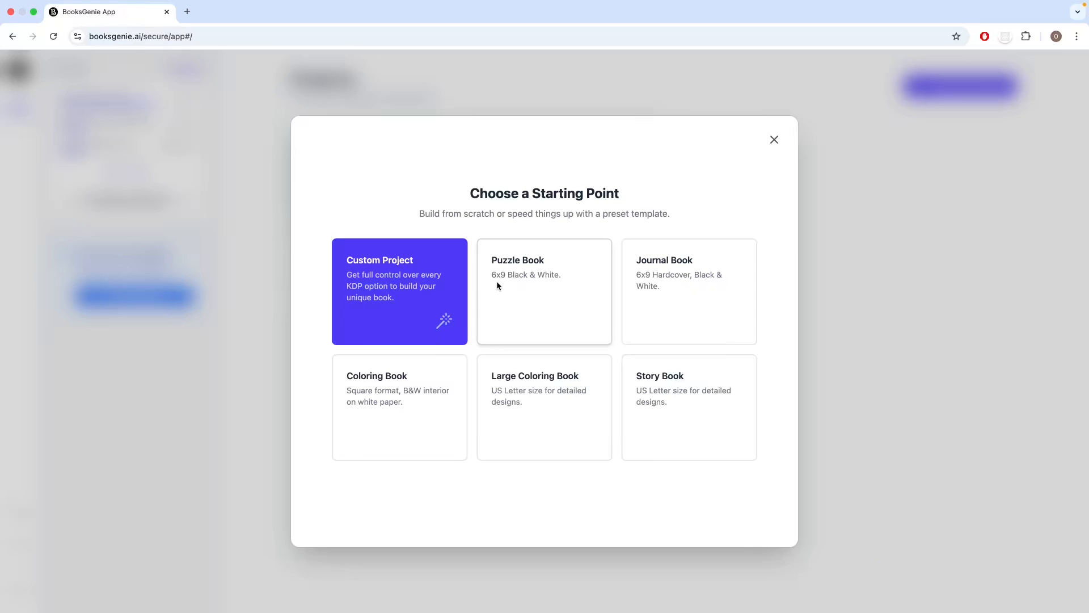
Step: Create a project from the Puzzle Book template, named "Puzzle book", with a page count of 120
left_click(531, 300)
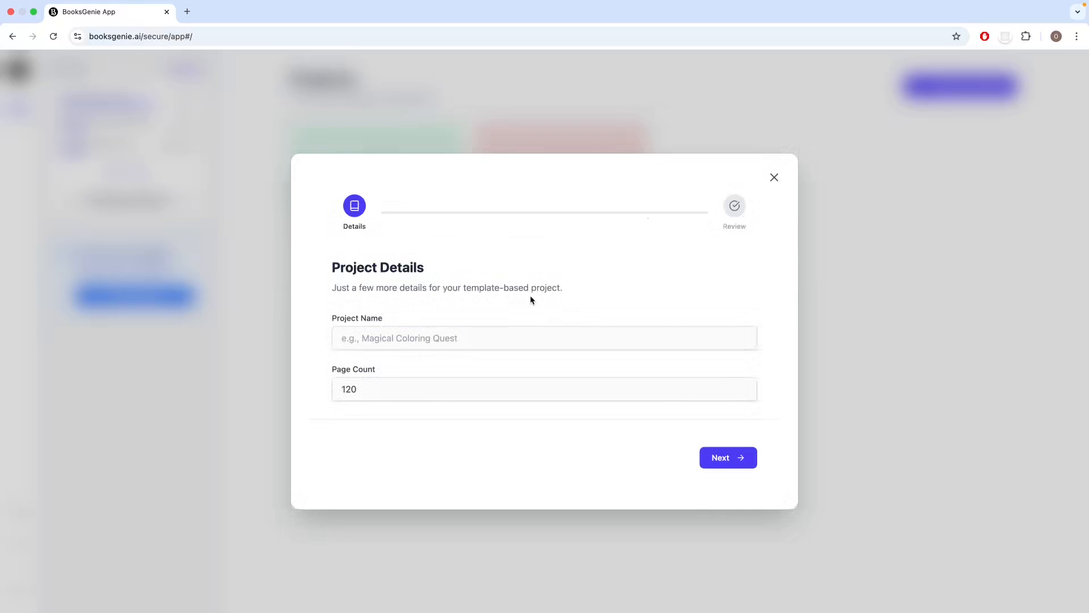
left_click(396, 342)
type("P")
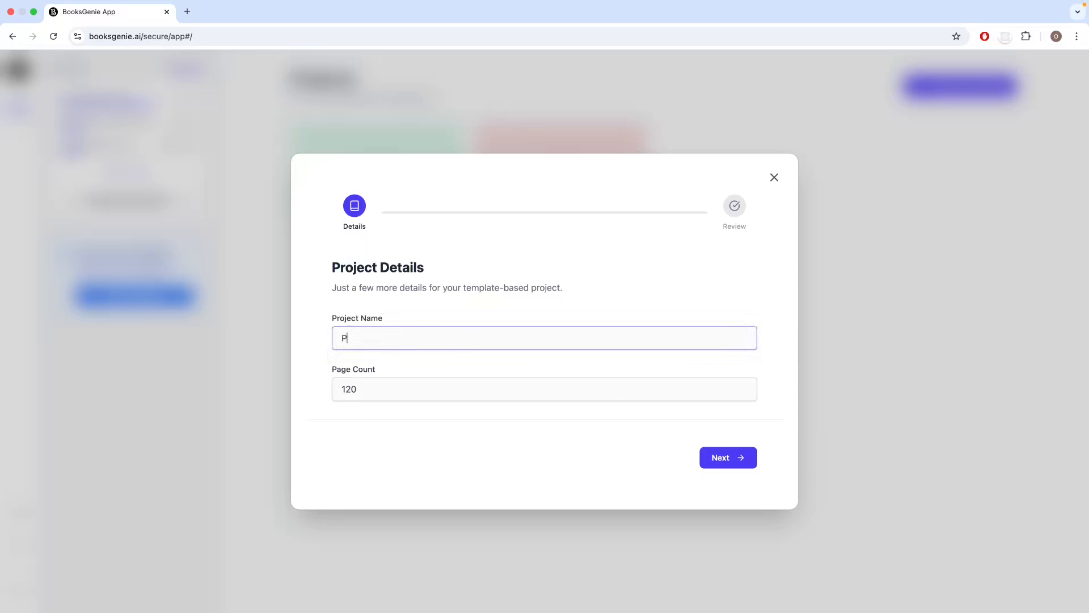
type("uzzle book")
key("Tab")
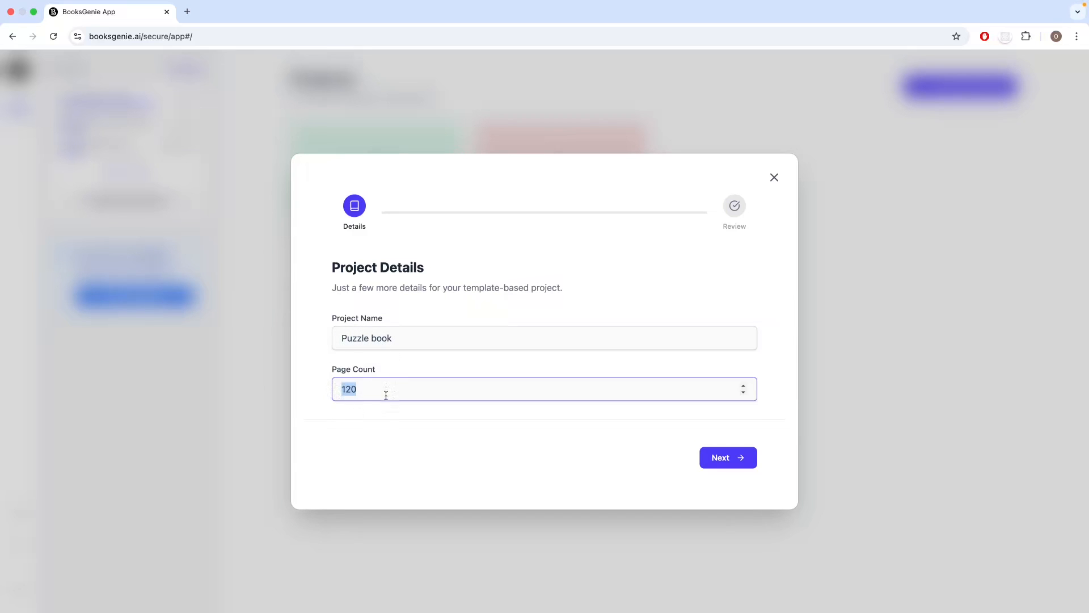
left_click(355, 393)
left_click(341, 393)
left_click_drag(340, 394, 361, 392)
left_click(738, 457)
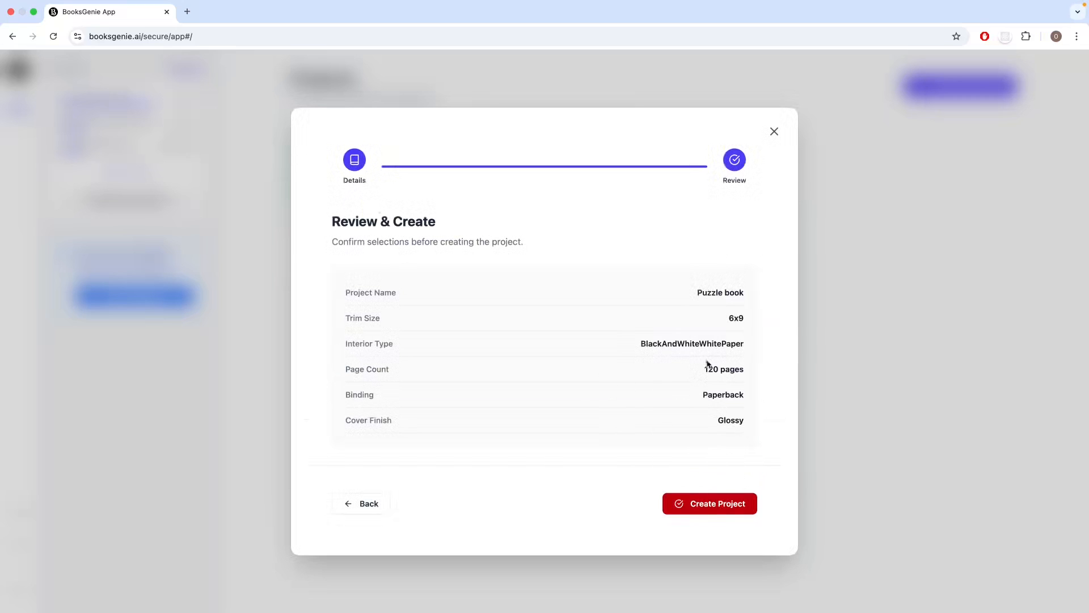
left_click(731, 509)
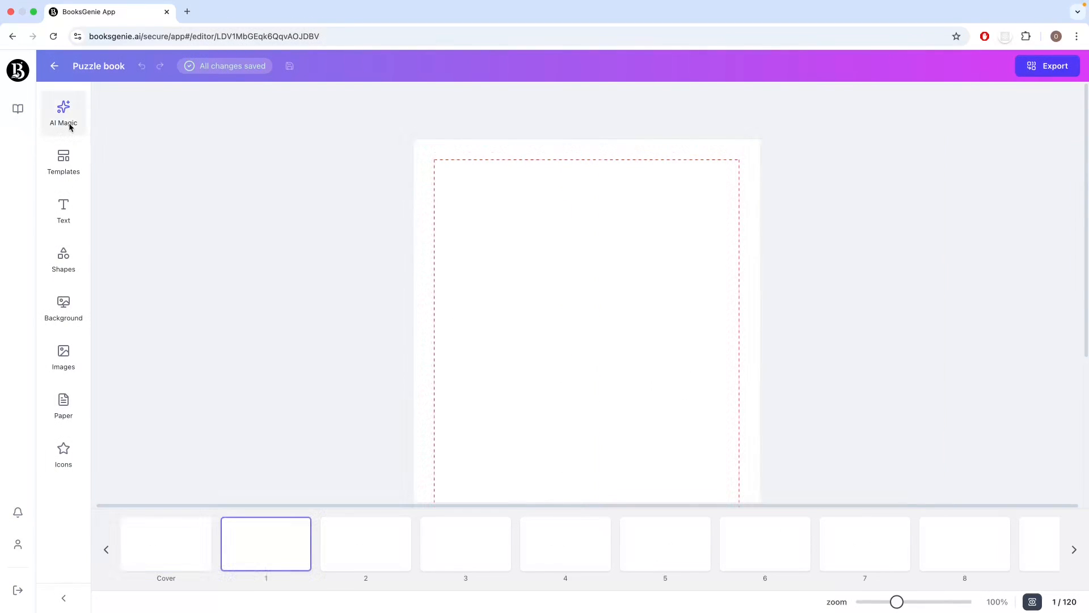
Step: Set up an AI Magic crossword with the theme "Summer vacation", a word count of 10 and English as the language
left_click(70, 127)
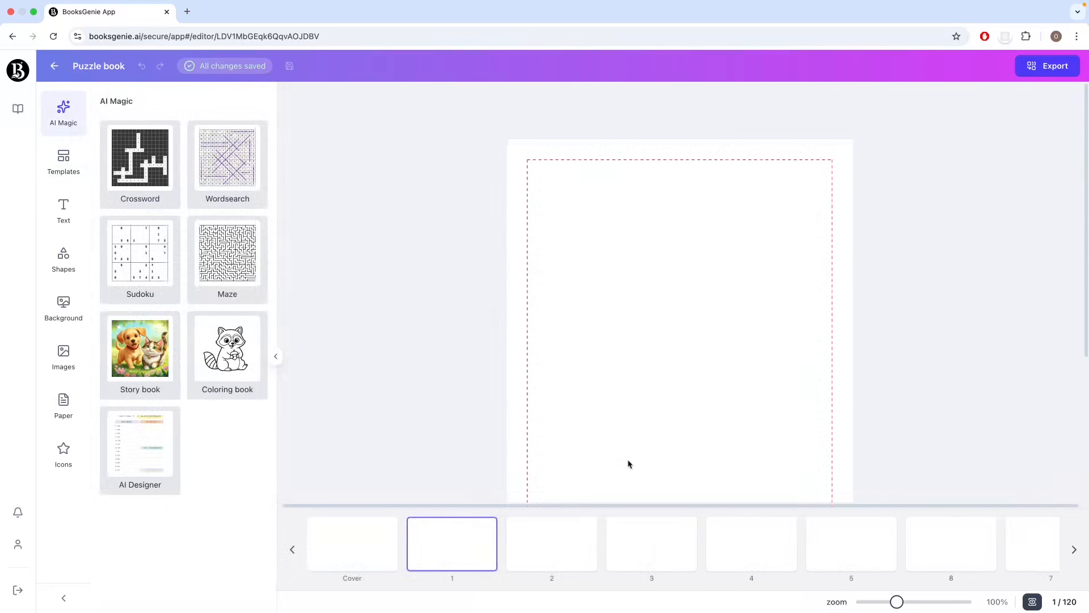
left_click(139, 182)
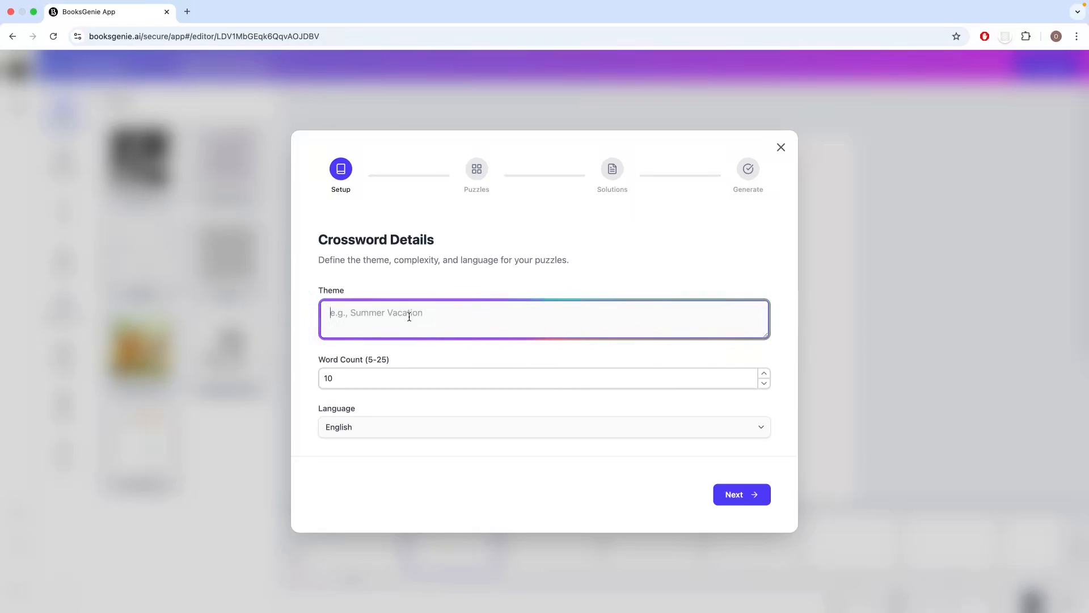
type("Summ")
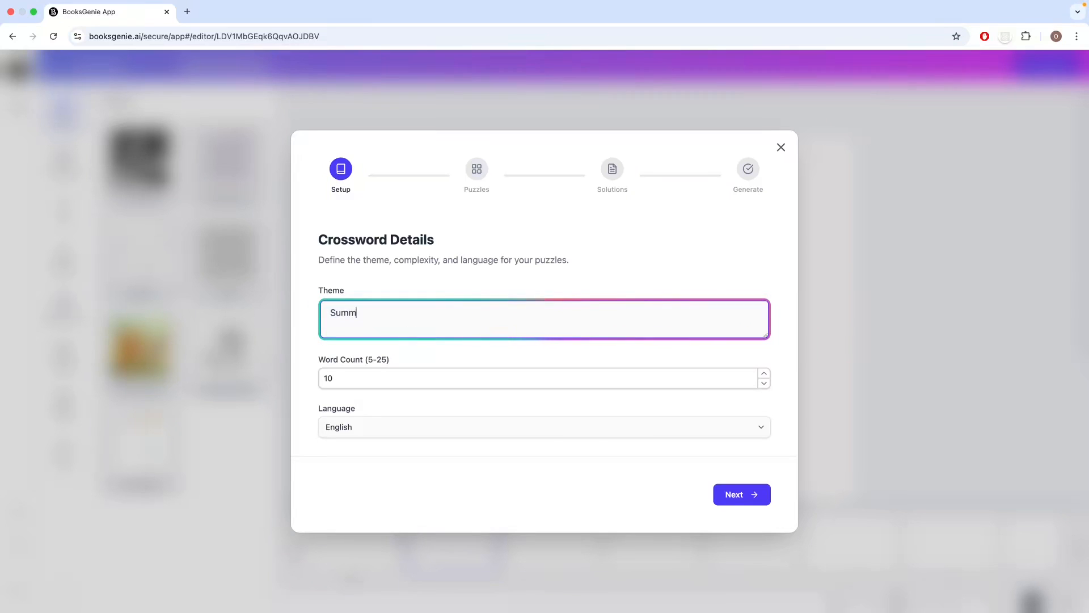
type("er ")
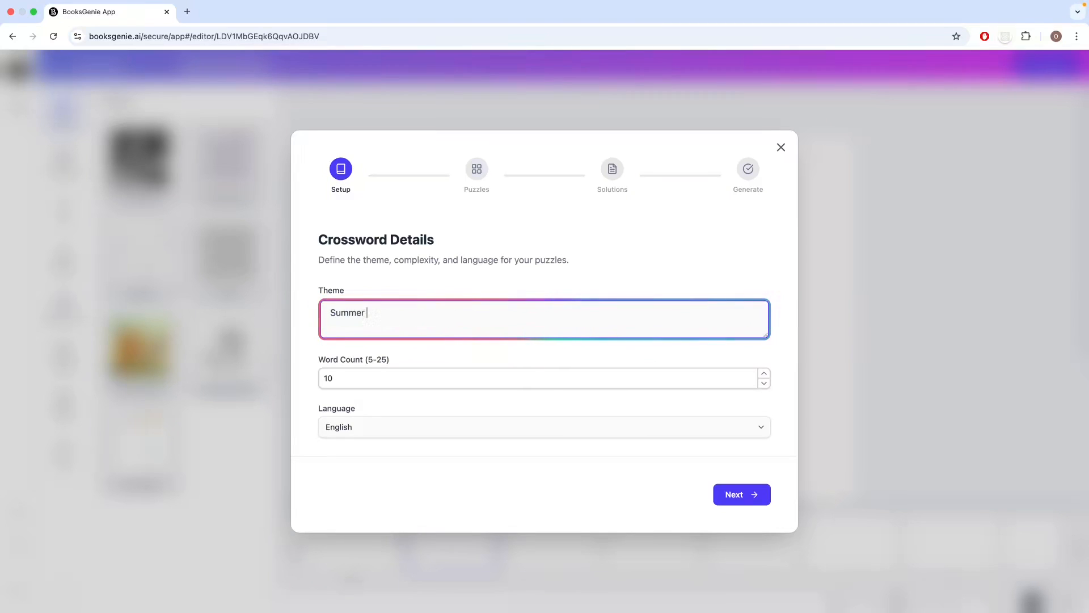
type("vacation")
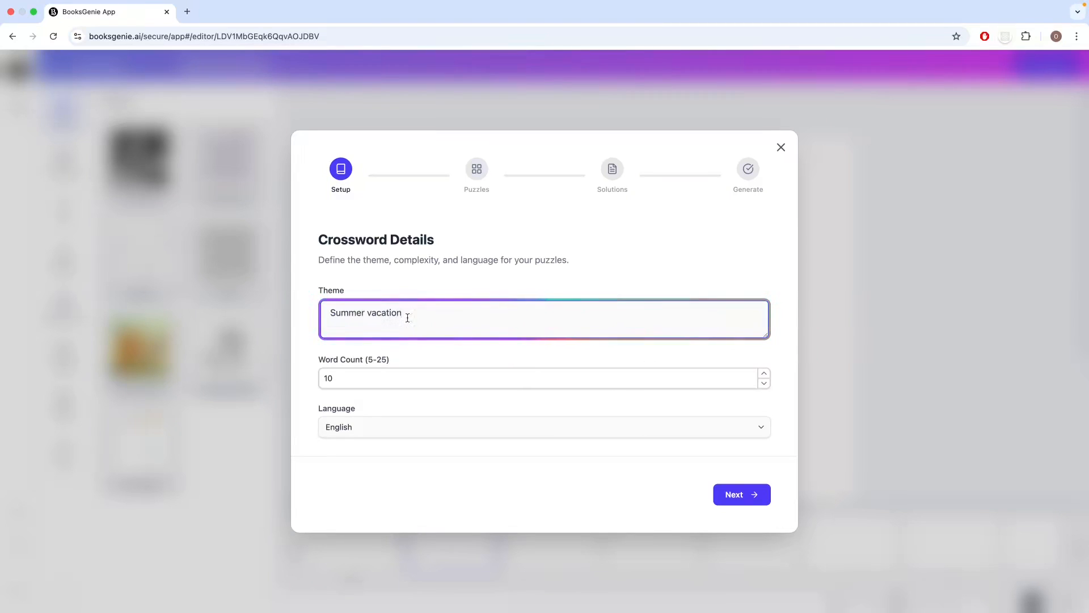
double_click(335, 381)
left_click(347, 395)
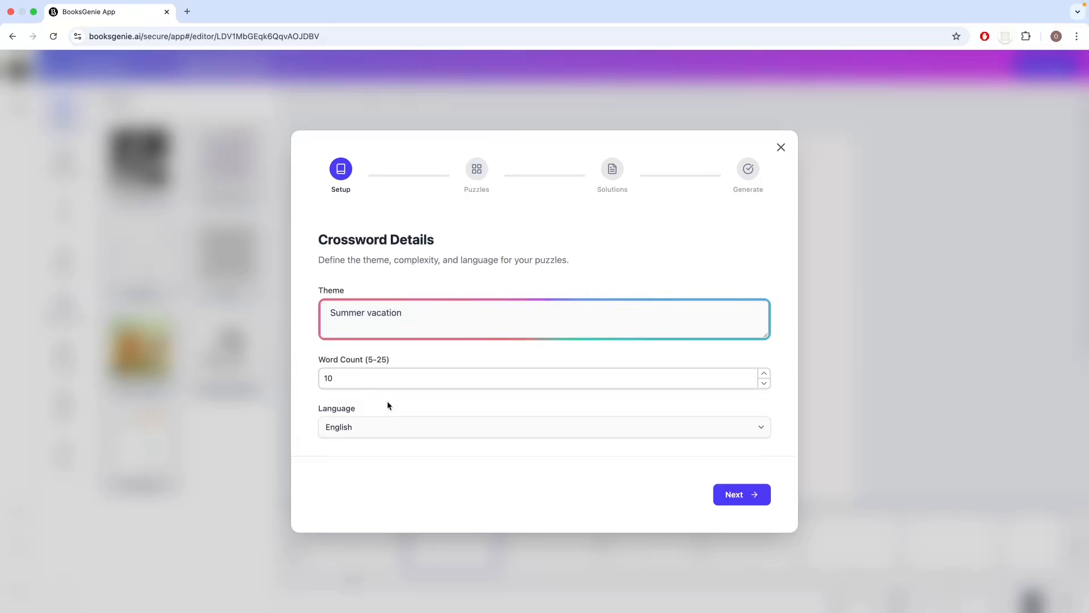
left_click(406, 319)
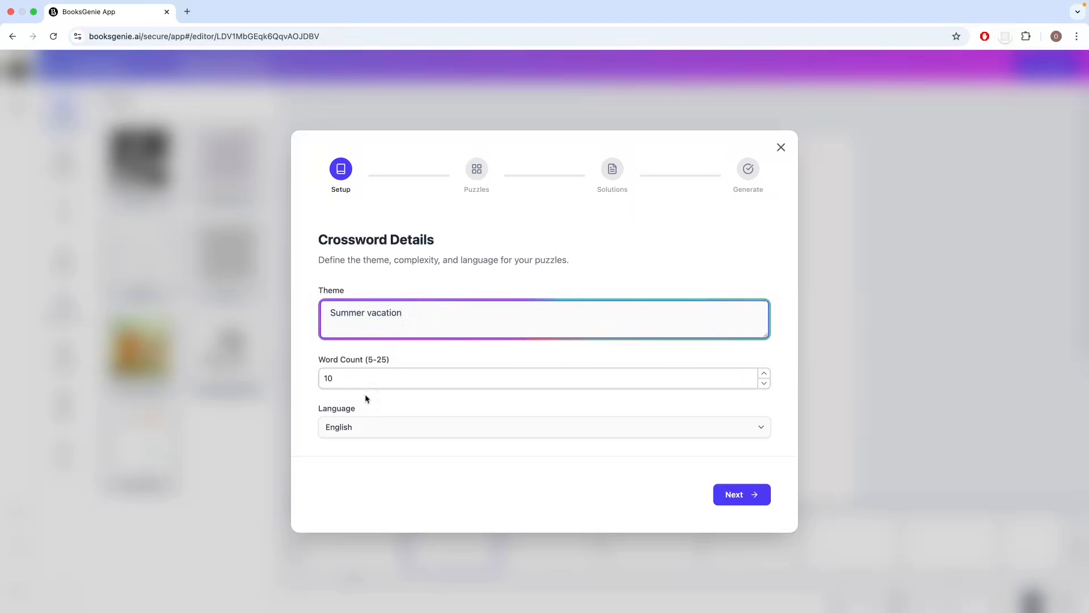
left_click(391, 427)
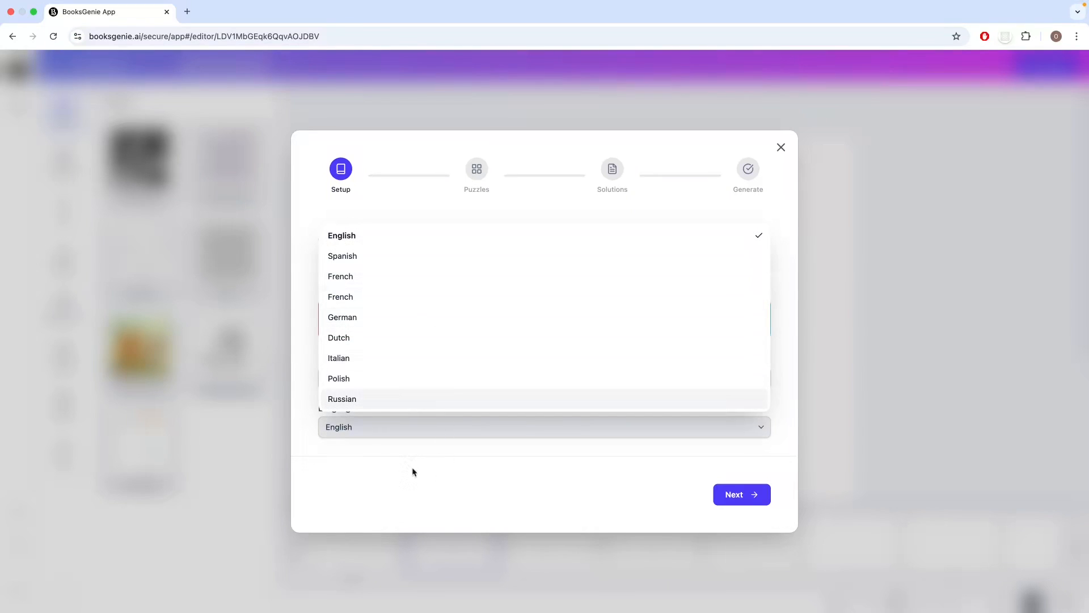
left_click(329, 443)
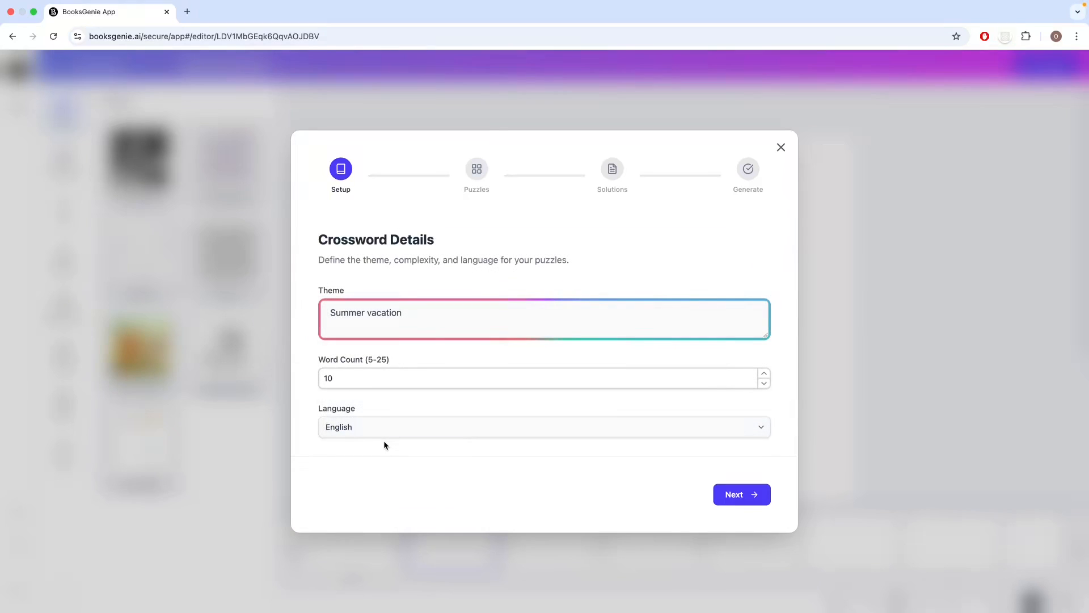
left_click(742, 494)
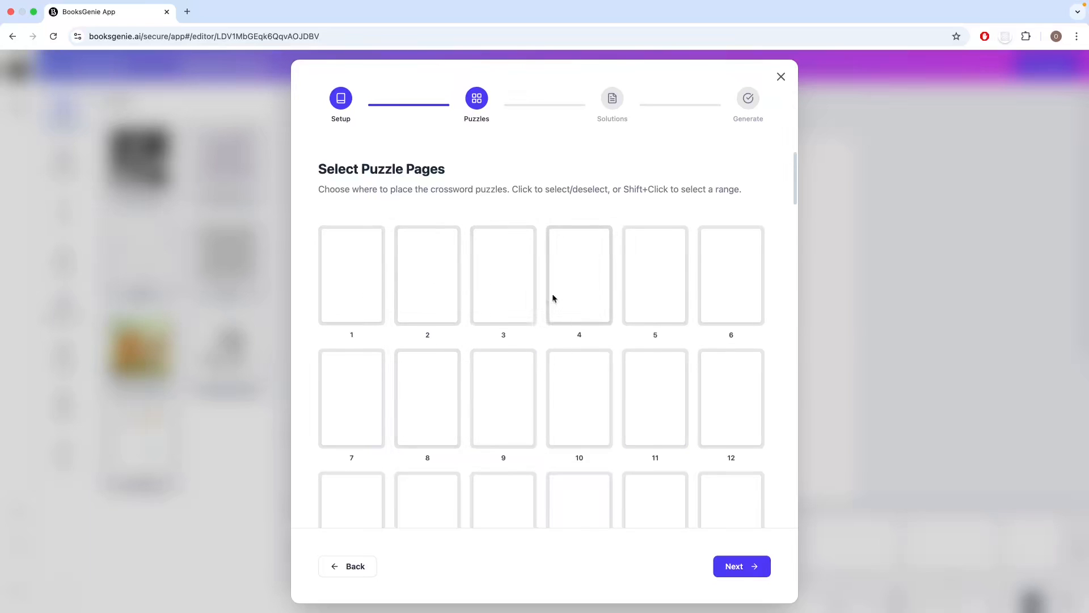
Step: Choose pages 3 to 12 as the crossword puzzle pages and proceed to the solution pages
left_click(499, 290)
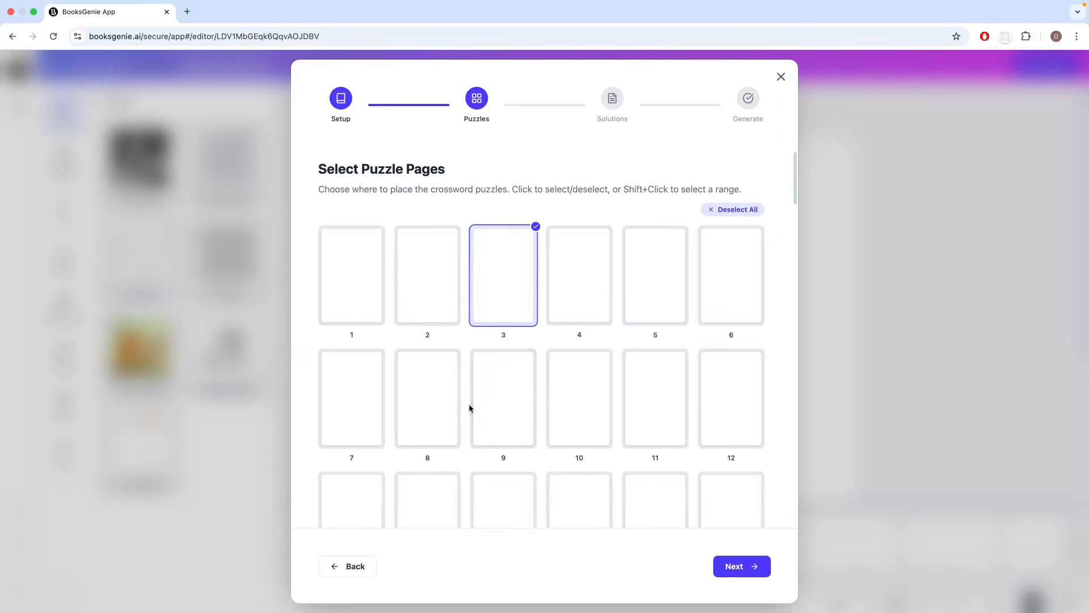
left_click(723, 416, "shift")
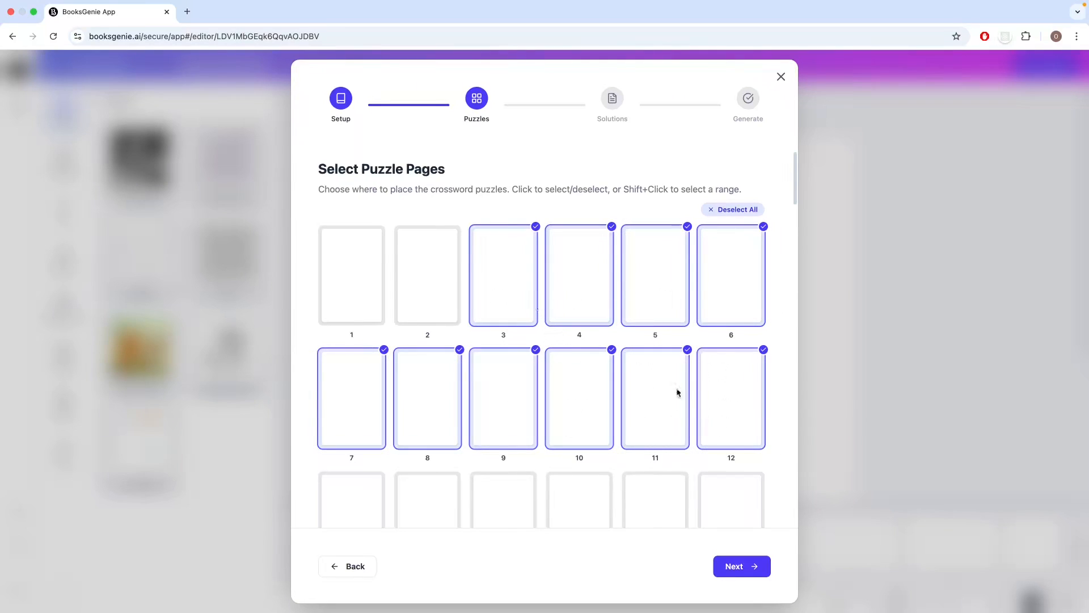
scroll(707, 393, "down", 10)
scroll(695, 425, "down", 15)
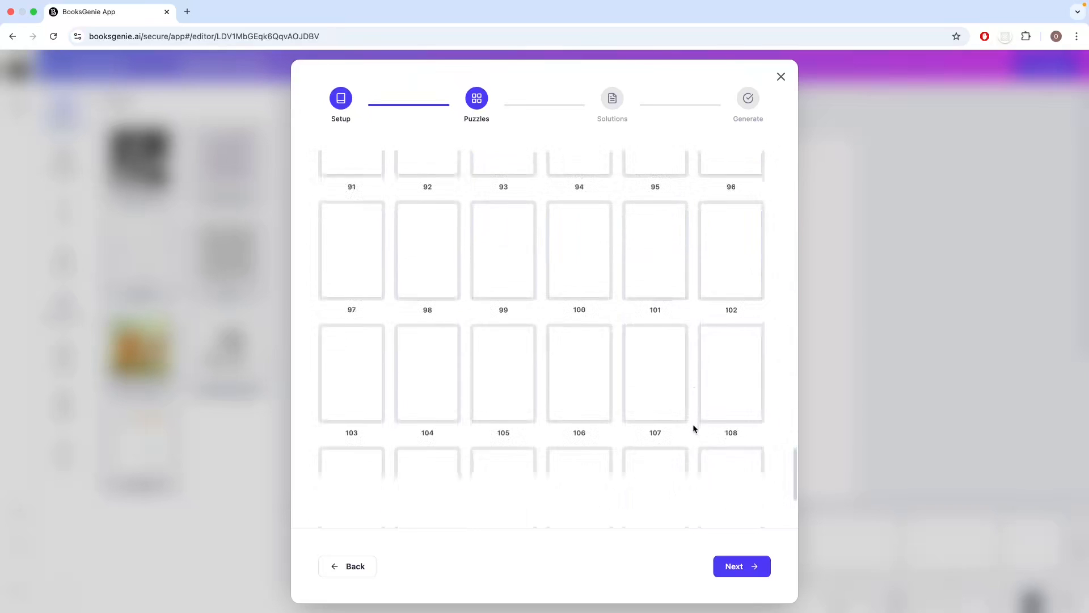
scroll(691, 426, "up", 20)
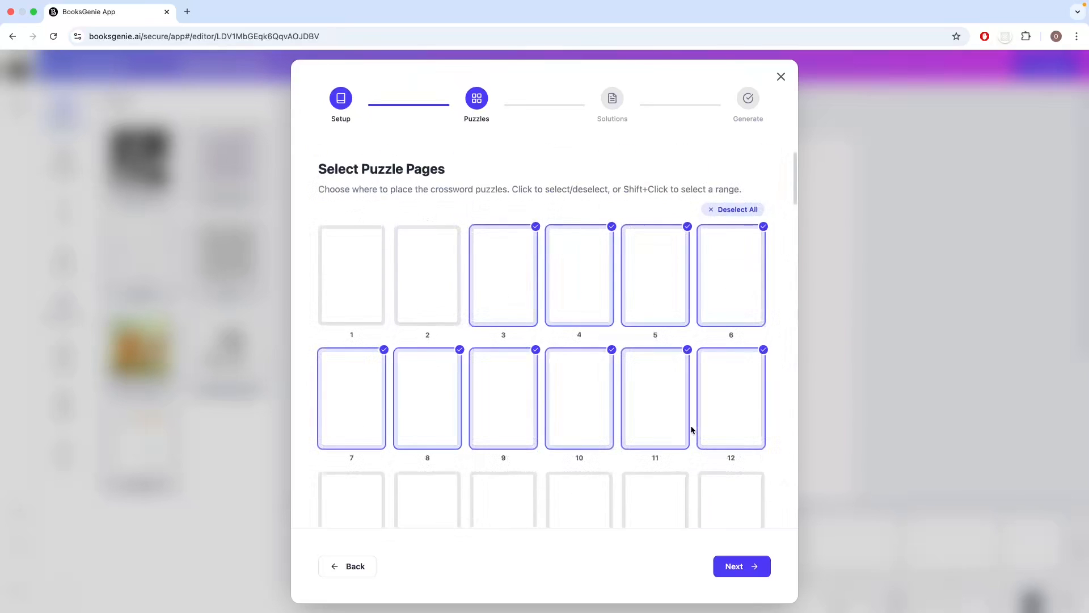
left_click(747, 569)
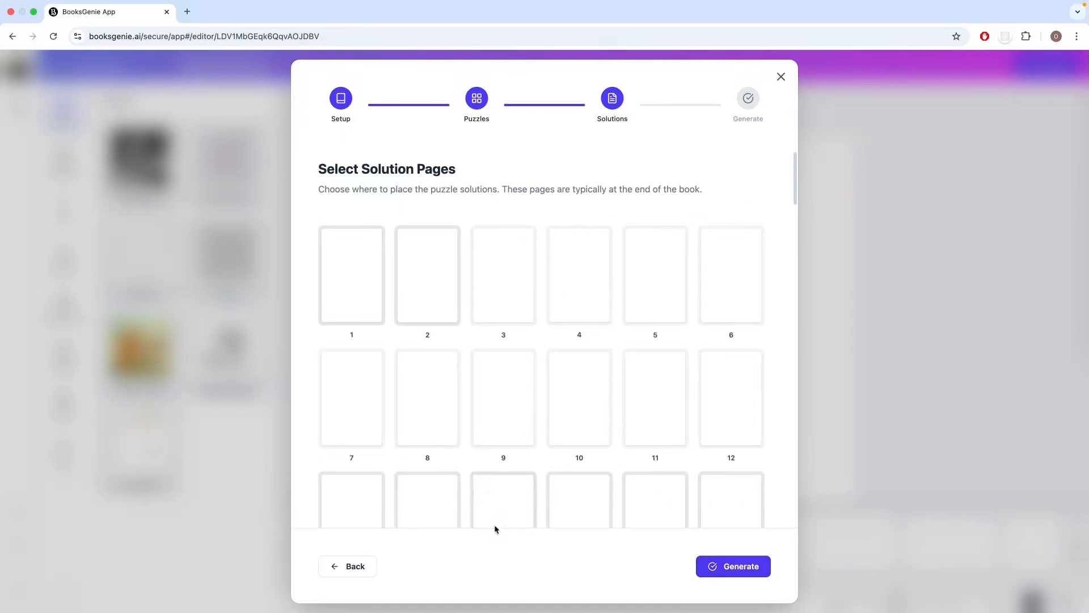
Step: Choose pages 111 to 120 as the solution pages and generate the crosswords
scroll(624, 448, "down", 20)
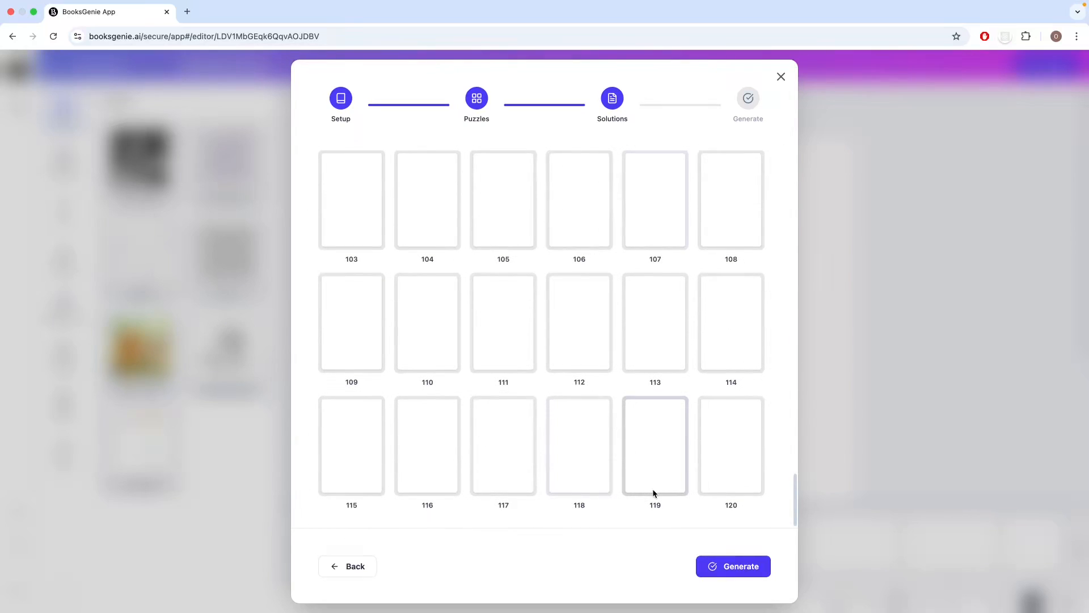
scroll(654, 492, "up", 2)
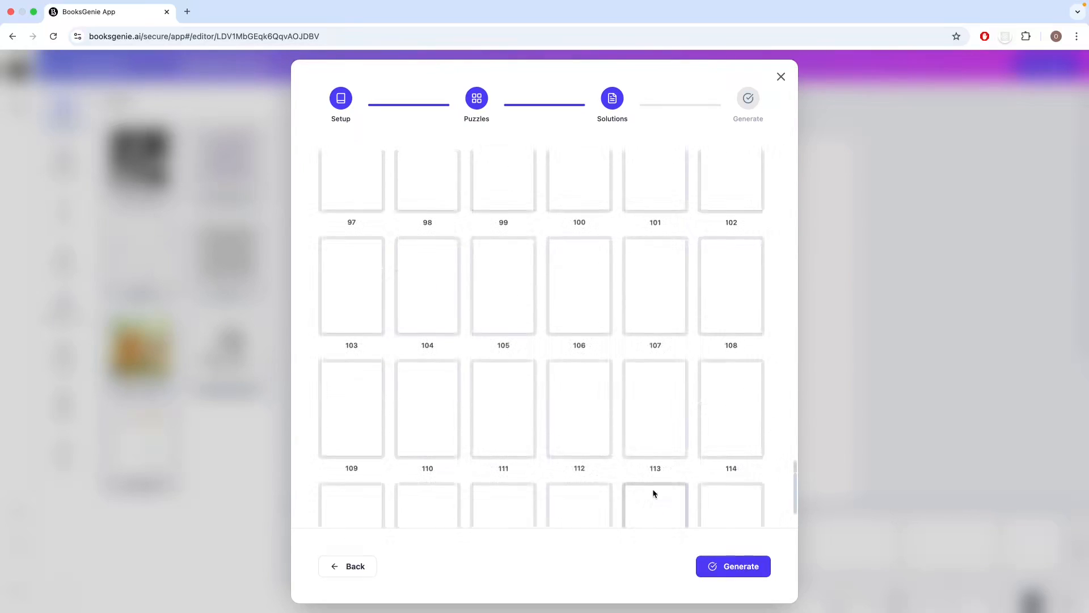
left_click(493, 421)
scroll(493, 421, "down", 1)
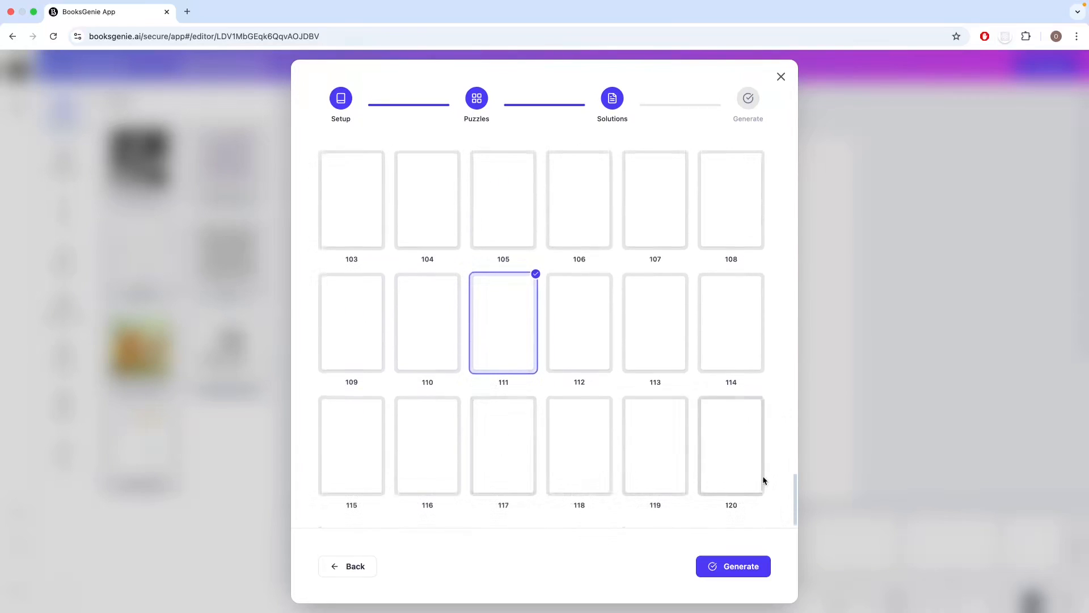
left_click(740, 474, "shift")
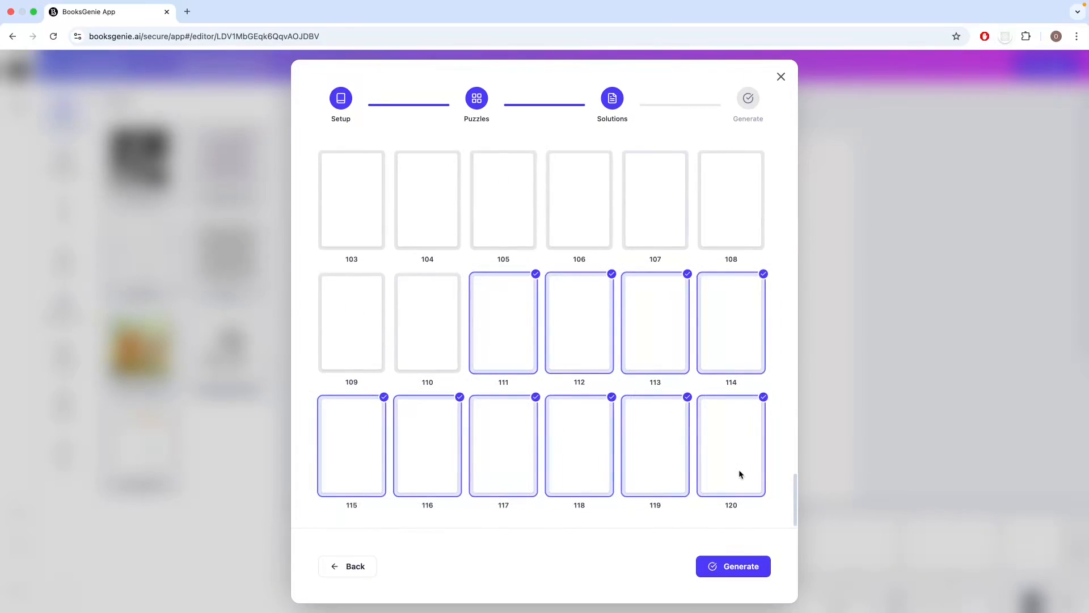
scroll(738, 468, "up", 10)
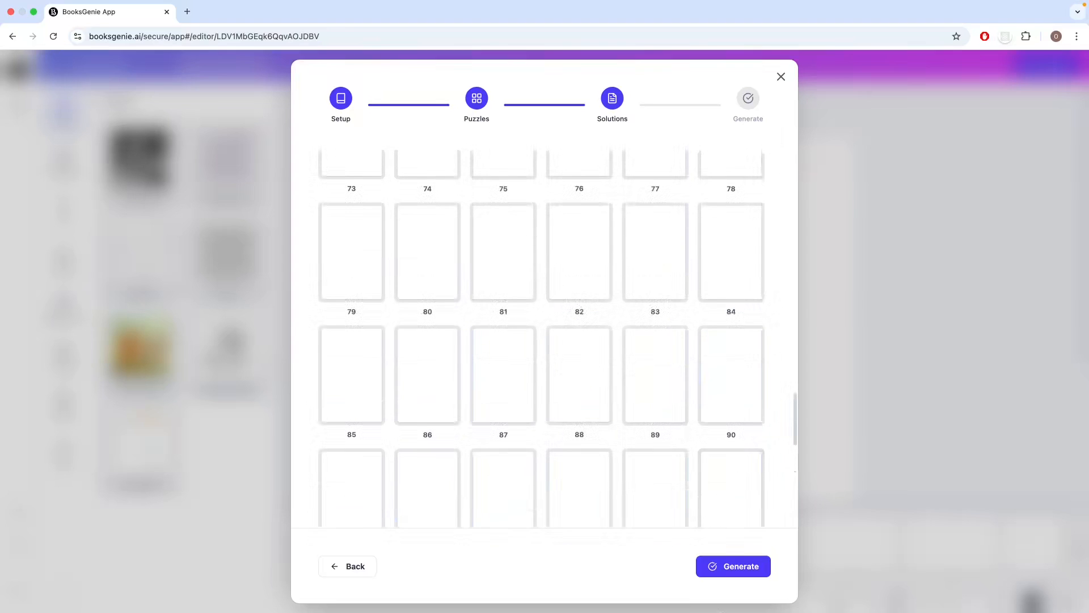
left_click(744, 567)
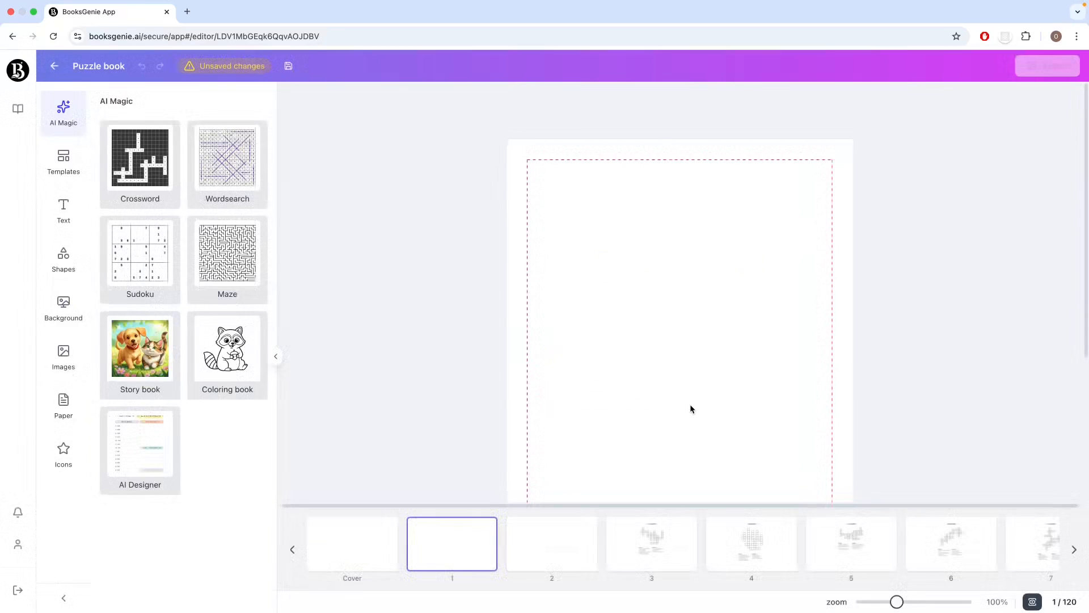
Step: Examine the generated crossword grid and its clues on page 3
left_click(654, 559)
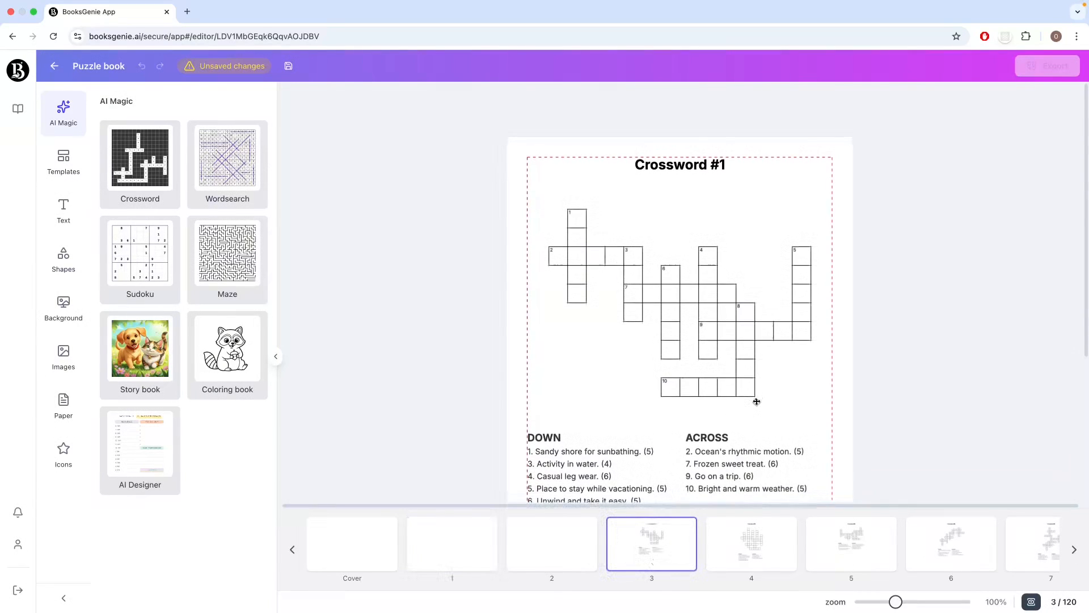
scroll(780, 375, "down", 3)
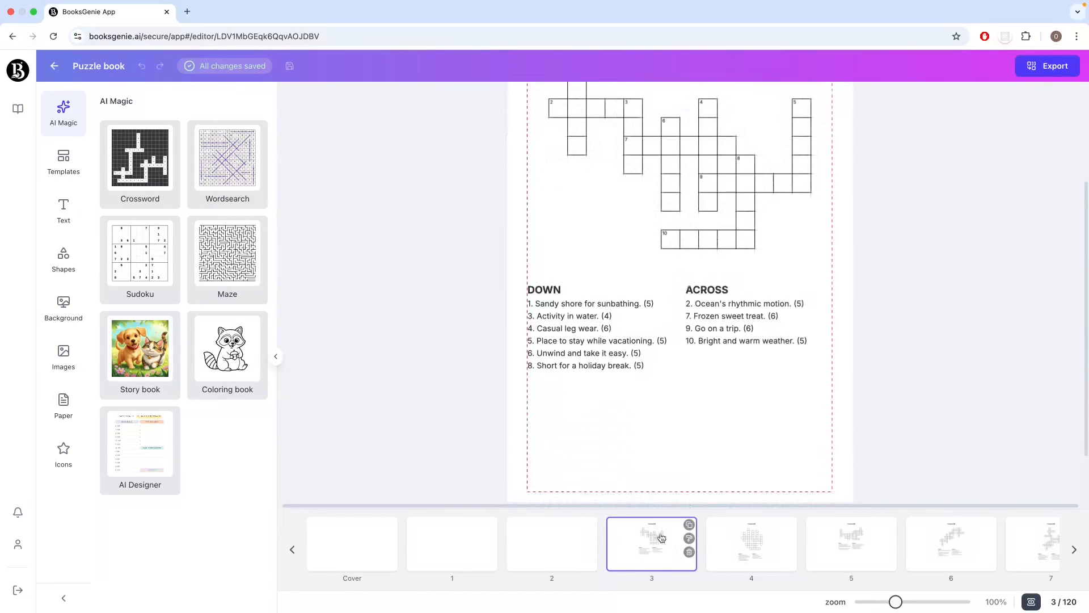
scroll(739, 428, "up", 1)
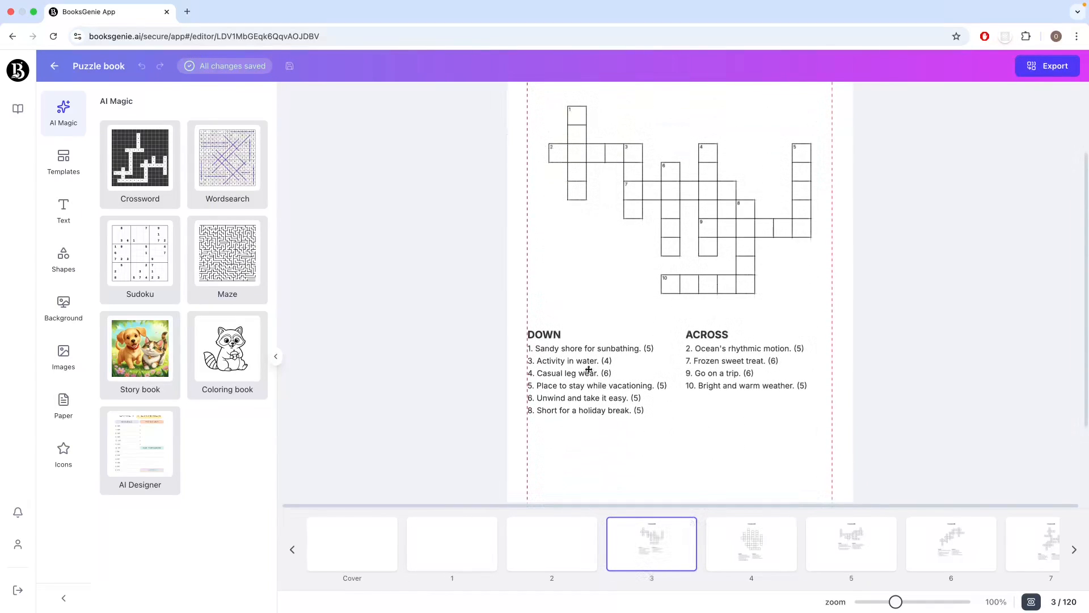
scroll(732, 352, "up", 1)
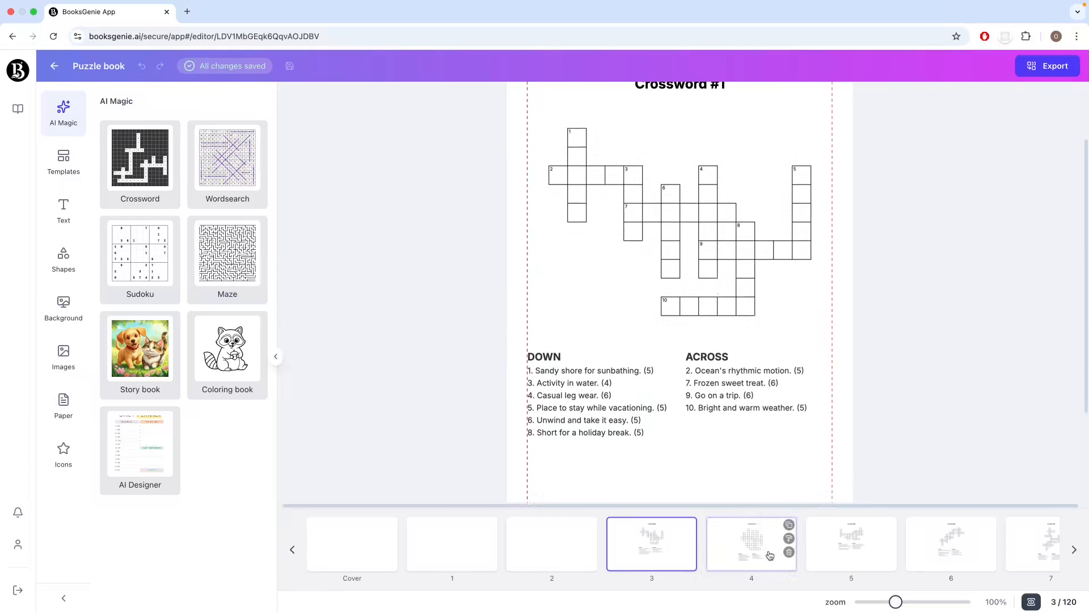
Step: Review the crossword solutions on pages 117 to 120, and return to the beginning of the page strip
scroll(777, 556, "right", 2)
scroll(784, 559, "right", 20)
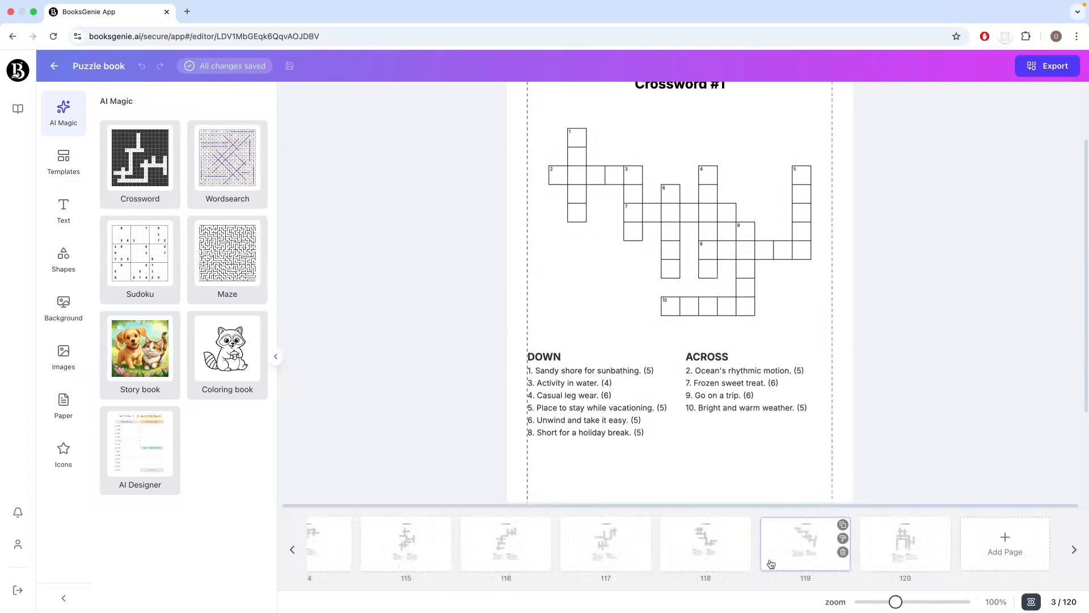
left_click(633, 544)
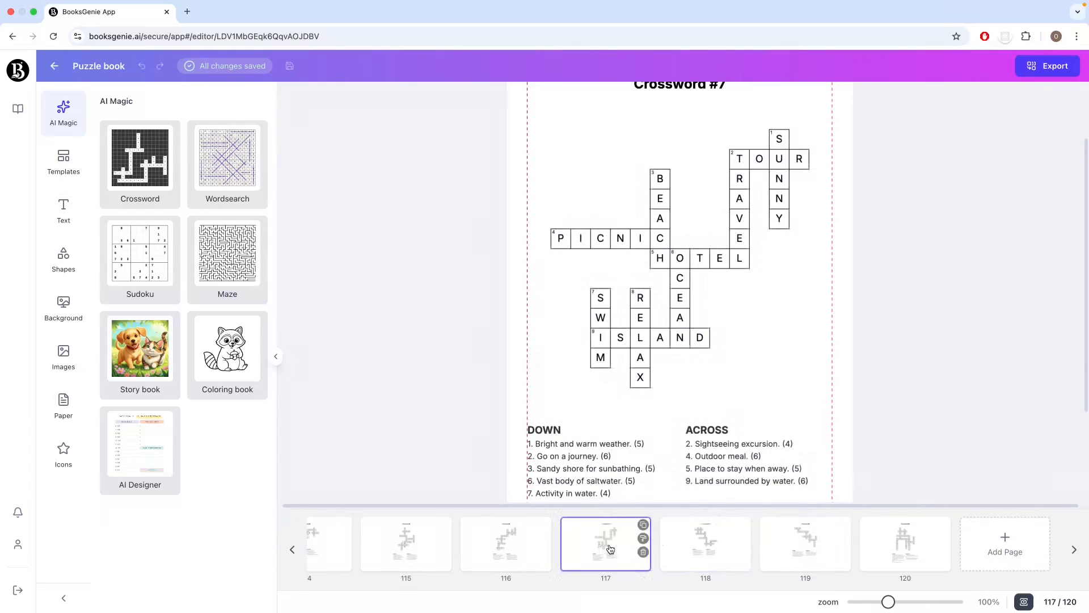
scroll(703, 418, "up", 2)
scroll(707, 423, "down", 5)
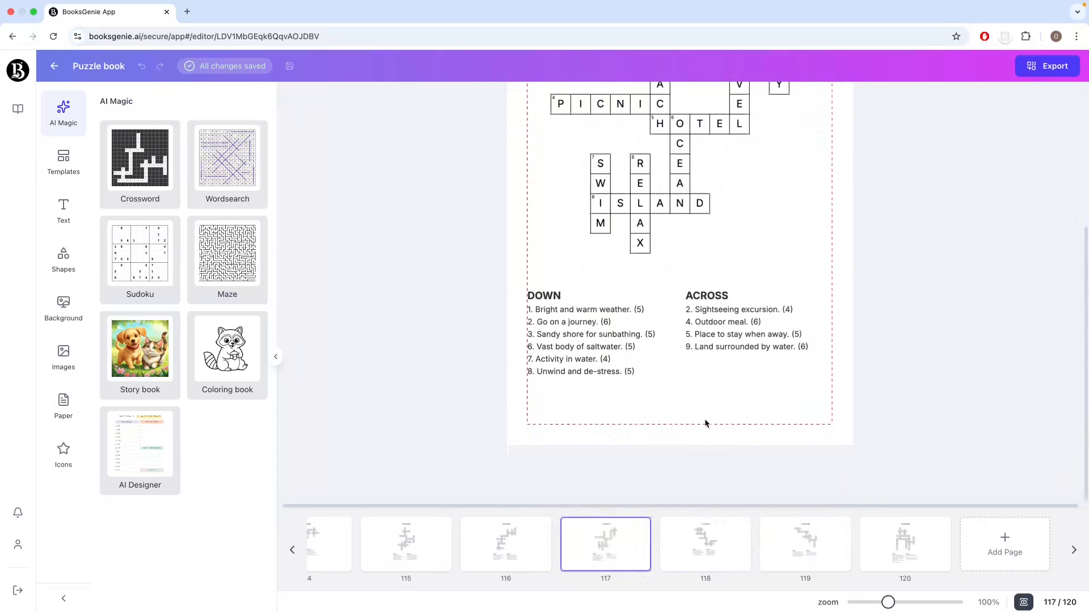
scroll(706, 420, "up", 5)
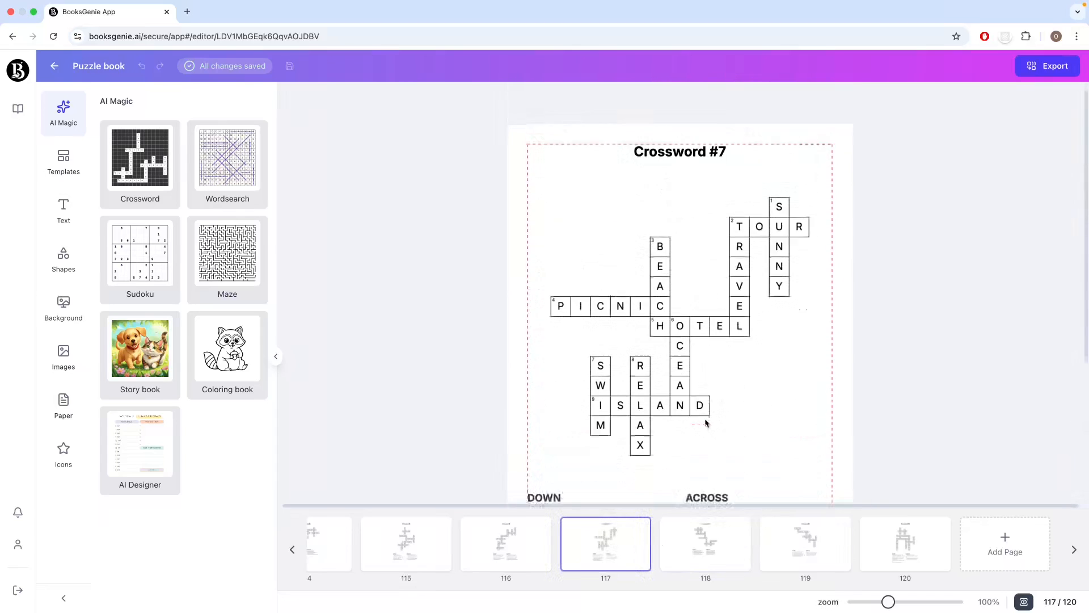
left_click(711, 558)
left_click(805, 555)
left_click(892, 559)
scroll(705, 548, "left", 20)
scroll(704, 548, "left", 20)
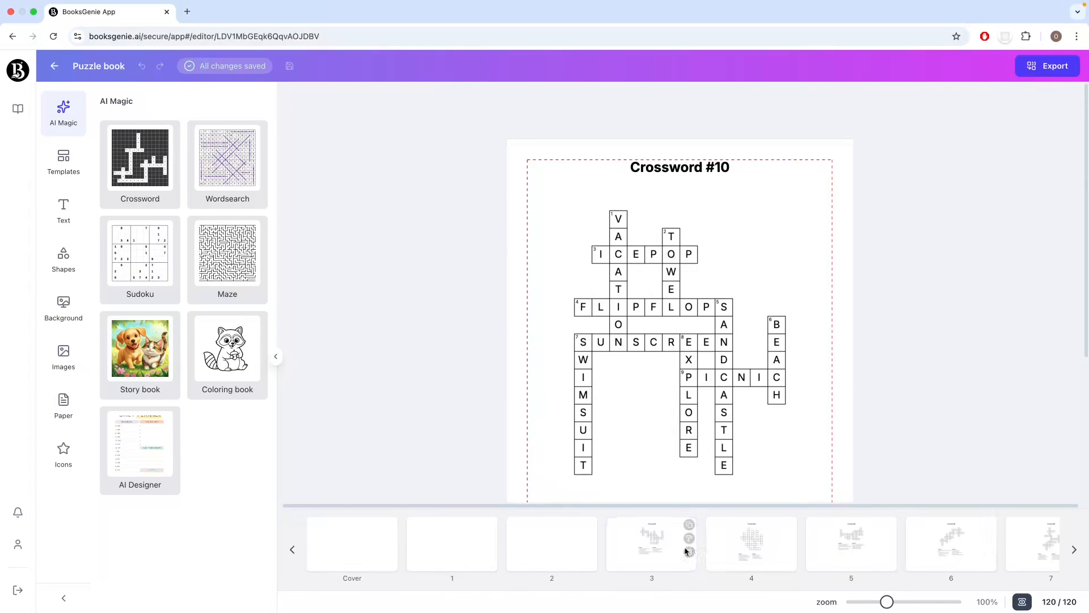
Step: Turn on the empty cells for the crossword grid on page 3 and deselect the grid
left_click(668, 554)
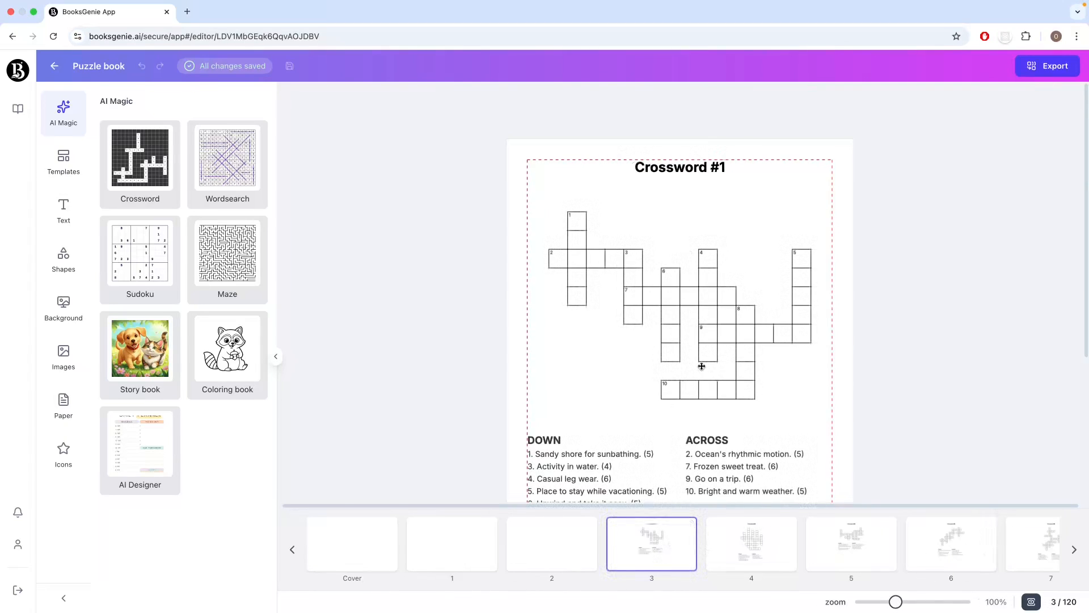
left_click(684, 311)
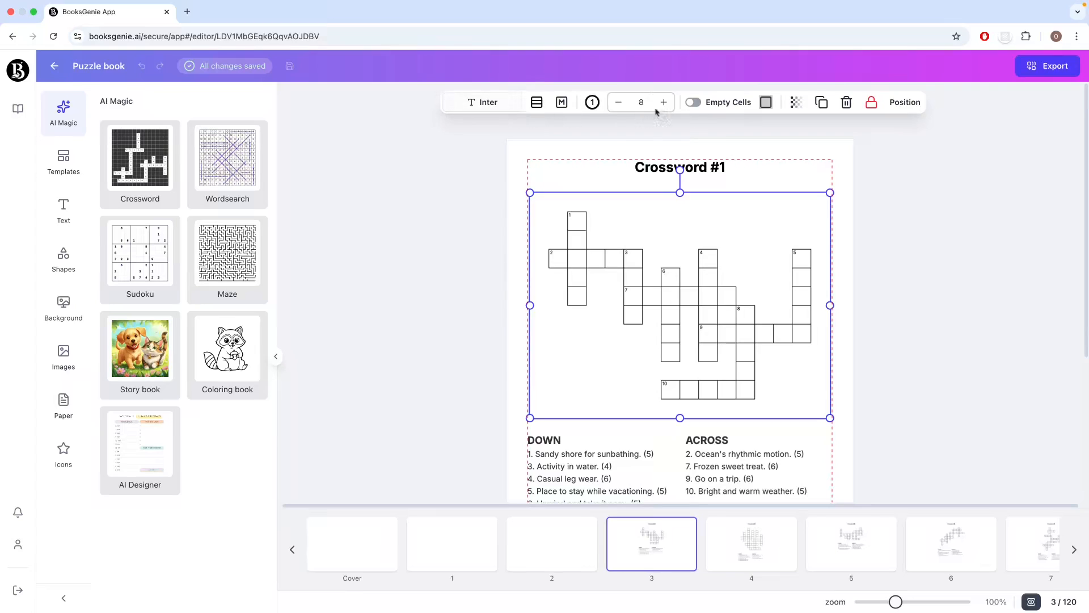
left_click(689, 102)
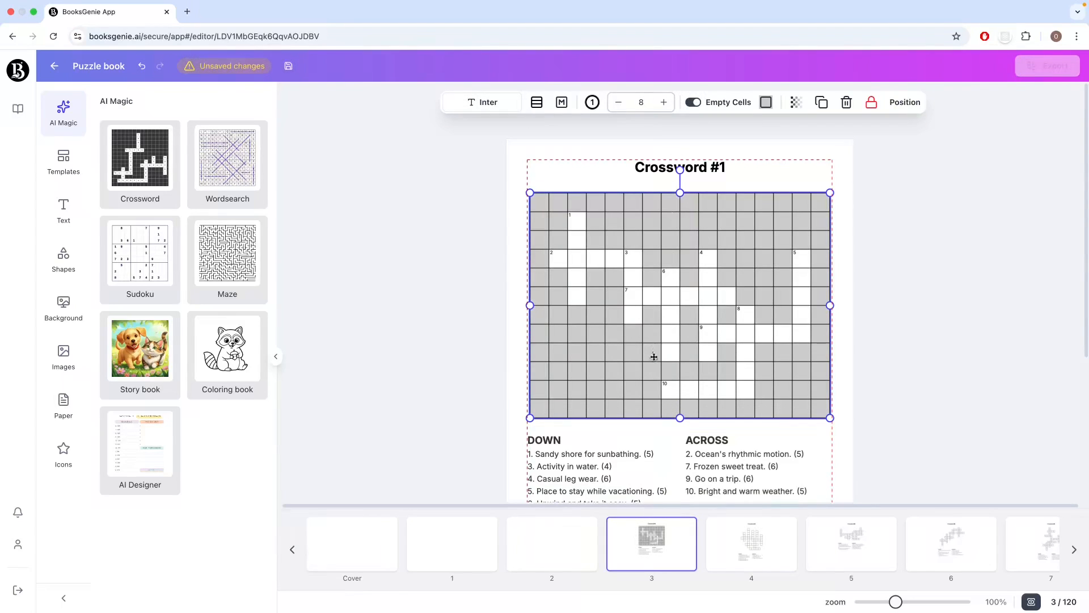
left_click(792, 434)
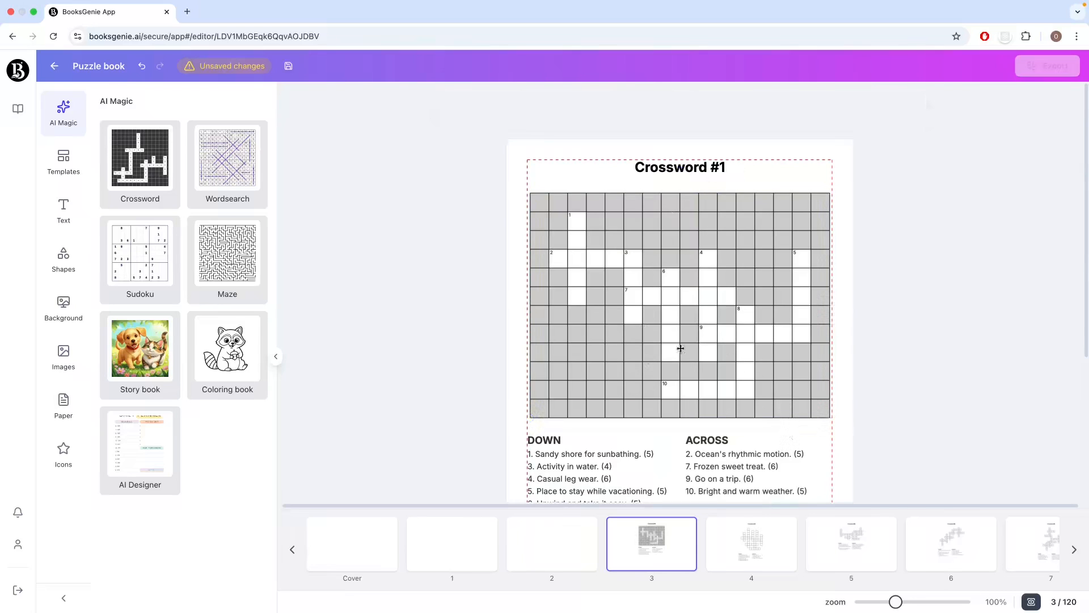
Step: Turn the empty cells of the page 3 crossword grid back off and deselect the grid
left_click(618, 361)
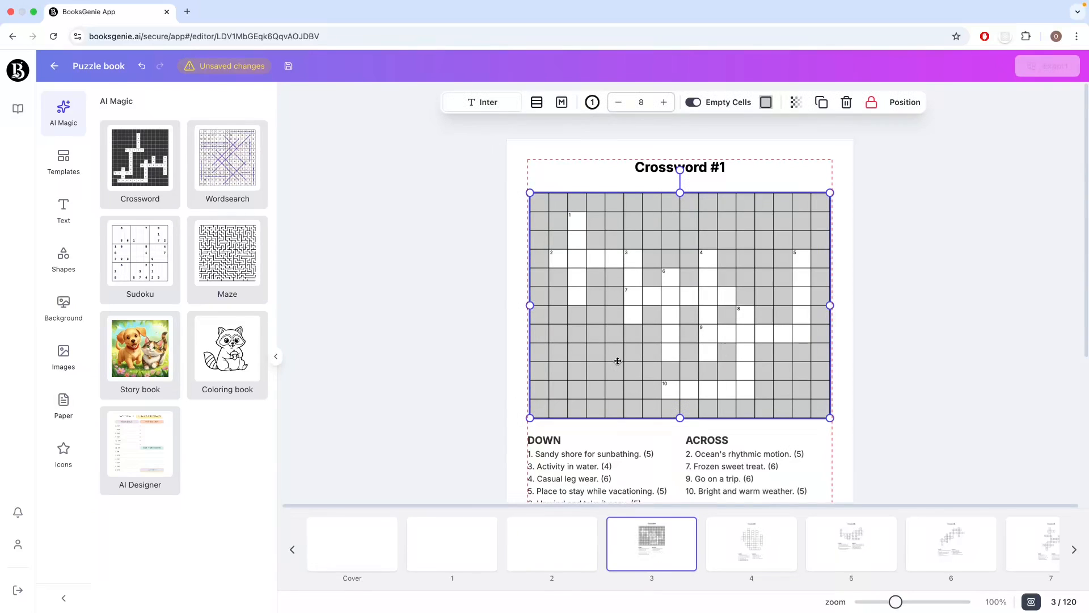
left_click(694, 103)
left_click(776, 184)
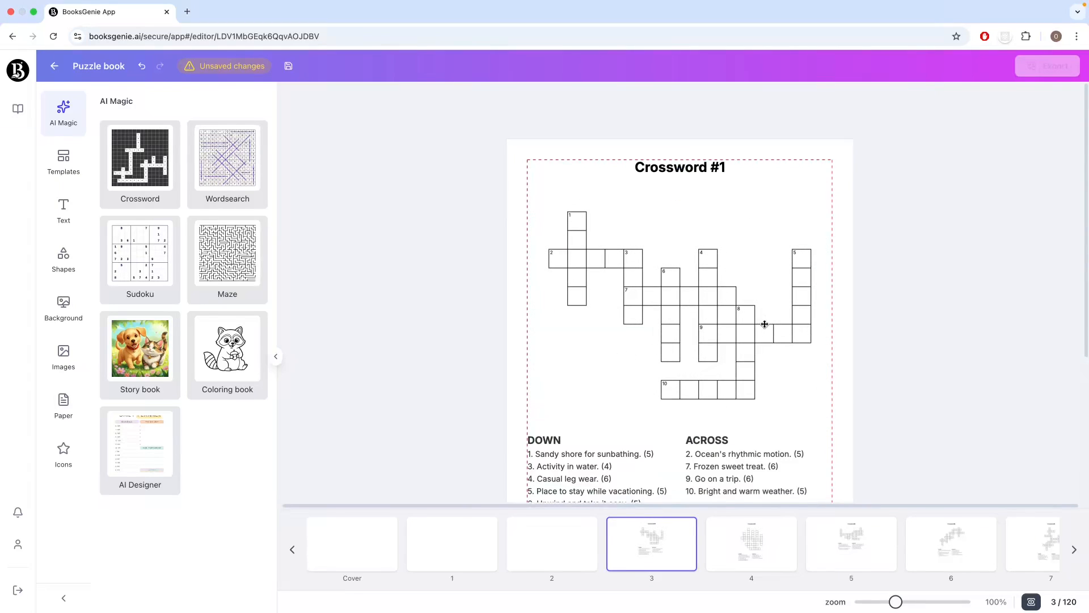
Step: Compare the crosswords on pages 3 and 4, and check the page 3 grid's options for applying its style to similar elements
scroll(763, 323, "down", 1)
left_click(708, 318)
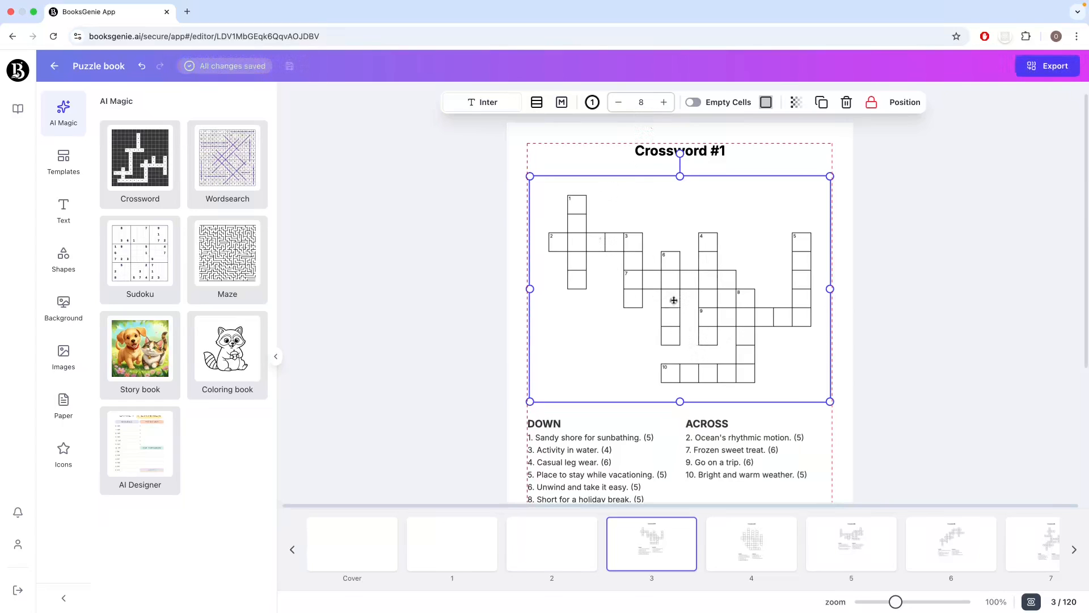
left_click(743, 536)
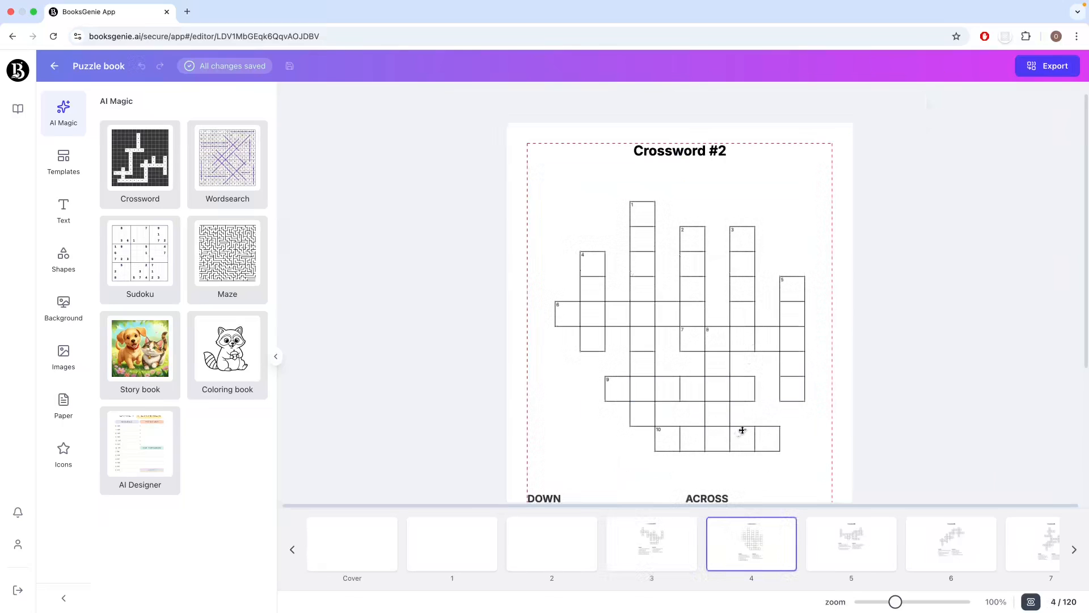
left_click(640, 551)
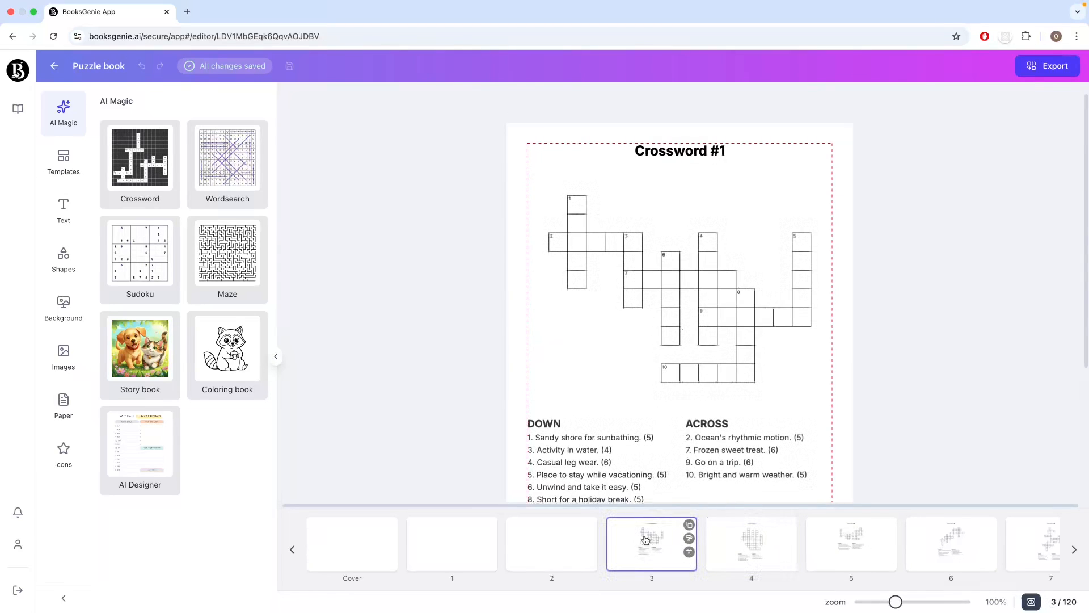
left_click(669, 329)
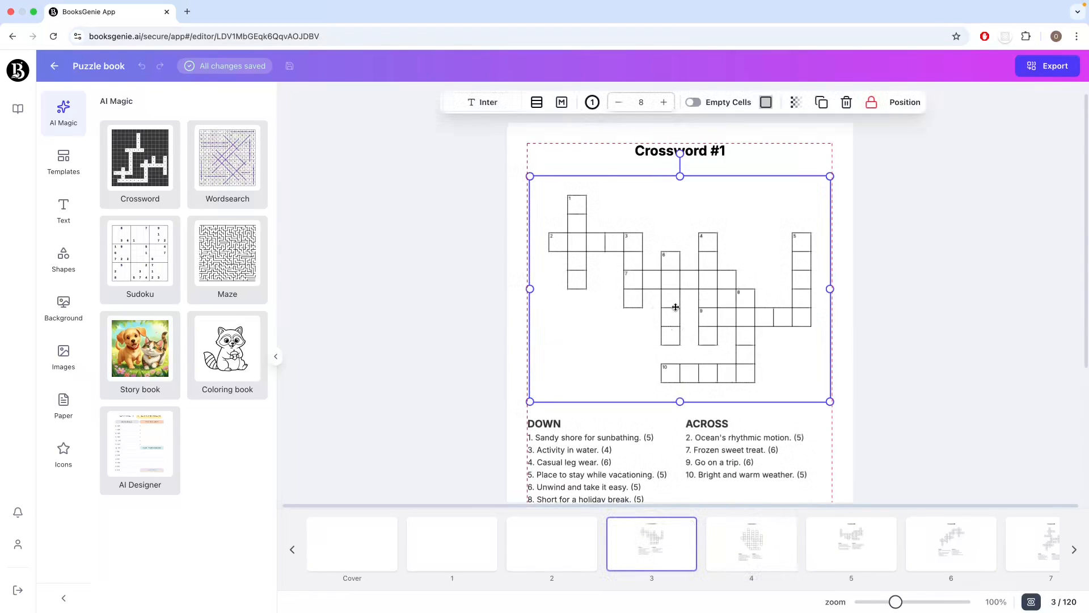
right_click(669, 285)
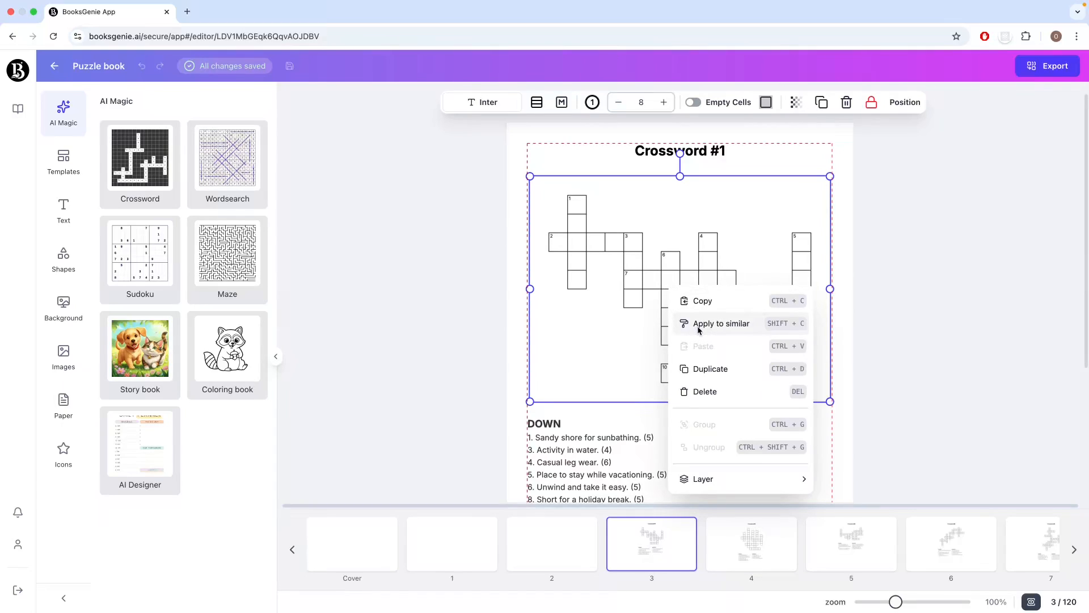
left_click(627, 255)
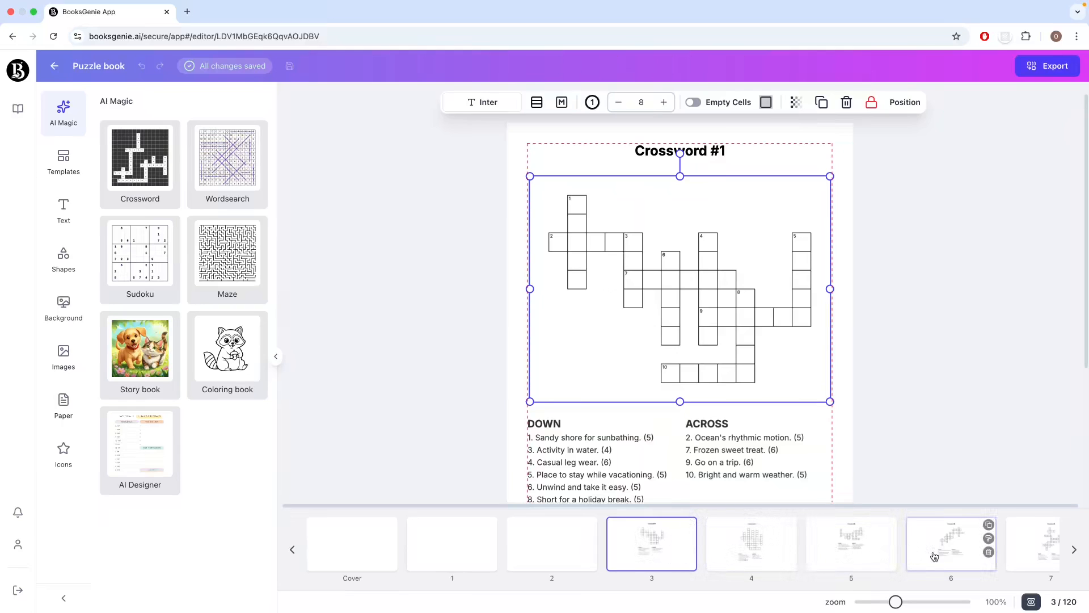
Step: Start a new word search set with the theme "Summer vacation" and proceed to the puzzle page selection
scroll(933, 555, "right", 5)
scroll(923, 554, "right", 7)
scroll(919, 445, "up", 1)
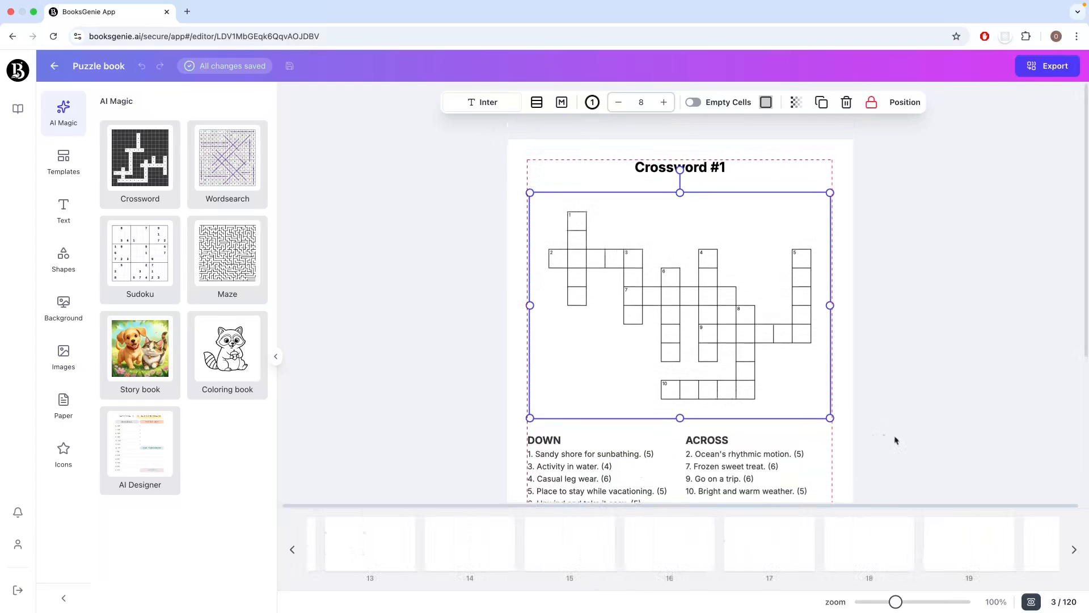
scroll(377, 554, "left", 2)
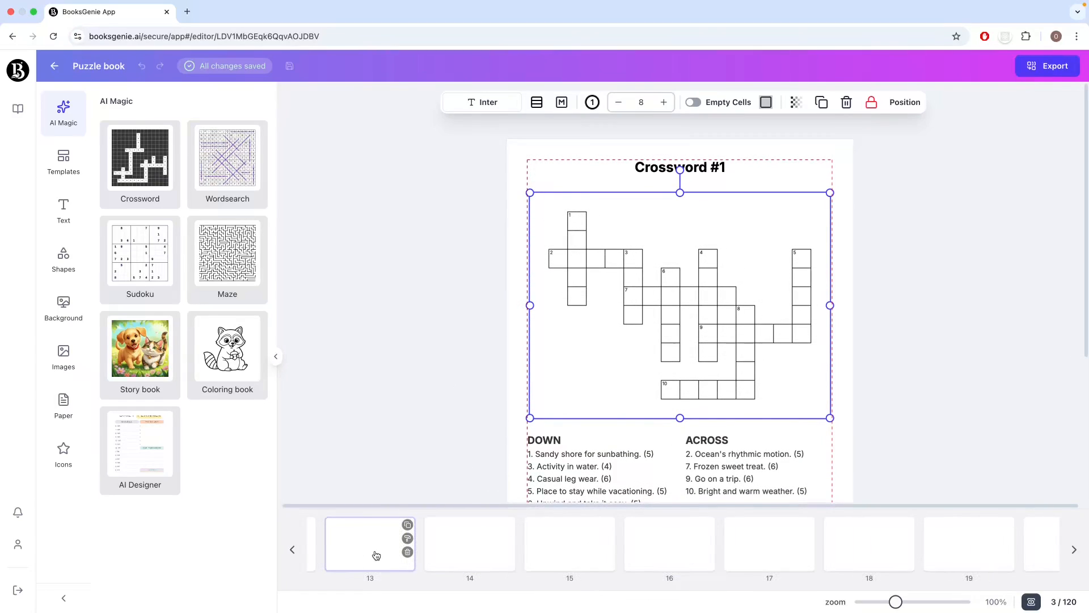
scroll(375, 558, "left", 1)
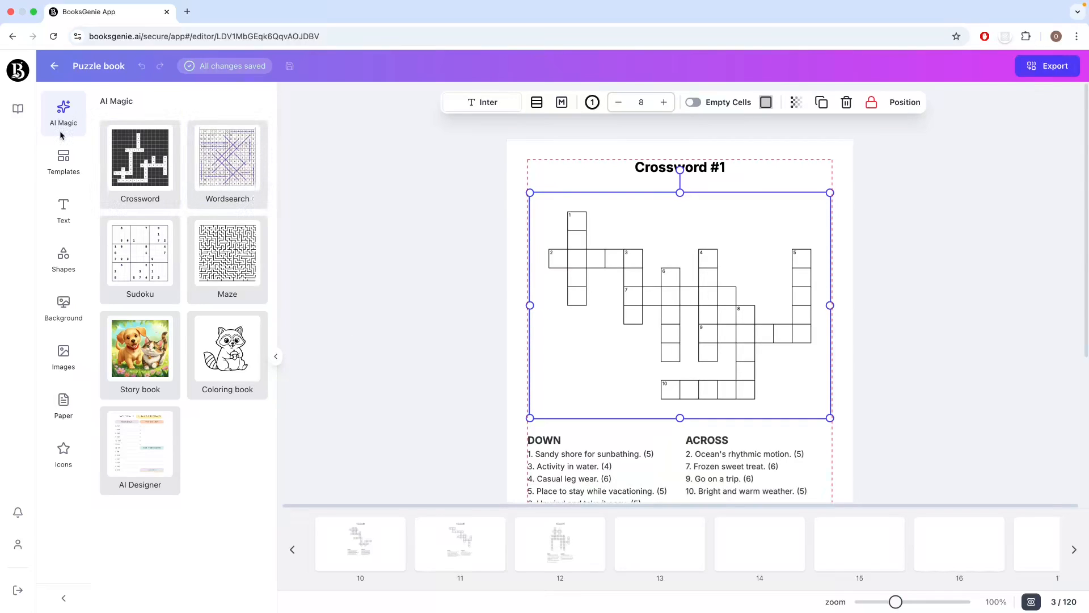
left_click(227, 171)
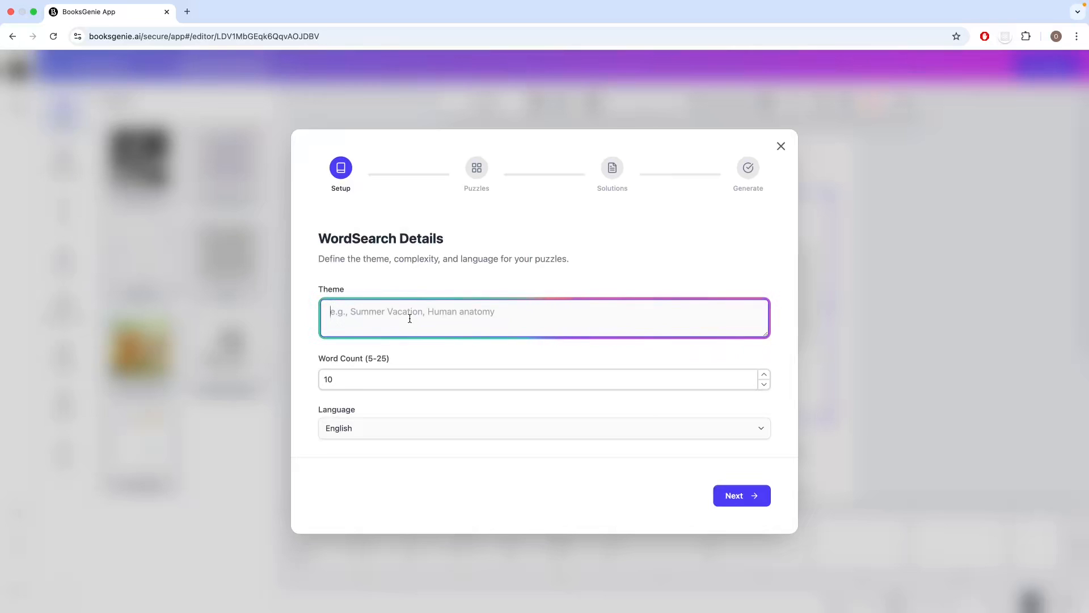
type("Su")
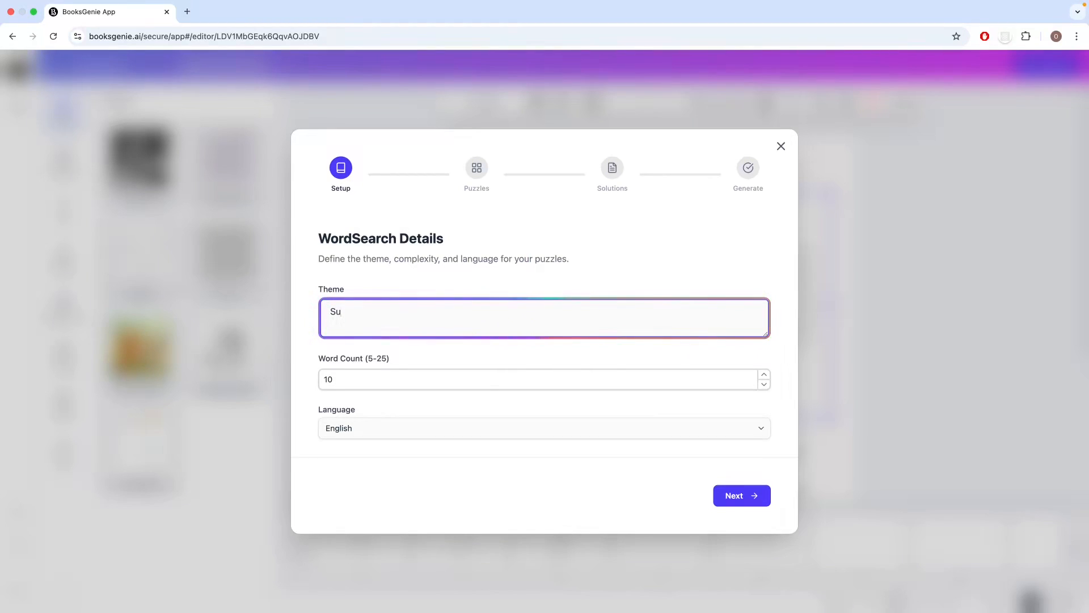
type("mmeer")
key("BackSpace")
type("vacation")
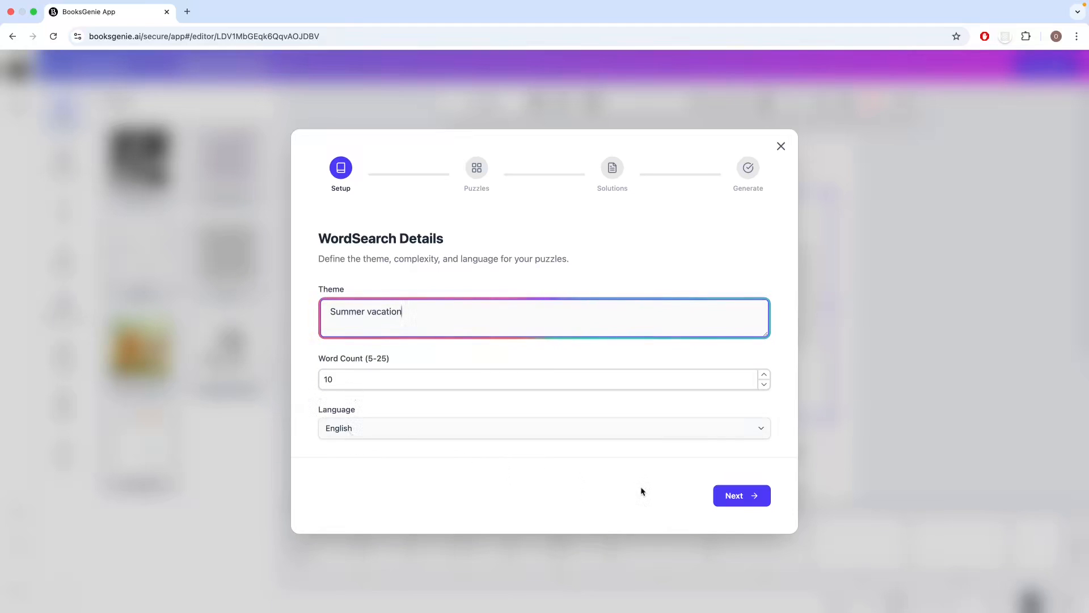
left_click(732, 496)
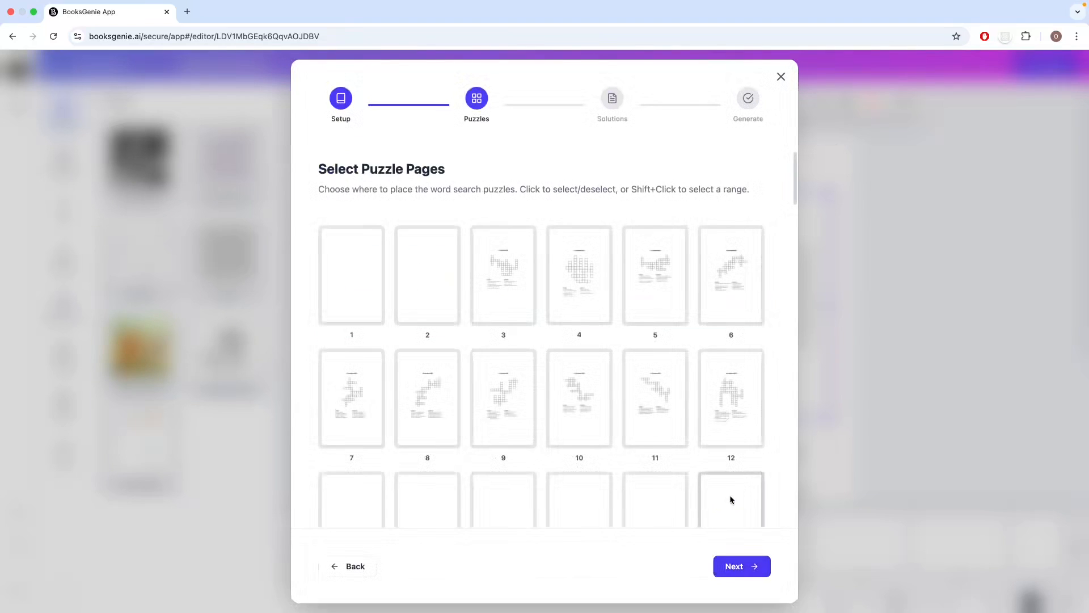
Step: Choose pages 14 to 23 as the word search puzzle pages and proceed to the solution pages
scroll(636, 429, "down", 2)
scroll(639, 439, "down", 4)
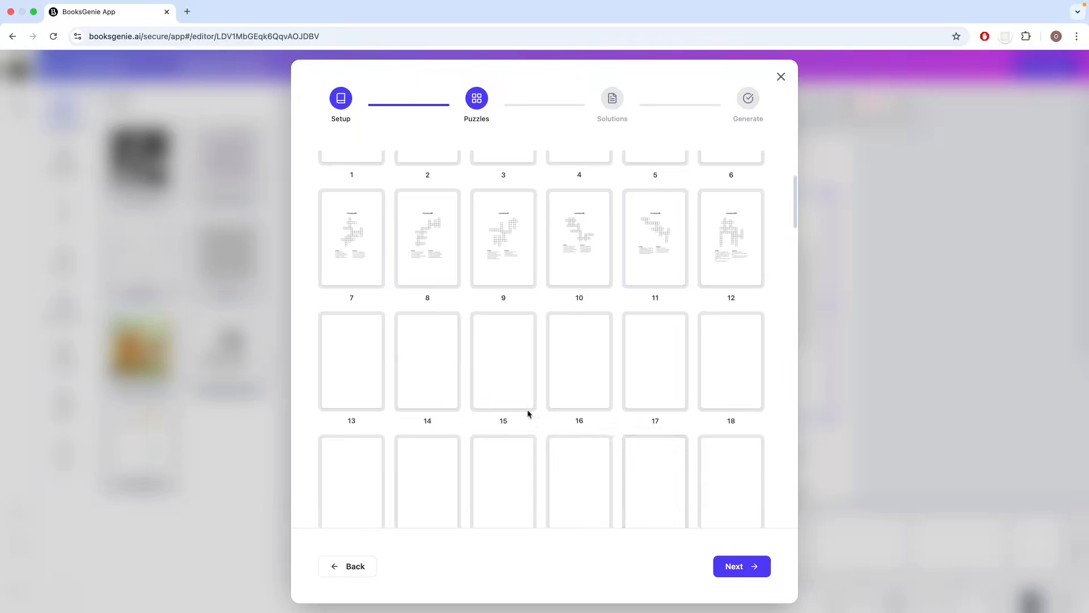
scroll(451, 267, "up", 3)
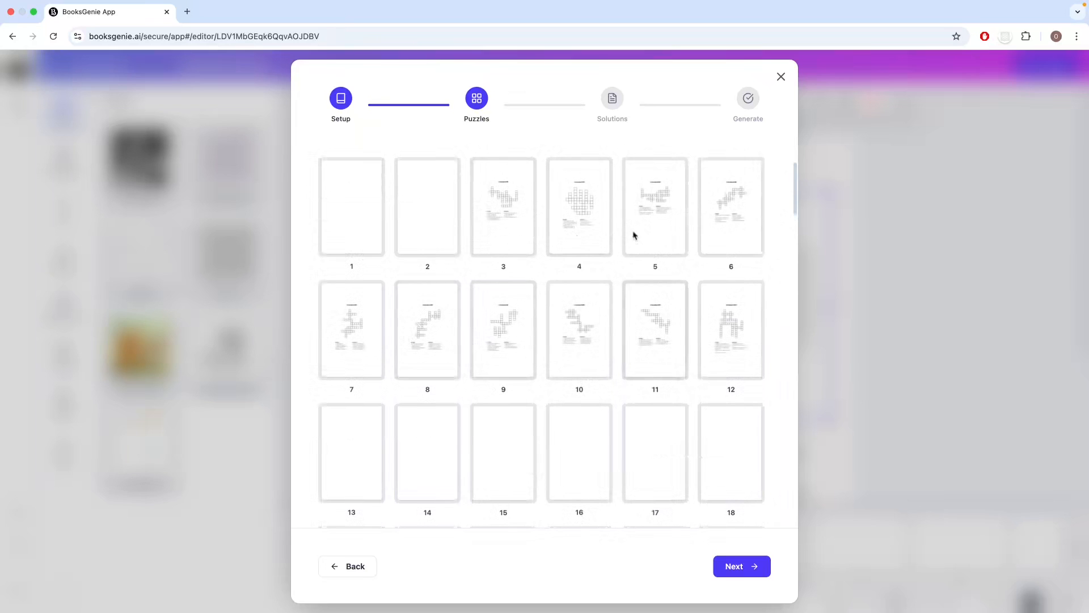
scroll(564, 392, "down", 1)
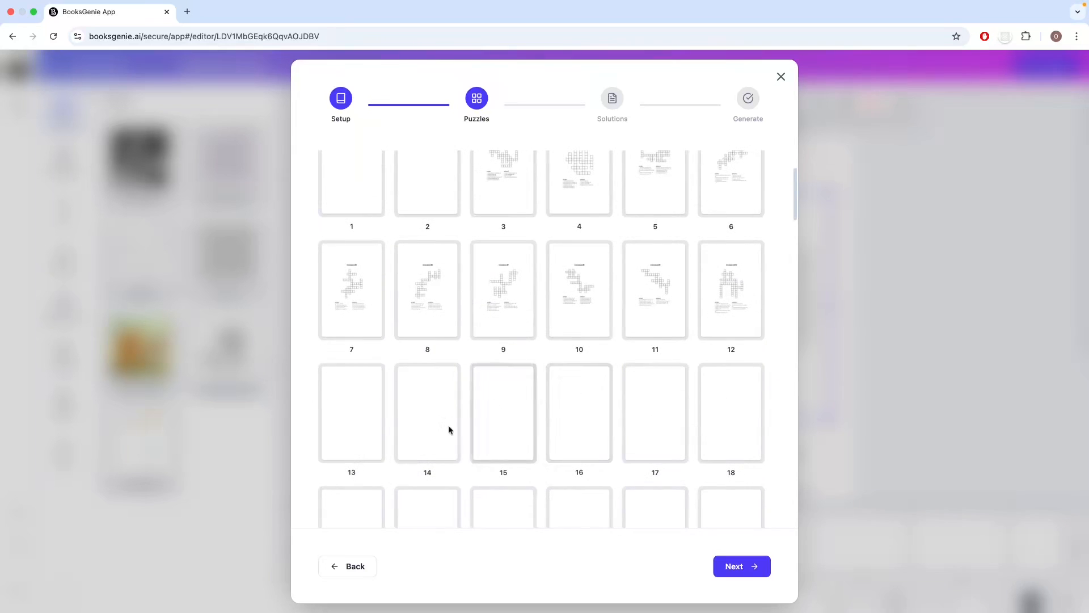
scroll(411, 437, "down", 1)
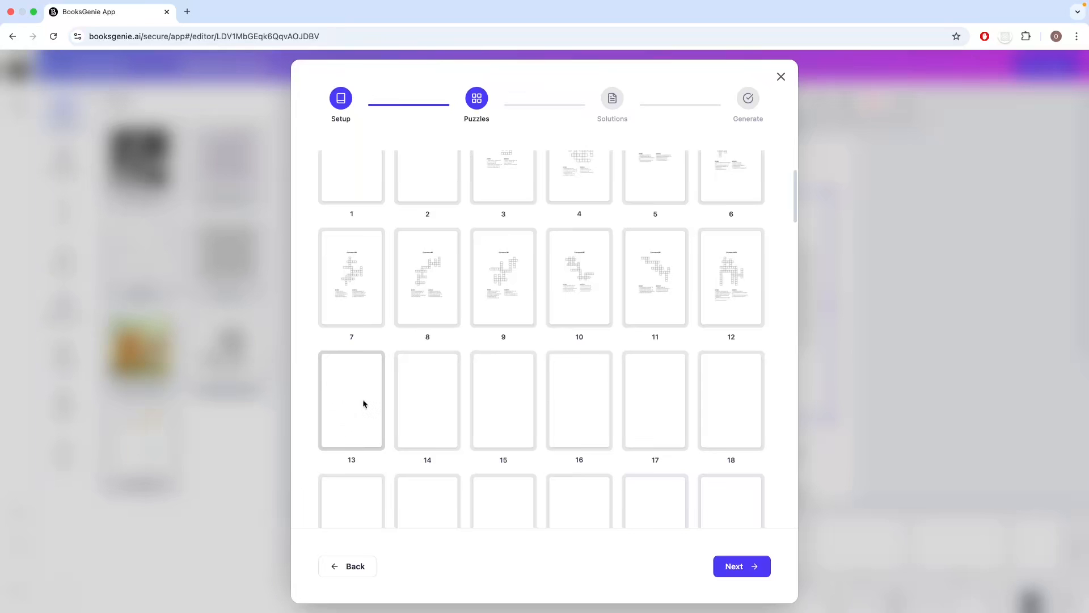
left_click(427, 397)
scroll(552, 410, "down", 1)
scroll(552, 410, "down", 3)
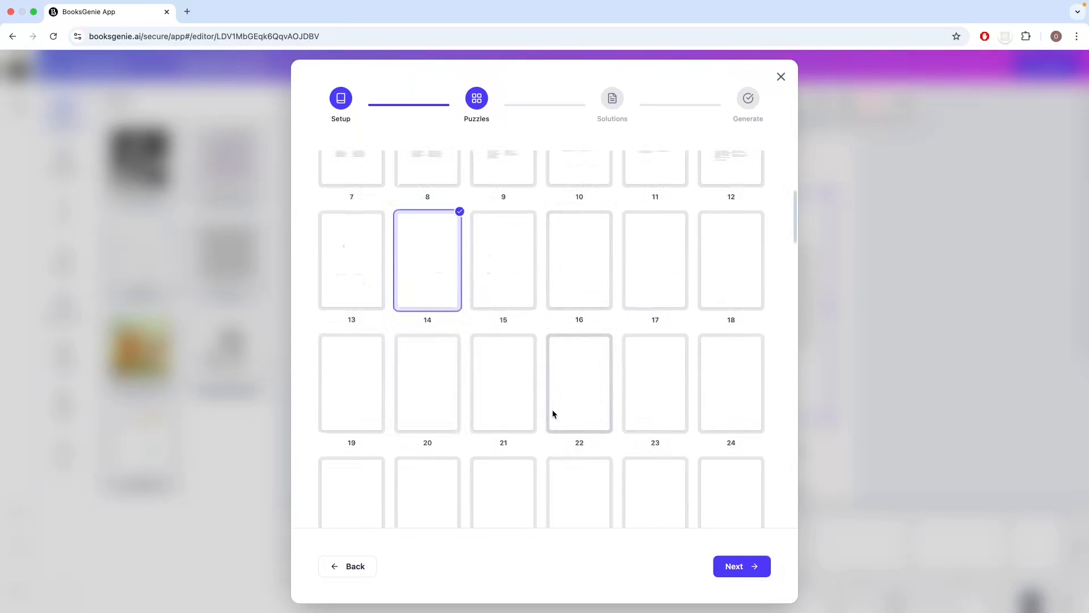
left_click(661, 395, "shift")
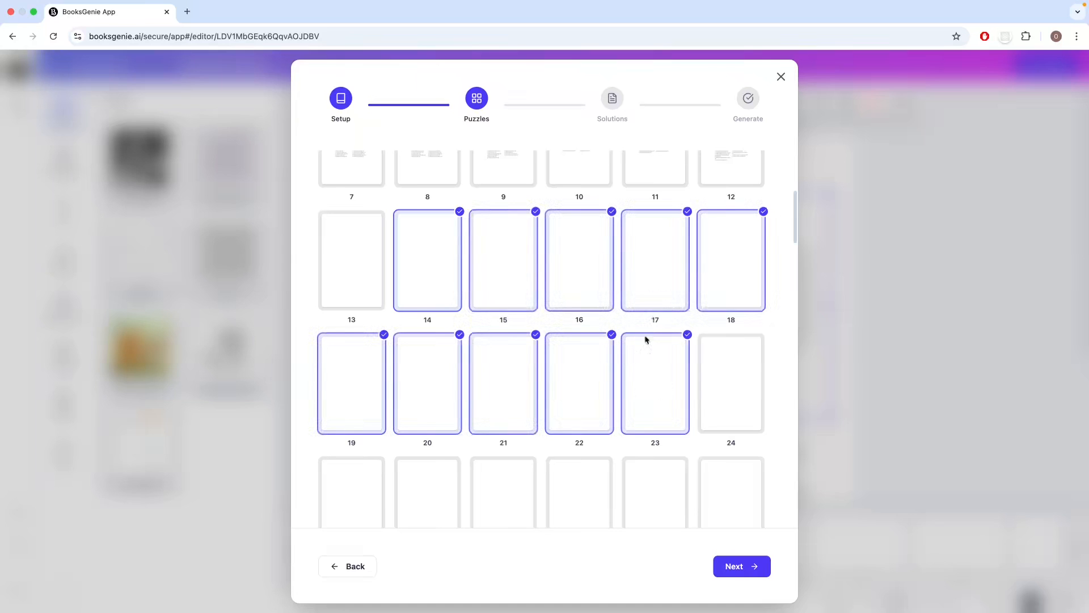
scroll(680, 499, "down", 1)
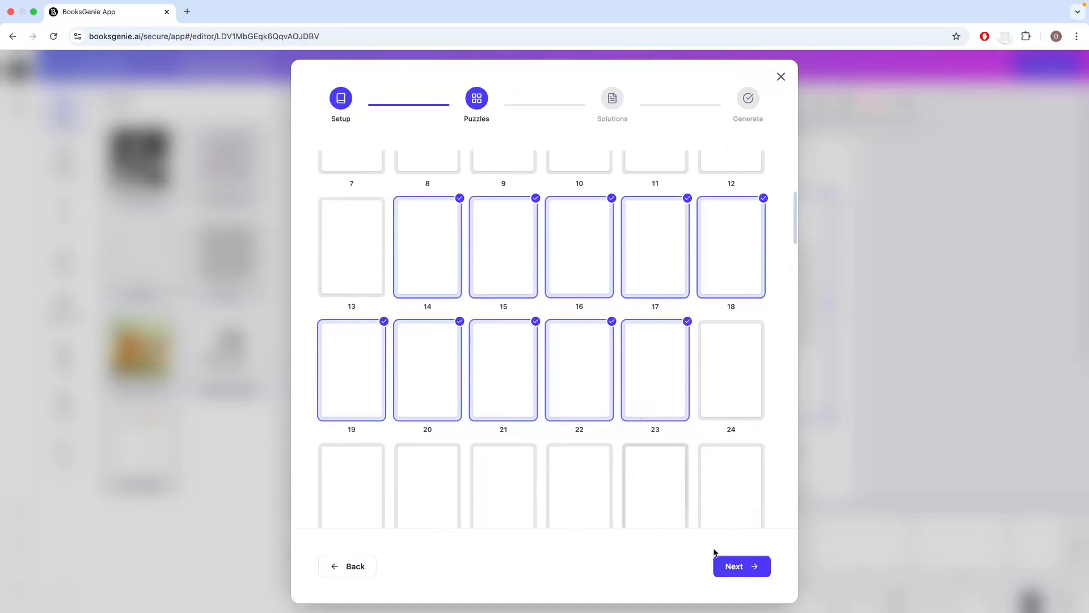
left_click(740, 570)
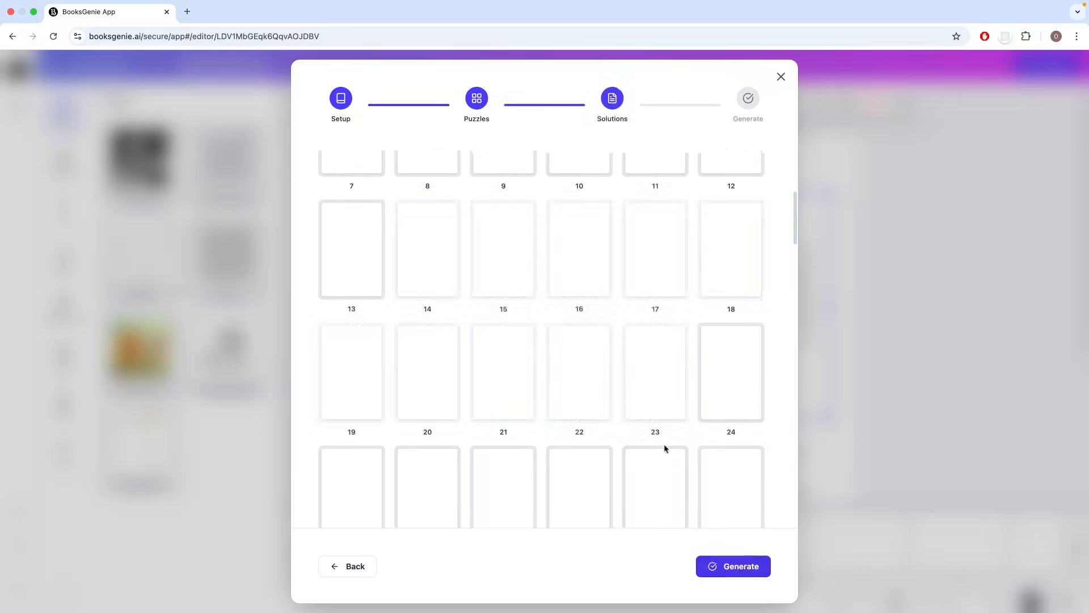
Step: Choose pages 99 to 109 as the word search solution pages and generate the word searches
scroll(628, 448, "down", 20)
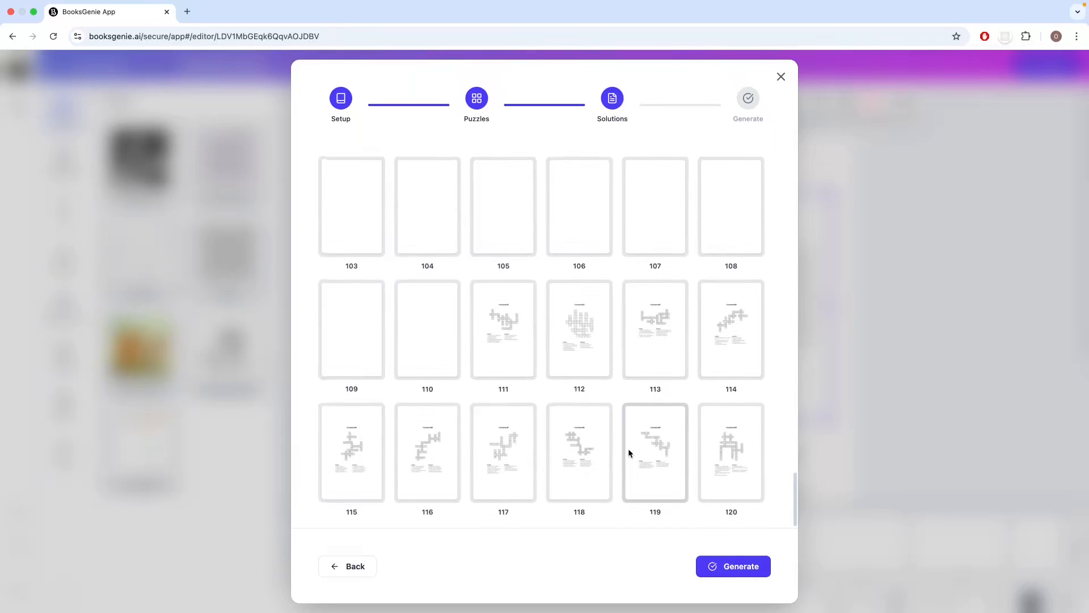
scroll(628, 448, "up", 1)
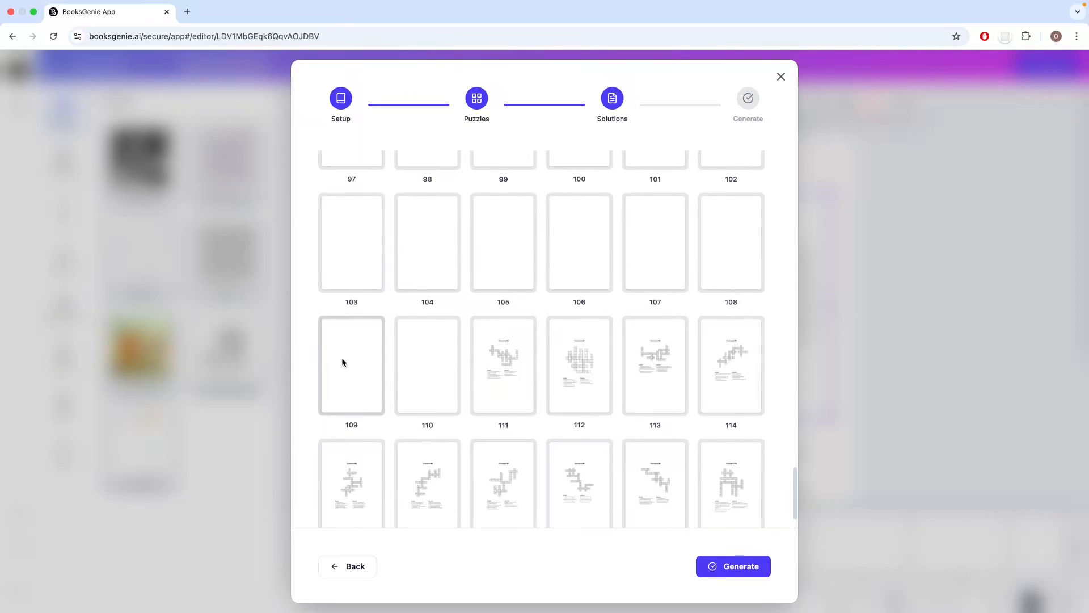
scroll(341, 357, "up", 1)
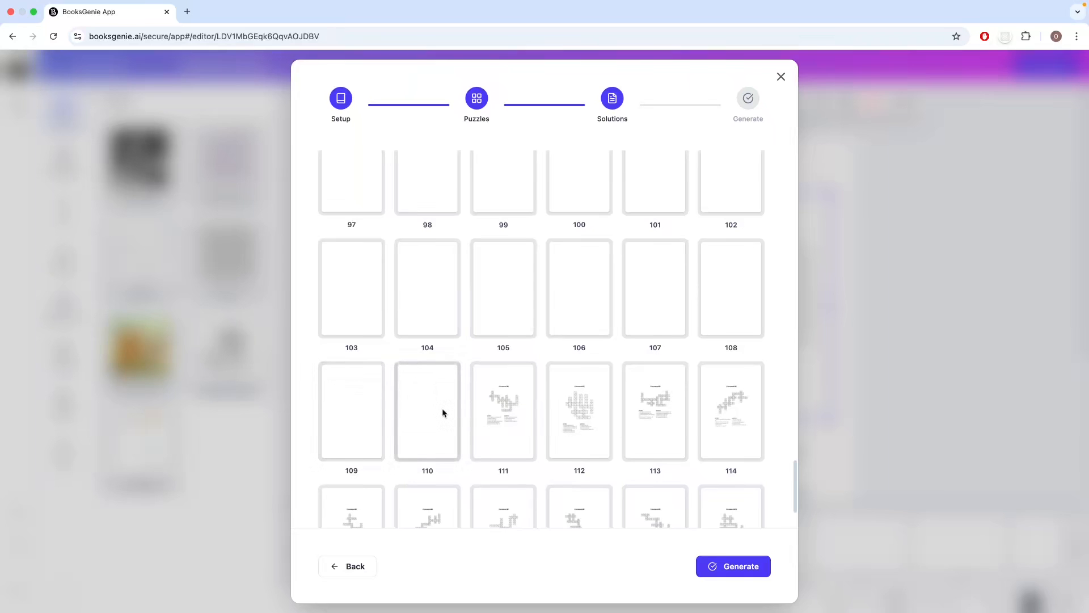
left_click(357, 411)
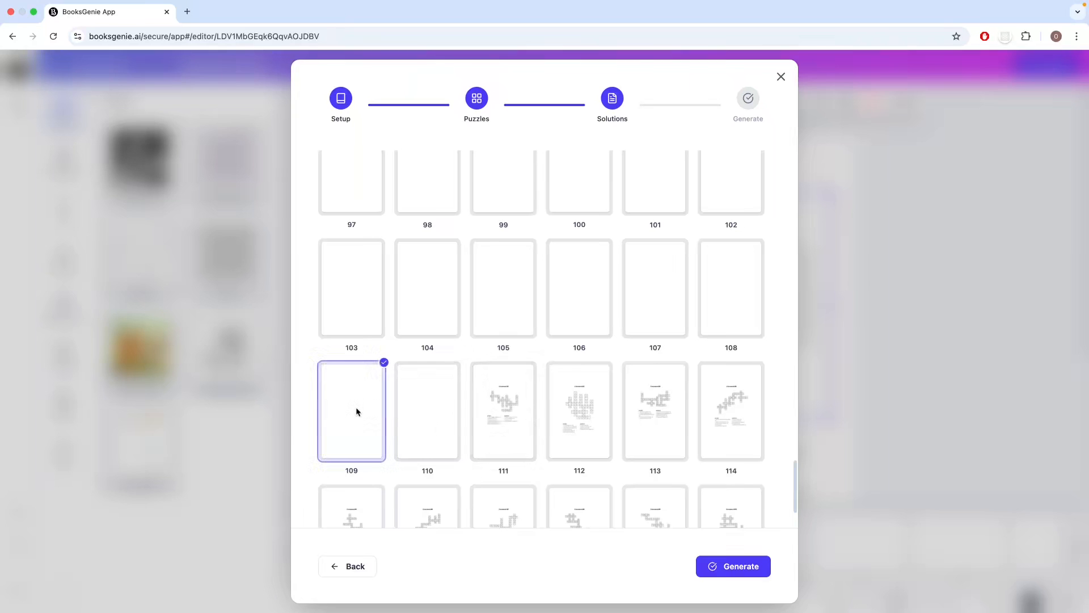
left_click(498, 203, "shift")
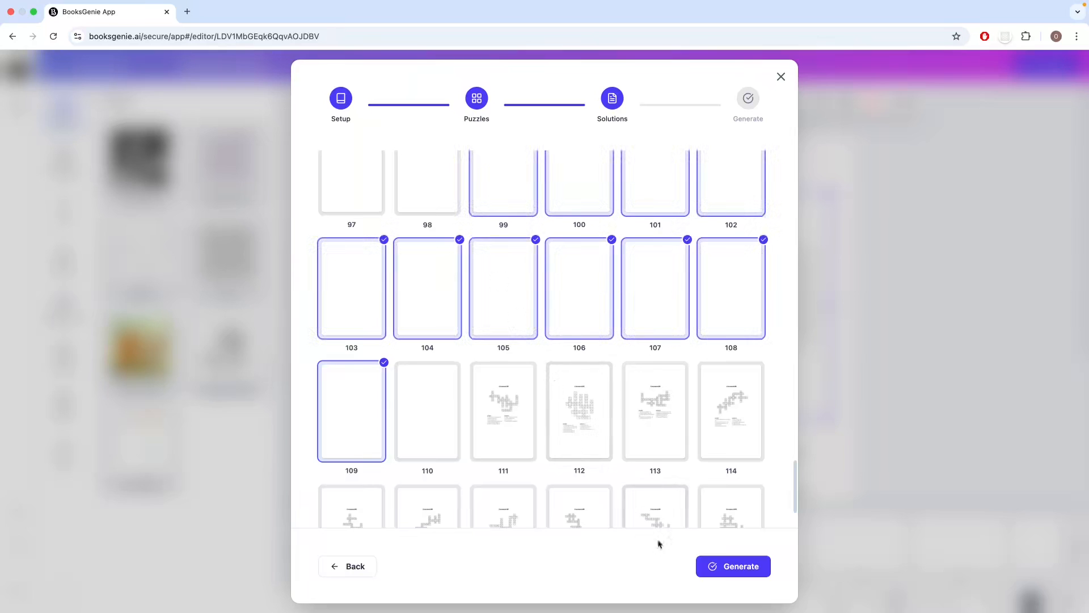
scroll(585, 456, "up", 1)
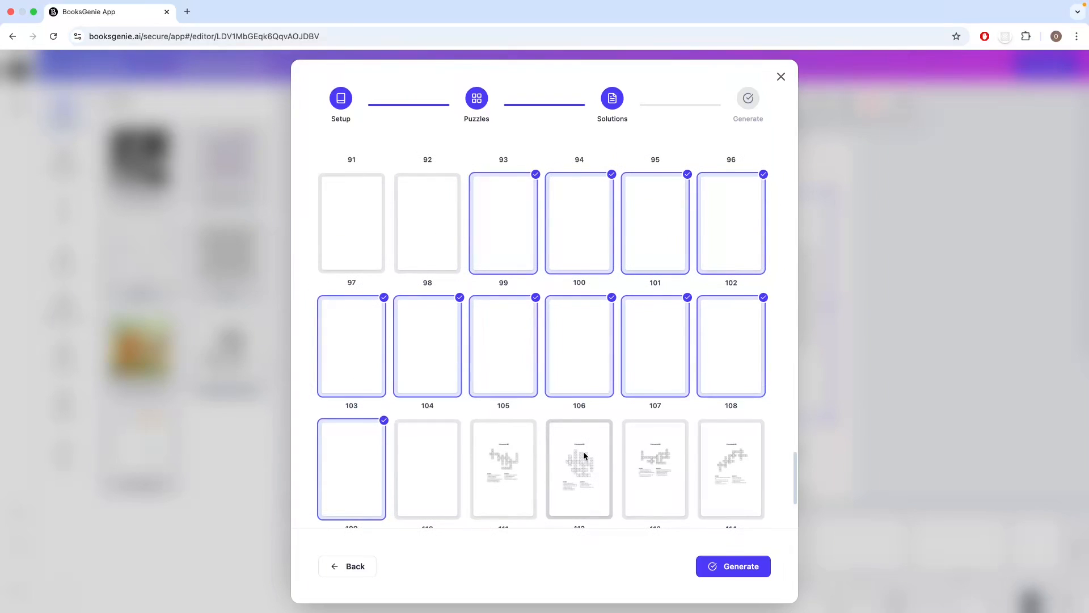
left_click(736, 571)
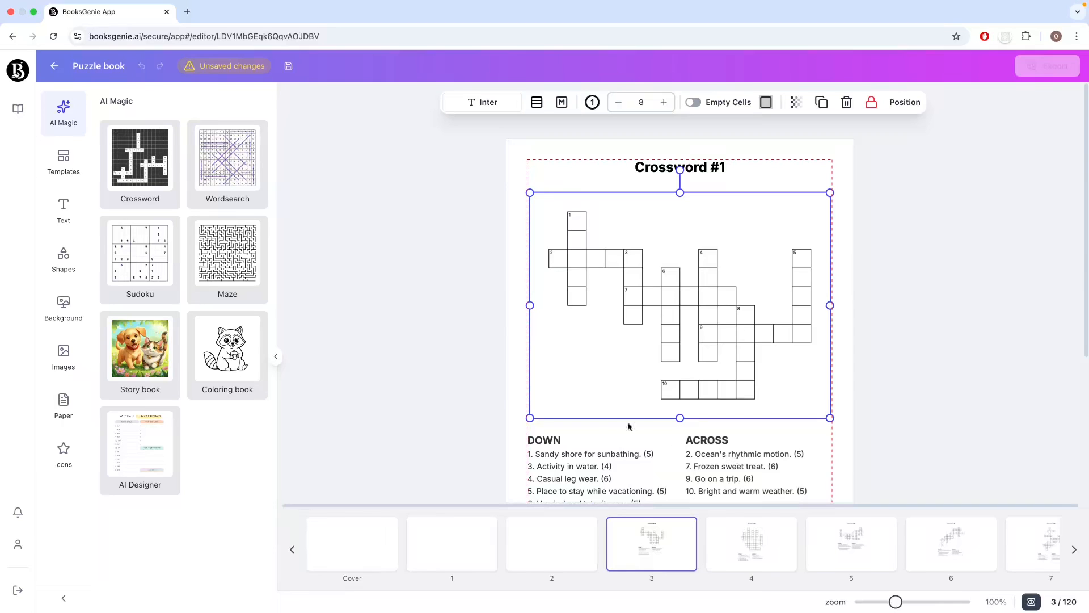
Step: Check blank page 13 and inspect the generated word search on page 14, including its grid and word list
scroll(830, 568, "right", 5)
scroll(829, 568, "right", 3)
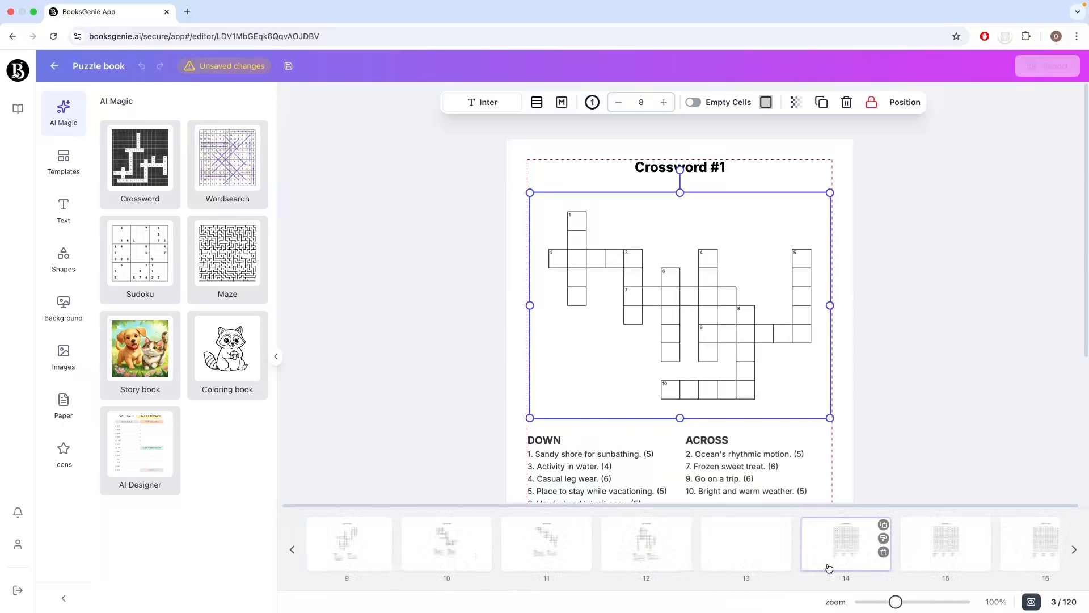
left_click(644, 552)
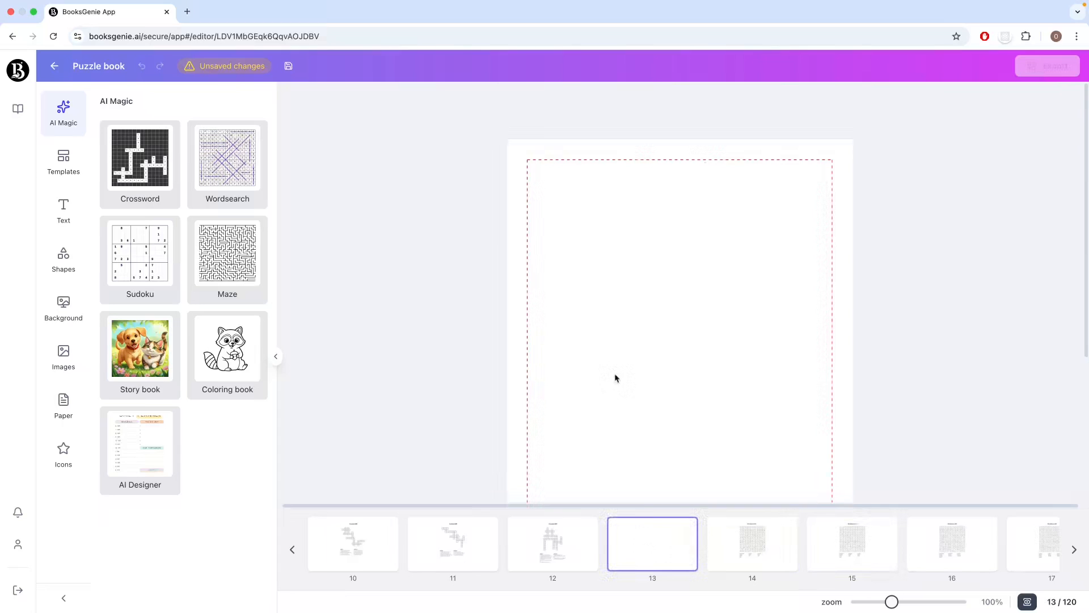
left_click(747, 555)
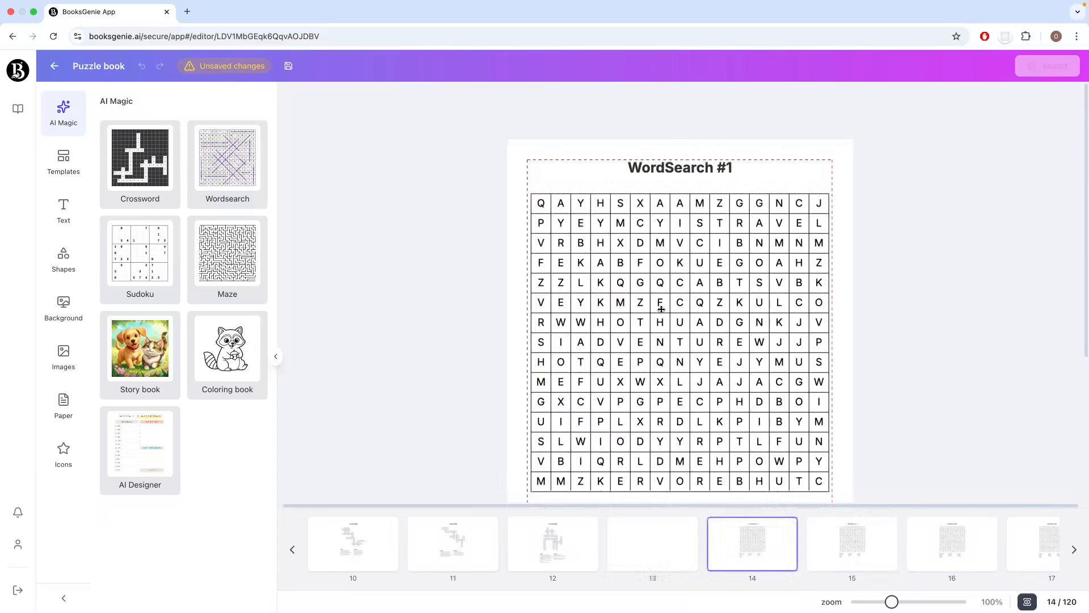
scroll(661, 400, "down", 5)
left_click(656, 276)
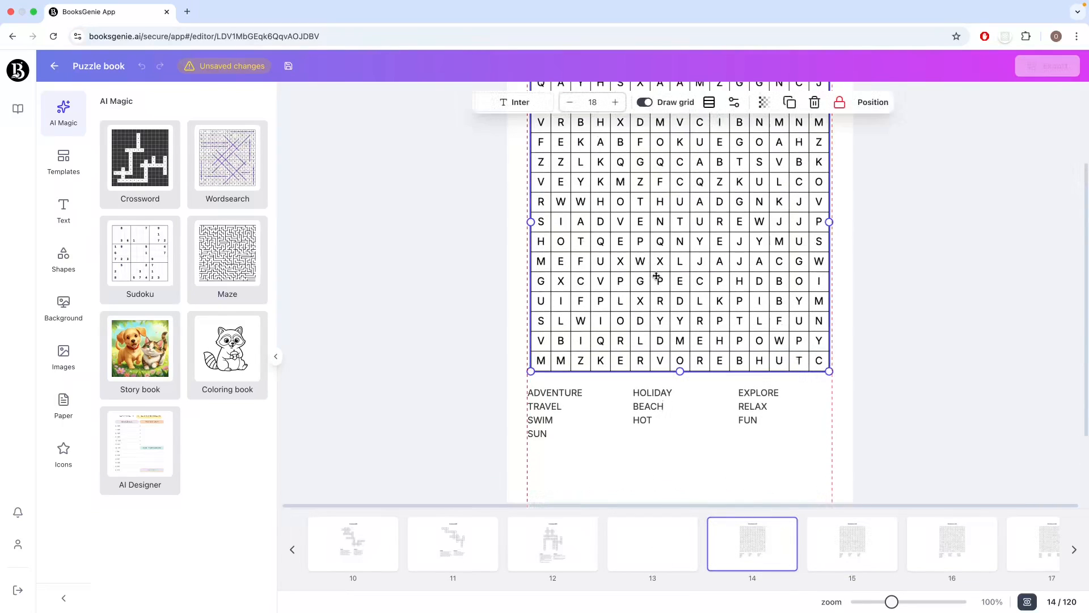
scroll(603, 329, "up", 2)
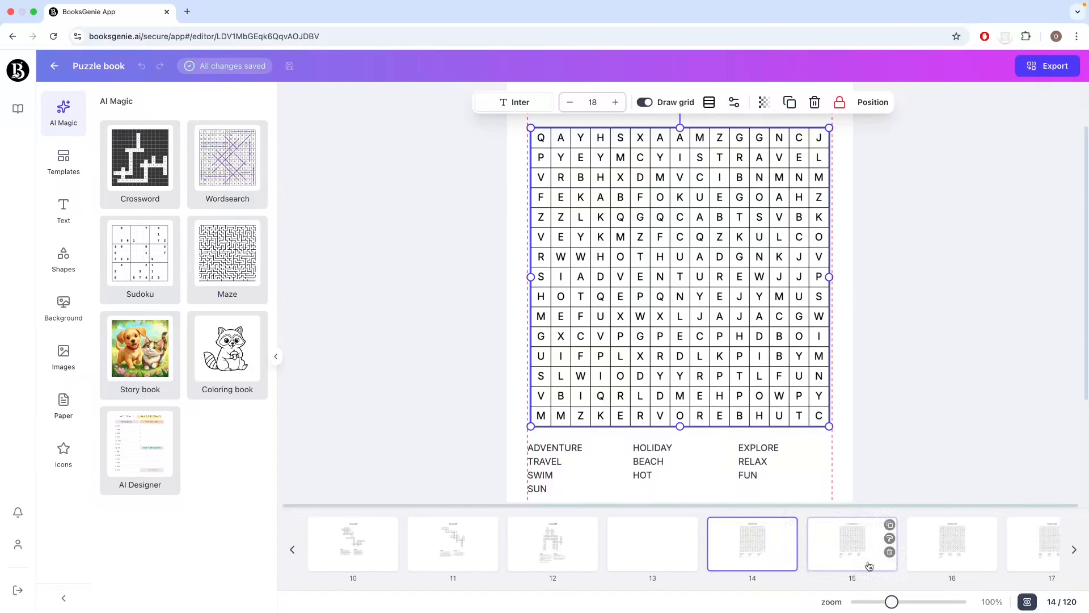
Step: Review the word search solutions on pages 108, 107 and 106
scroll(868, 562, "right", 10)
scroll(859, 570, "right", 8)
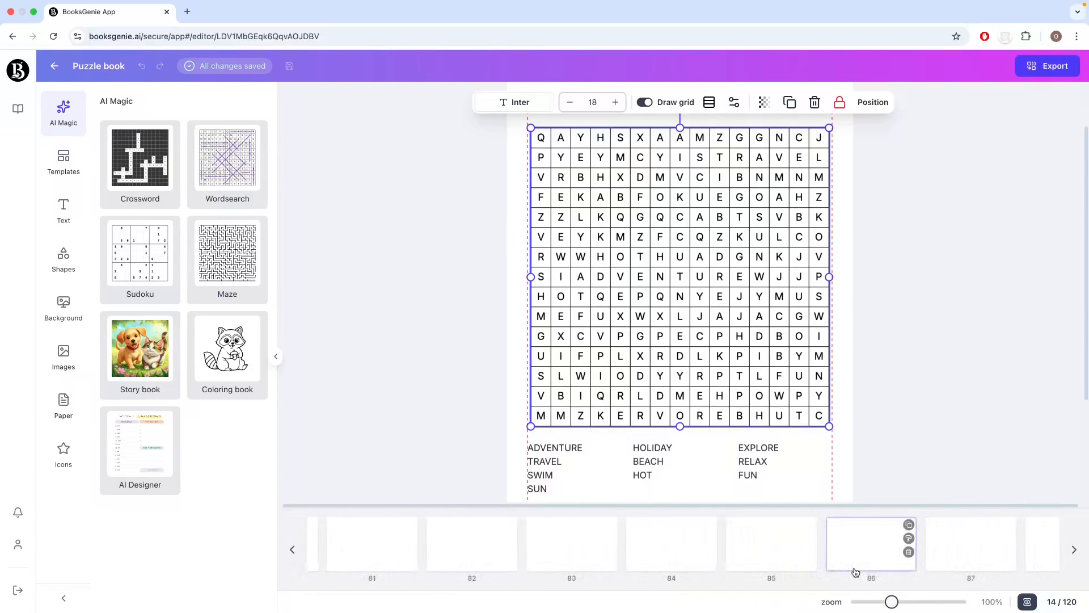
scroll(852, 571, "left", 2)
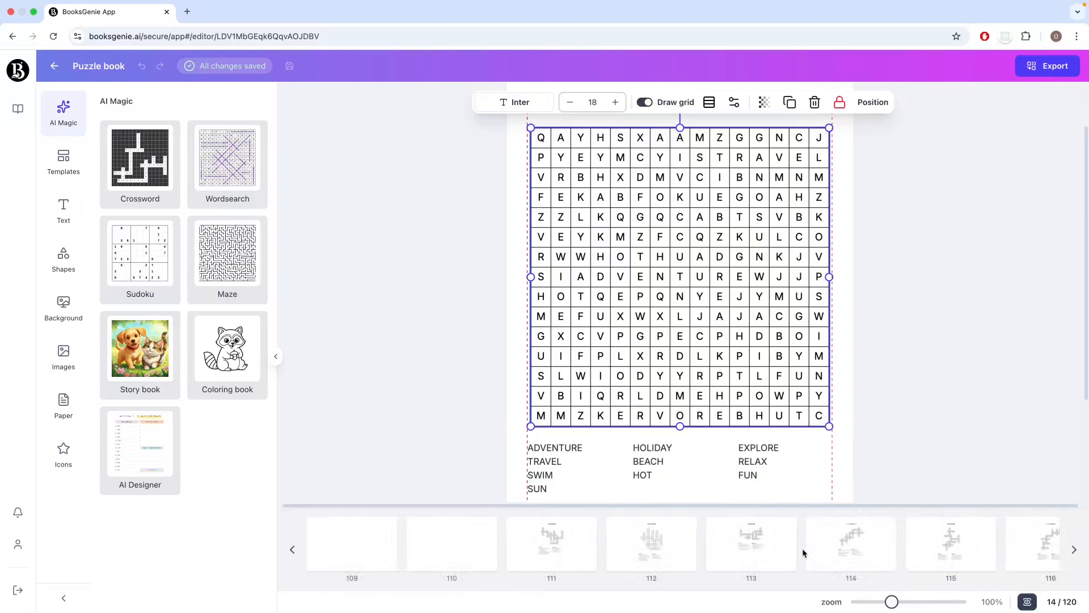
scroll(803, 552, "left", 2)
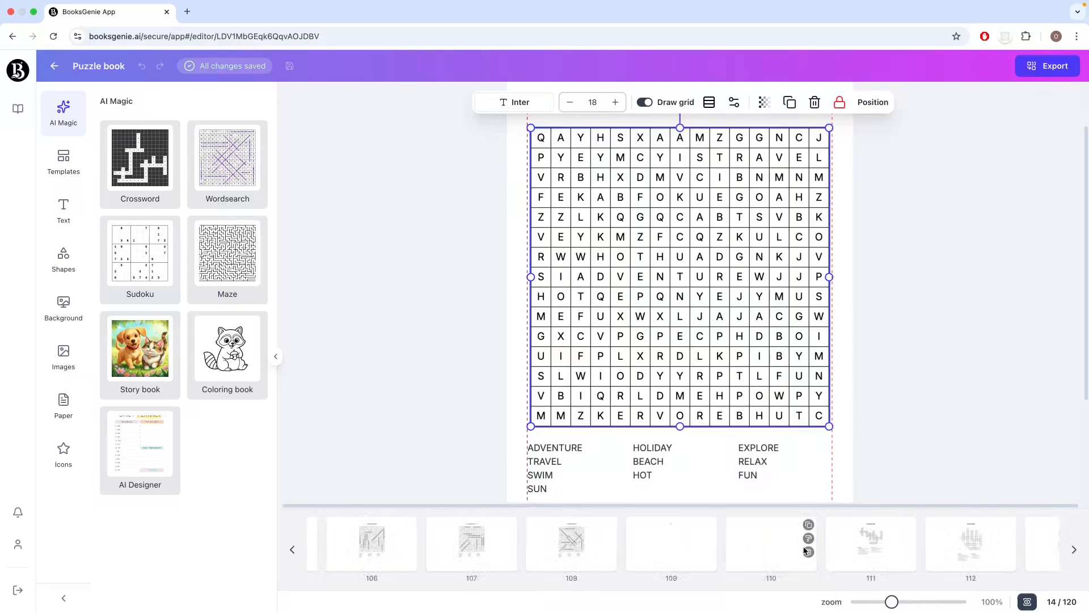
left_click(554, 555)
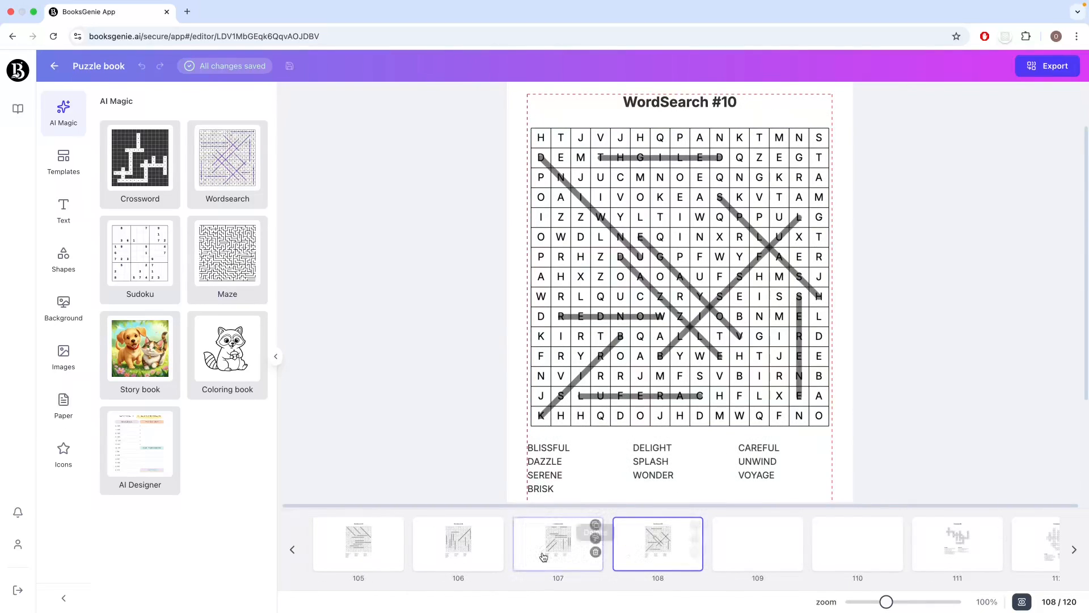
left_click(553, 556)
left_click(457, 558)
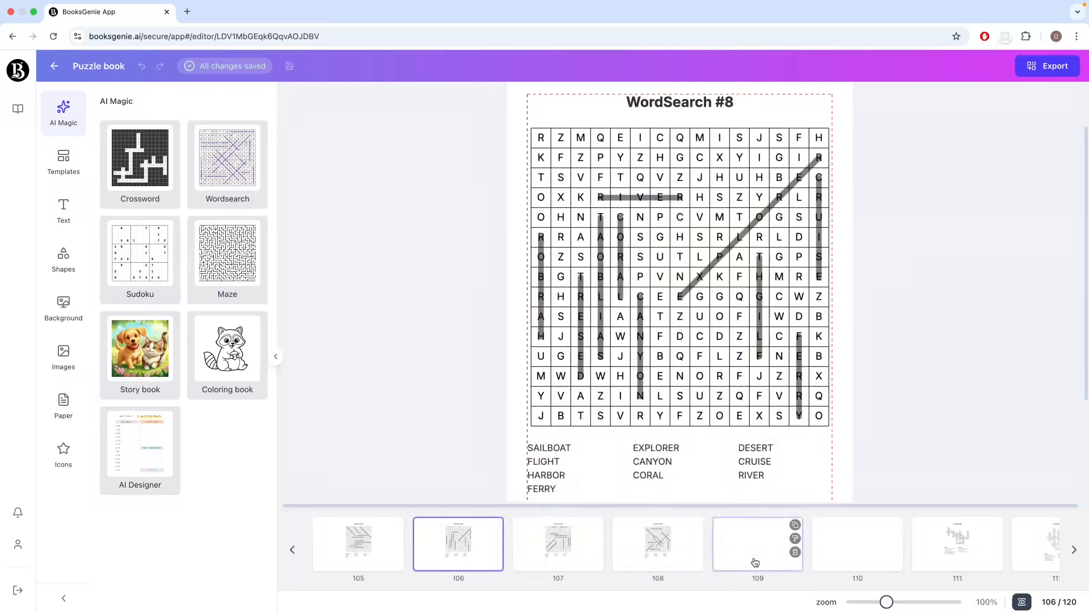
Step: Delete blank page 109 between the word search and crossword solutions, and dismiss the resulting notice
scroll(754, 562, "right", 1)
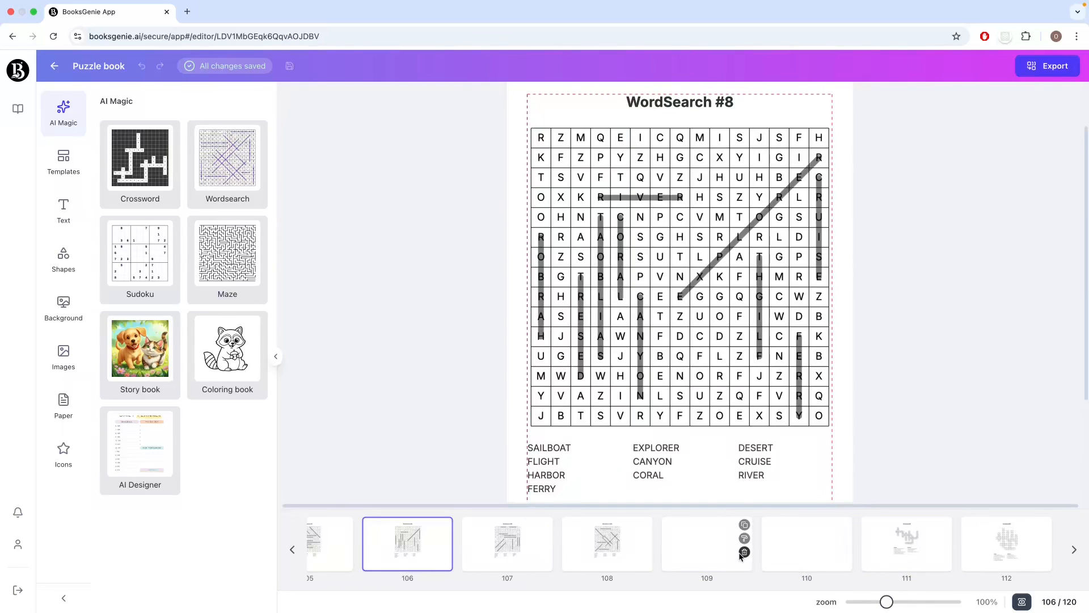
left_click(745, 552)
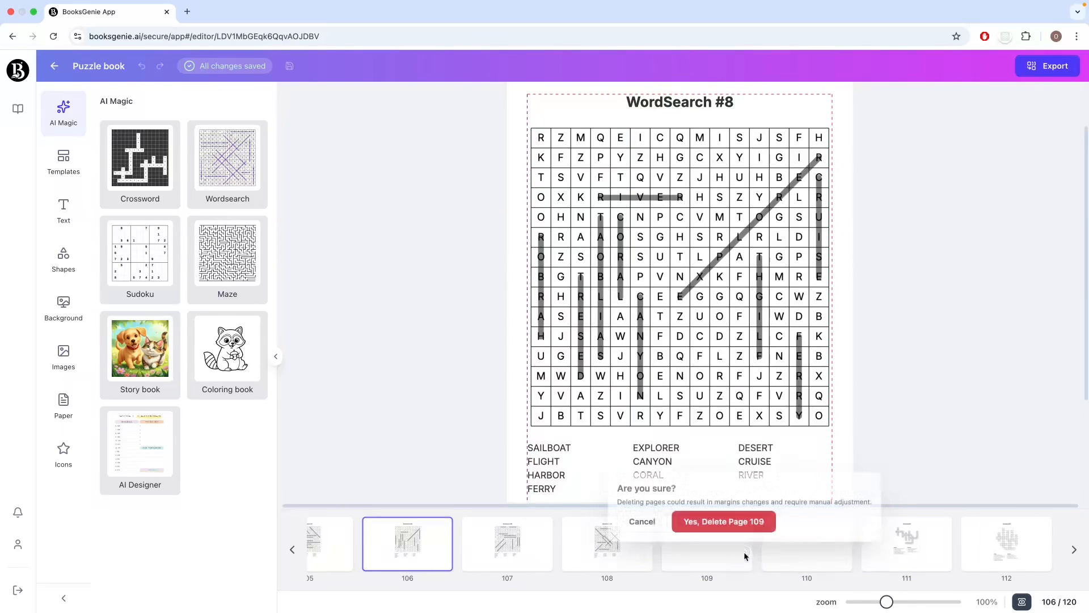
left_click(730, 530)
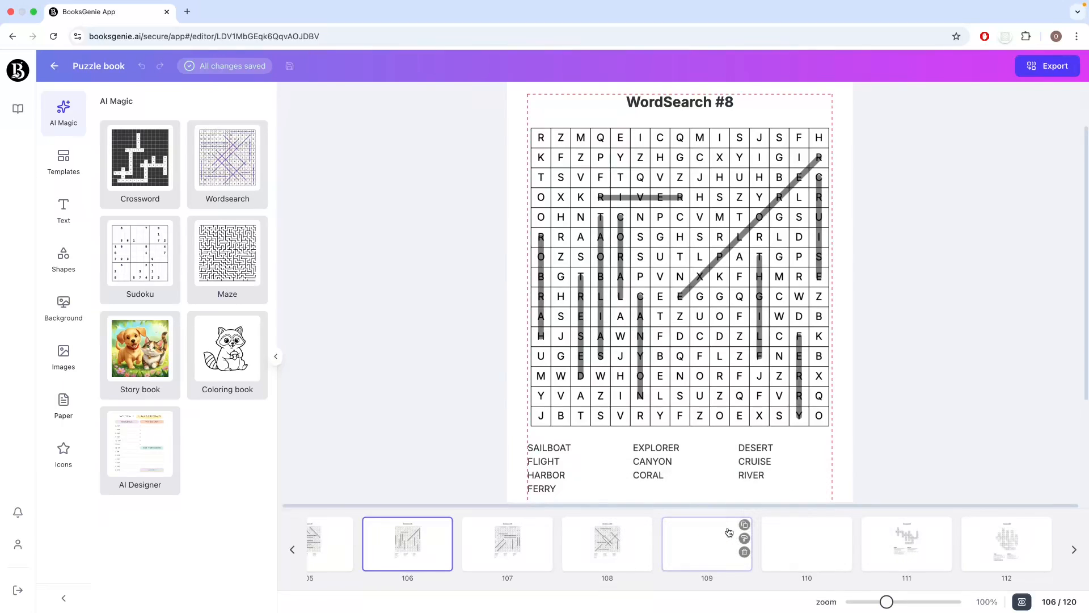
scroll(558, 554, "left", 20)
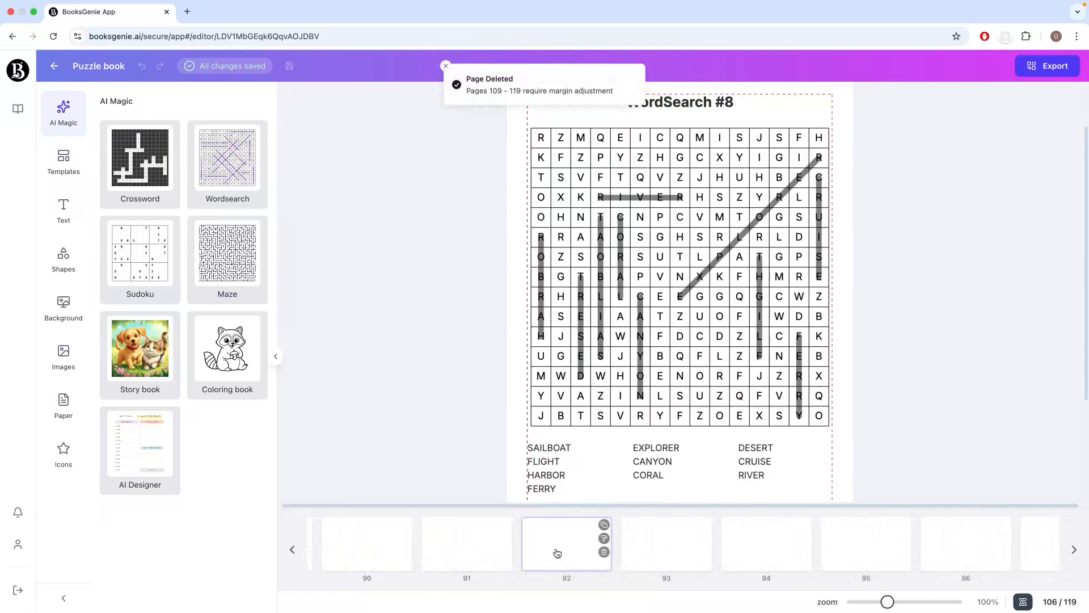
scroll(560, 554, "left", 20)
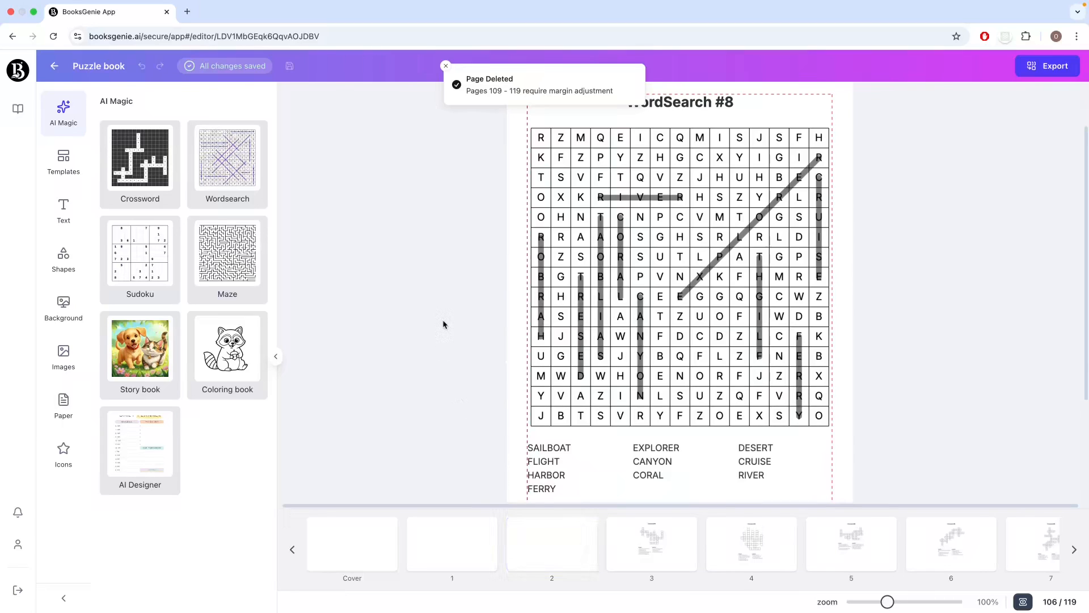
left_click(447, 67)
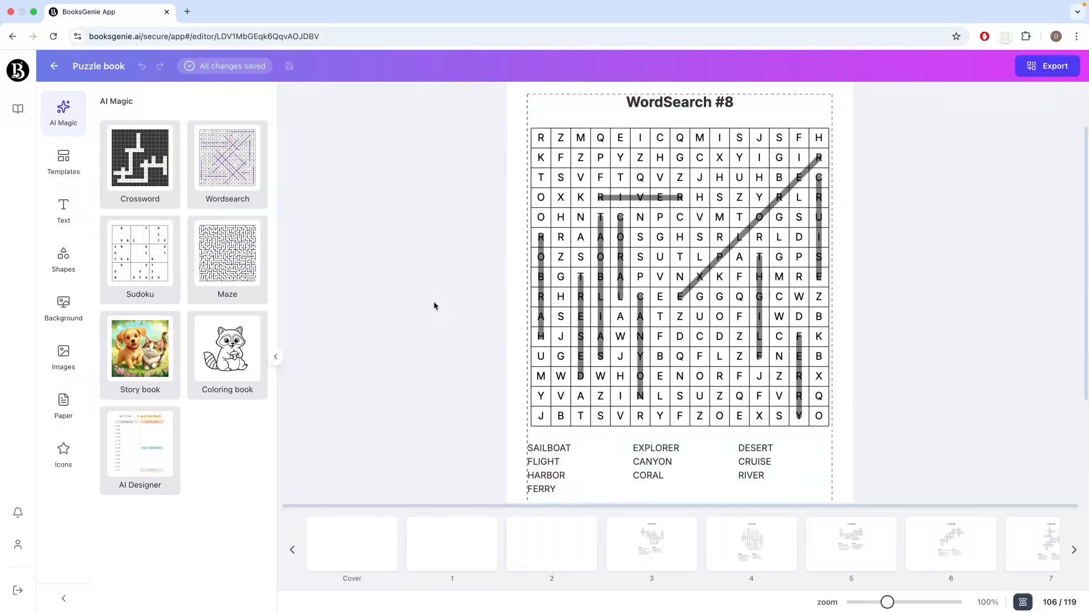
Step: Start a new Sudoku set with Medium difficulty and proceed to the puzzle page selection
left_click(157, 264)
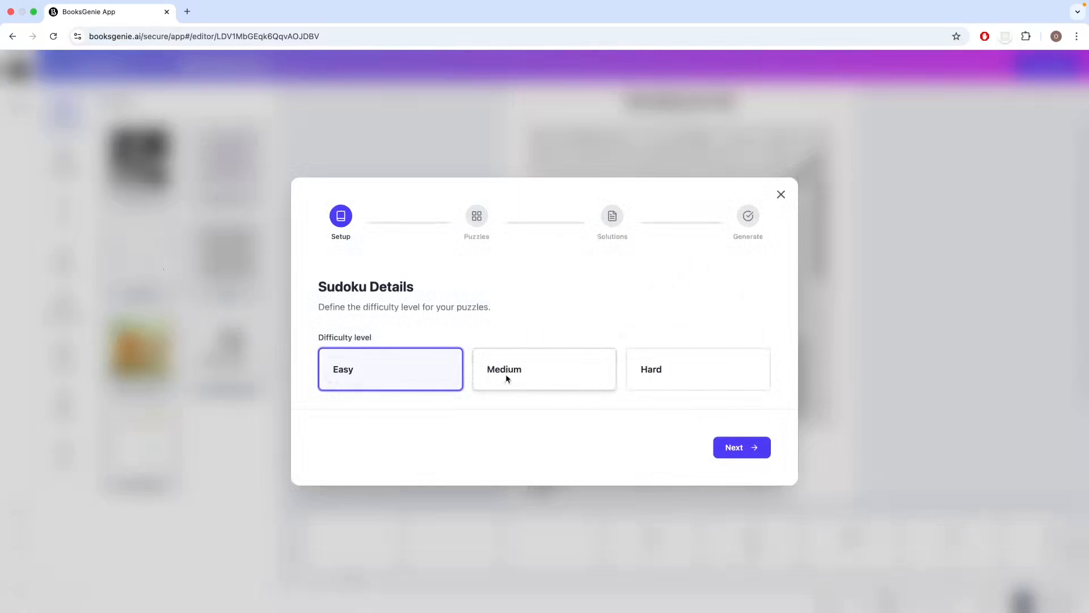
left_click(546, 374)
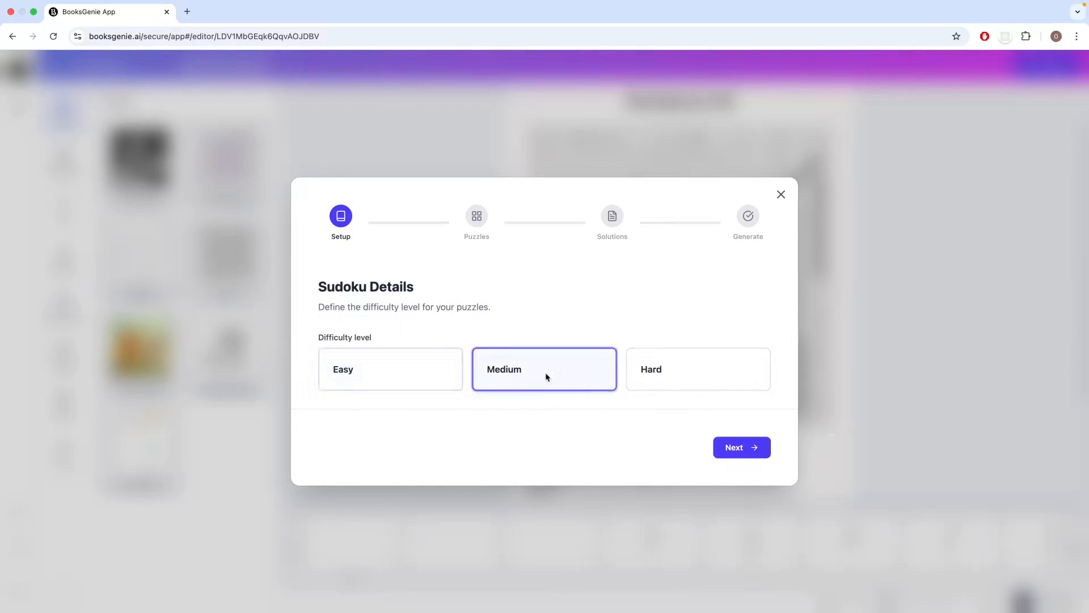
left_click(743, 448)
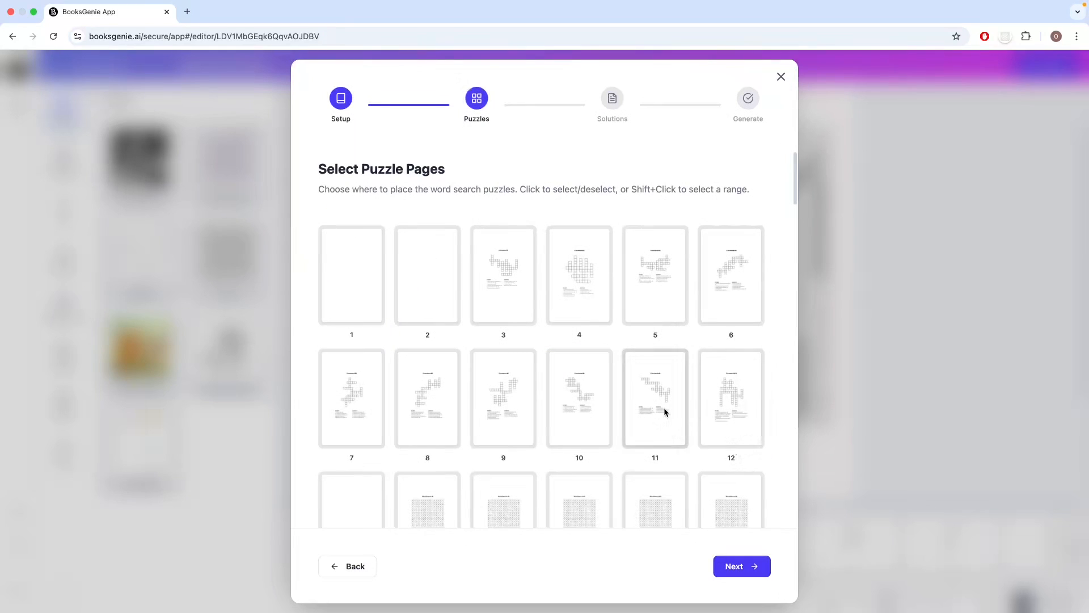
Step: Choose pages 25 to 36 as the Sudoku puzzle pages and proceed to the solution pages
scroll(665, 413, "down", 5)
scroll(665, 412, "down", 10)
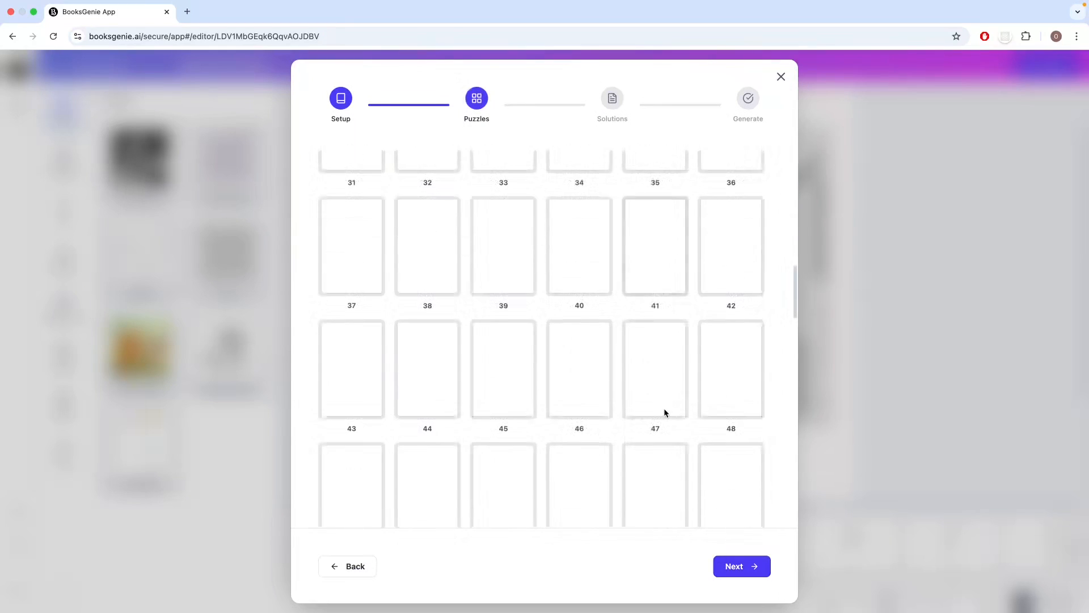
scroll(665, 413, "down", 20)
scroll(665, 412, "up", 10)
scroll(665, 412, "up", 15)
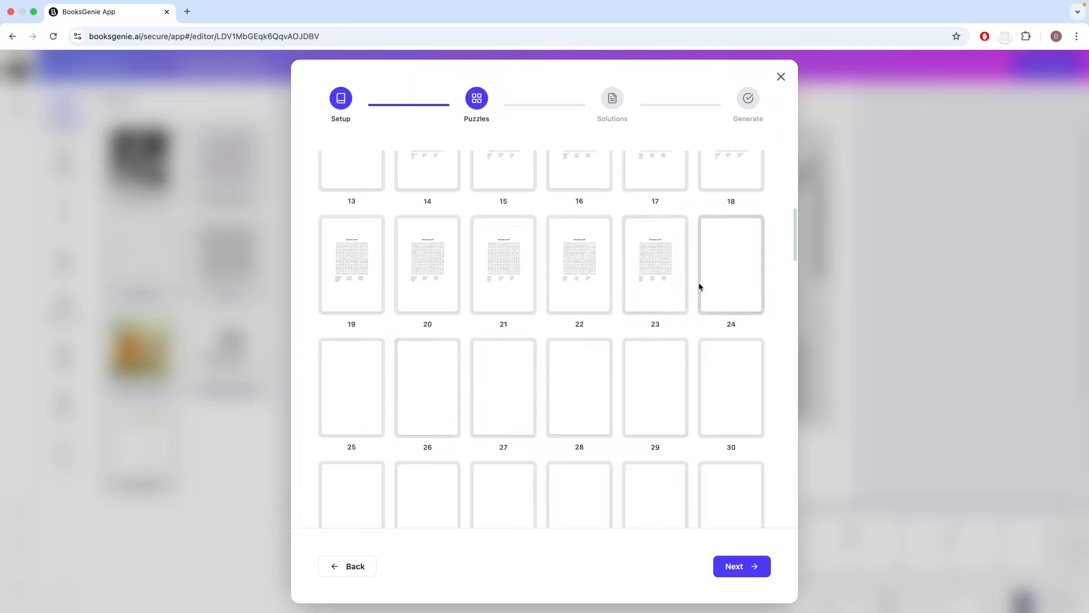
left_click(381, 406)
scroll(605, 420, "down", 5)
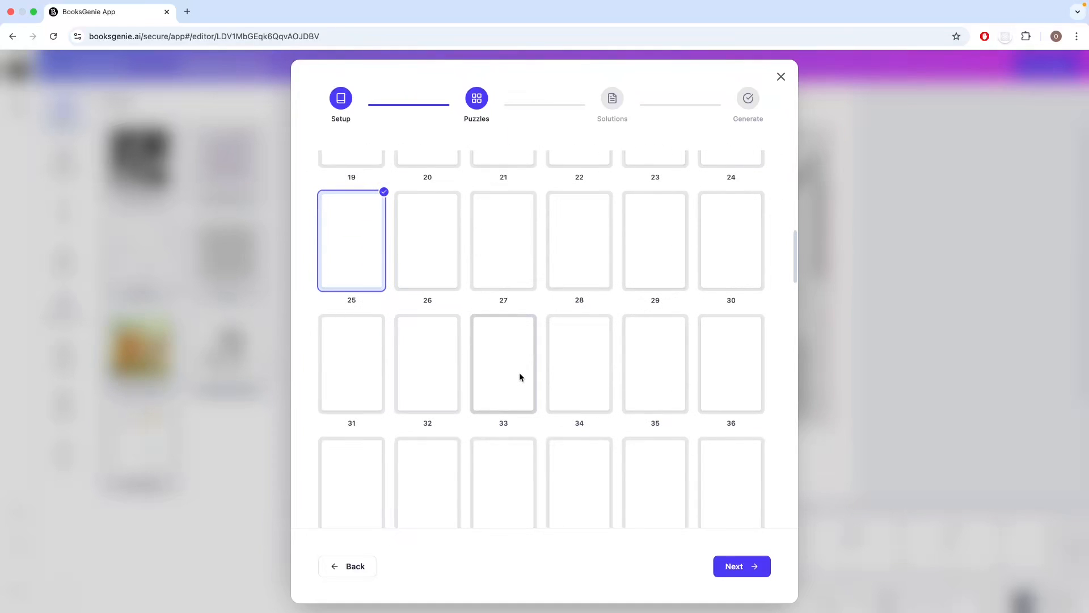
scroll(655, 463, "down", 20)
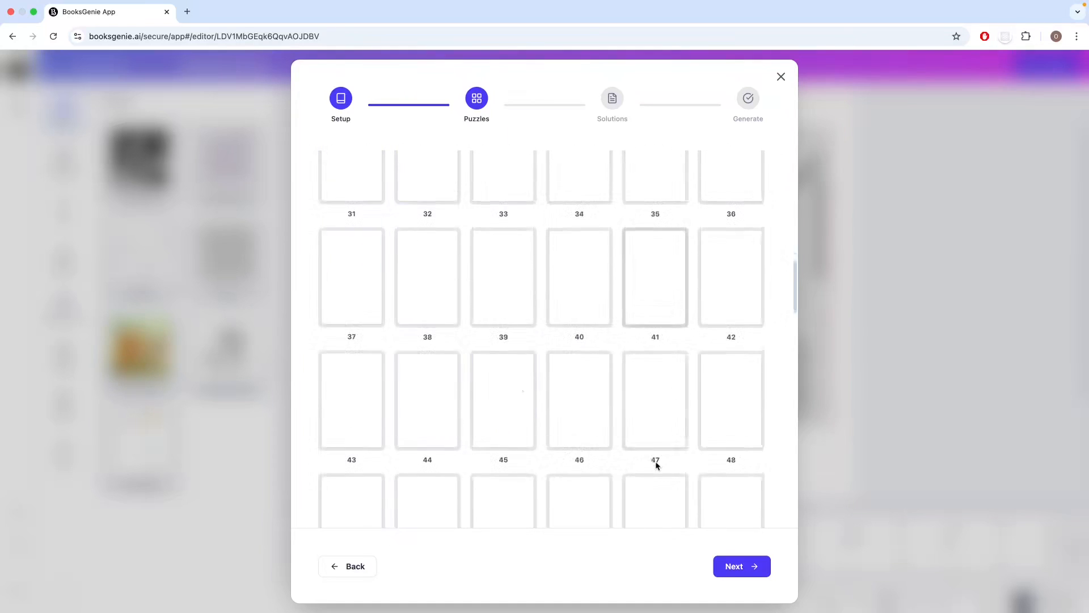
scroll(655, 462, "down", 20)
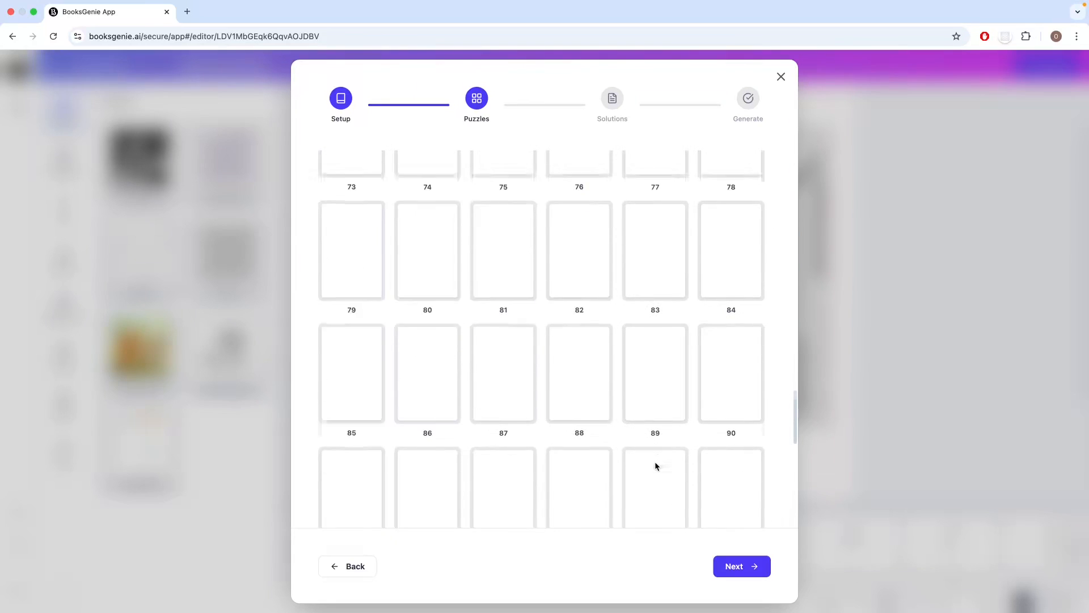
scroll(655, 464, "up", 20)
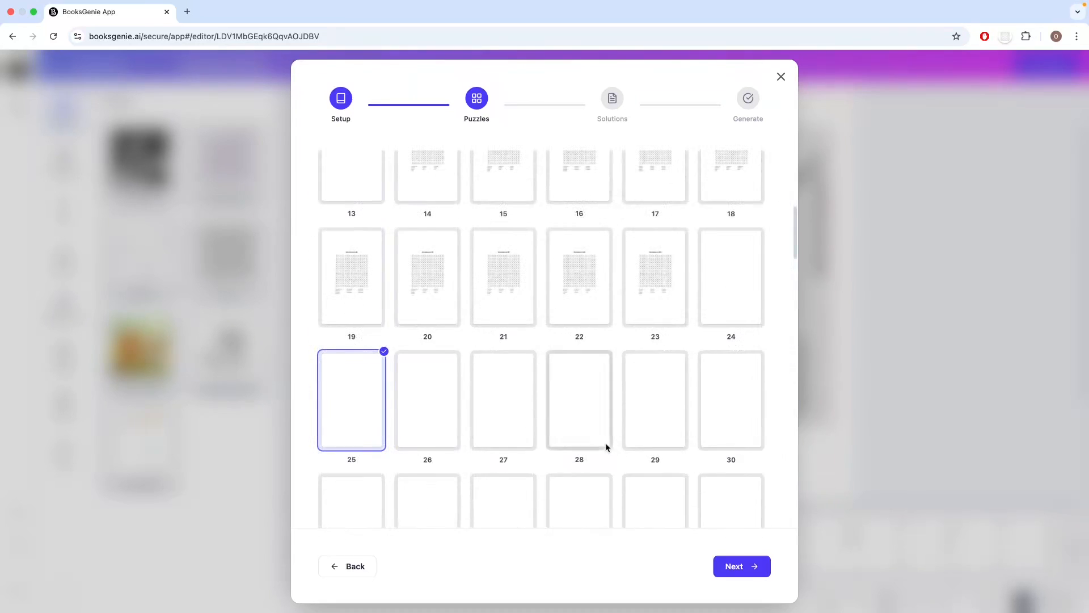
scroll(652, 448, "down", 2)
scroll(639, 441, "down", 2)
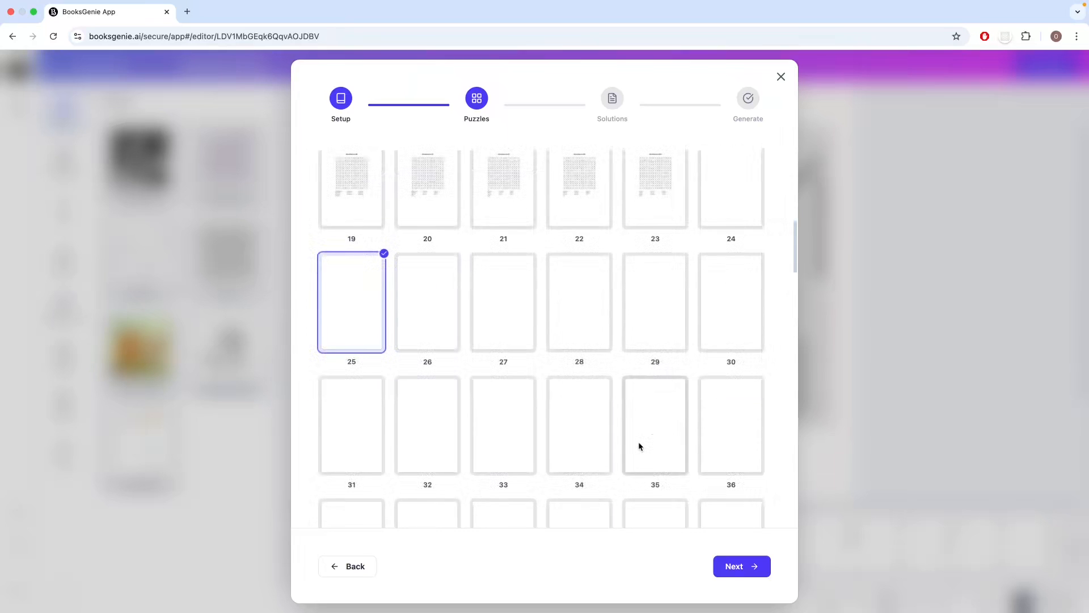
left_click(715, 419, "shift")
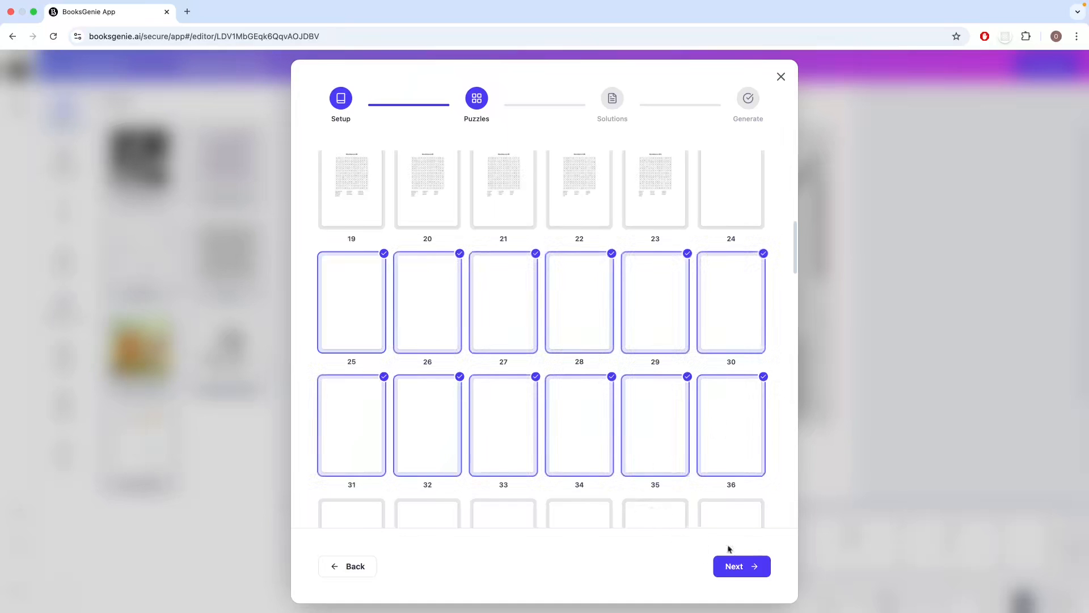
scroll(732, 462, "down", 15)
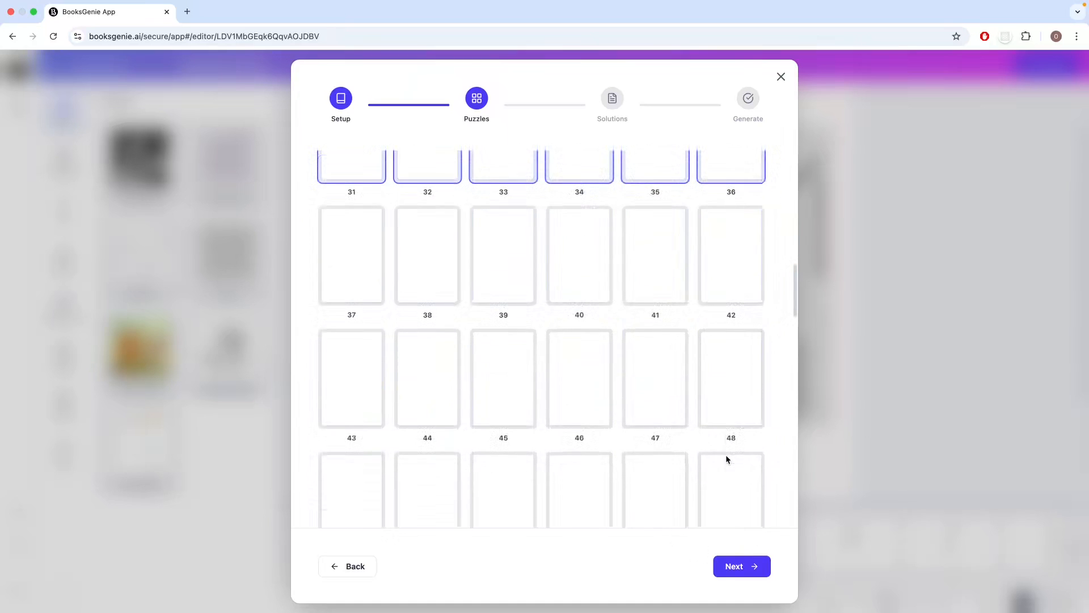
scroll(725, 455, "down", 5)
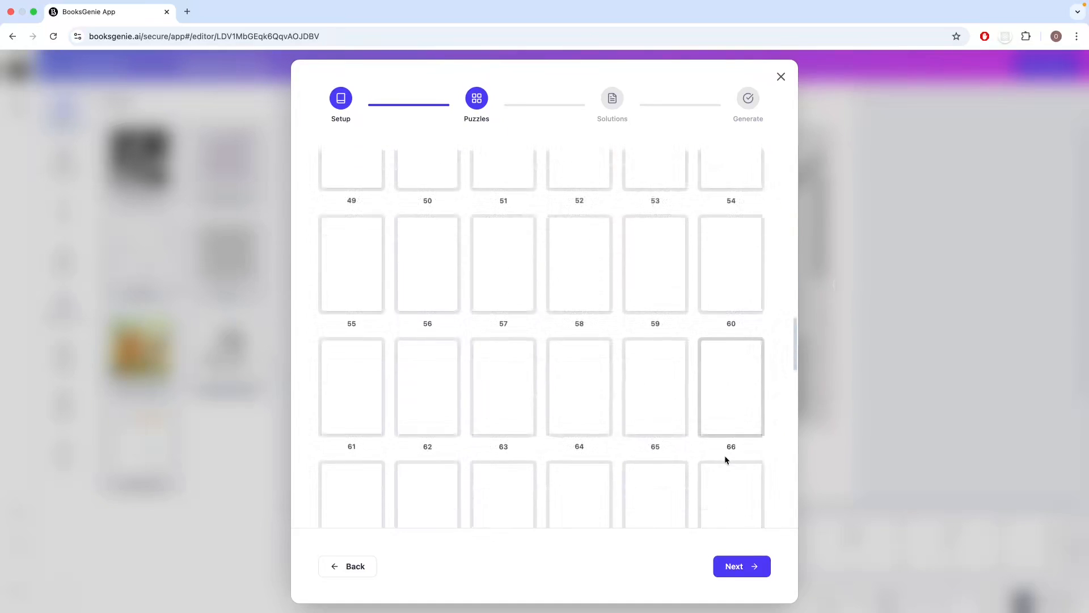
scroll(725, 458, "down", 2)
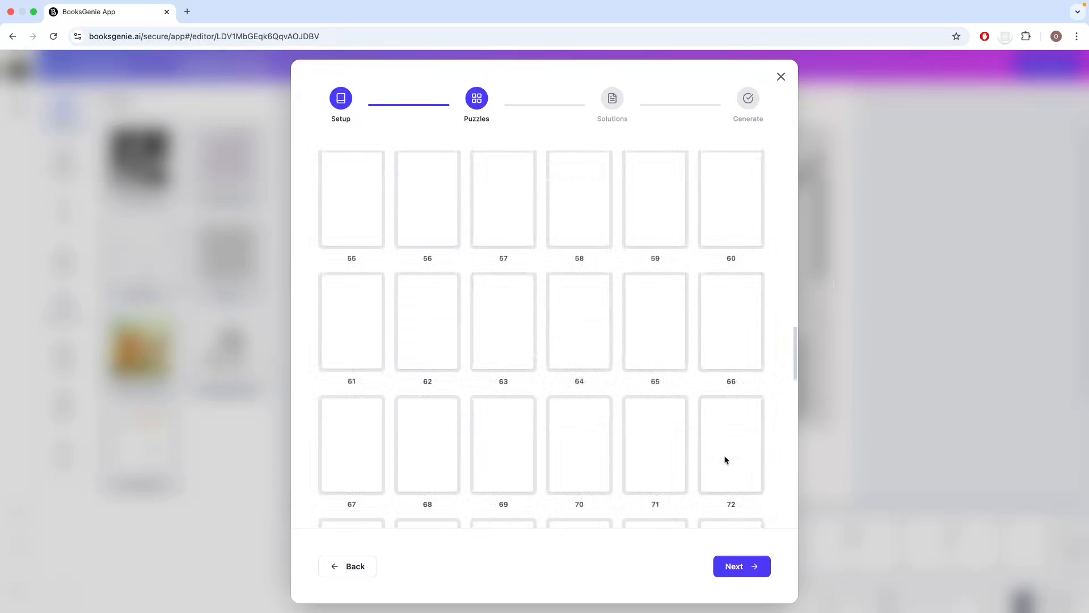
left_click(731, 567)
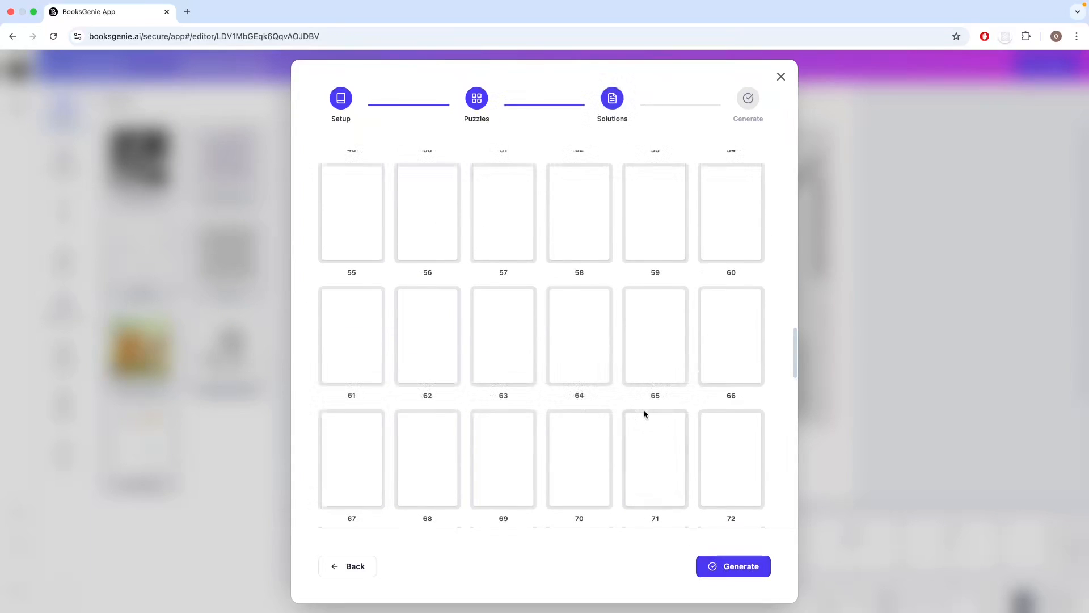
Step: Choose pages 86 to 97 as the Sudoku solution pages
scroll(643, 417, "down", 20)
scroll(643, 420, "up", 5)
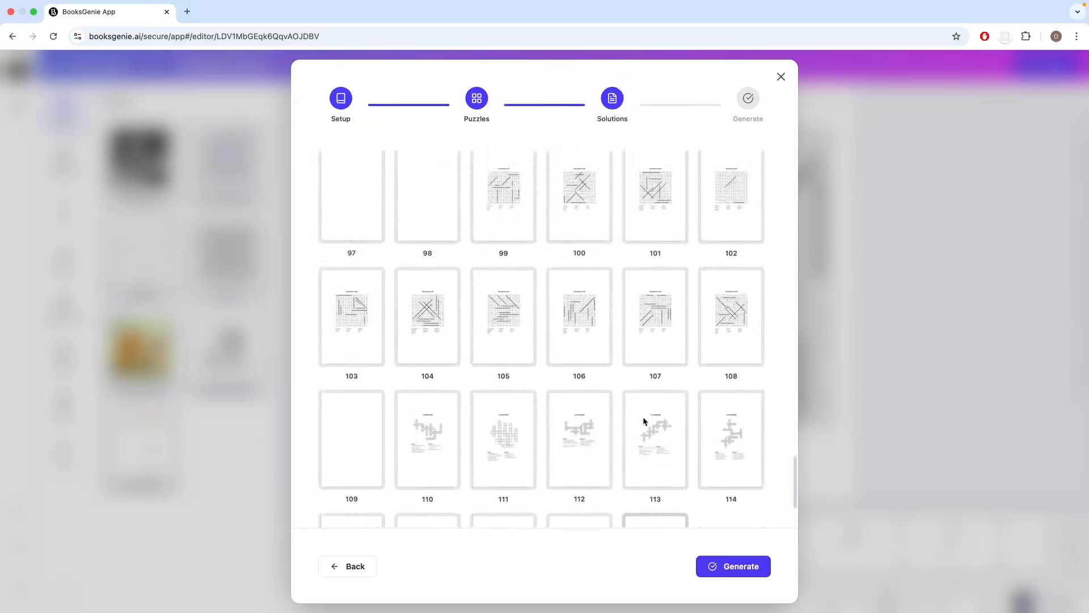
scroll(644, 421, "up", 2)
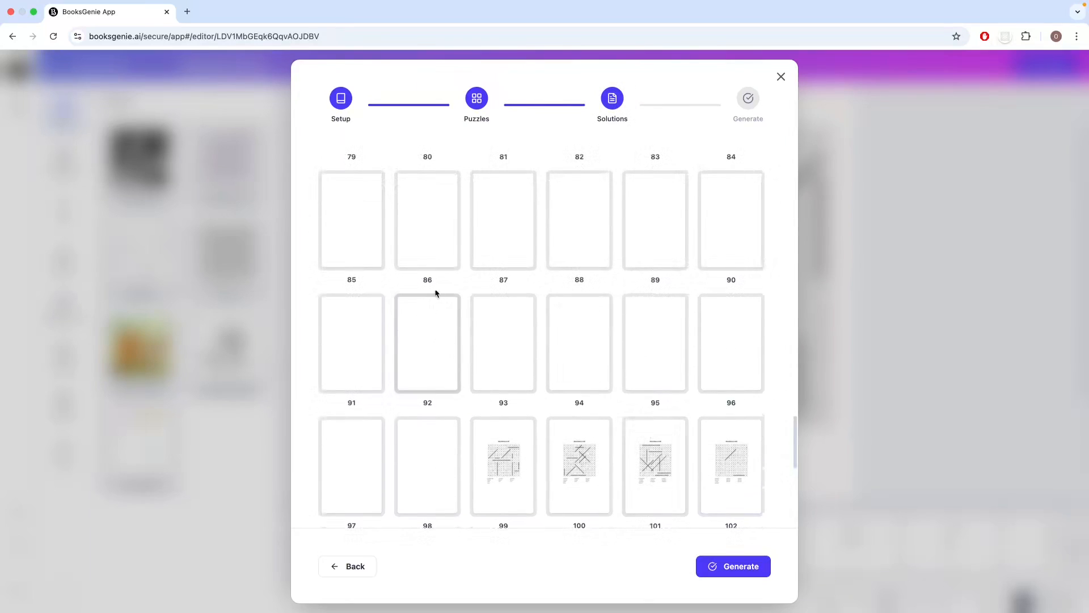
left_click(368, 463)
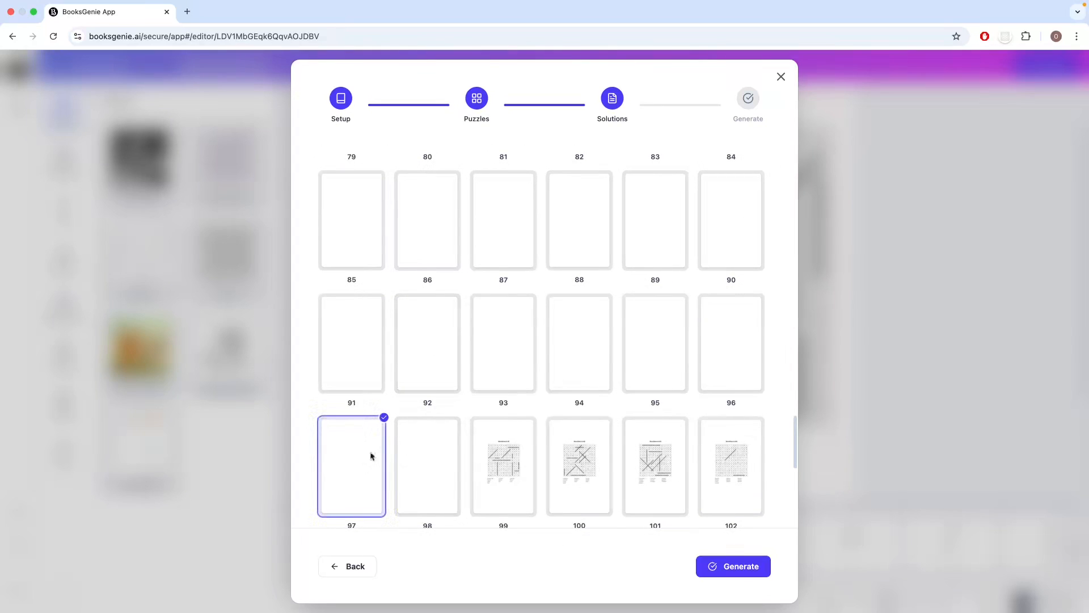
left_click(417, 230, "shift")
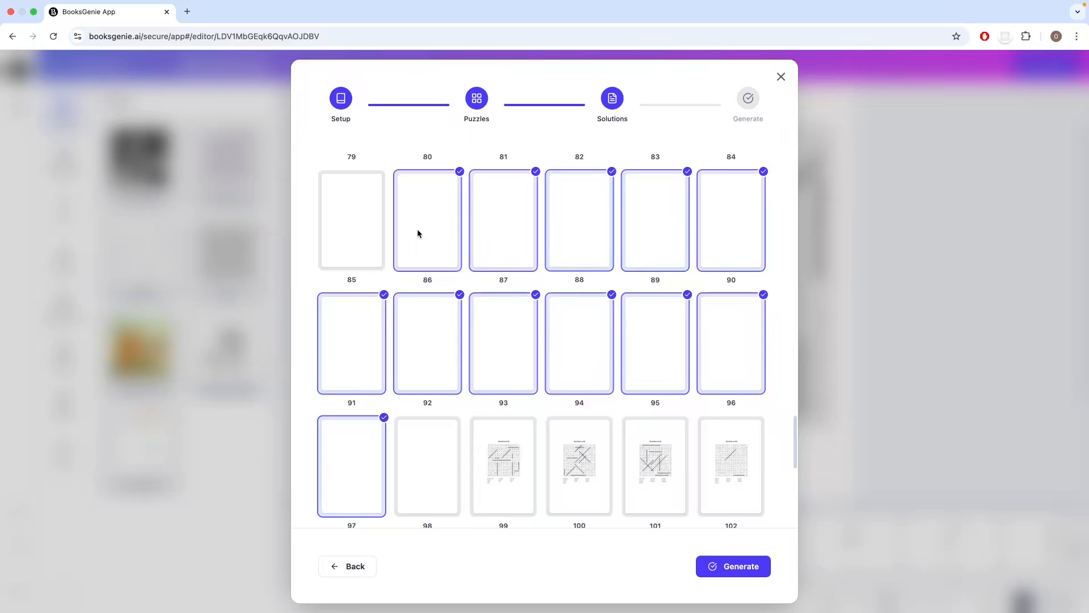
Step: Generate the Sudoku puzzles with their solutions, and open the puzzle on page 26 to check it
left_click(749, 567)
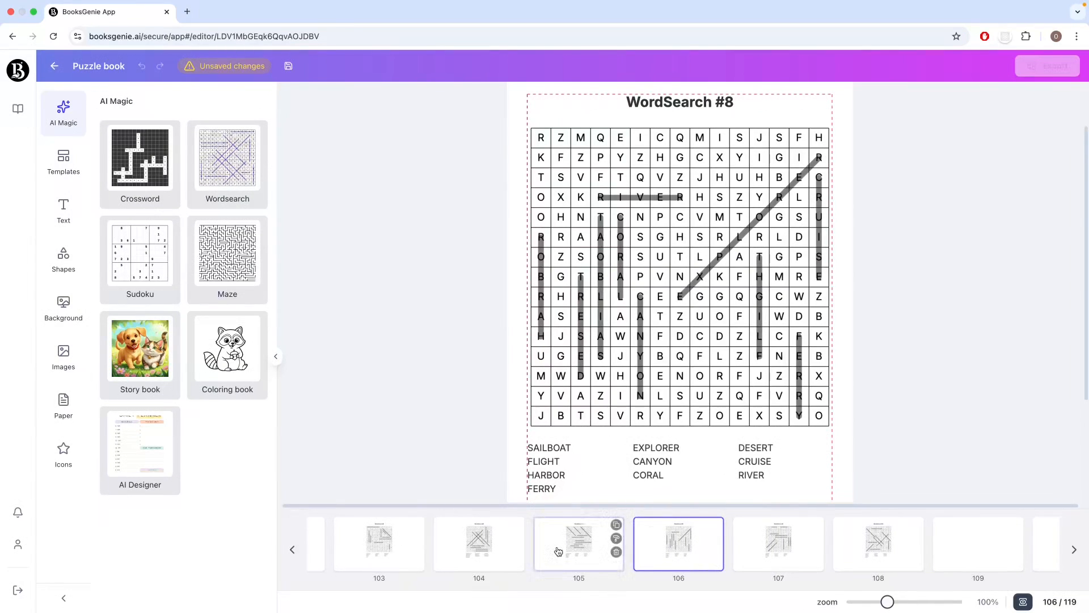
scroll(559, 553, "right", 10)
scroll(553, 560, "left", 20)
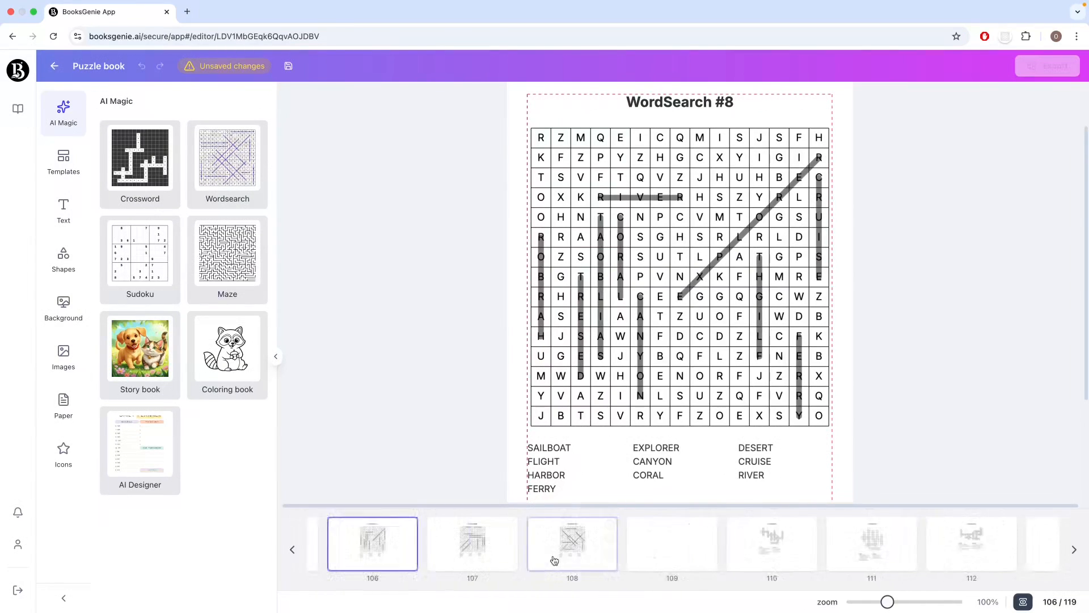
scroll(553, 559, "right", 12)
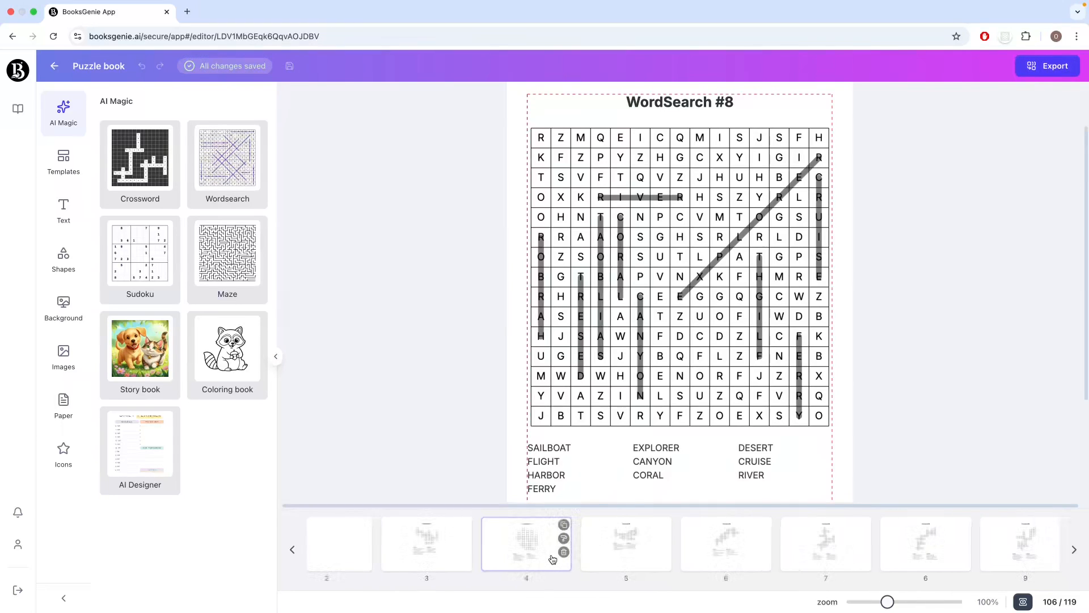
scroll(551, 559, "right", 12)
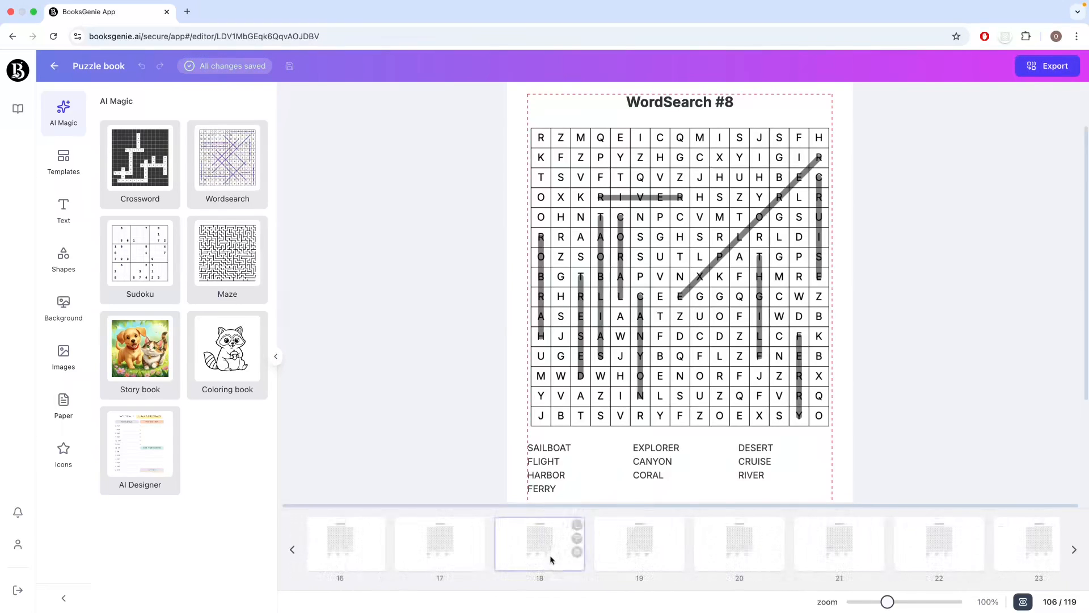
left_click(419, 548)
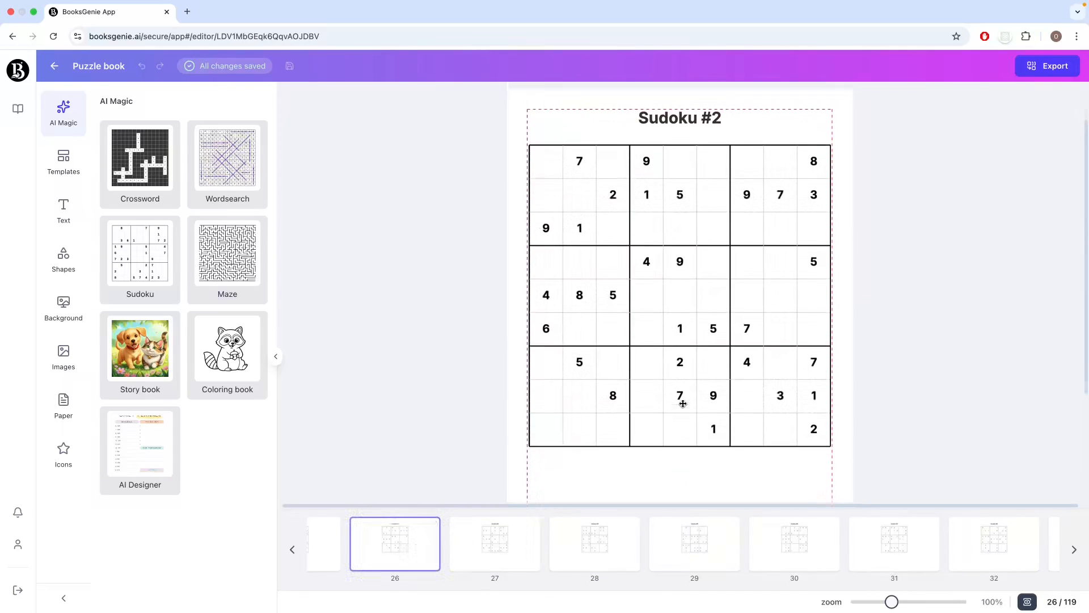
scroll(681, 401, "down", 4)
scroll(681, 409, "up", 5)
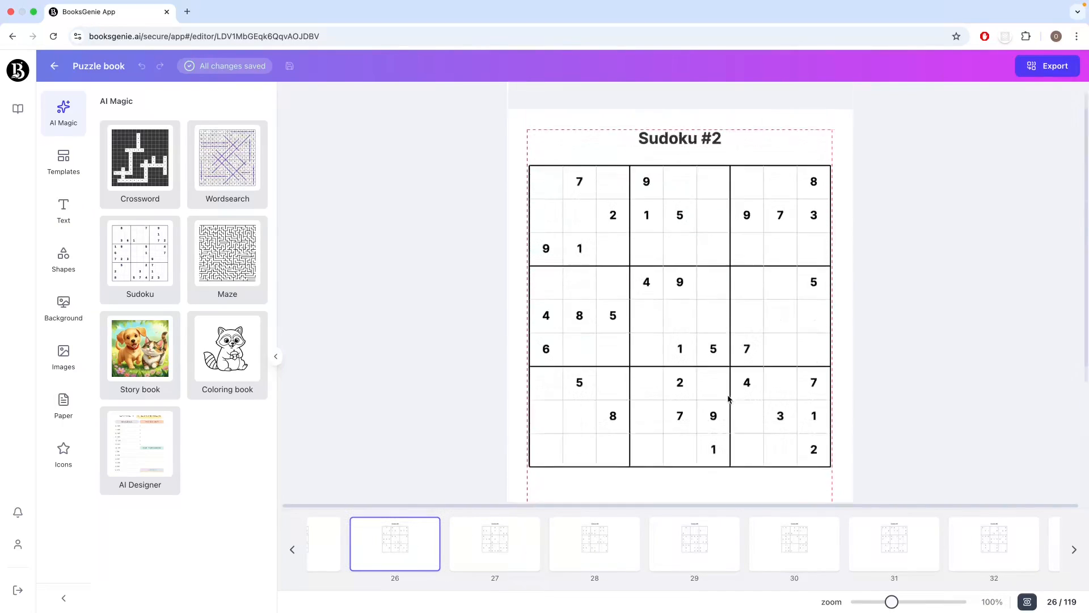
Step: Open the Sudoku solution on page 91 and select its grid to view the formatting options
scroll(794, 550, "right", 20)
scroll(805, 550, "right", 20)
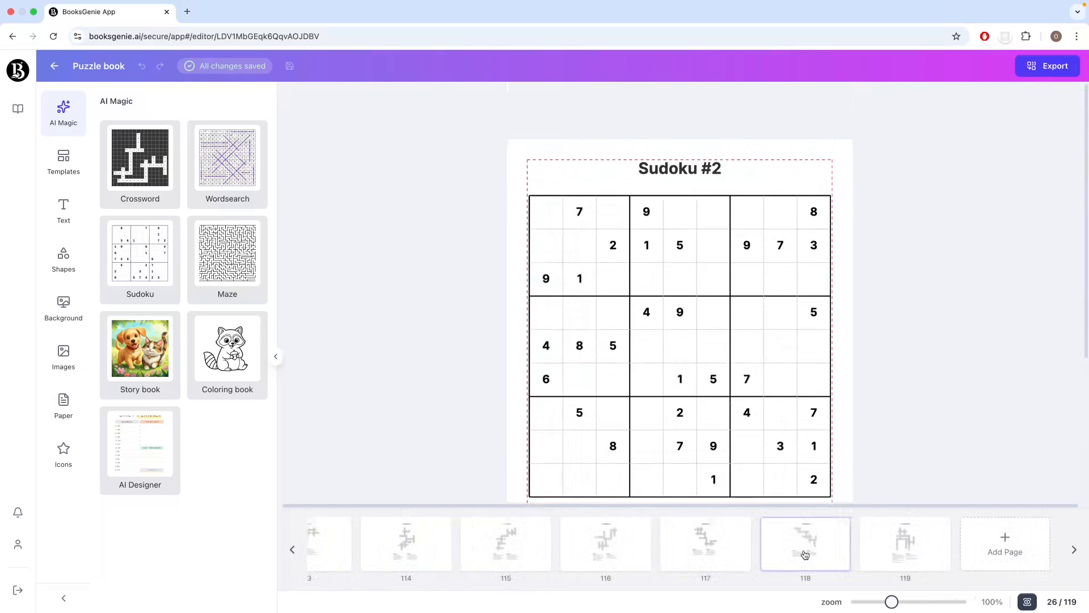
scroll(801, 554, "left", 10)
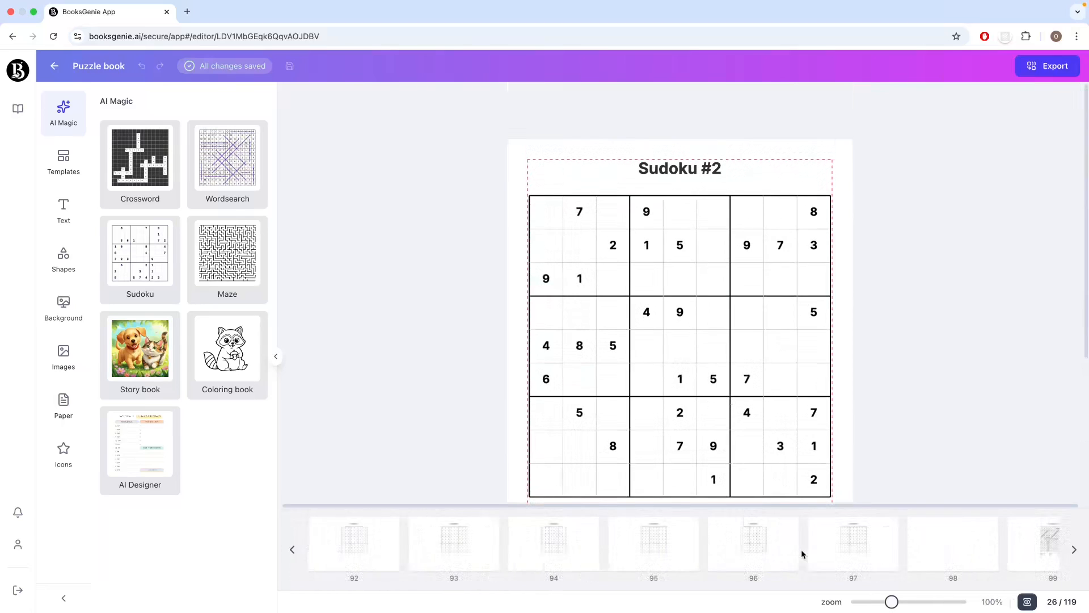
left_click(771, 554)
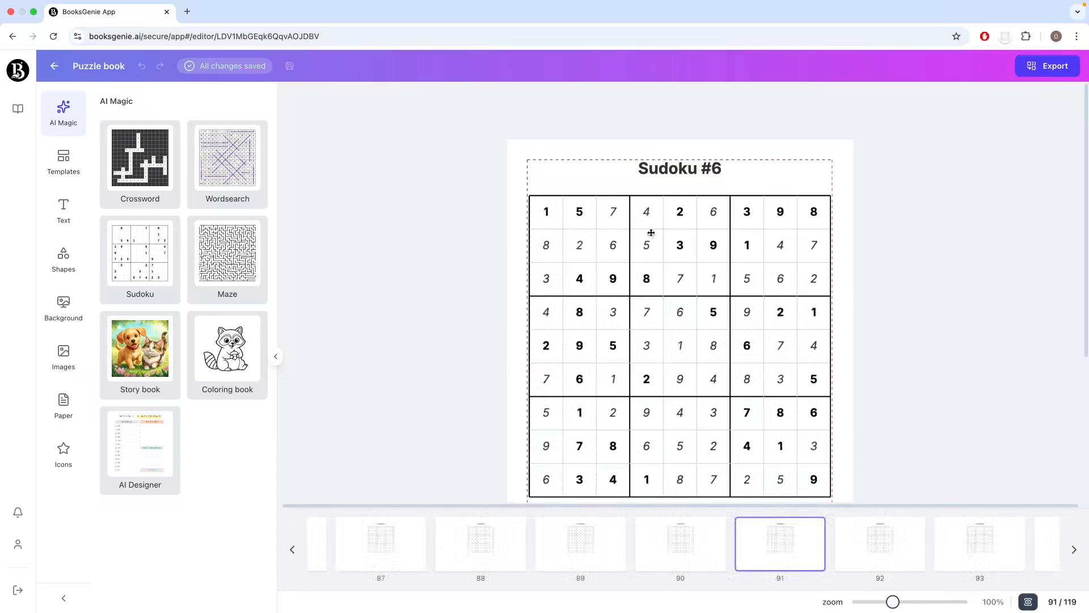
left_click(684, 328)
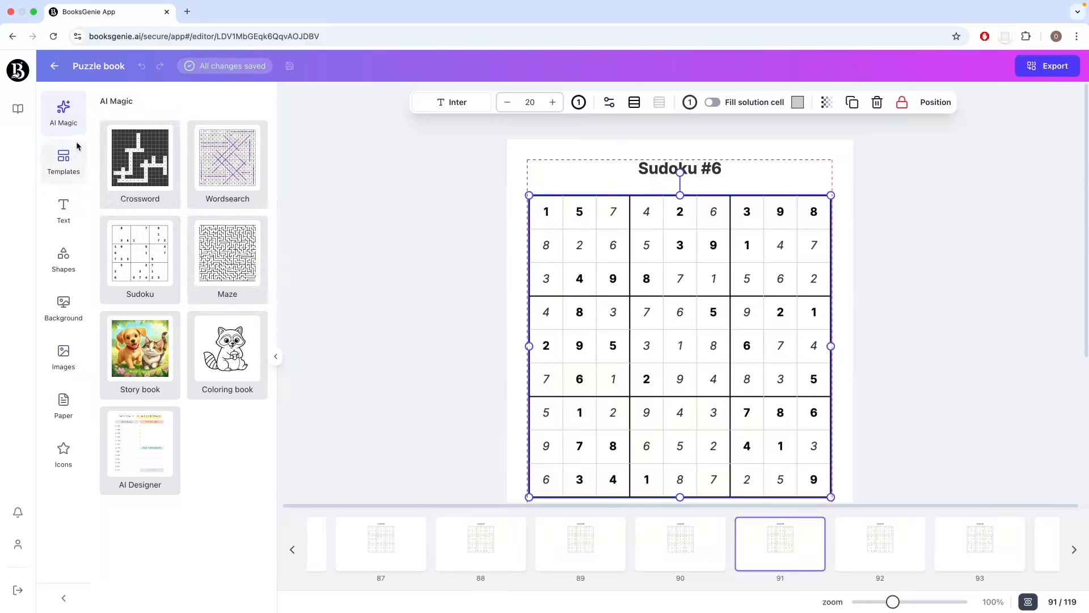
Step: Start a new maze set with Medium difficulty and Circle shape, and proceed to the puzzle page selection
left_click(218, 267)
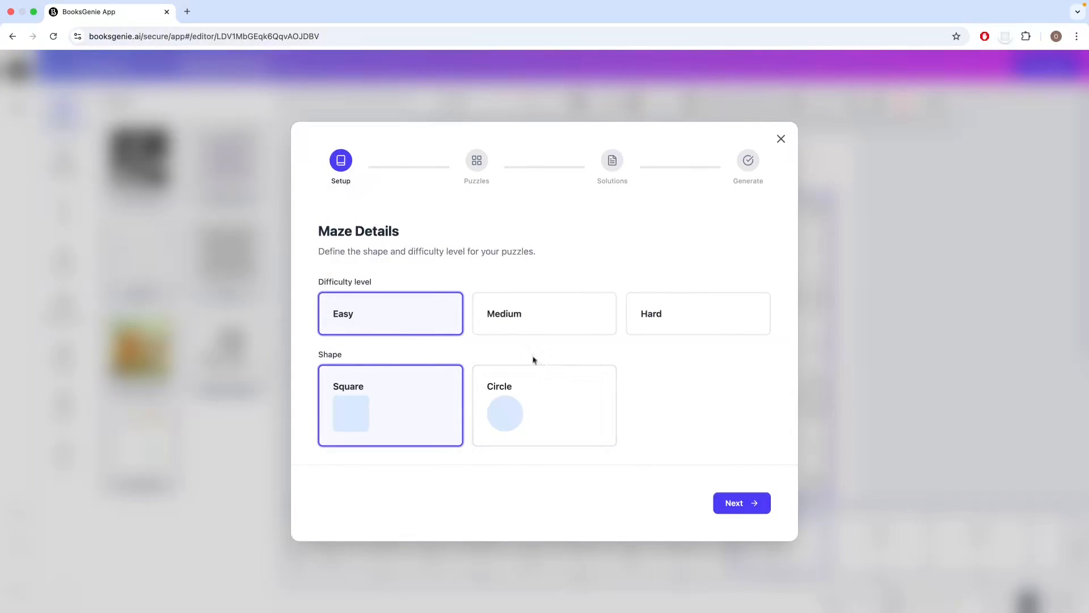
left_click(523, 322)
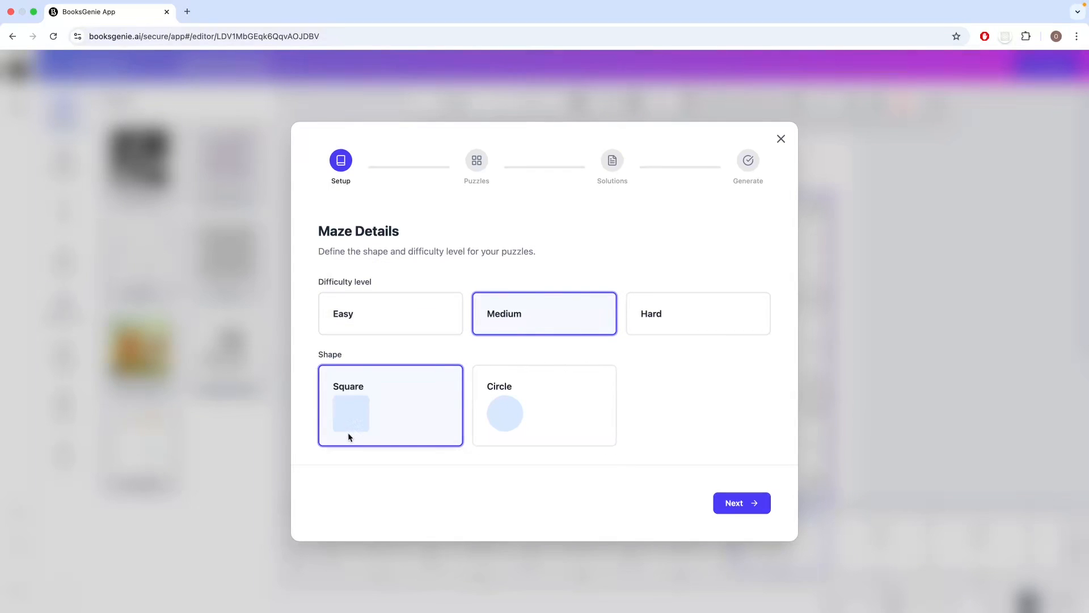
left_click(533, 416)
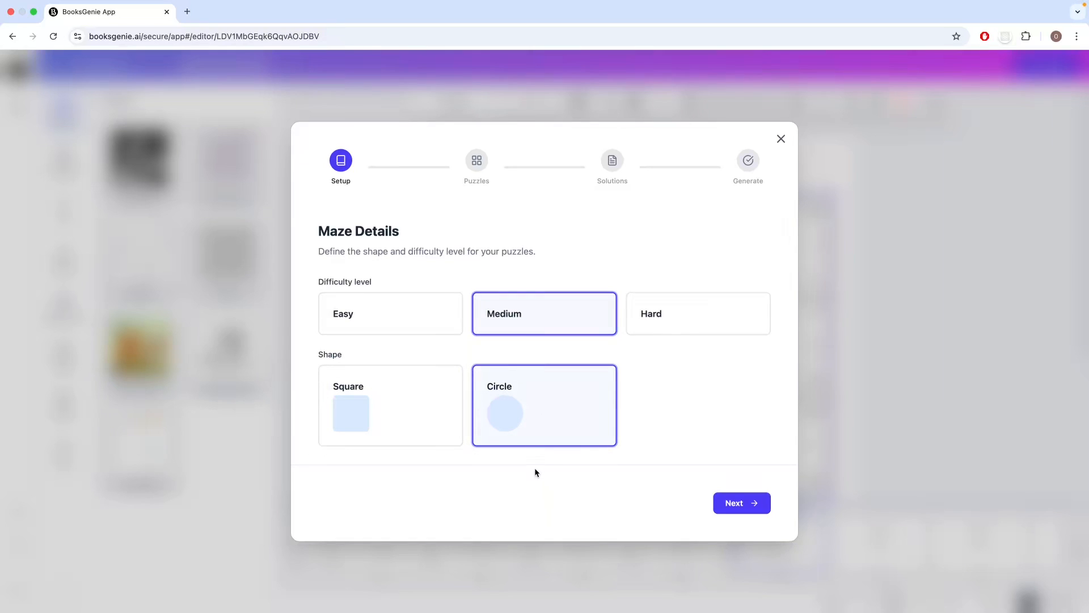
left_click(717, 499)
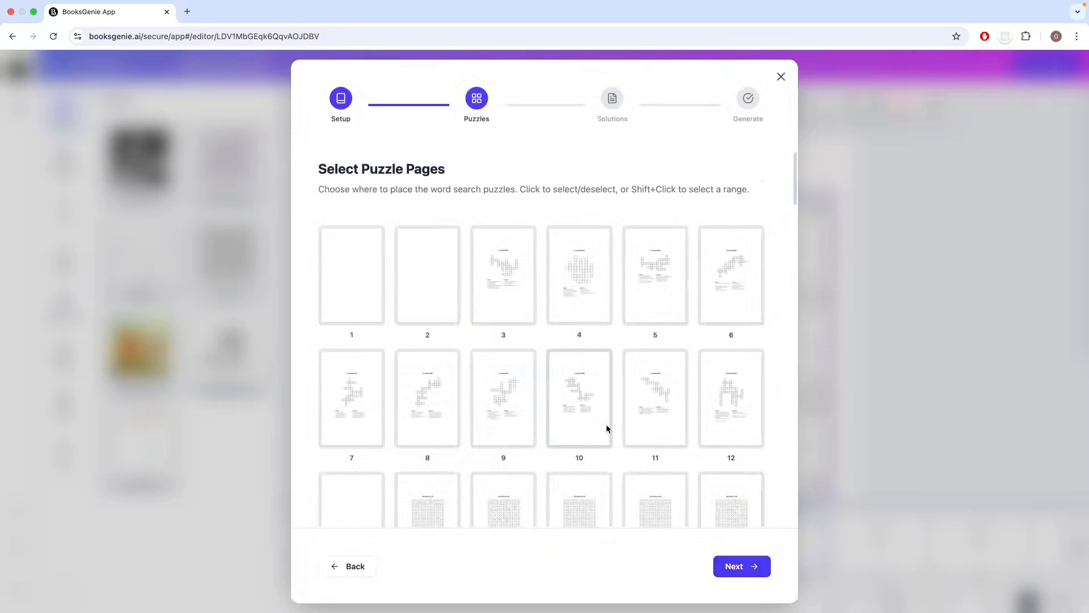
Step: Choose pages 37 to 48 as the maze puzzle pages and proceed to the solution pages
scroll(610, 437, "down", 5)
scroll(616, 454, "down", 5)
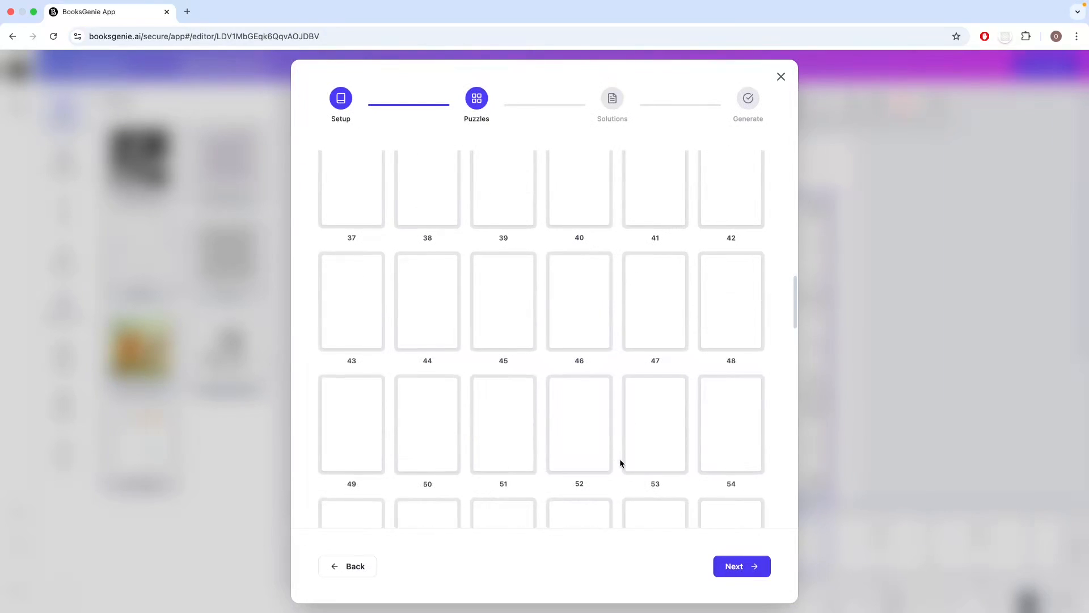
scroll(618, 459, "up", 1)
left_click(360, 324)
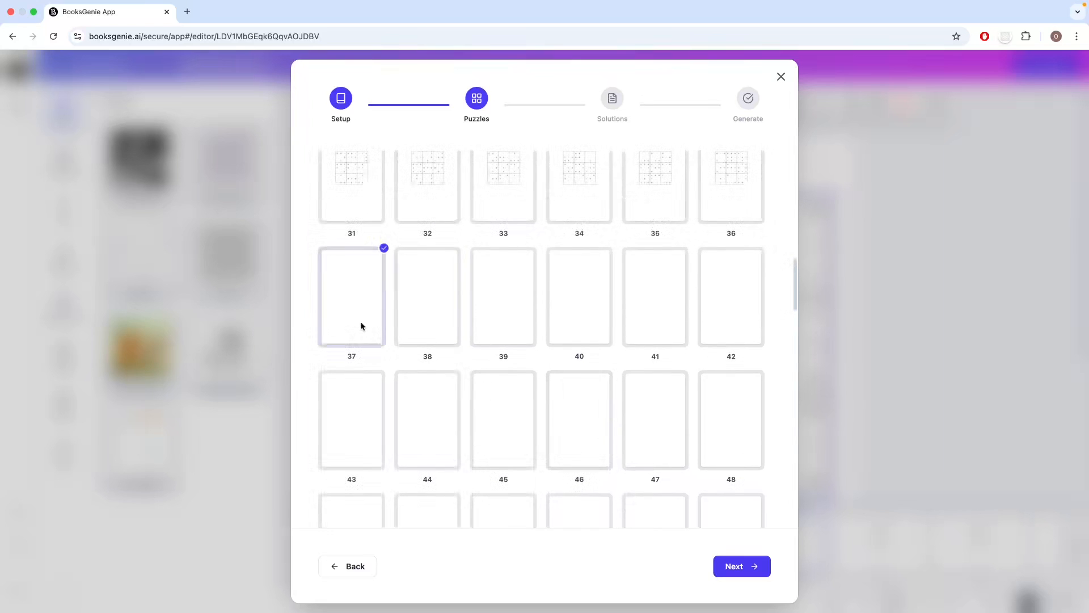
left_click(724, 433, "shift")
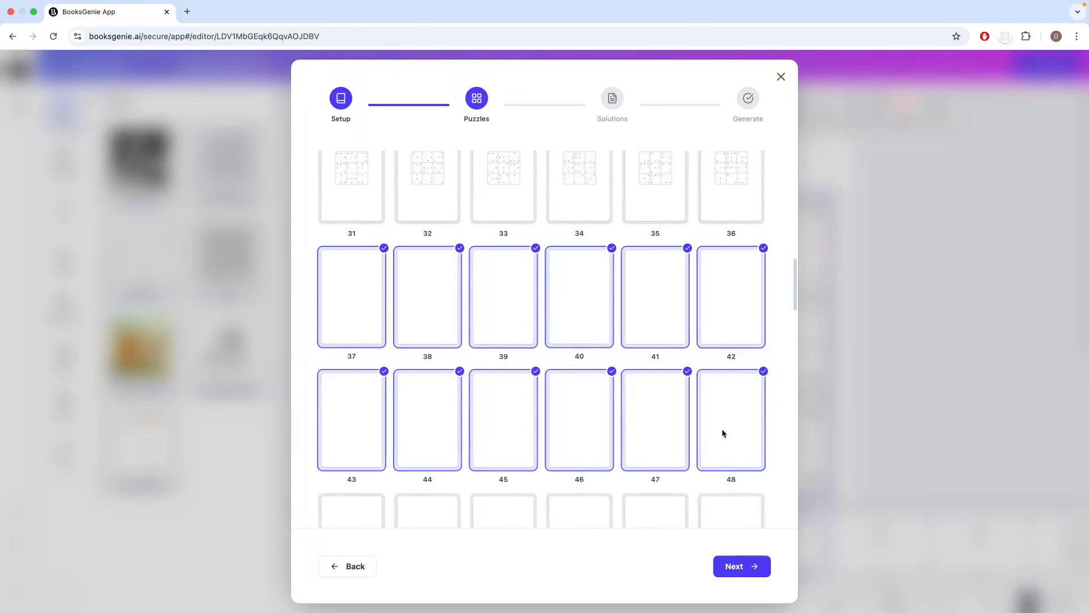
scroll(723, 433, "down", 7)
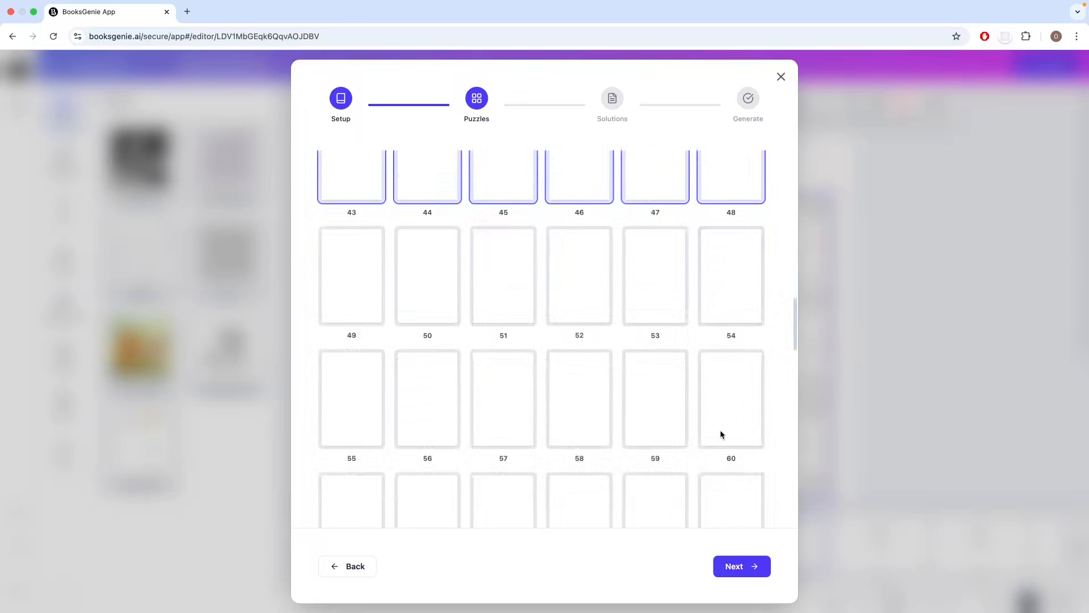
scroll(720, 431, "down", 1)
scroll(721, 434, "down", 4)
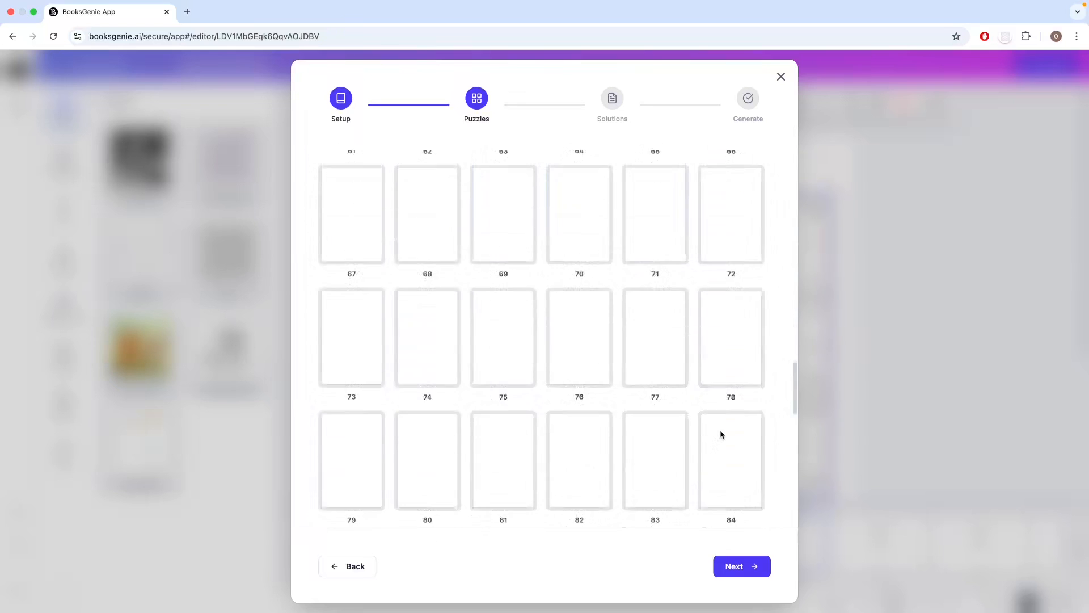
scroll(721, 434, "down", 3)
scroll(720, 433, "up", 10)
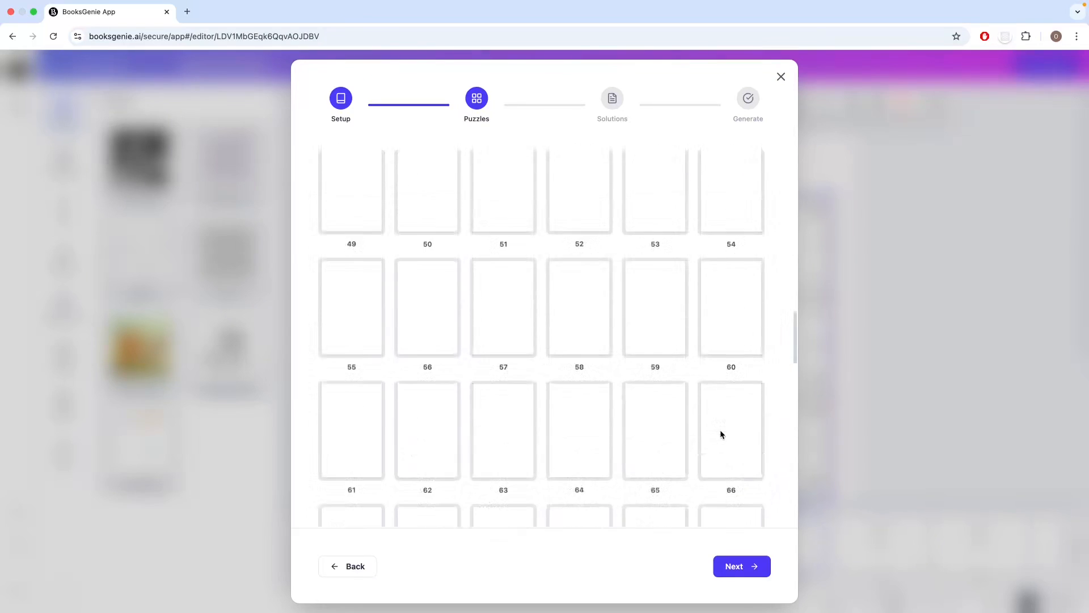
scroll(720, 434, "down", 1)
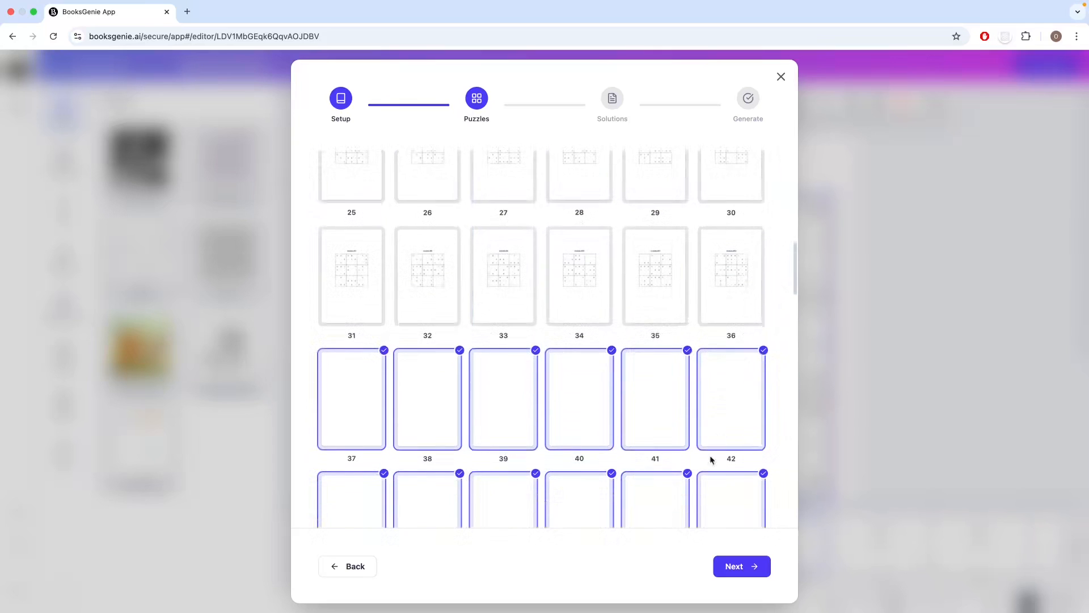
left_click(738, 570)
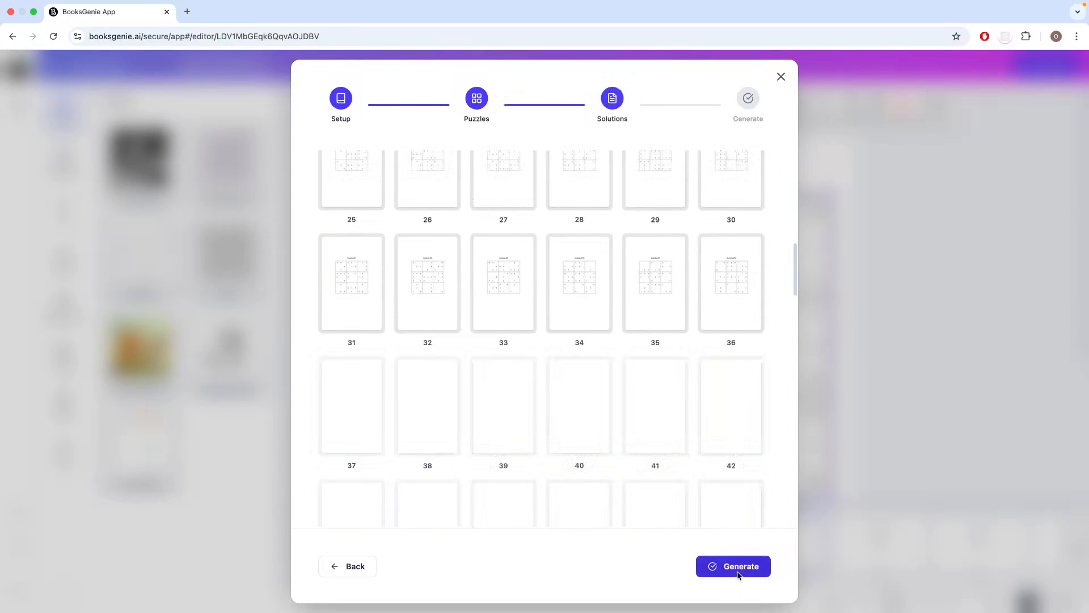
Step: Choose pages 73 to 84 as the maze solution pages and generate the mazes
scroll(615, 440, "down", 8)
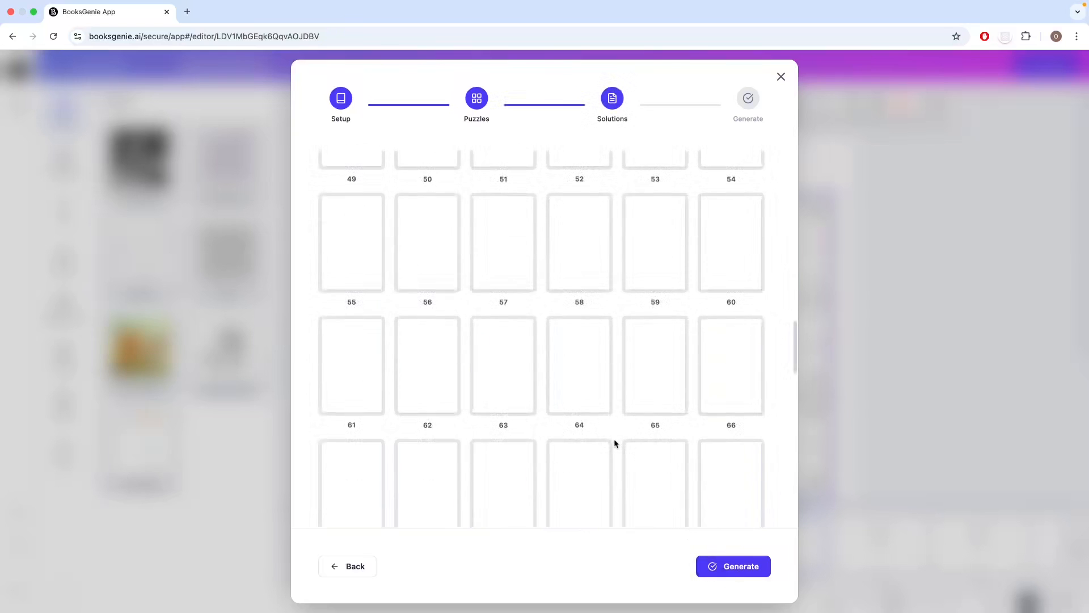
scroll(614, 443, "down", 15)
scroll(614, 442, "up", 4)
scroll(614, 443, "up", 5)
scroll(615, 443, "up", 1)
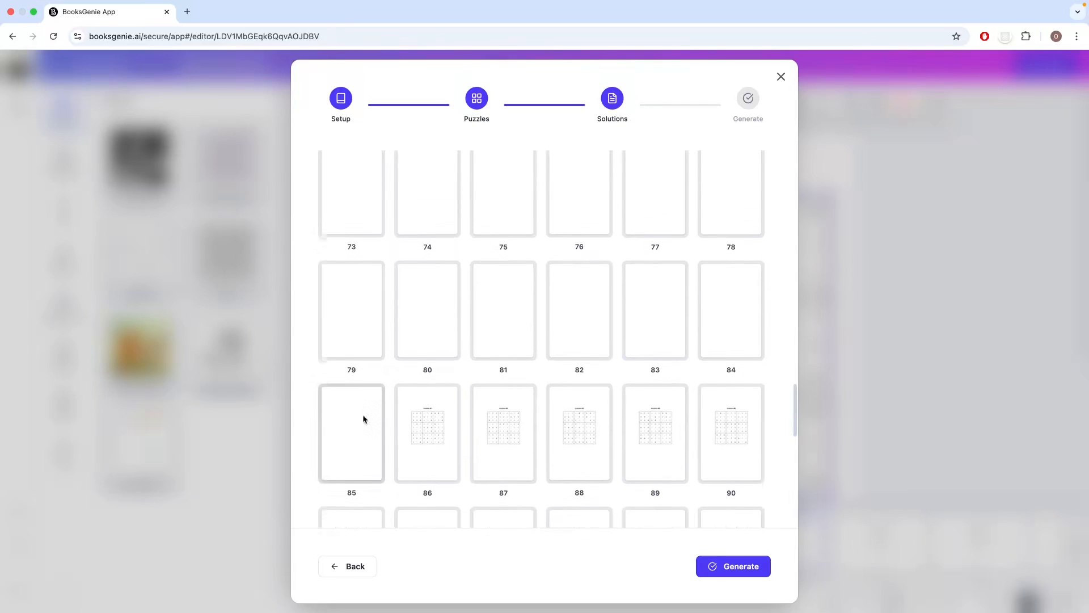
scroll(362, 418, "up", 2)
left_click(341, 280)
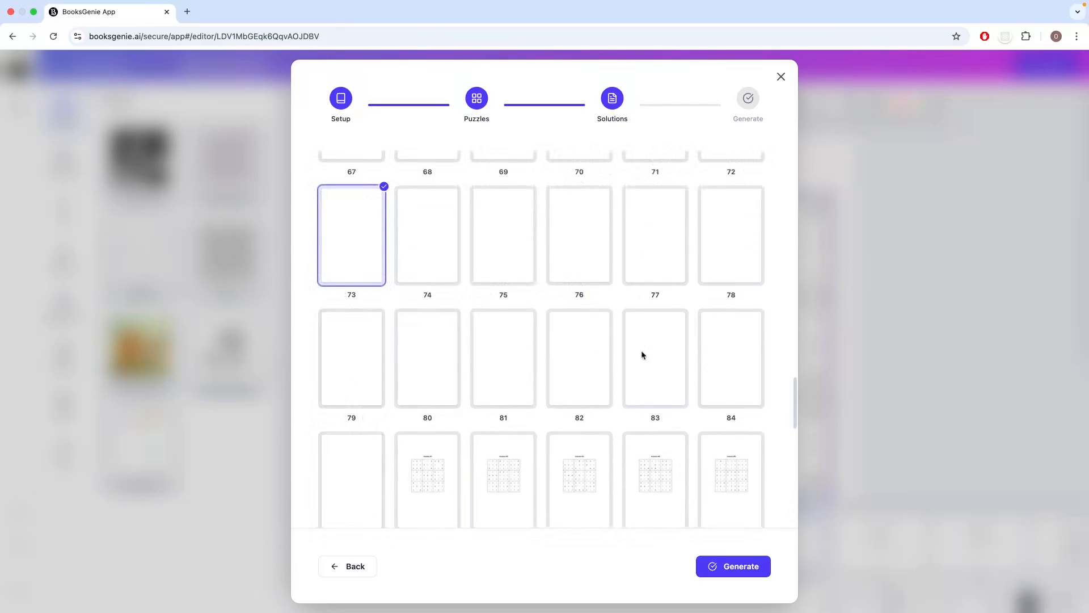
left_click(719, 375, "shift")
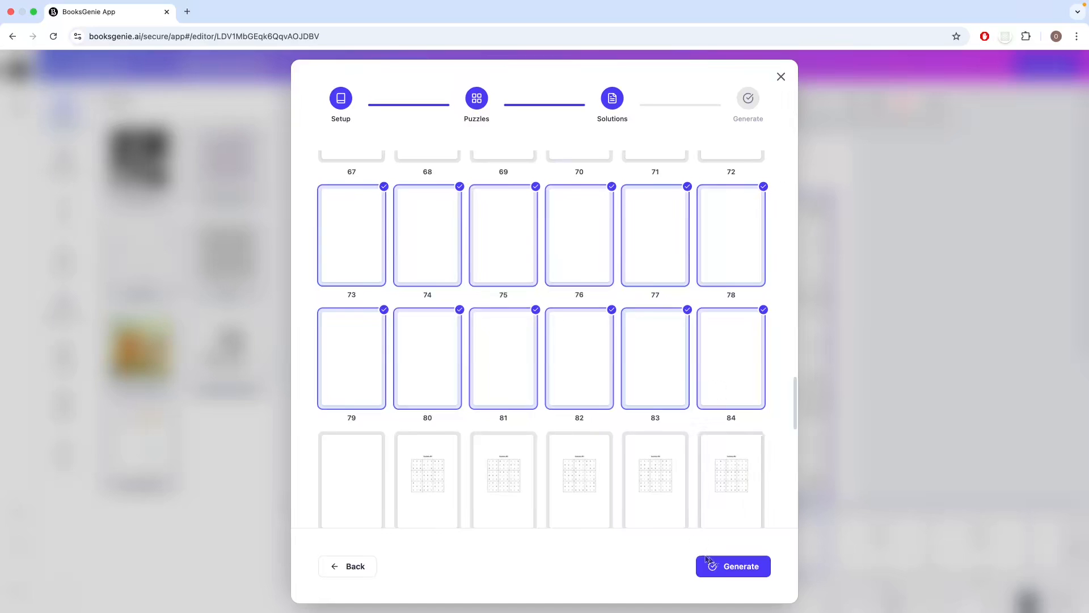
left_click(736, 568)
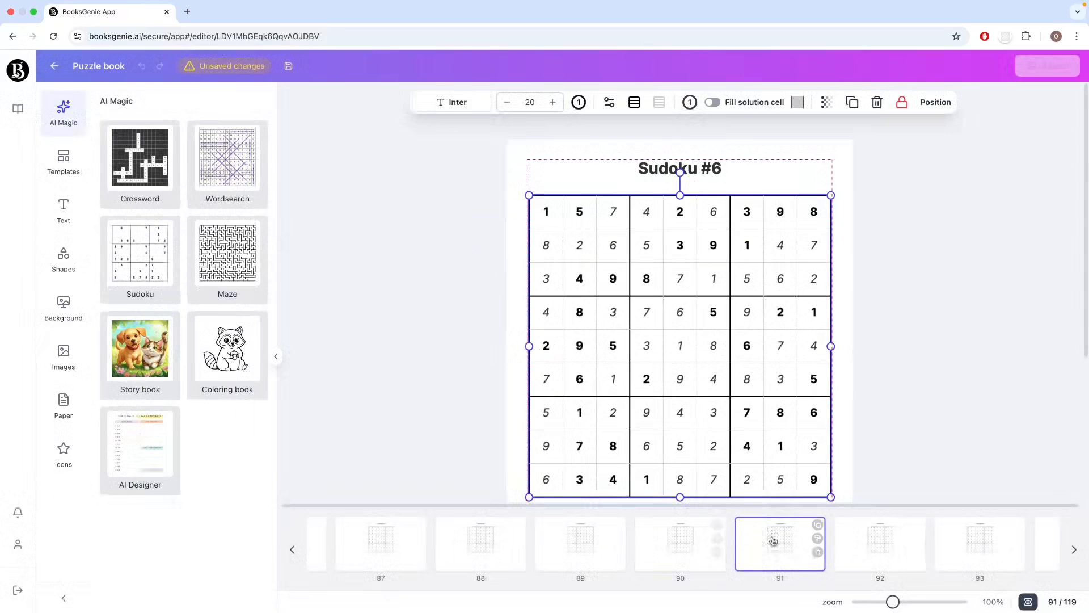
Step: Examine the circular maze puzzles on pages 37 and 38
scroll(856, 554, "right", 20)
scroll(855, 552, "left", 20)
scroll(853, 552, "right", 10)
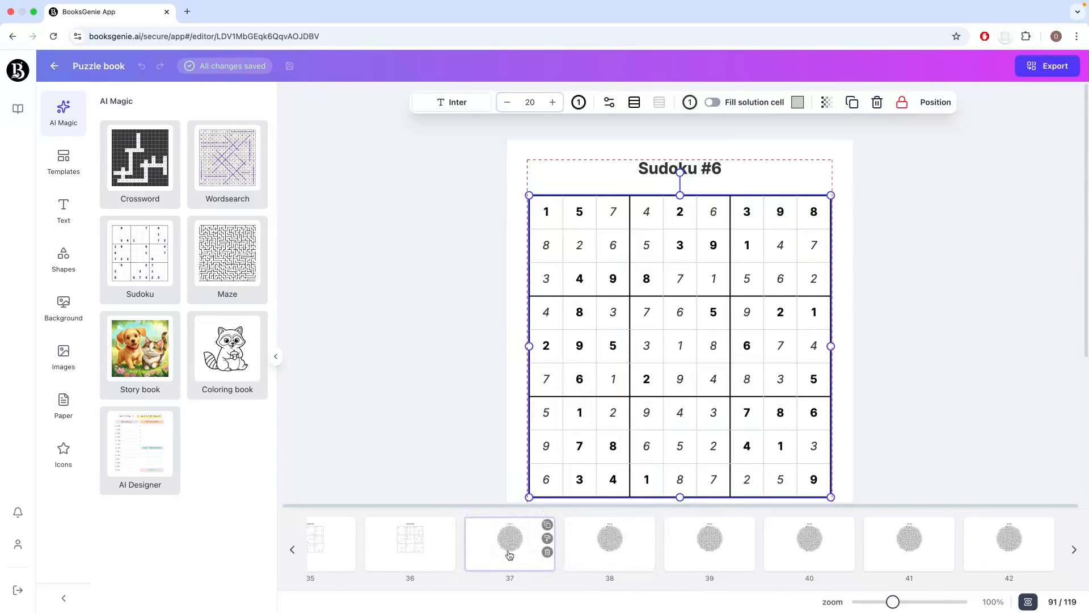
left_click(509, 545)
scroll(726, 314, "down", 2)
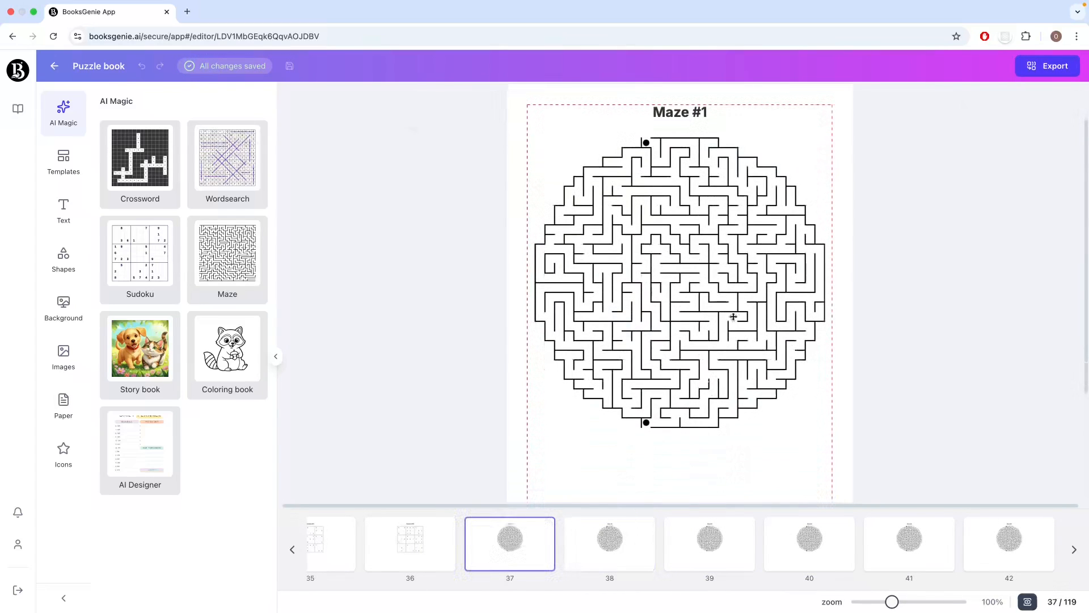
left_click(619, 546)
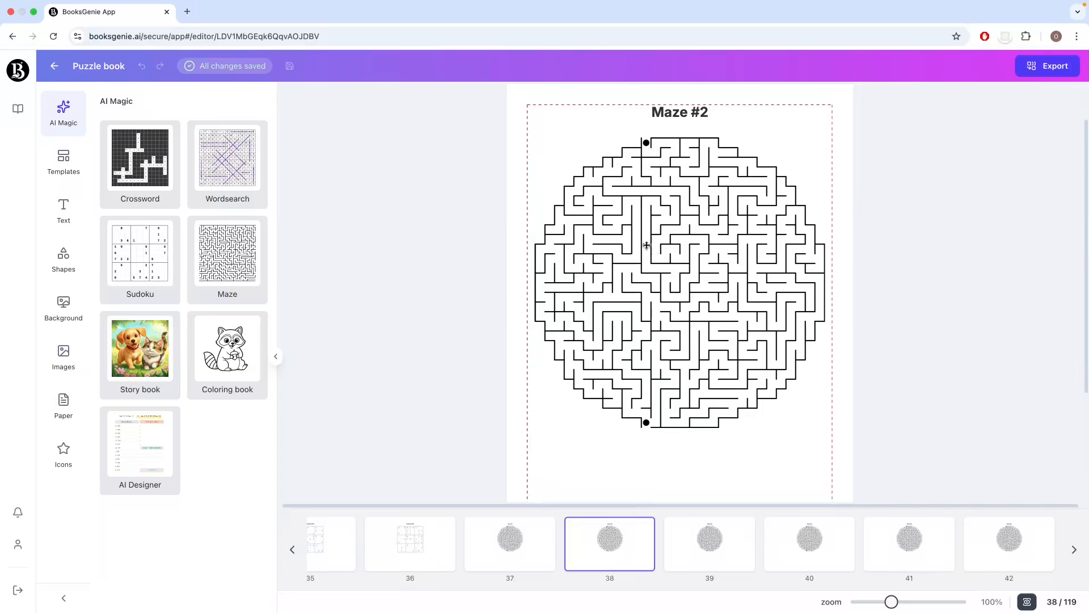
Step: Open page 81 to view the solution of a circular maze
scroll(868, 541, "right", 20)
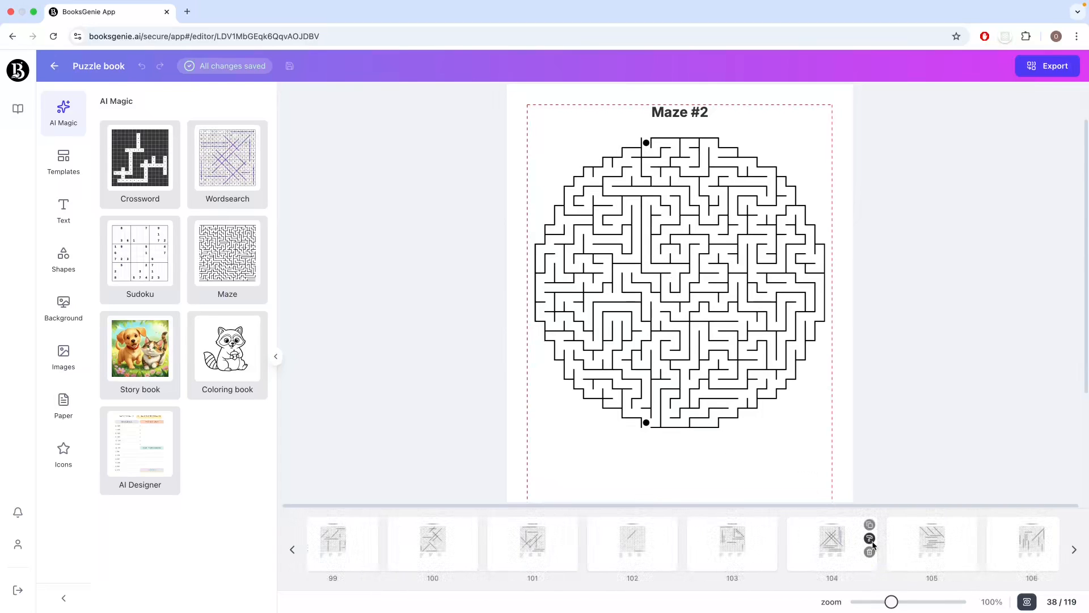
scroll(836, 551, "left", 12)
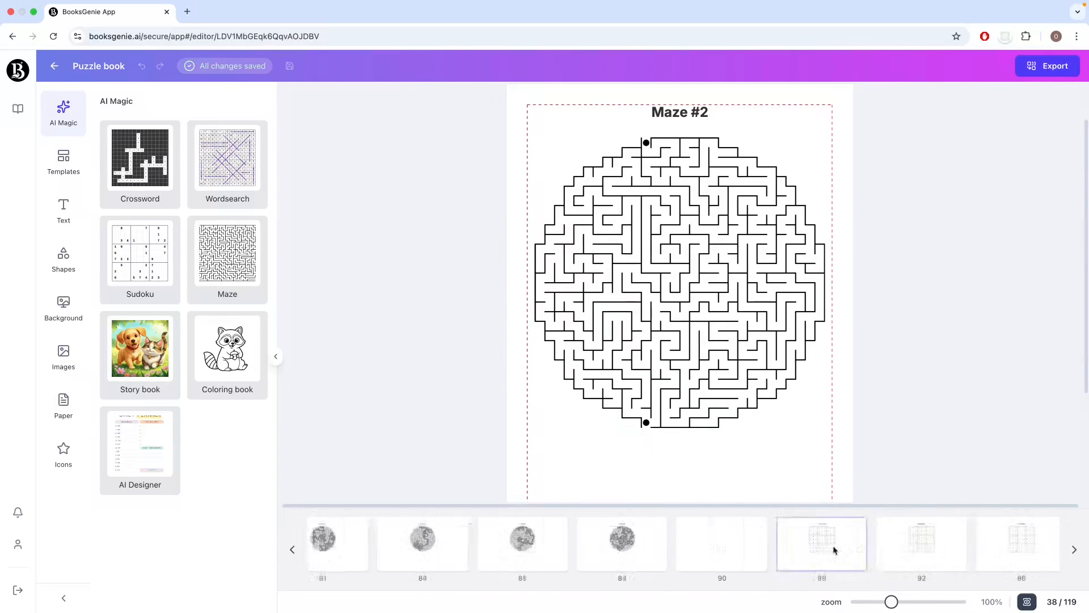
left_click(675, 558)
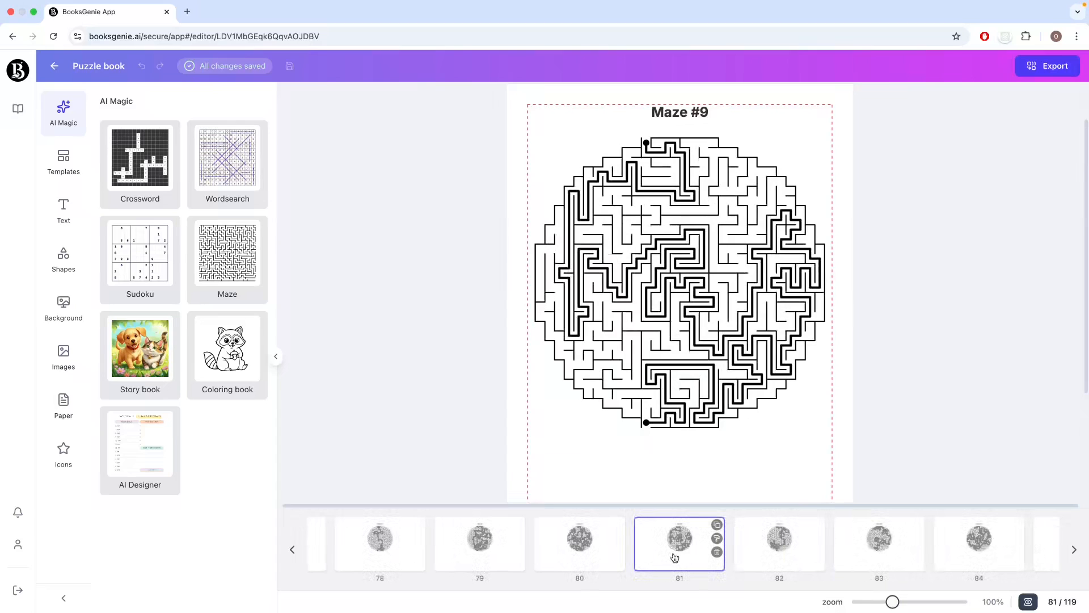
Step: Try blue and green as the solution path colour of the maze on page 81, and return the path to black
left_click(694, 325)
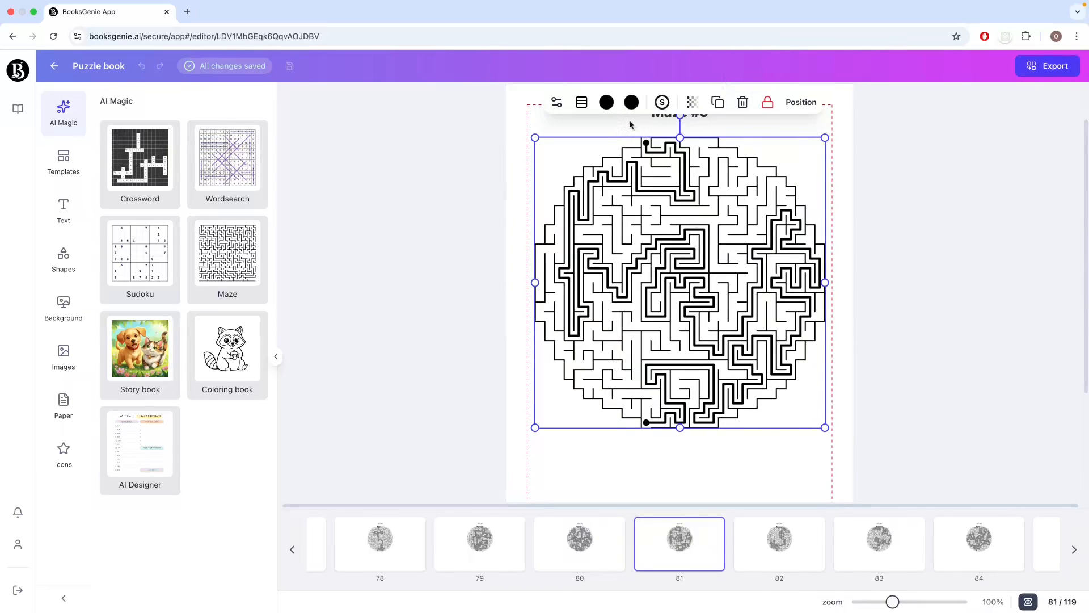
left_click(661, 106)
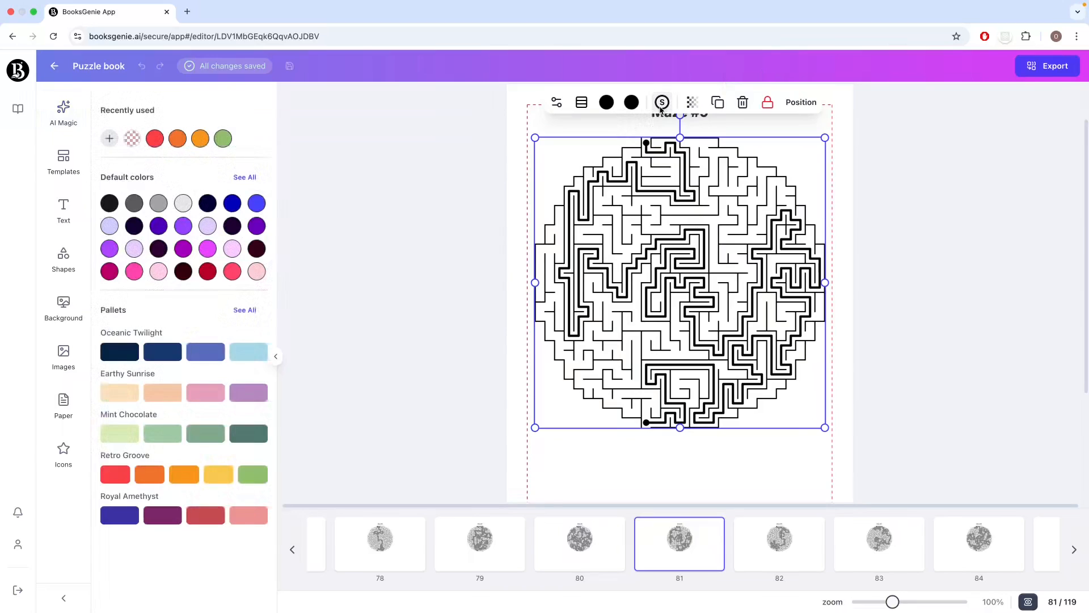
left_click(252, 205)
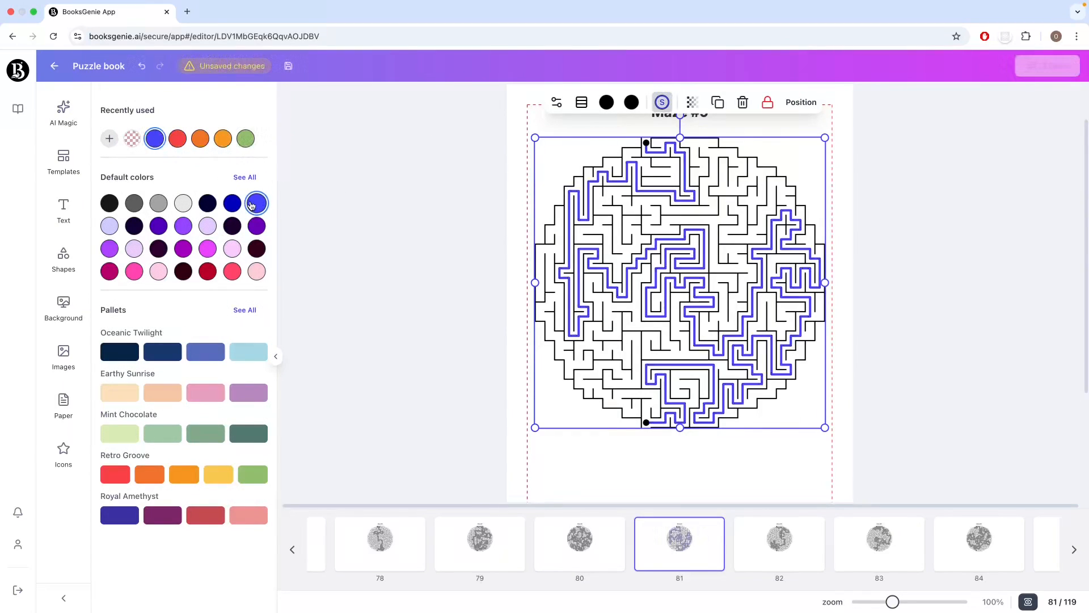
left_click(246, 138)
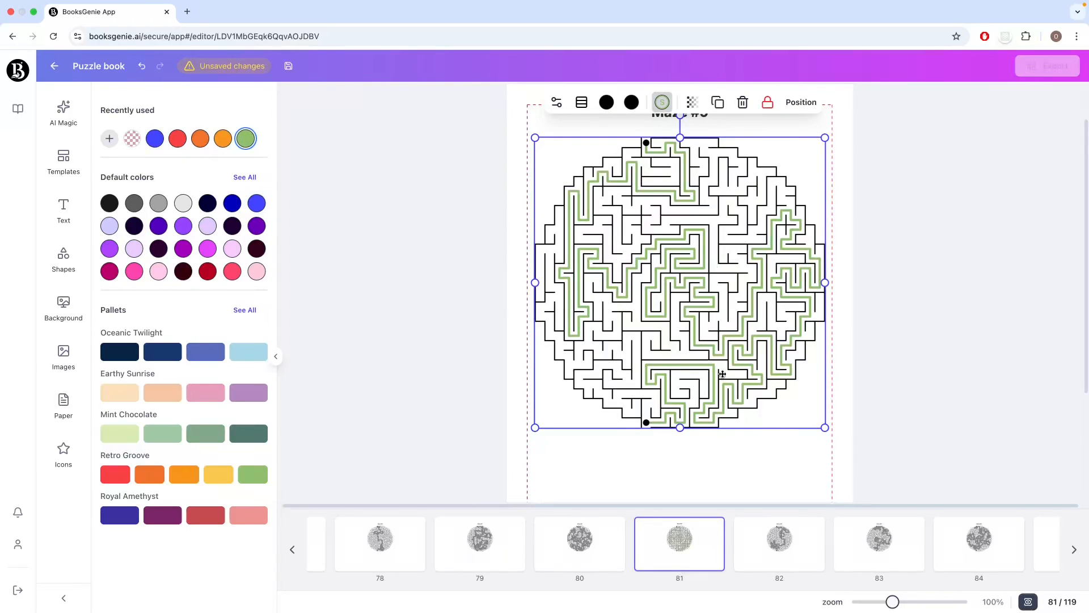
left_click(110, 203)
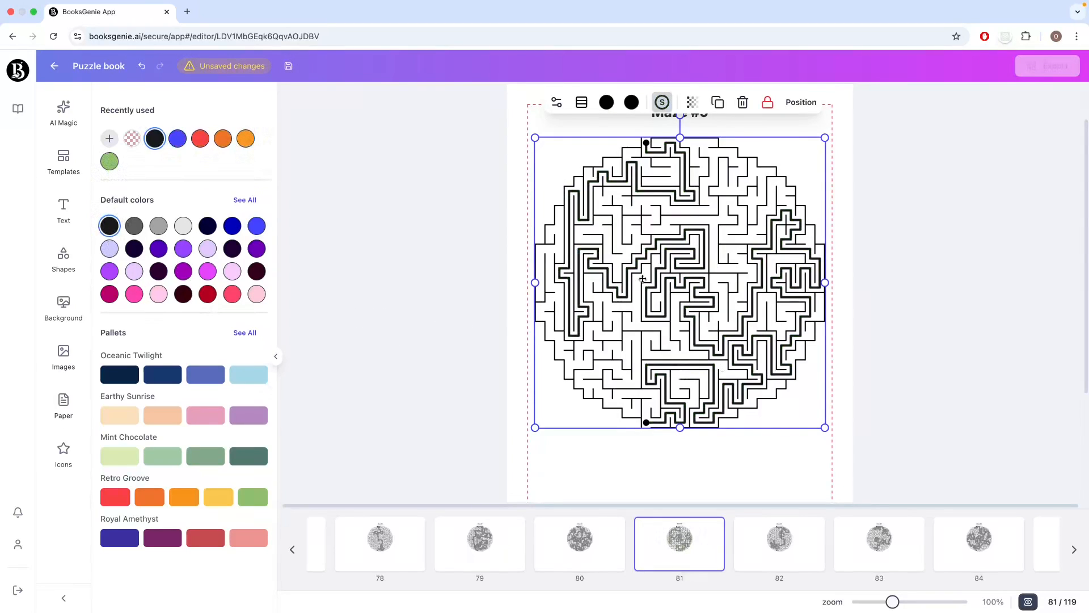
left_click(617, 457)
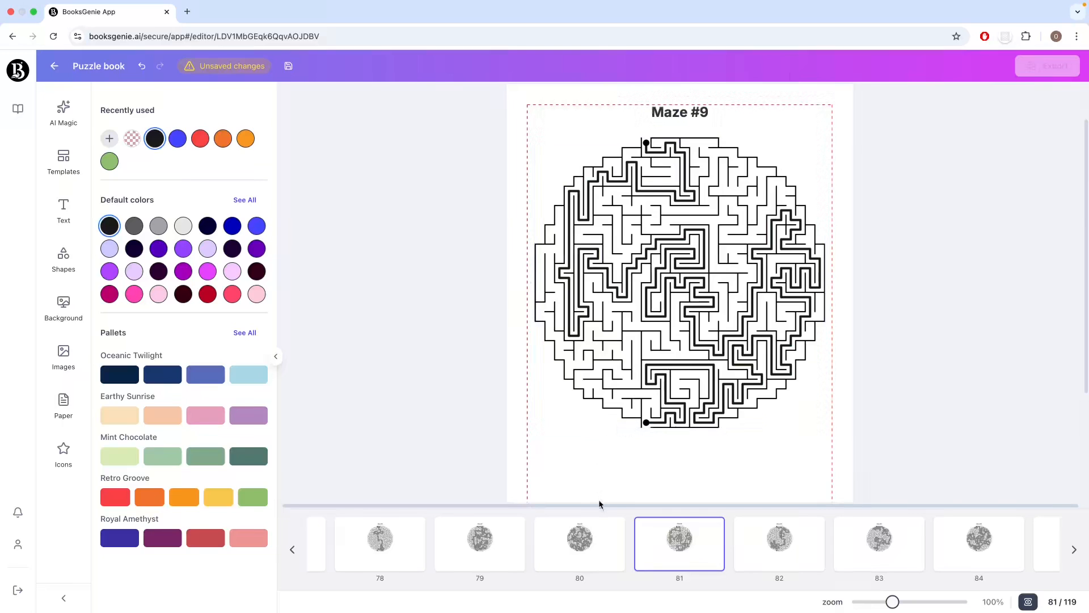
Step: Add a heading to page 1 with the text "Puzzle Book"
scroll(738, 548, "right", 15)
scroll(766, 550, "left", 20)
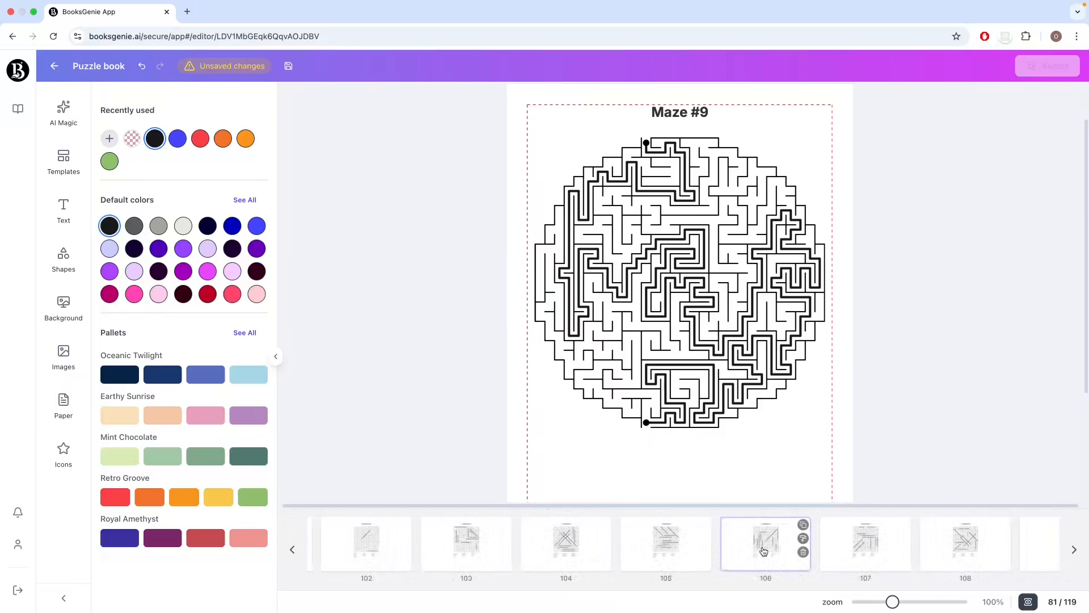
left_click(457, 553)
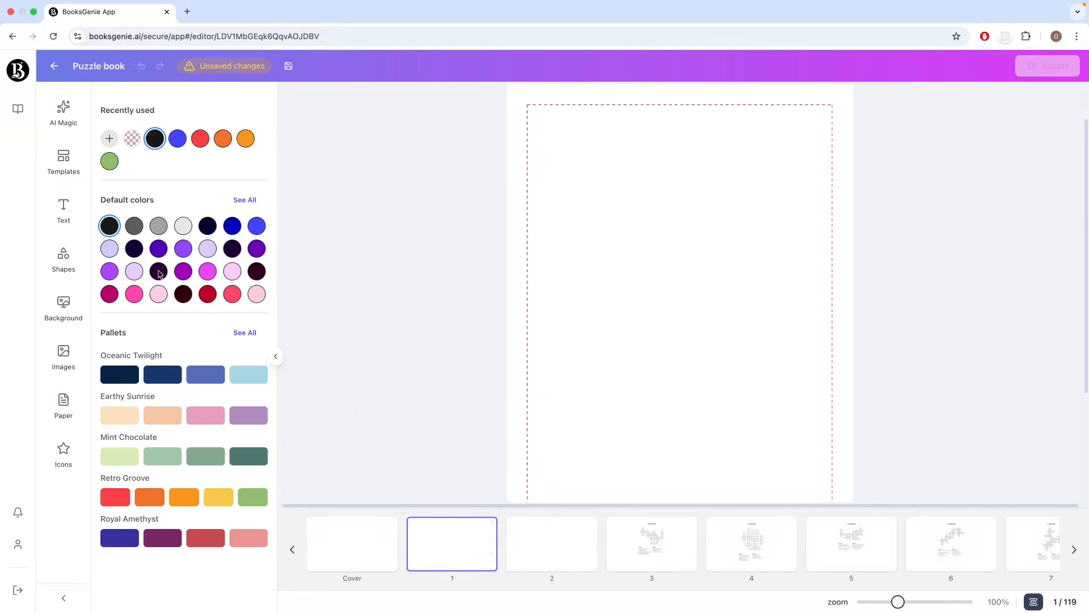
left_click(65, 210)
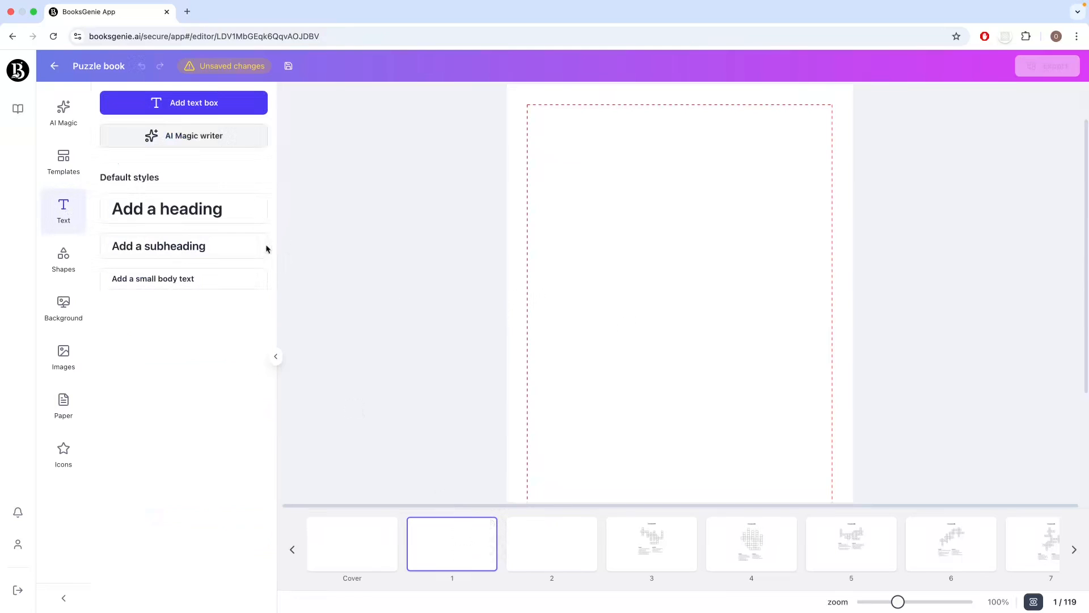
left_click(231, 219)
left_click(683, 355)
double_click(641, 357)
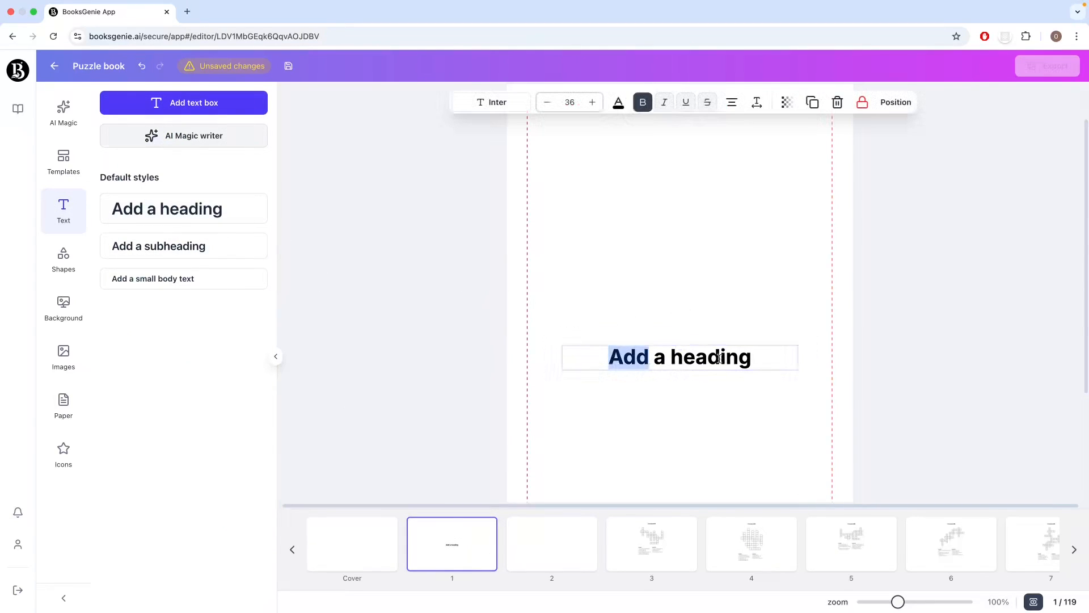
left_click_drag(752, 358, 609, 351)
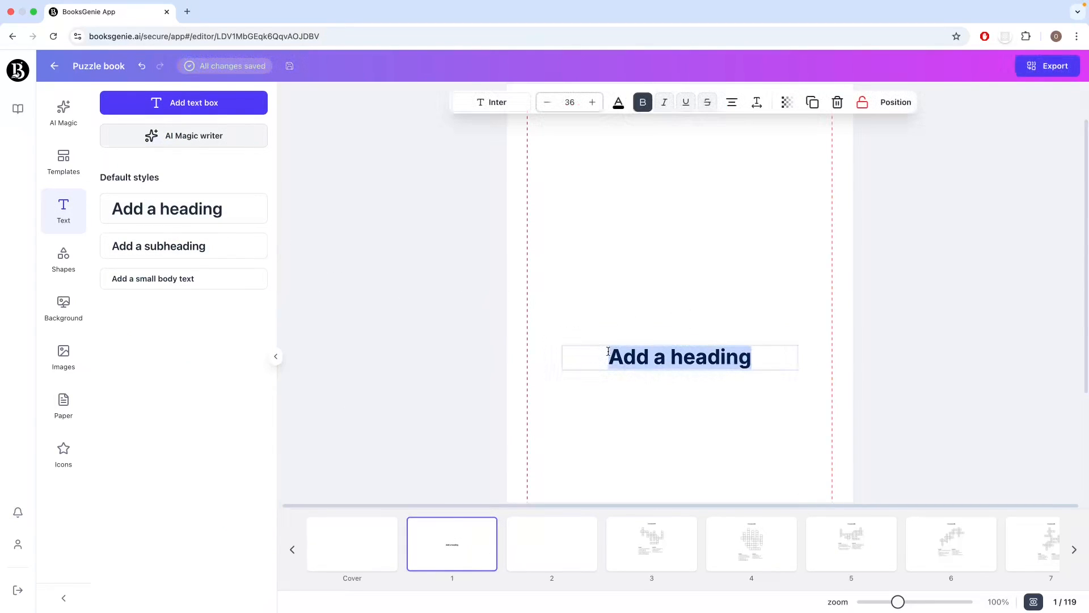
type("Puzzle Book")
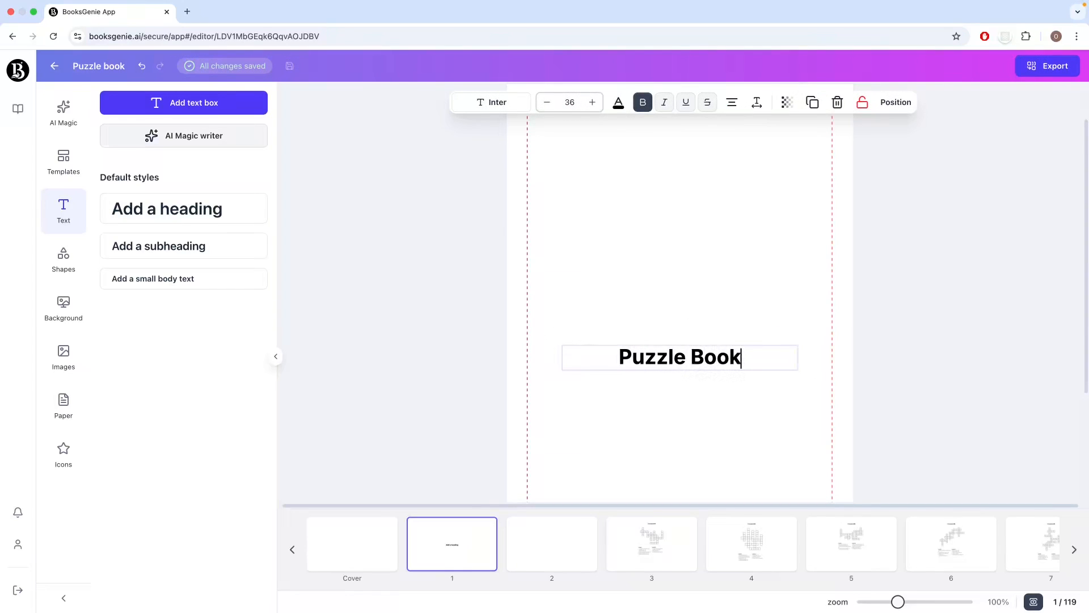
left_click(665, 389)
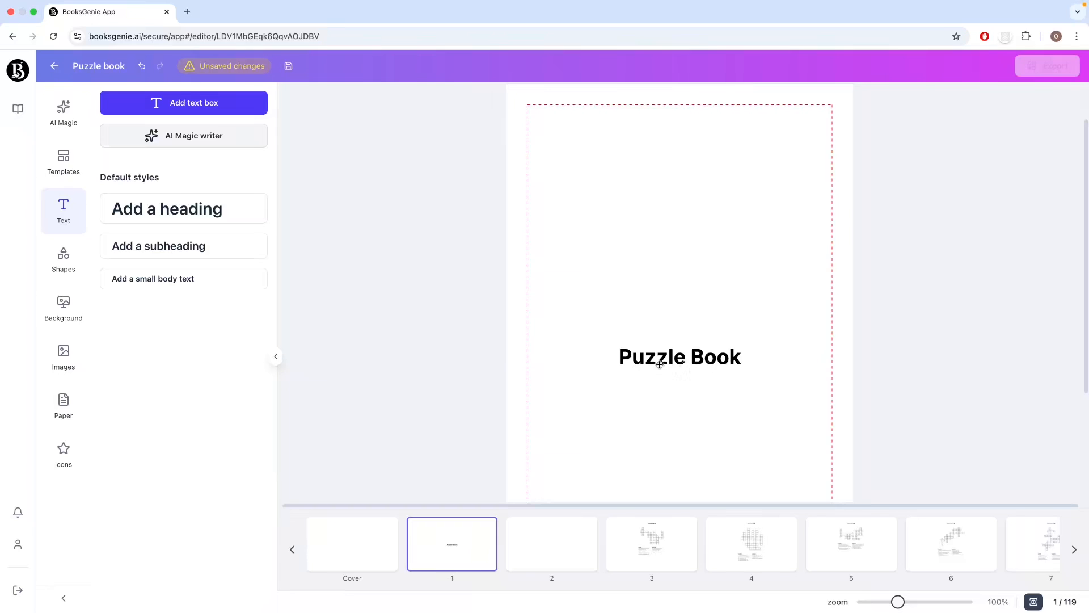
Step: Add small body text below the page 1 heading, reading "100 unique puzzles to have fun!"
left_click(203, 281)
double_click(695, 385)
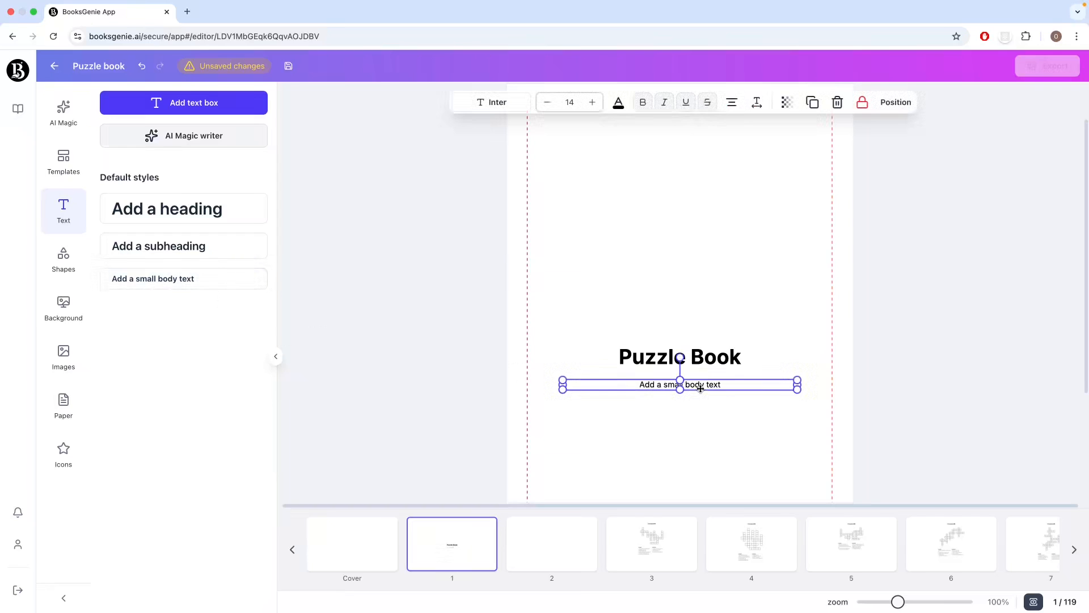
left_click_drag(732, 388, 598, 381)
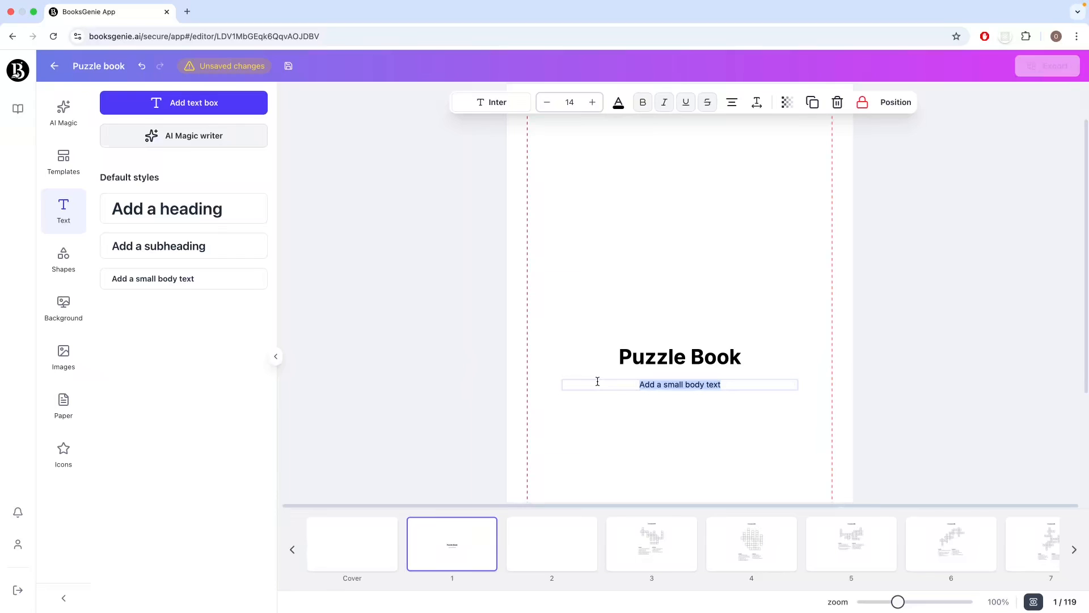
type("100 unique b")
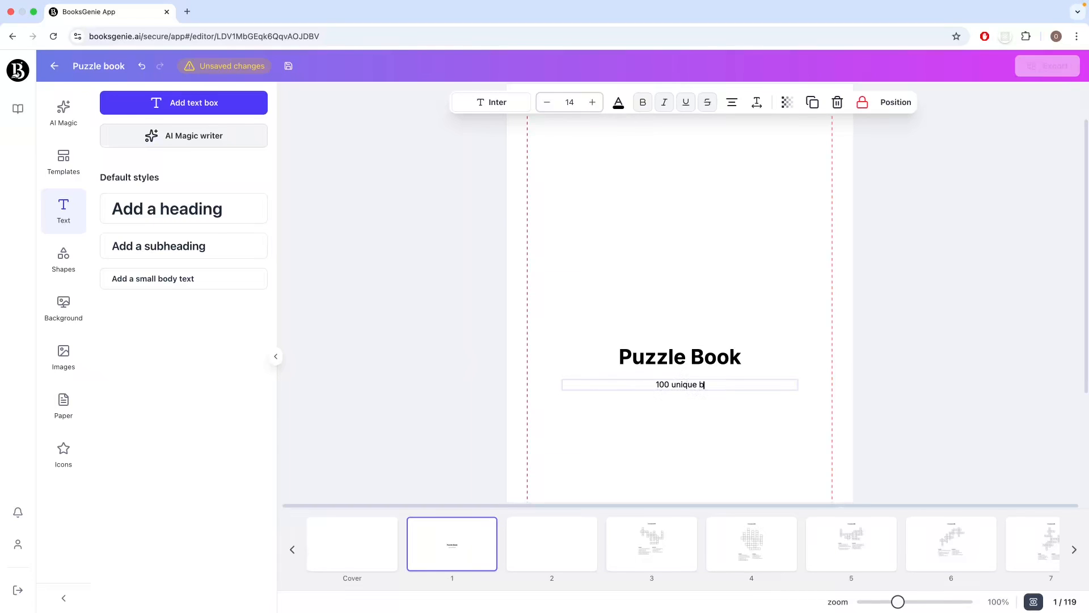
key("BackSpace")
type("puzzles to have fun!")
left_click(680, 421)
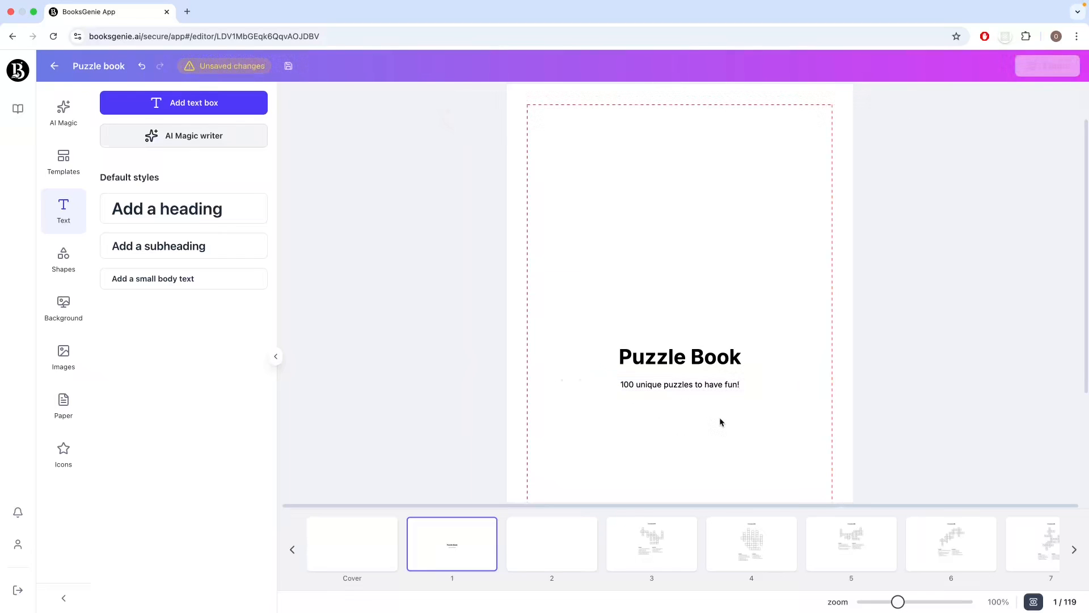
Step: Group the heading and the small text on page 1 and align the group to the vertical middle of the page
left_click_drag(598, 339, 769, 419)
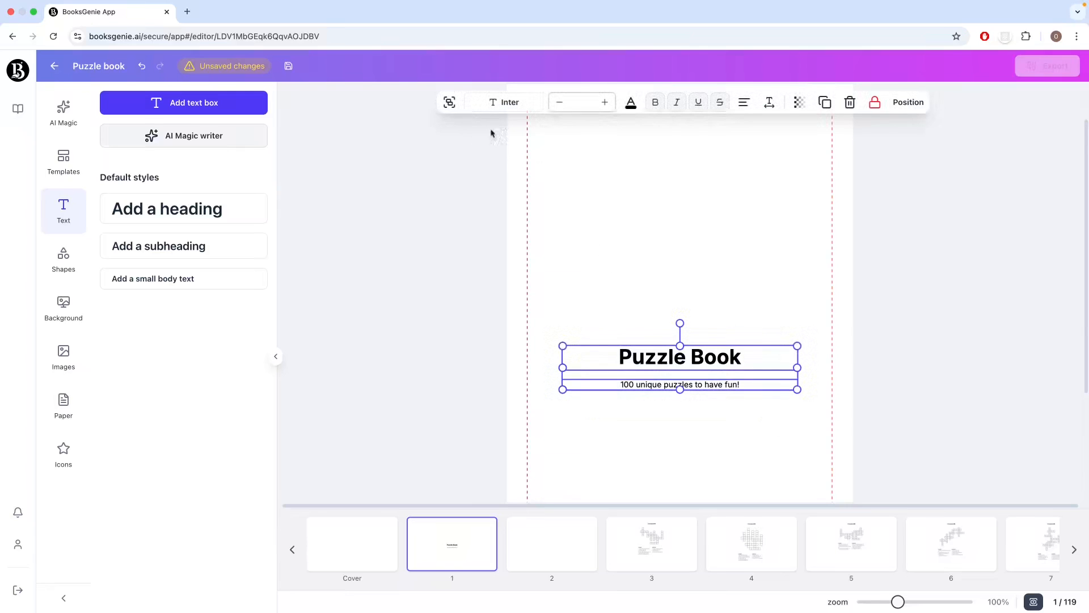
left_click(449, 102)
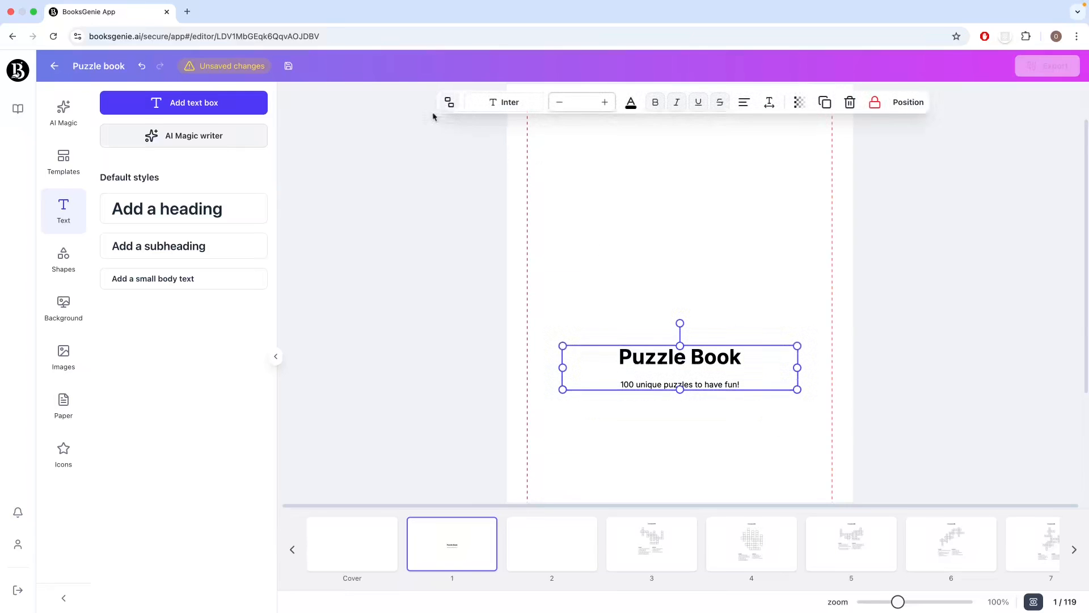
left_click(908, 102)
left_click(165, 237)
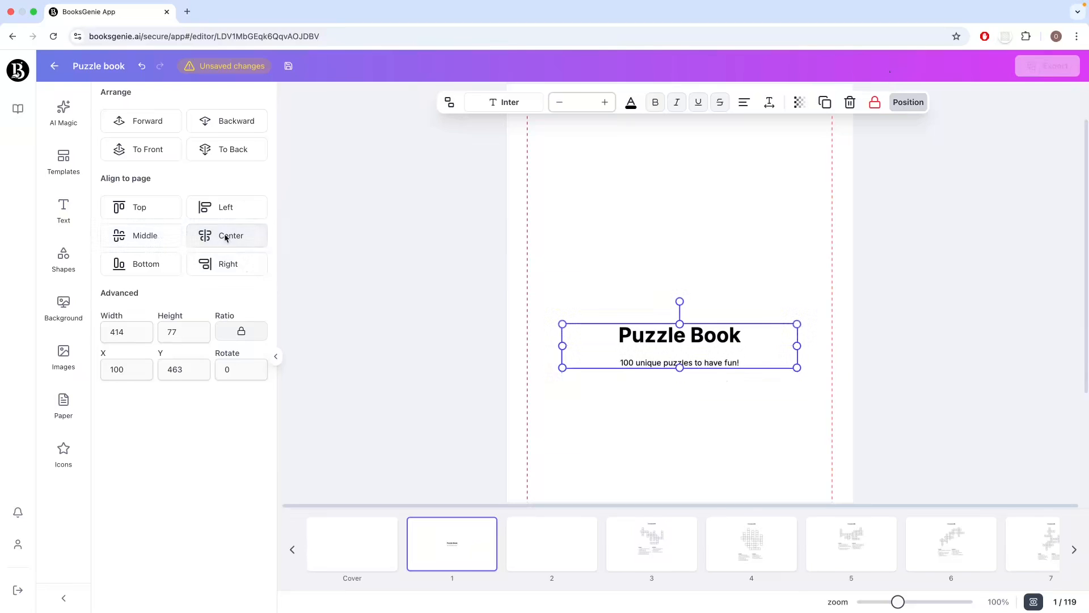
left_click(680, 381)
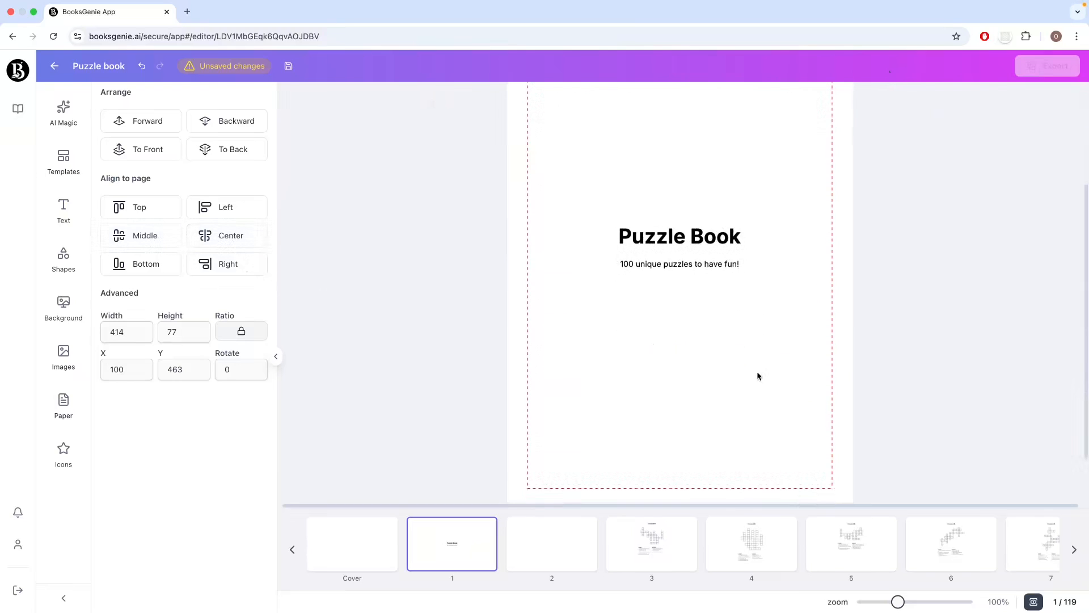
scroll(757, 377, "down", 1)
Step: Add a heading to page 2 with the text "Crossword Puzzles"
left_click(537, 546)
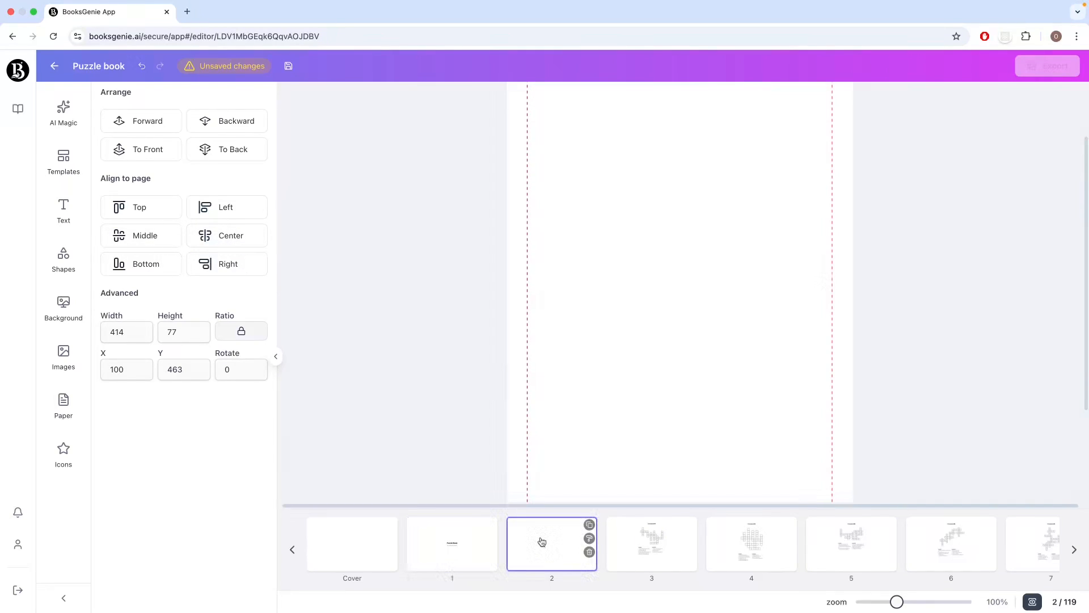
scroll(670, 337, "up", 1)
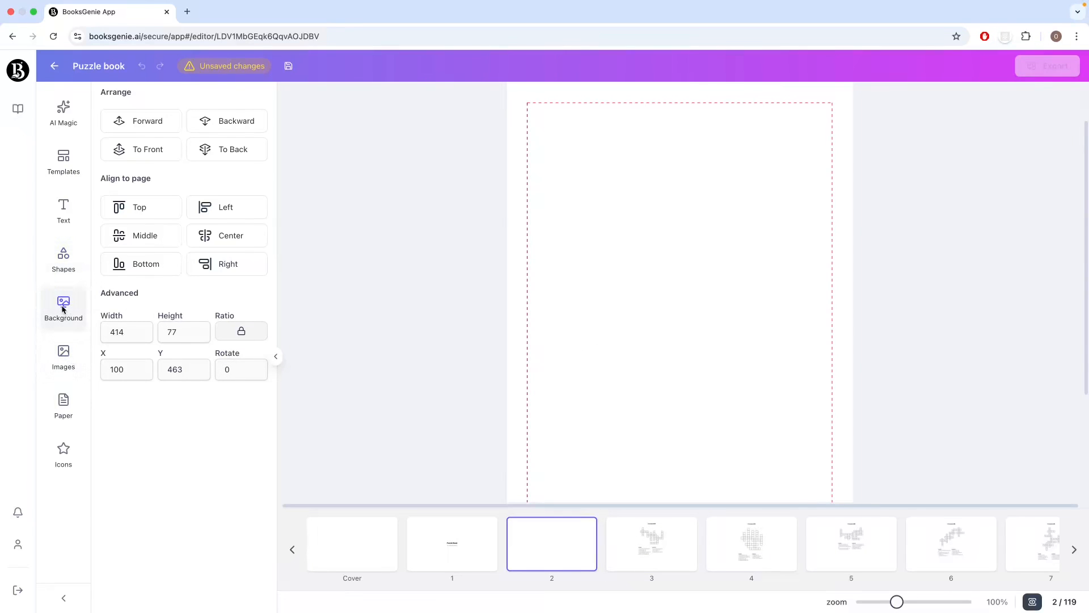
left_click(63, 218)
left_click(187, 210)
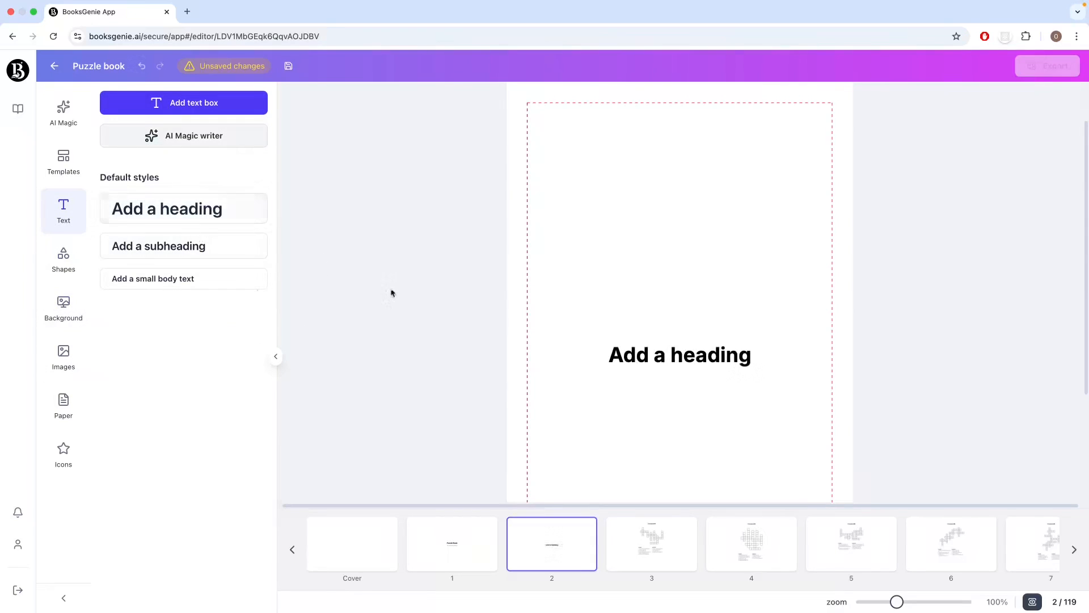
left_click(659, 357)
left_click_drag(768, 362, 593, 355)
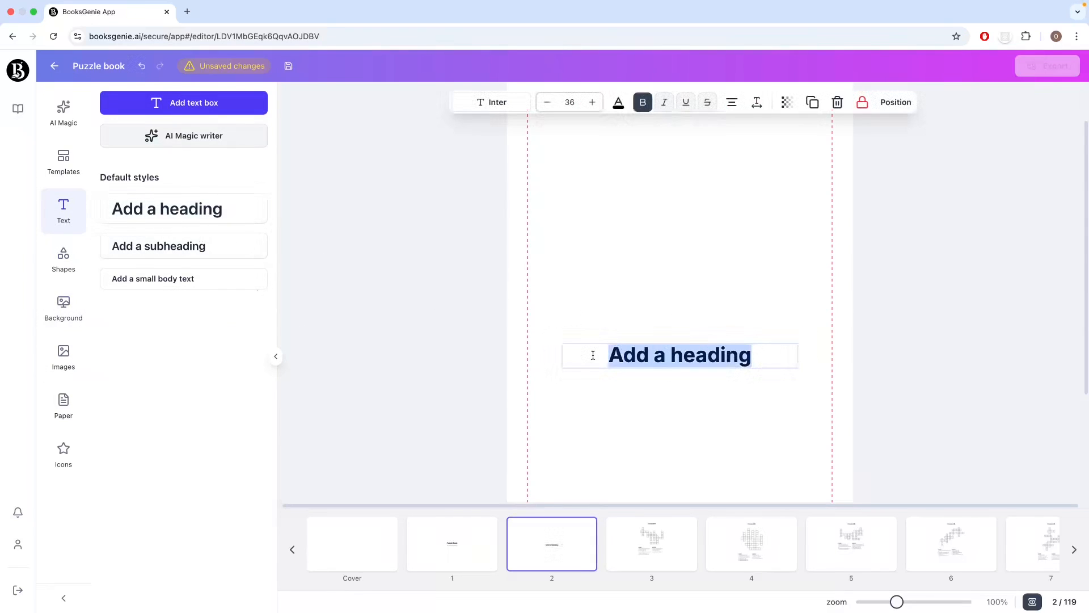
type("Crossw")
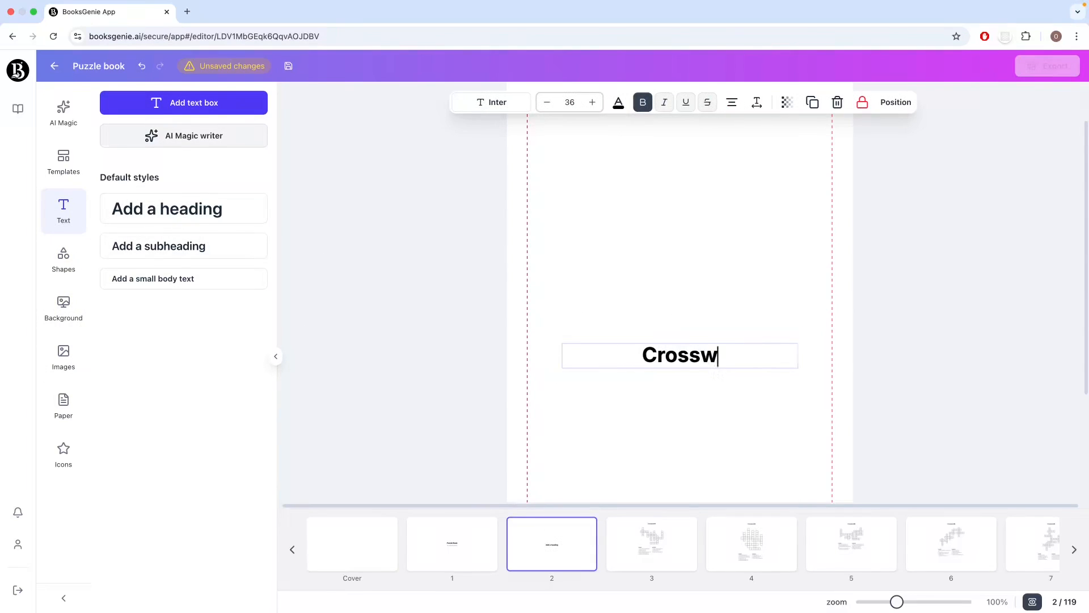
type("ord Puzzles")
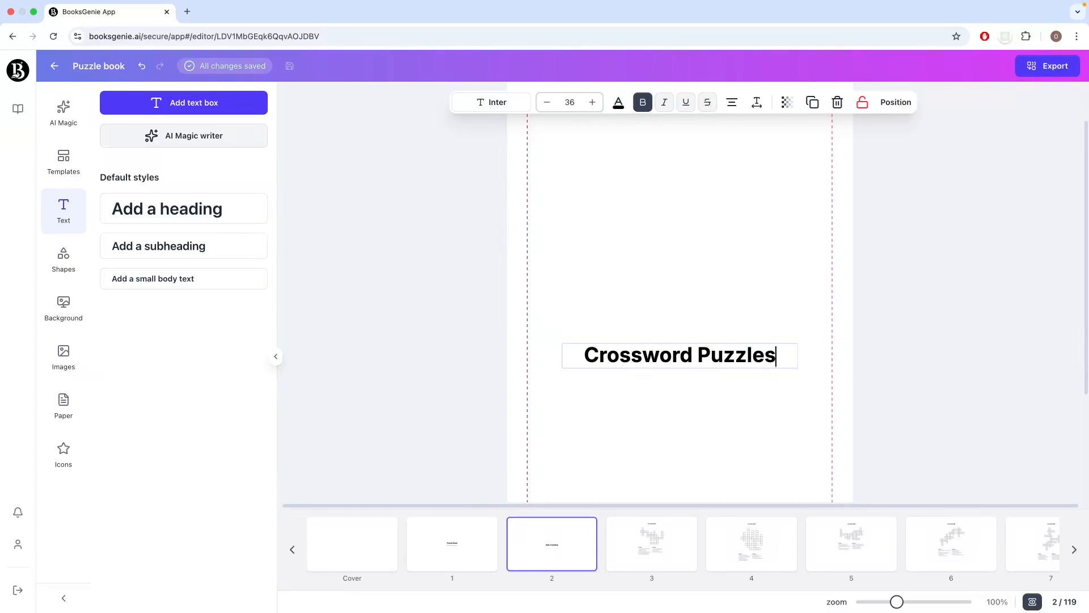
left_click(666, 415)
scroll(764, 418, "down", 3)
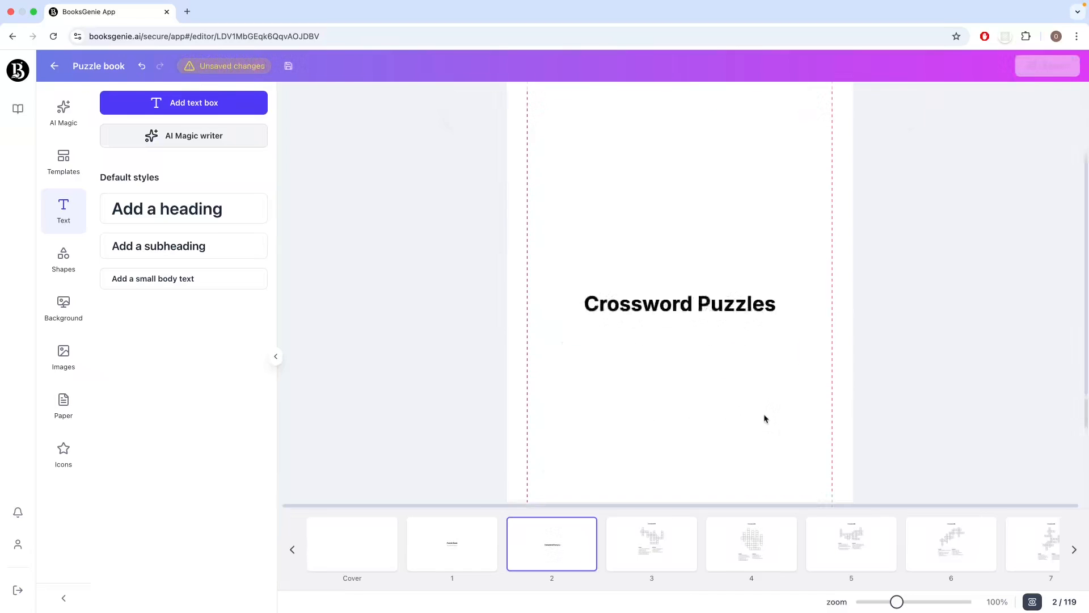
Step: Add a heading to the blank page 13 with the text "Word Search Puzzles"
left_click(650, 554)
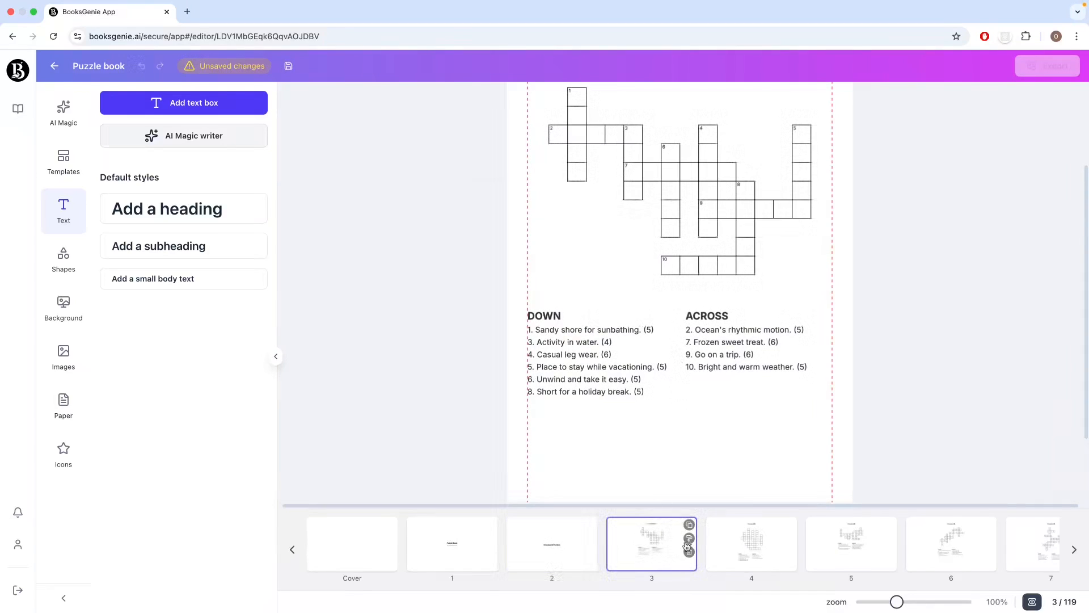
scroll(675, 548, "right", 5)
left_click(821, 553)
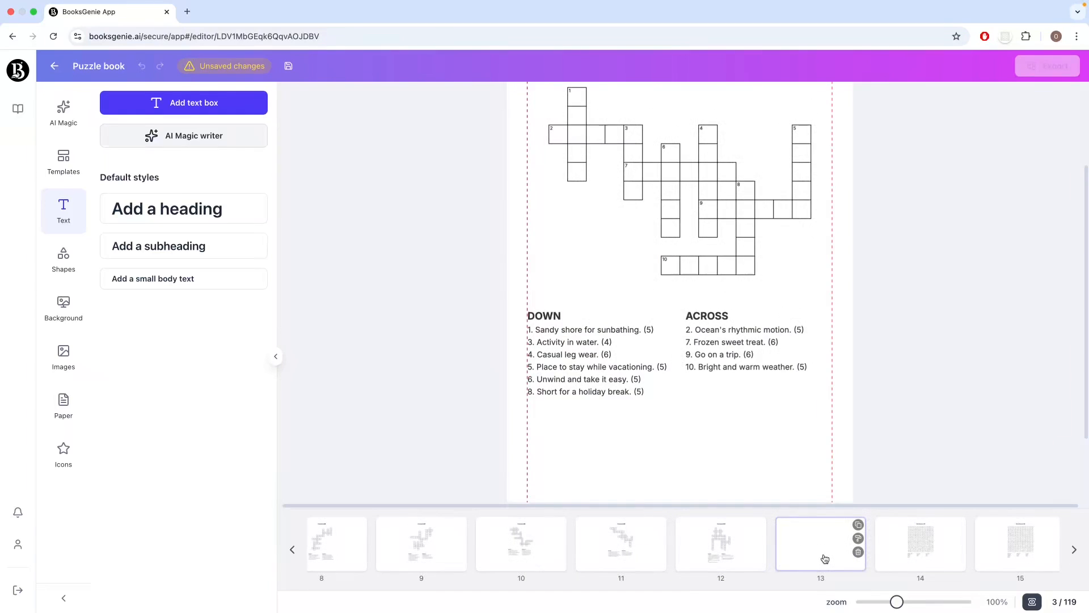
left_click(166, 210)
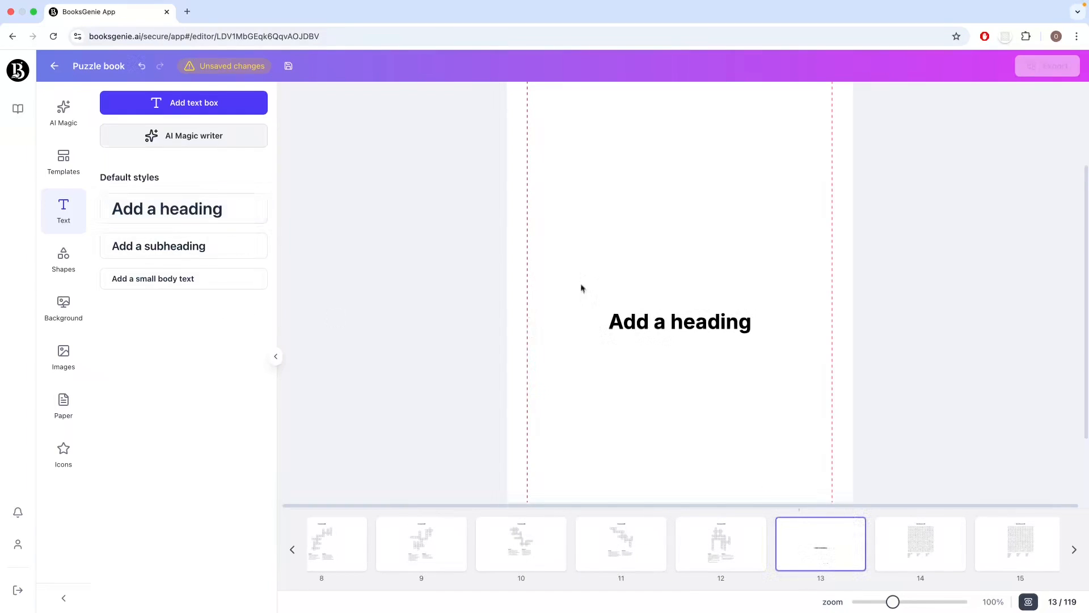
left_click(709, 321)
double_click(732, 316)
left_click_drag(750, 322, 579, 324)
type("Word Searc")
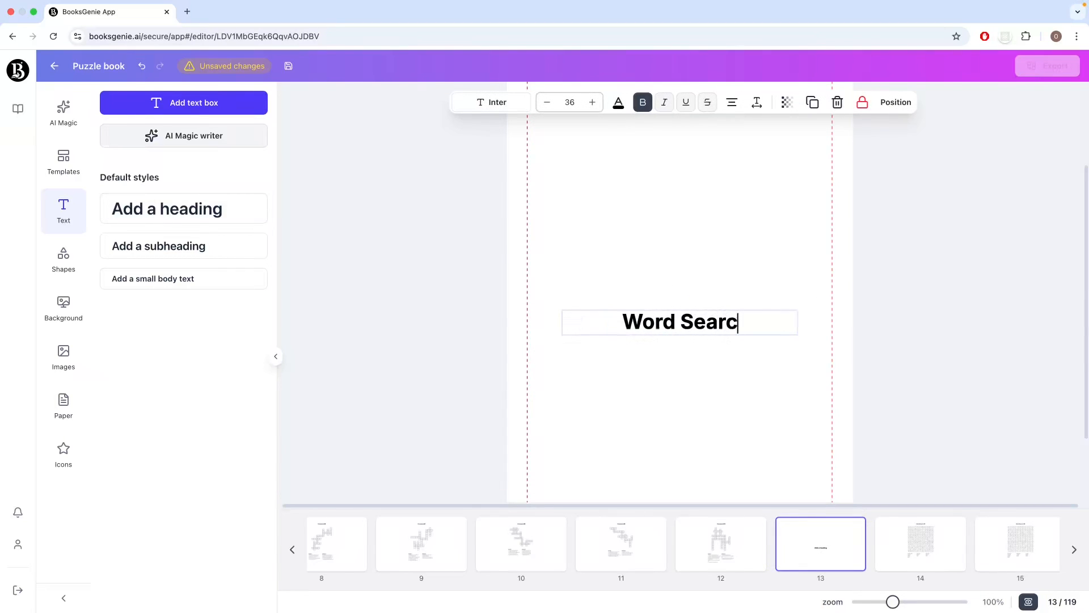
key("BackSpace")
type("ch")
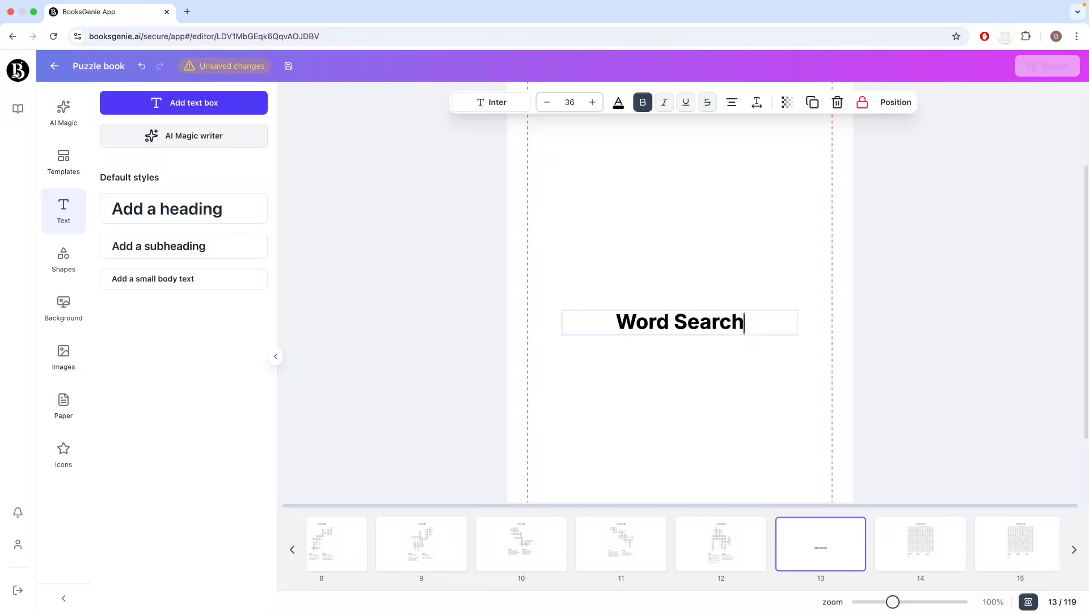
type(" Puzzles")
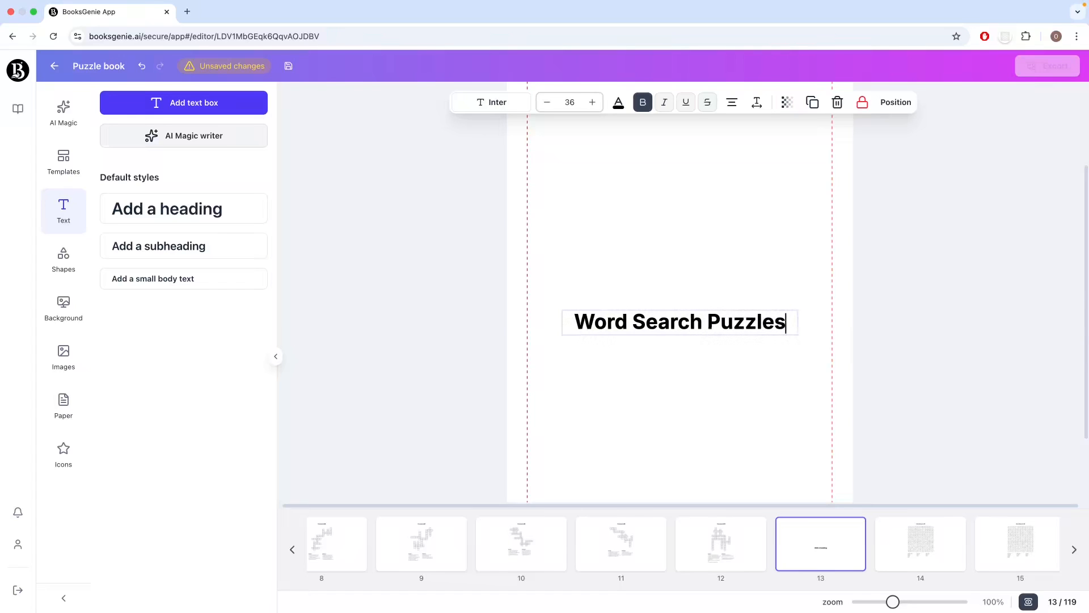
left_click(639, 369)
Step: Add a heading to the blank page 24 before the Sudoku puzzles, with the text "Sudoku"
scroll(825, 546, "right", 10)
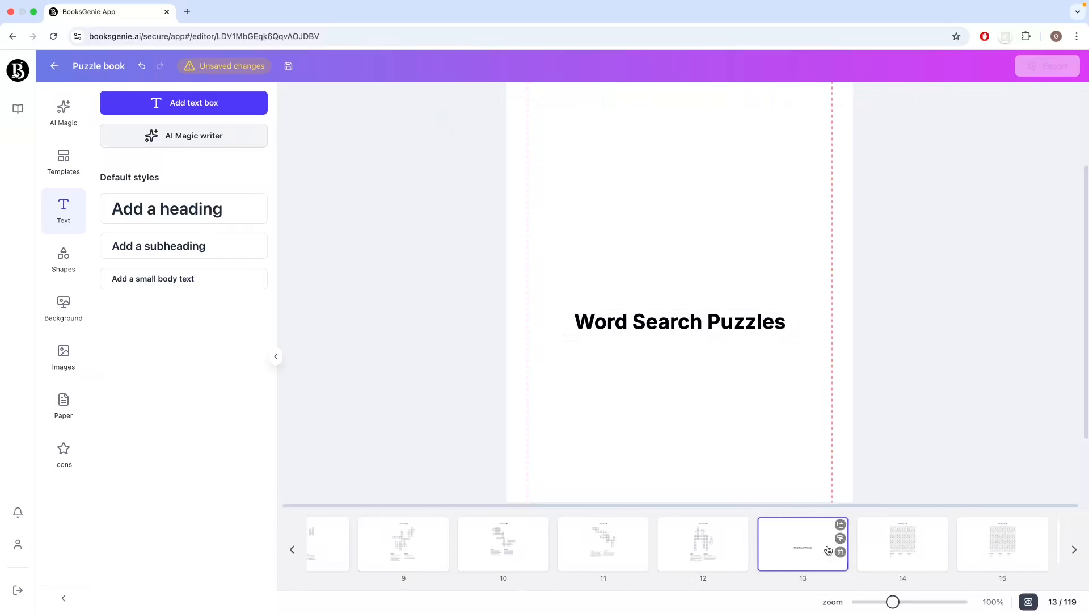
scroll(825, 551, "right", 6)
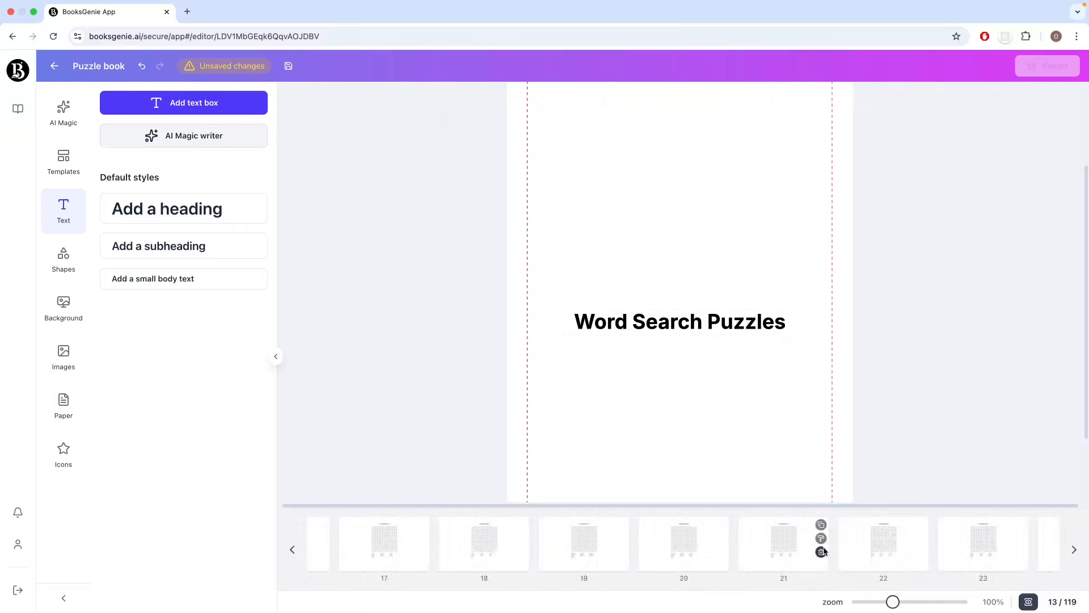
left_click(796, 550)
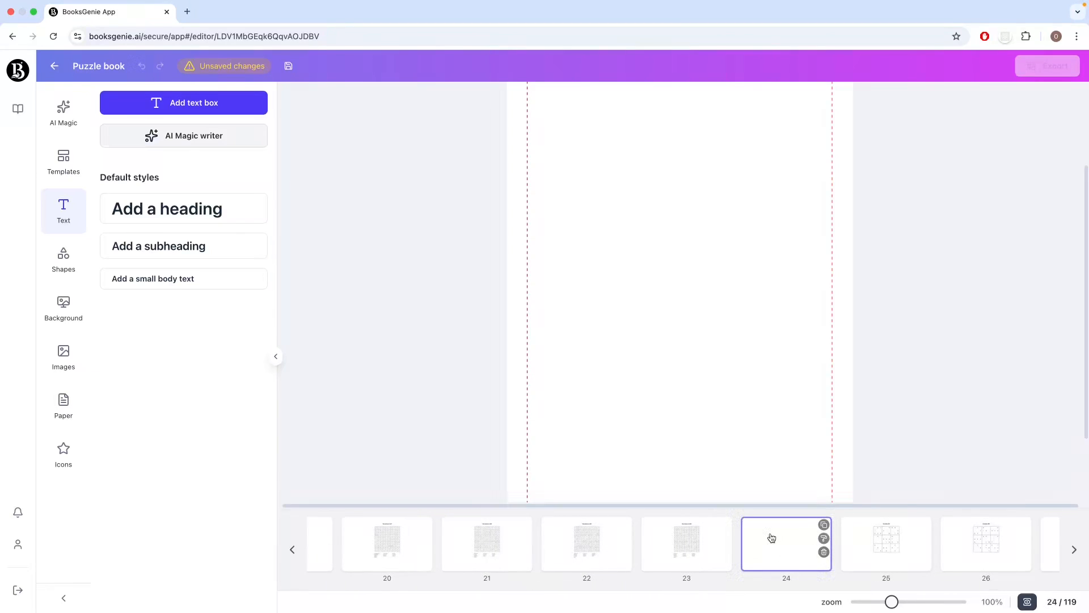
left_click(182, 210)
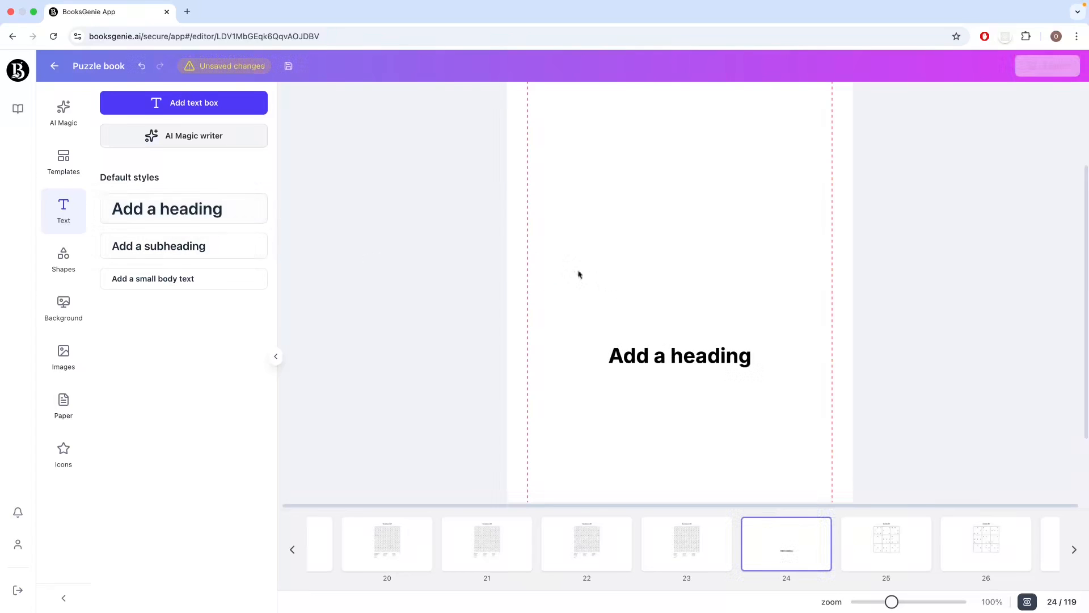
double_click(647, 356)
left_click(646, 356)
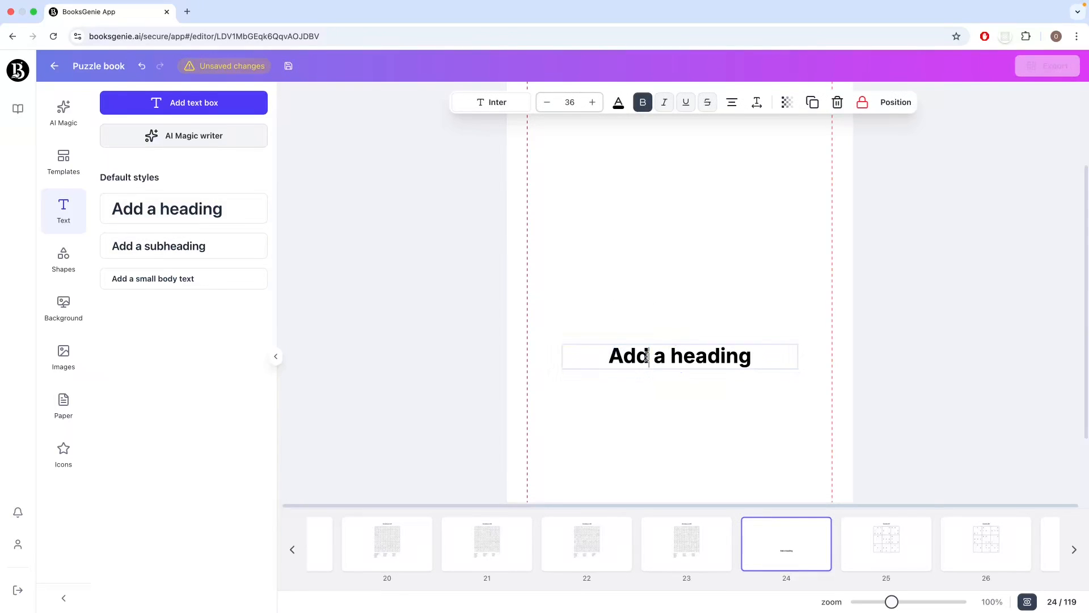
left_click_drag(759, 358, 545, 350)
type("S")
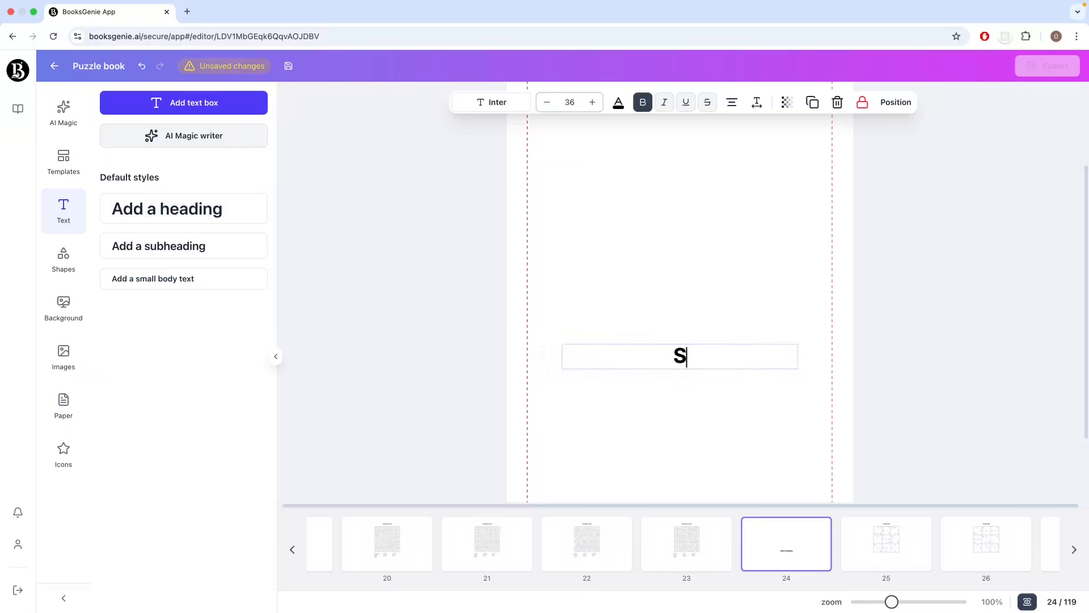
type("udoku")
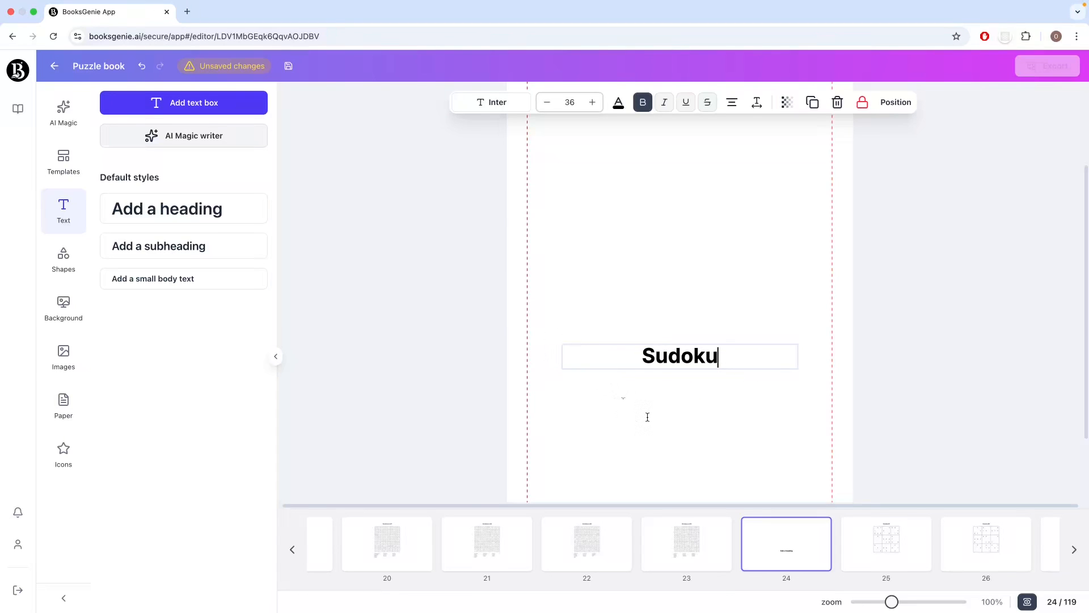
left_click(647, 417)
Step: Clear page 37 by deleting its maze image and the "Maze #1" title
scroll(860, 543, "right", 5)
scroll(863, 544, "right", 10)
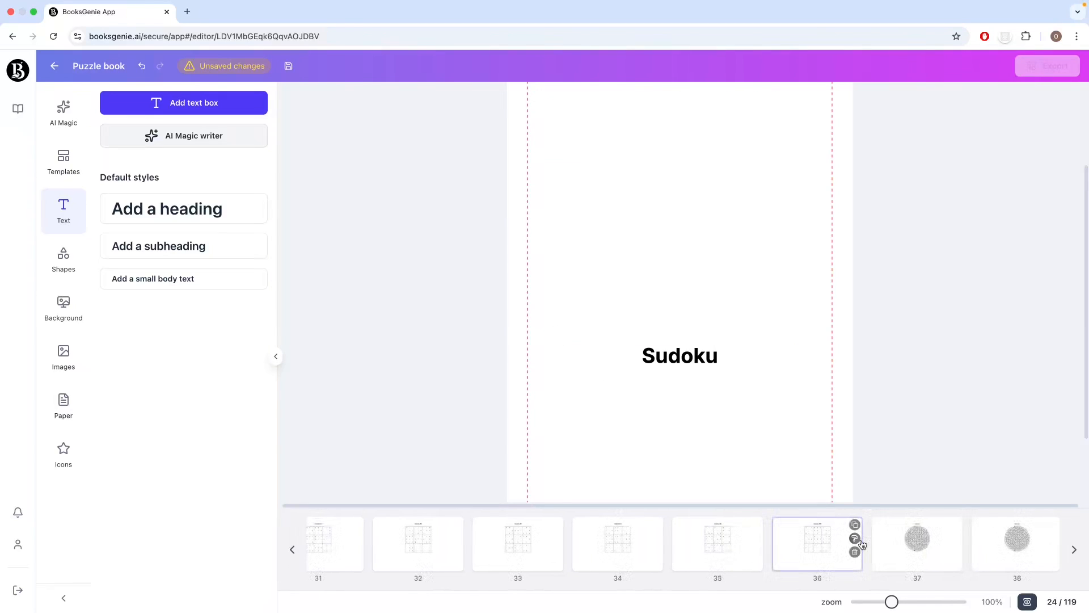
scroll(823, 545, "right", 3)
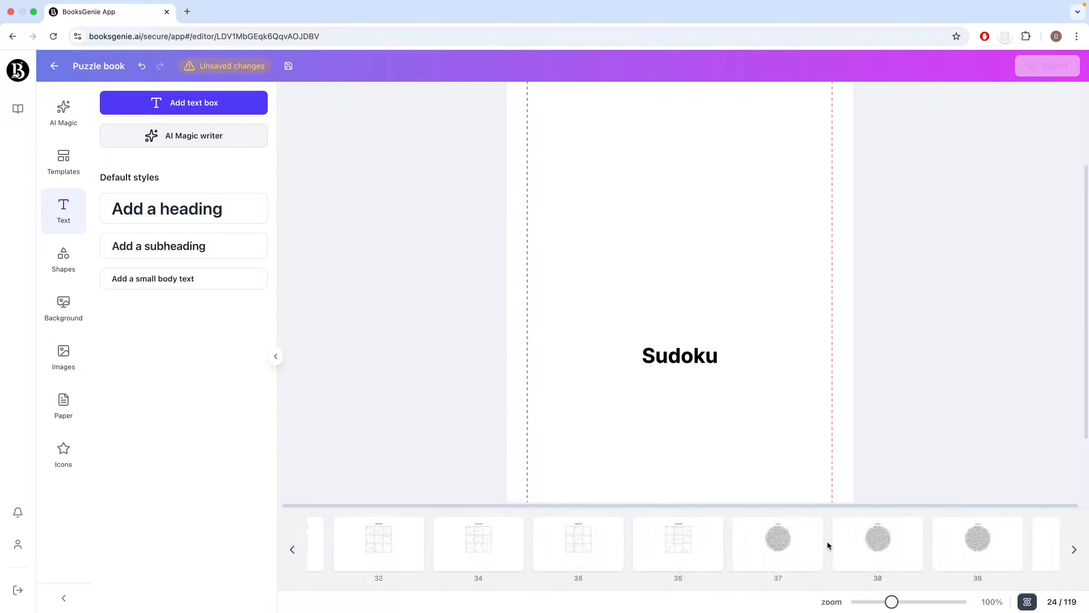
left_click(771, 556)
mouse_move(794, 559)
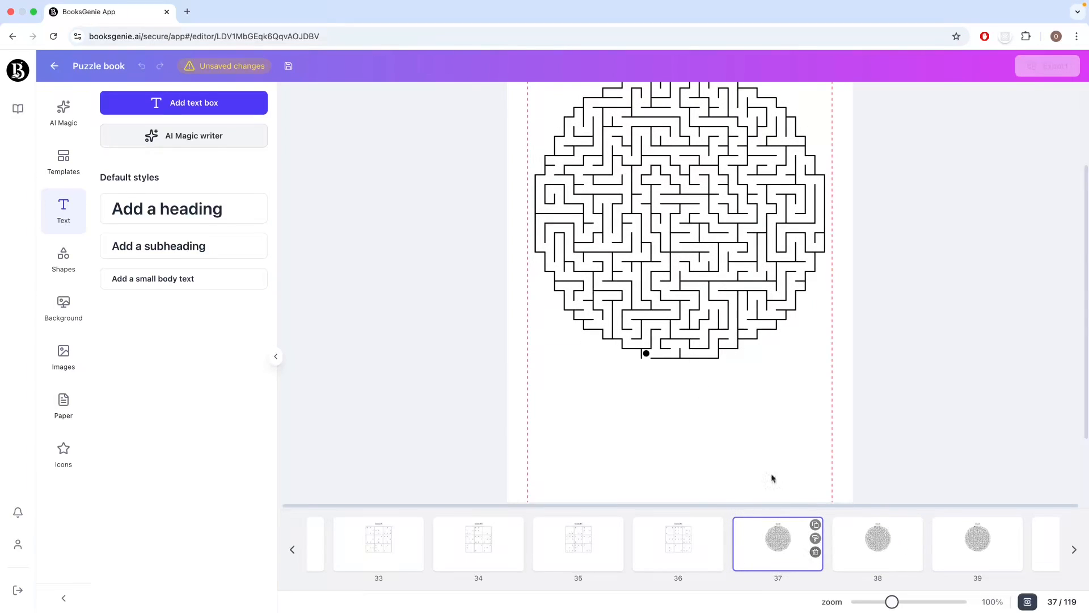
left_click(691, 345)
key("Delete")
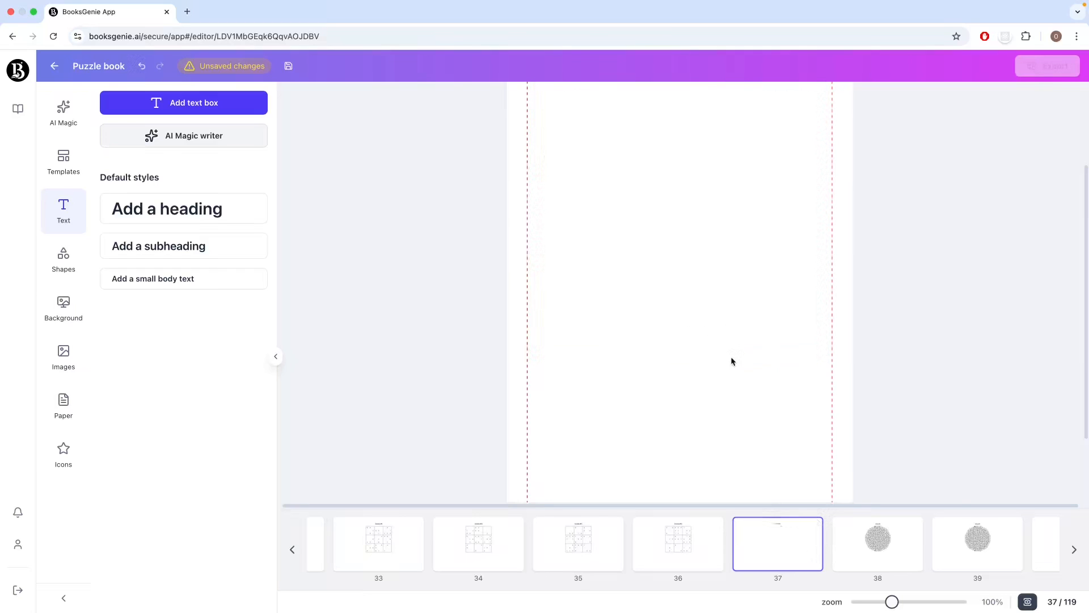
scroll(751, 486, "up", 3)
left_click(707, 172)
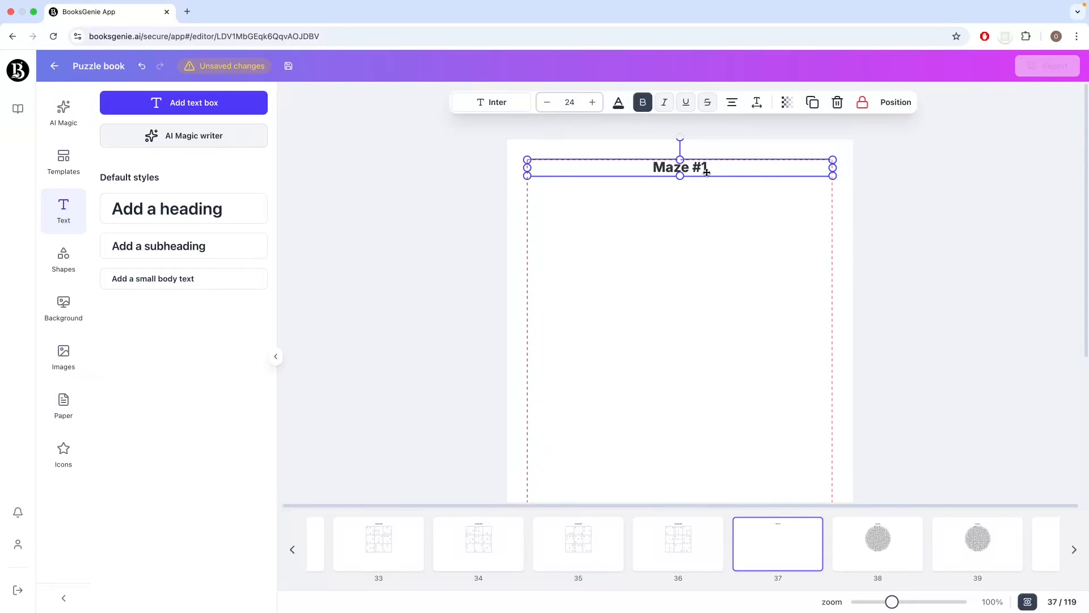
key("Delete")
Step: Add a heading reading "Maze" to page 37 and align it to the vertical middle of the page
left_click(190, 214)
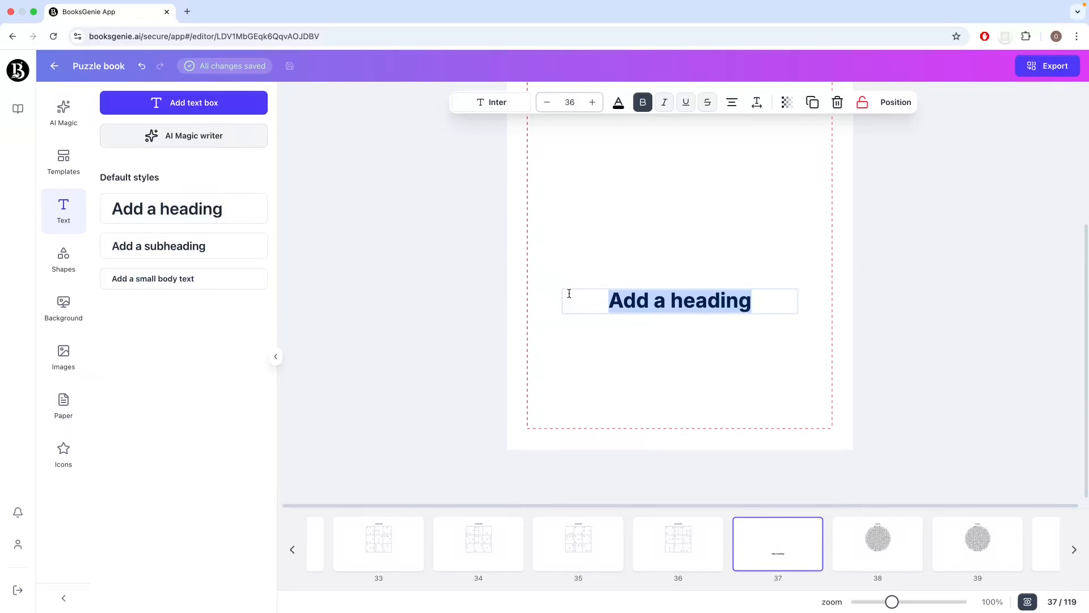
type("Maze")
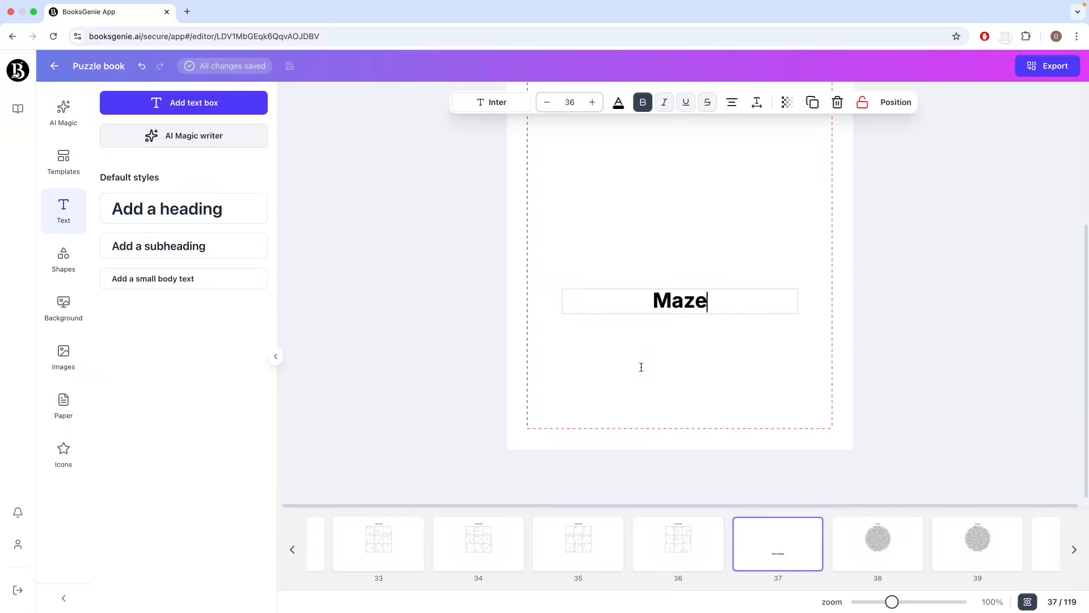
left_click(641, 367)
left_click(686, 304)
left_click(896, 102)
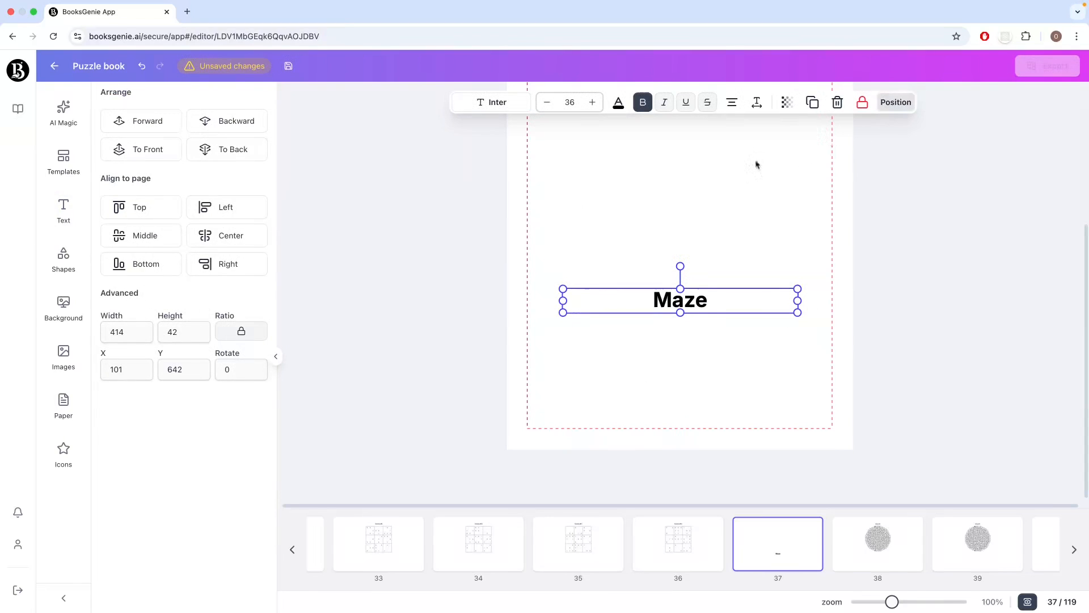
left_click(140, 236)
left_click(649, 367)
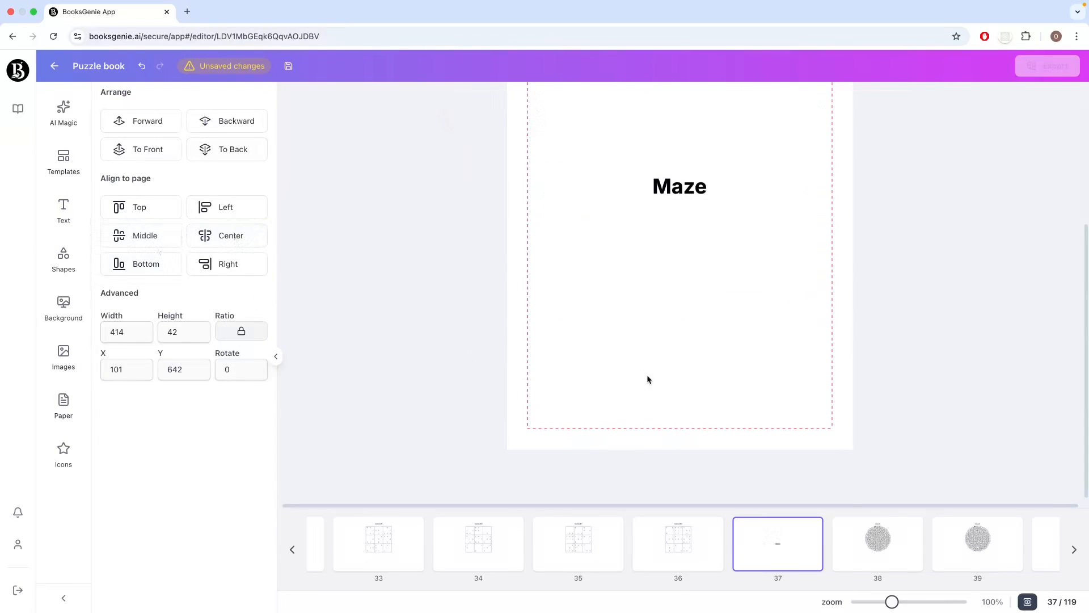
scroll(647, 380, "up", 4)
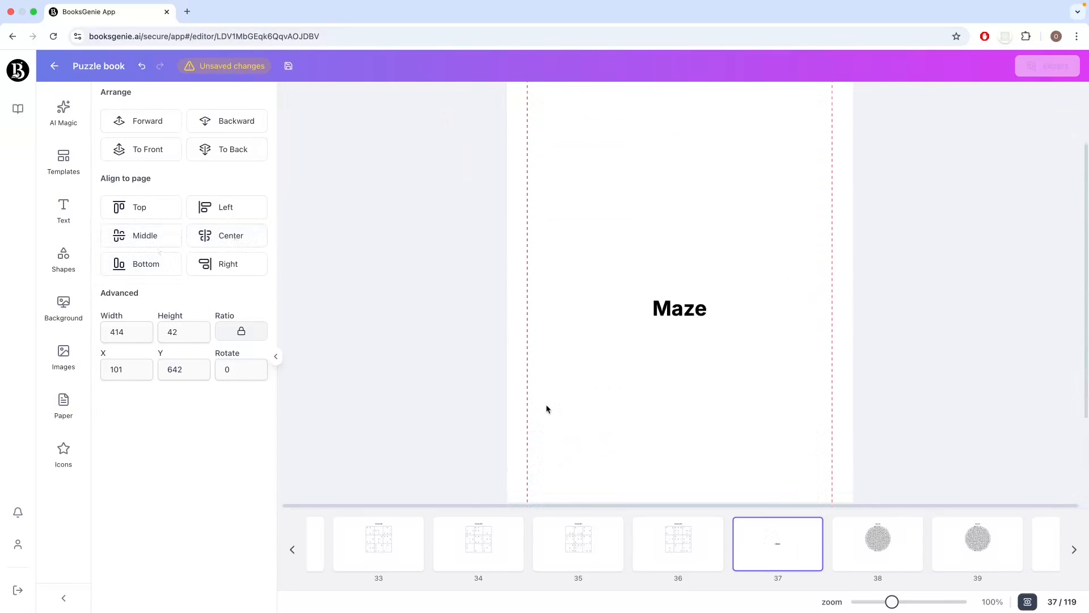
Step: Add a heading to the blank page 49 before the maze solutions, with the text "Solutions"
scroll(817, 533, "right", 5)
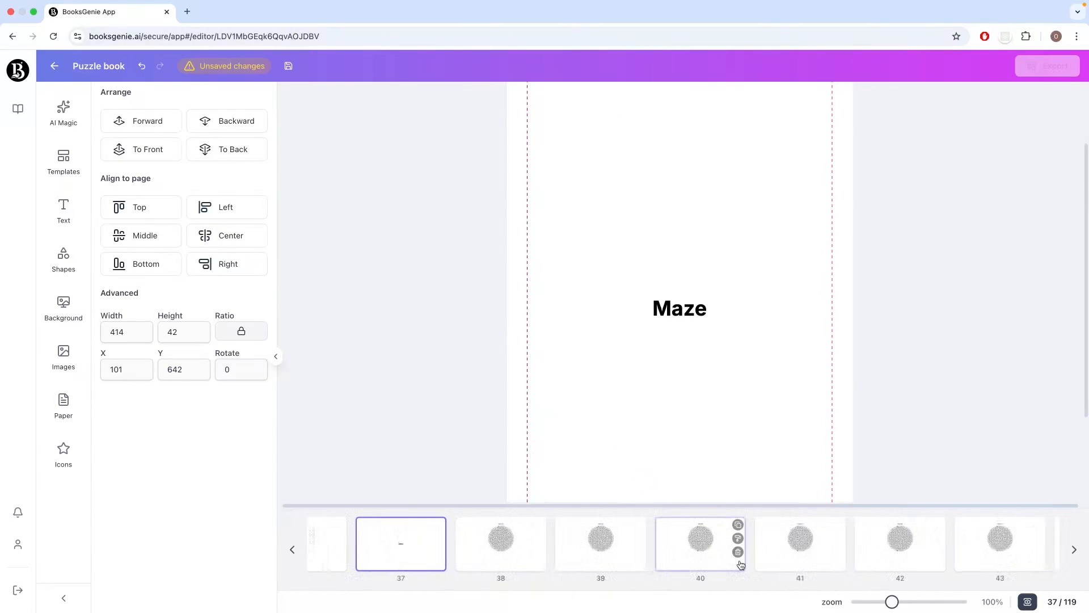
scroll(741, 565, "right", 10)
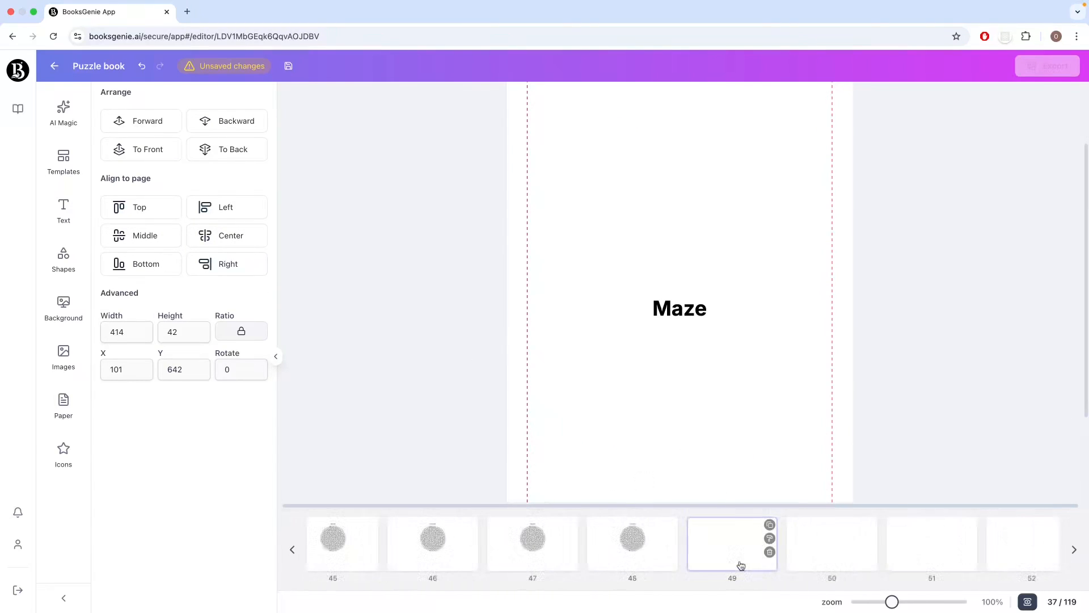
left_click(743, 561)
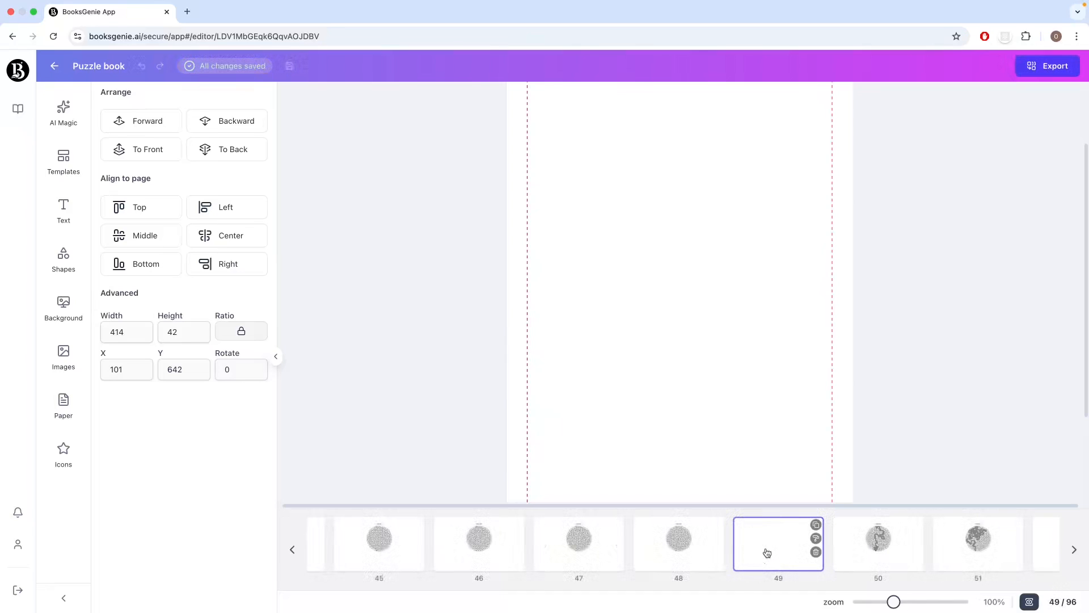
left_click(64, 219)
left_click(170, 210)
left_click(648, 319)
double_click(648, 319)
left_click(759, 324)
left_click_drag(758, 324, 557, 308)
type("Solutions")
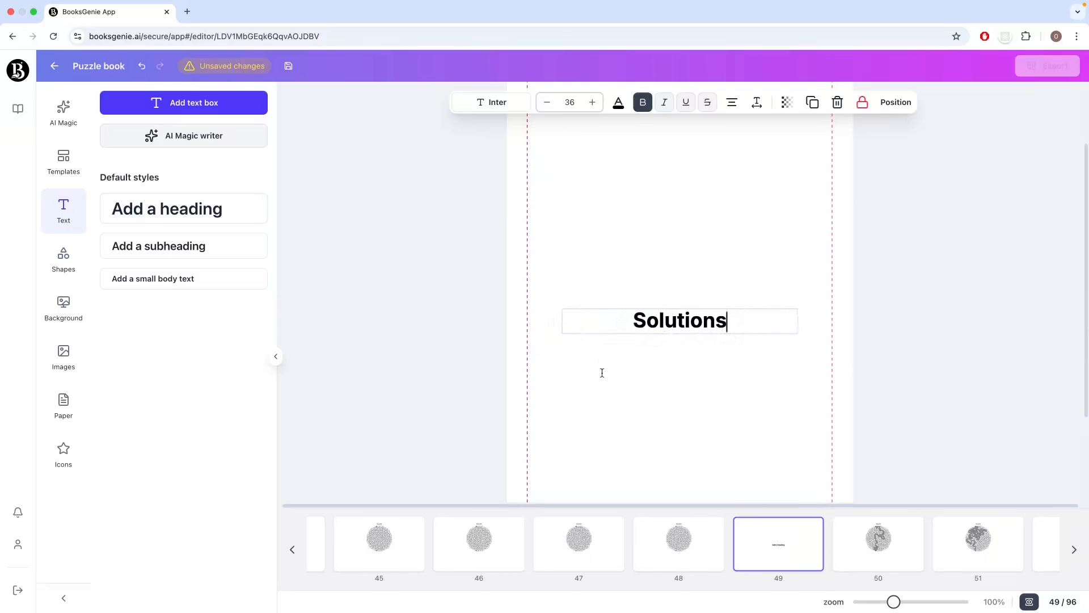
left_click(623, 400)
Step: Copy the grouped "Puzzle Book" title and small text from page 1 onto the cover, placing it on the upper part of the front cover
scroll(895, 555, "right", 20)
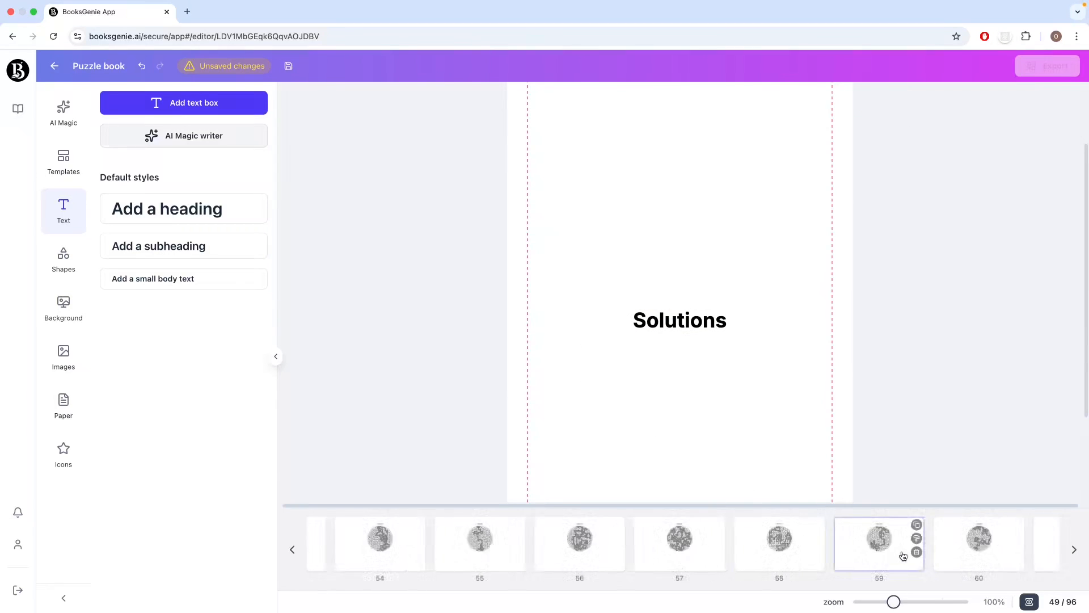
scroll(901, 558, "left", 20)
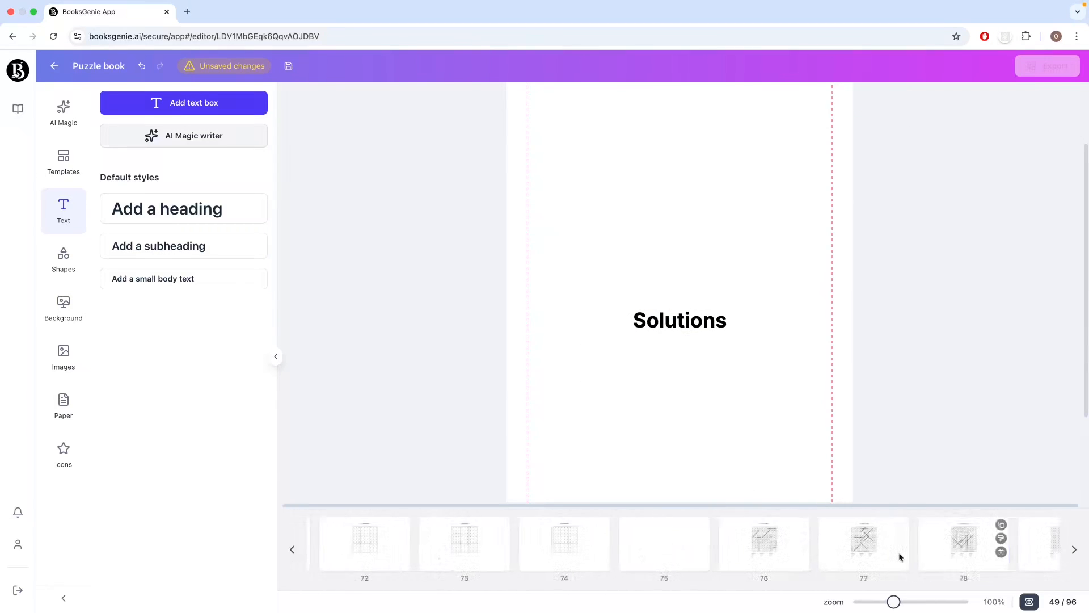
scroll(900, 558, "left", 10)
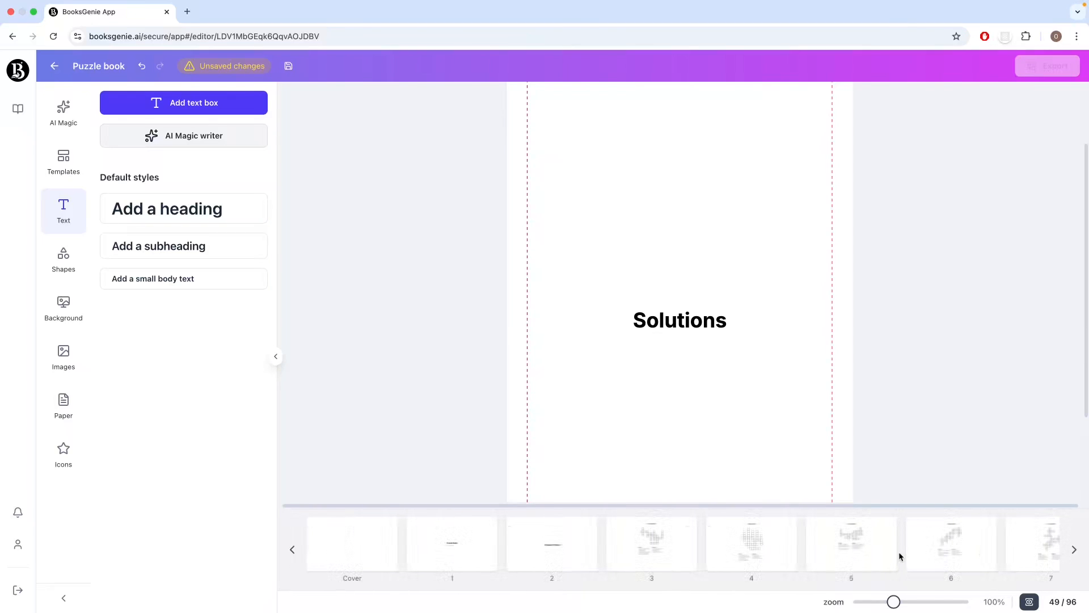
left_click(370, 563)
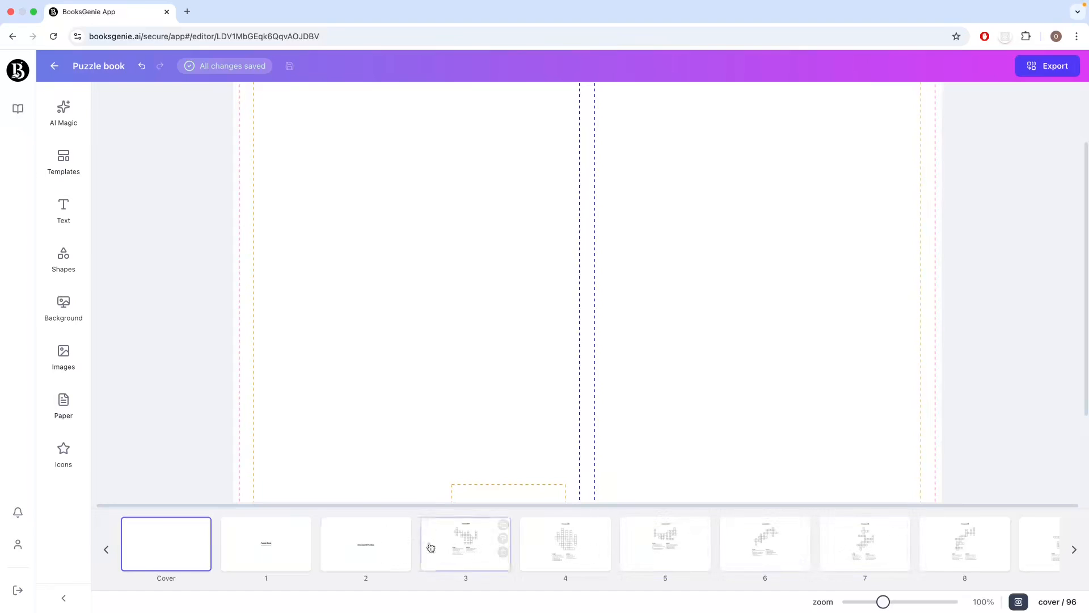
scroll(459, 402, "up", 2)
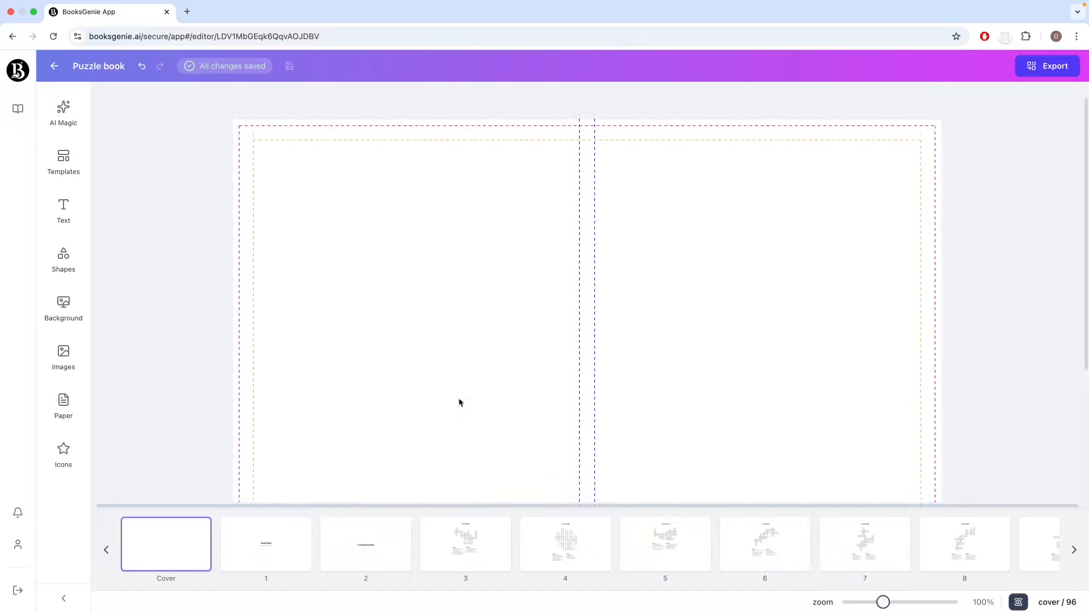
left_click(272, 559)
left_click(586, 371)
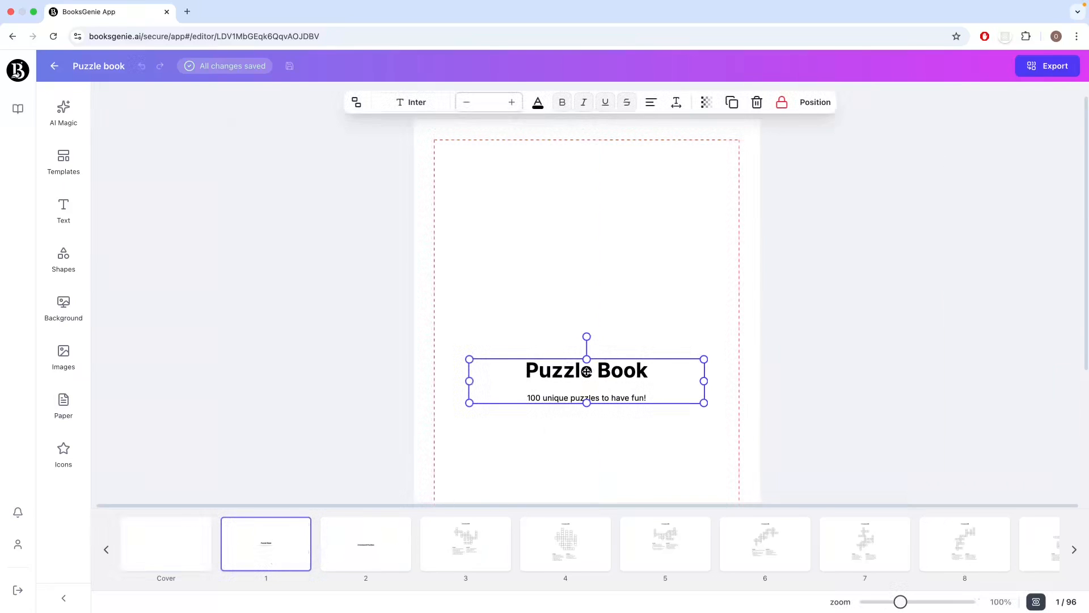
left_click(164, 544)
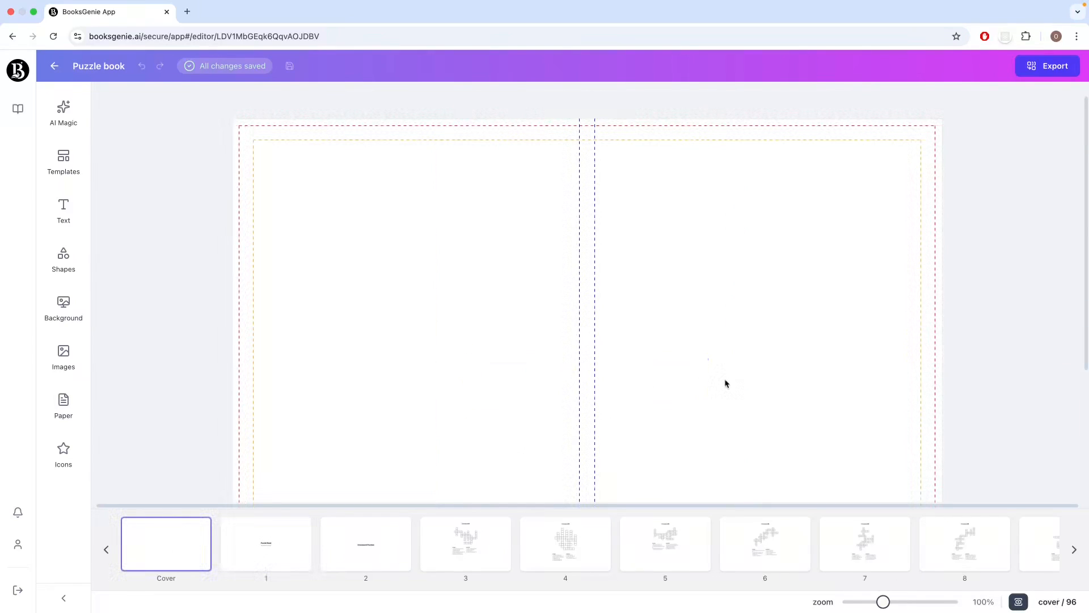
key("ctrl+v")
left_click_drag(468, 387, 806, 273)
left_click(834, 370)
scroll(840, 399, "down", 3)
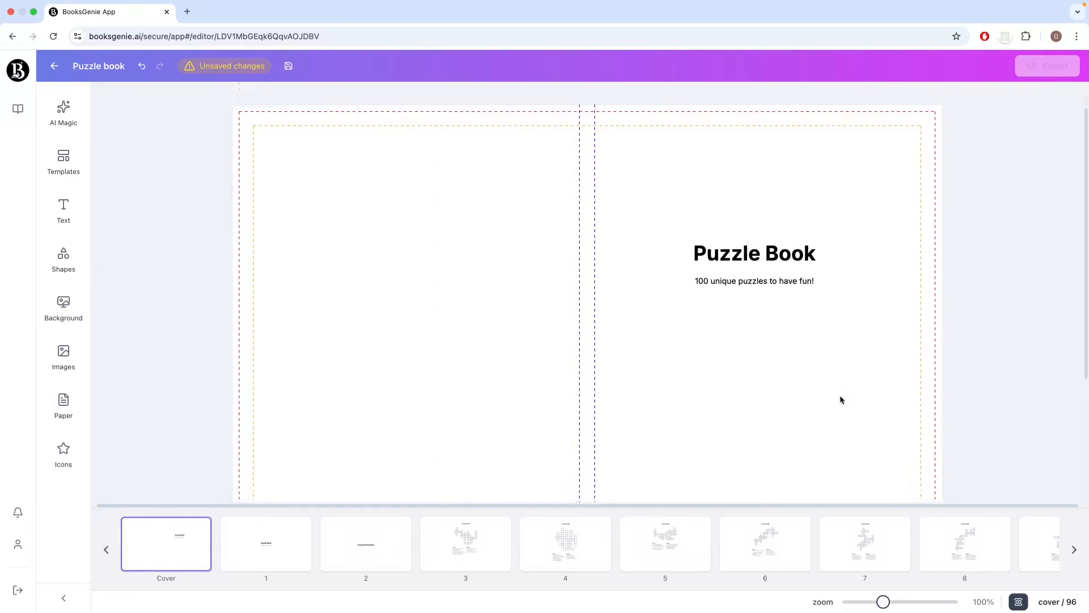
Step: Move the grouped "Puzzle Book" title and small text slightly so they sit centred on the upper front cover
scroll(841, 400, "up", 2)
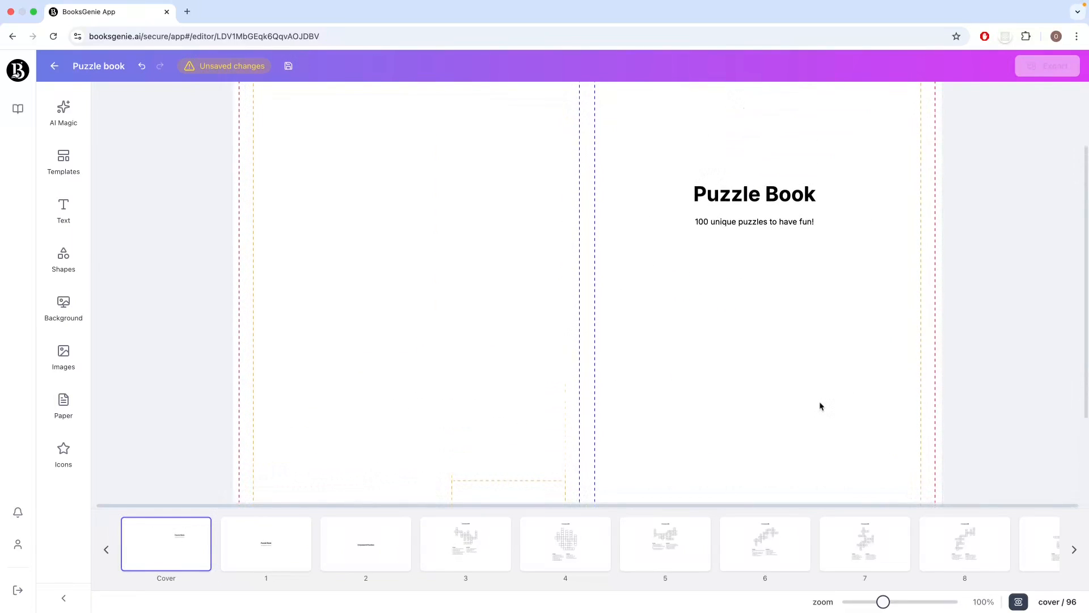
scroll(821, 407, "up", 1)
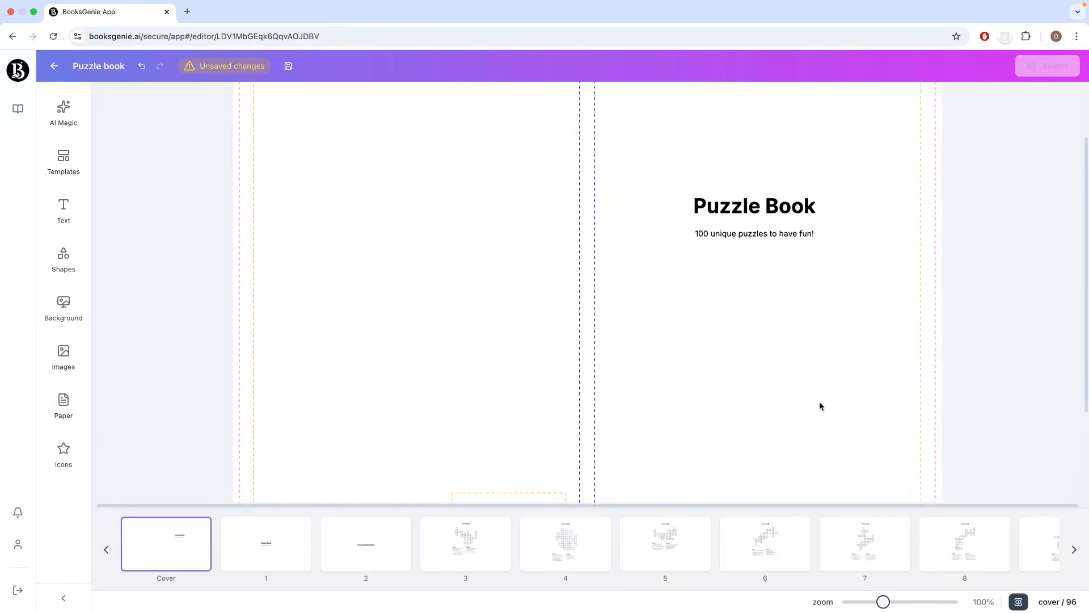
scroll(821, 406, "up", 3)
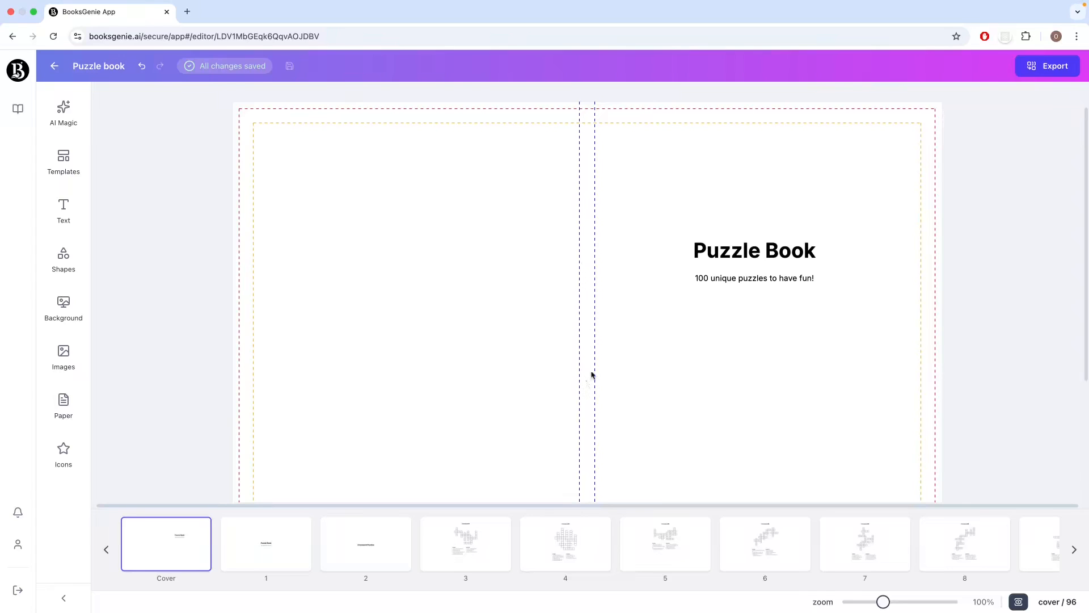
scroll(834, 369, "down", 3)
scroll(851, 373, "up", 2)
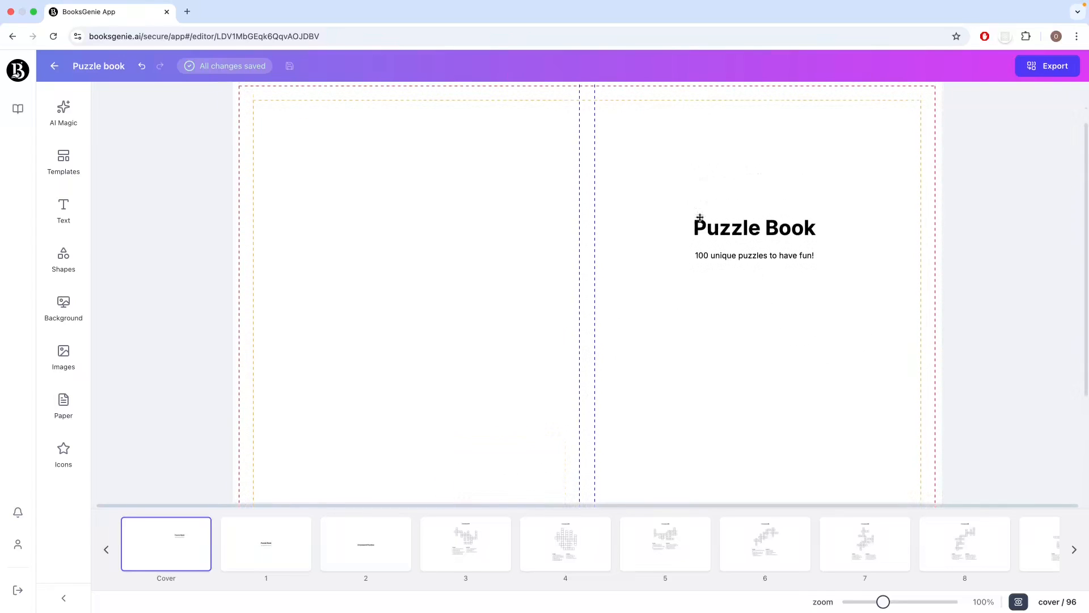
left_click_drag(742, 238, 782, 216)
left_click(759, 278)
left_click(778, 321)
Step: Try several palette colours for the cover background and settle on the darkest Serene Forest shade
scroll(767, 402, "down", 3)
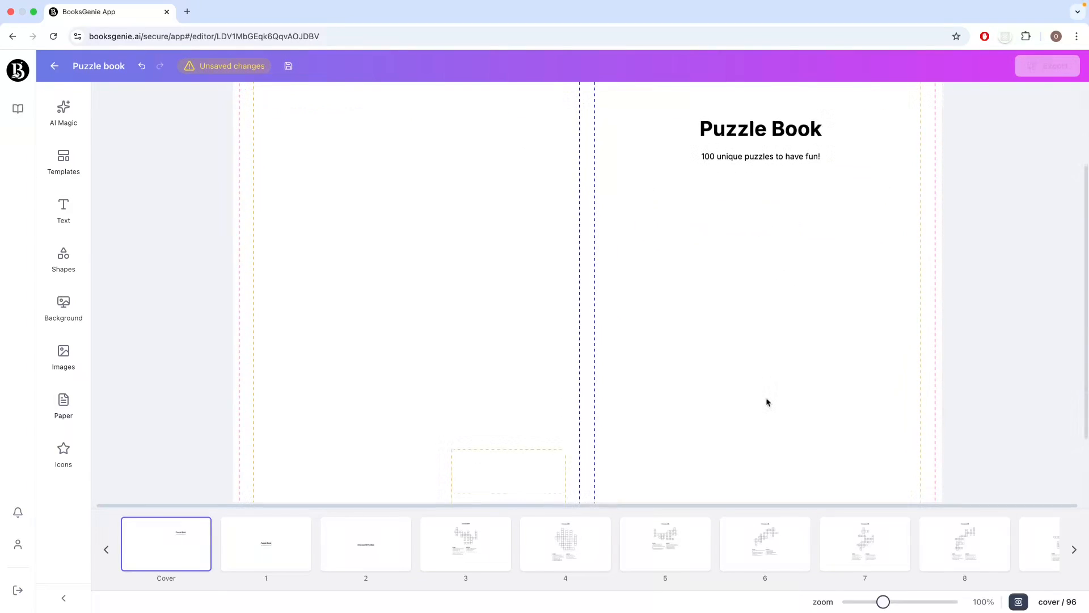
left_click(63, 311)
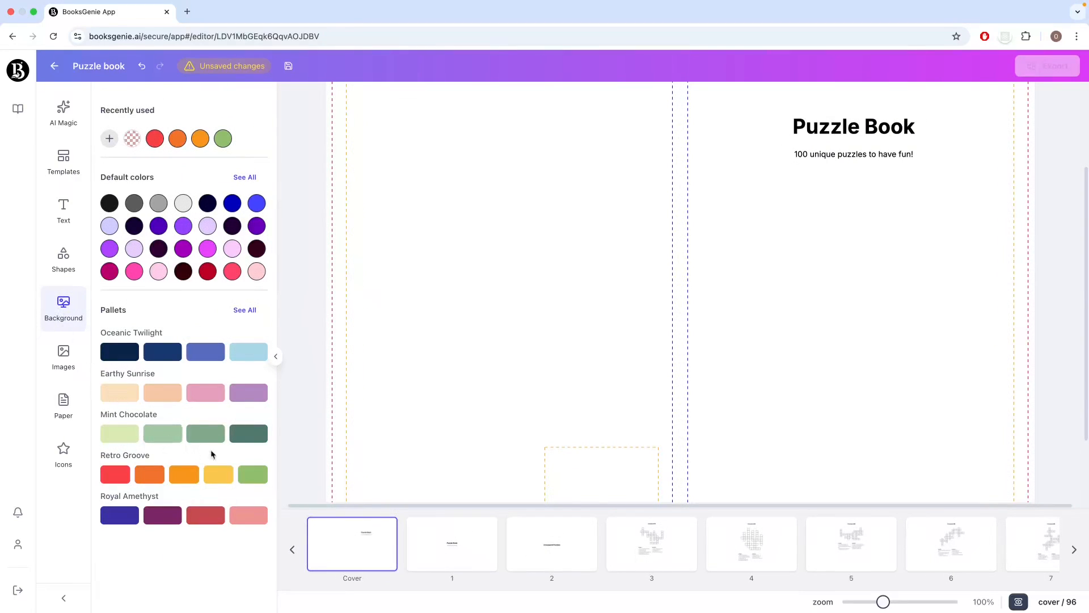
left_click(250, 311)
scroll(241, 509, "down", 1)
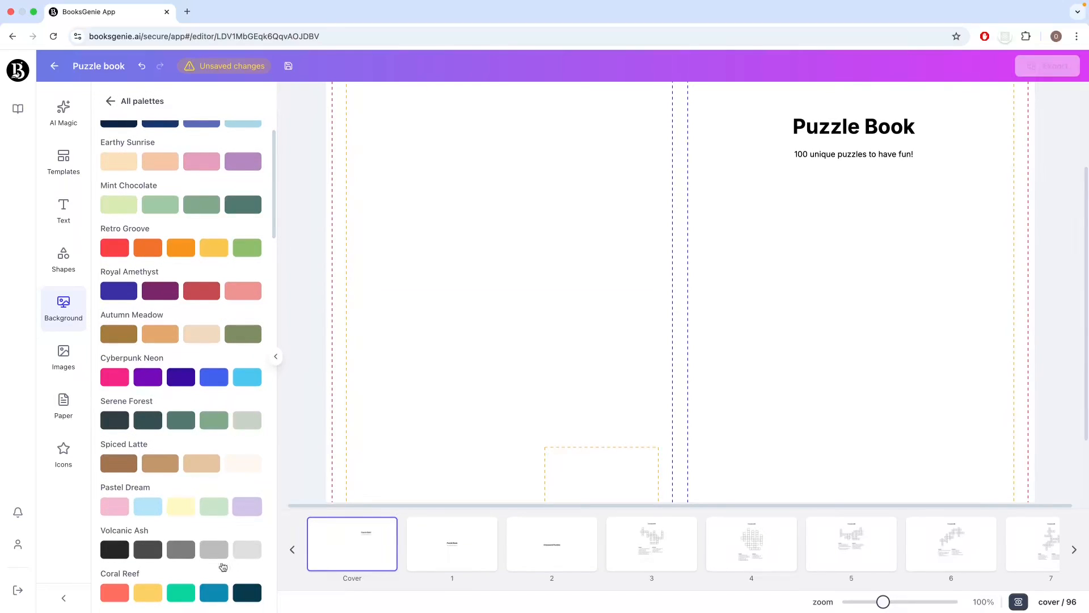
left_click(214, 592)
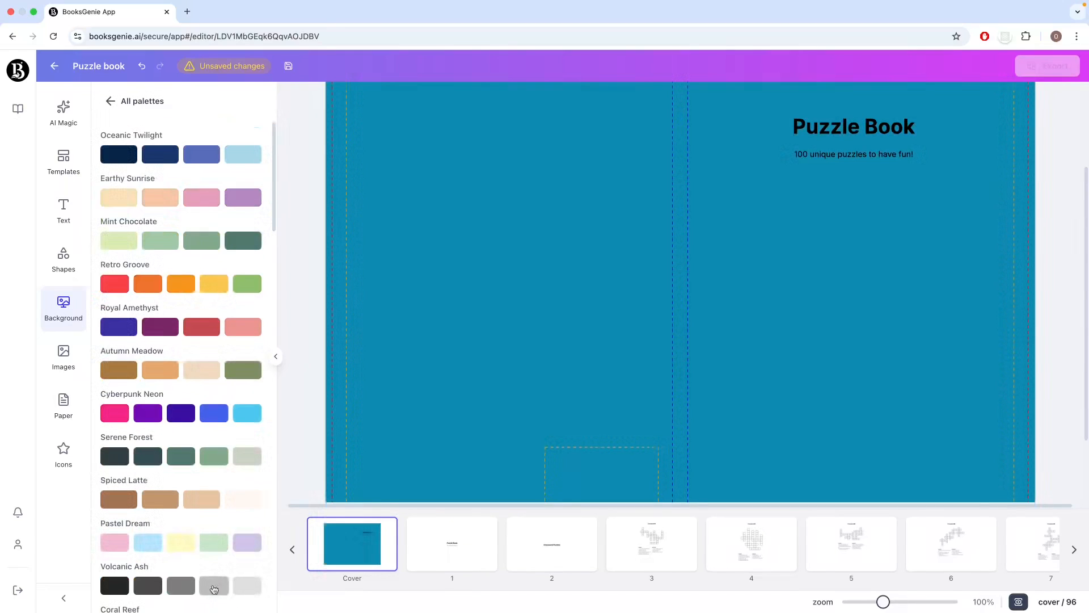
left_click(222, 455)
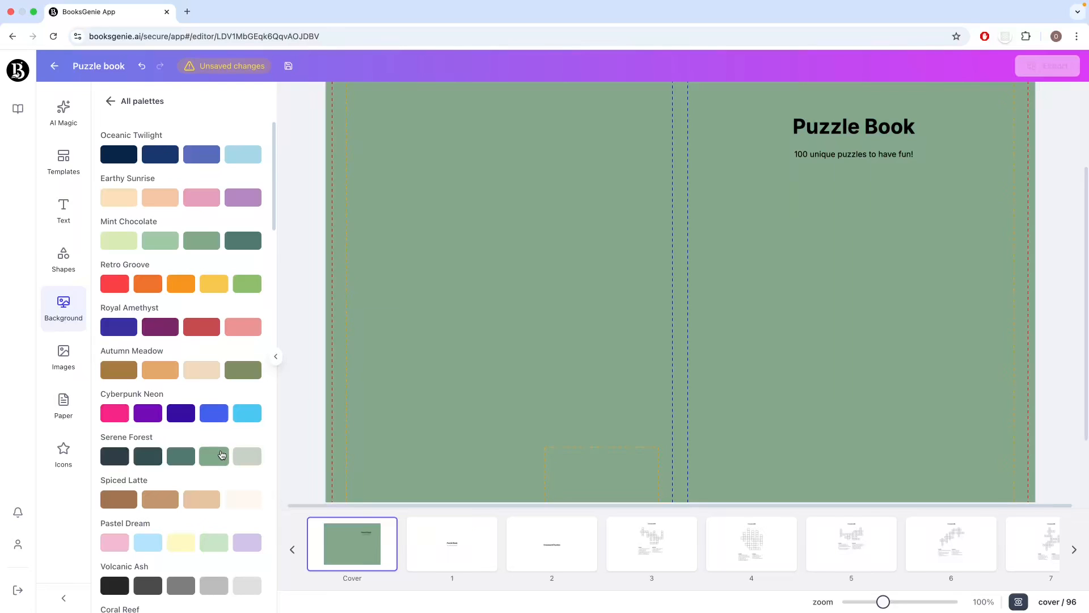
scroll(224, 457, "down", 5)
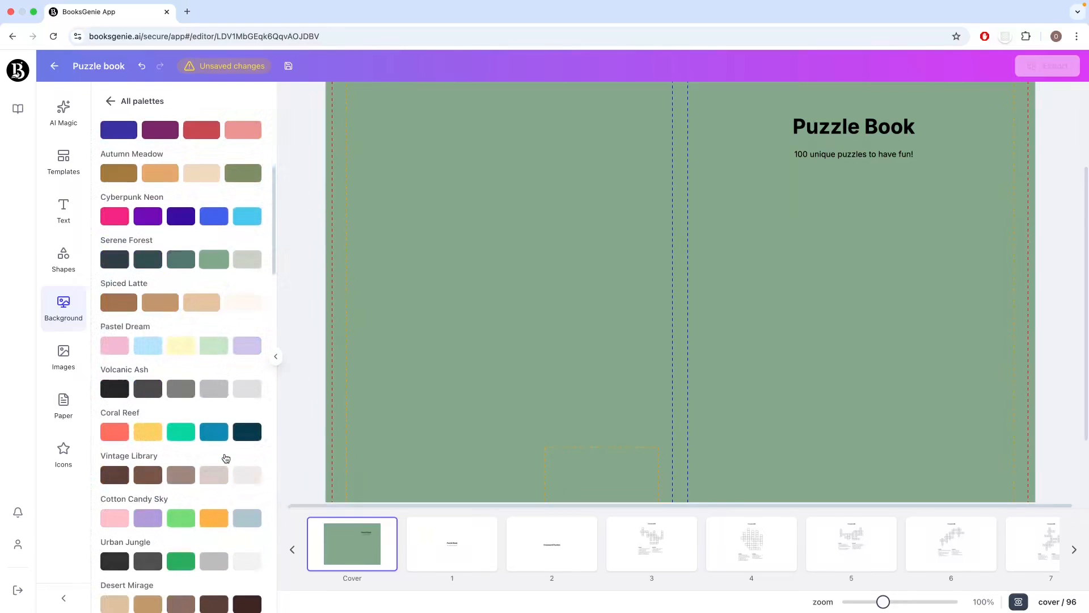
scroll(228, 533, "down", 2)
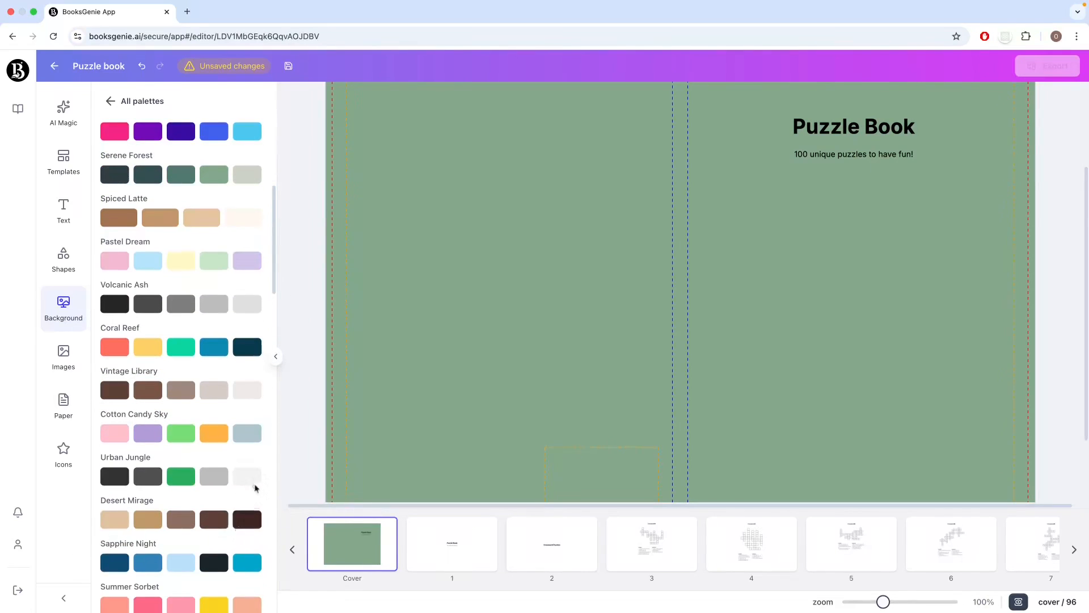
left_click(254, 433)
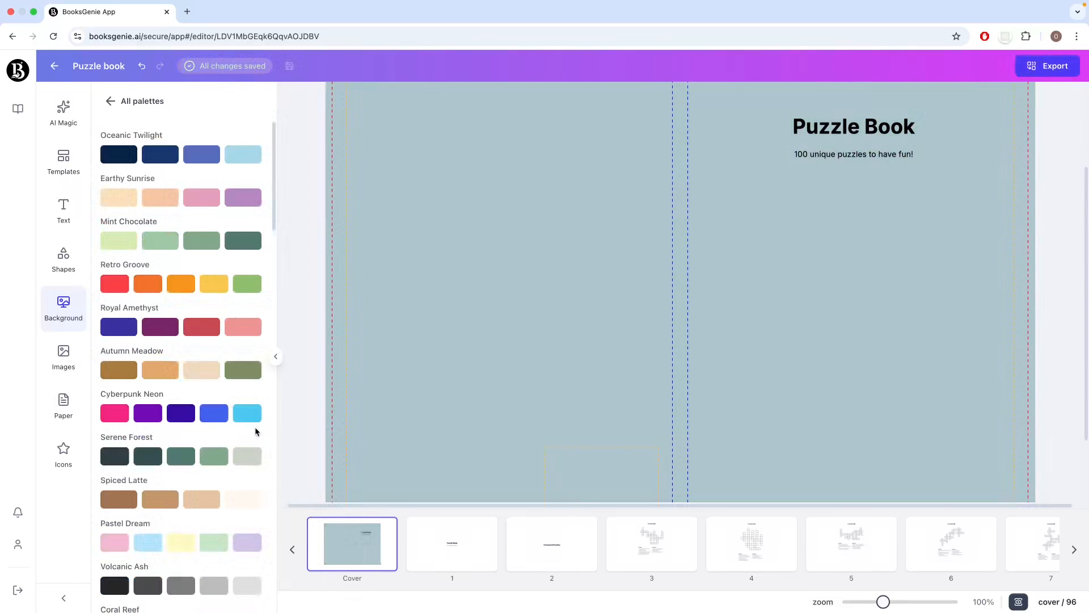
scroll(256, 431, "down", 3)
left_click(186, 460)
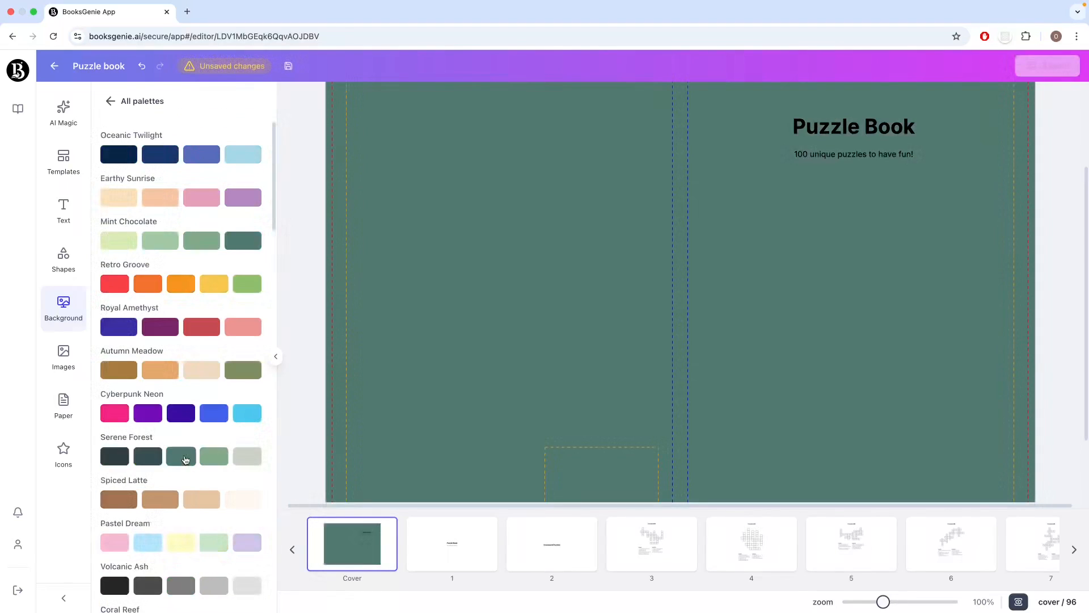
left_click(115, 458)
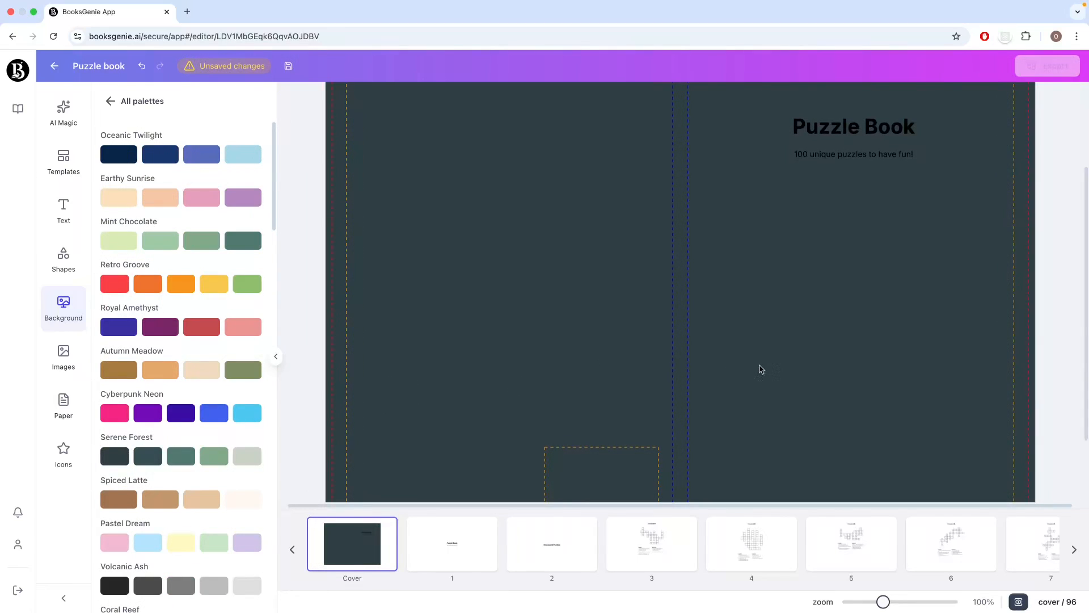
Step: Change the cover's grouped title and small text to the light blue of the Oceanic Twilight palette
scroll(824, 366, "up", 2)
left_click(849, 249)
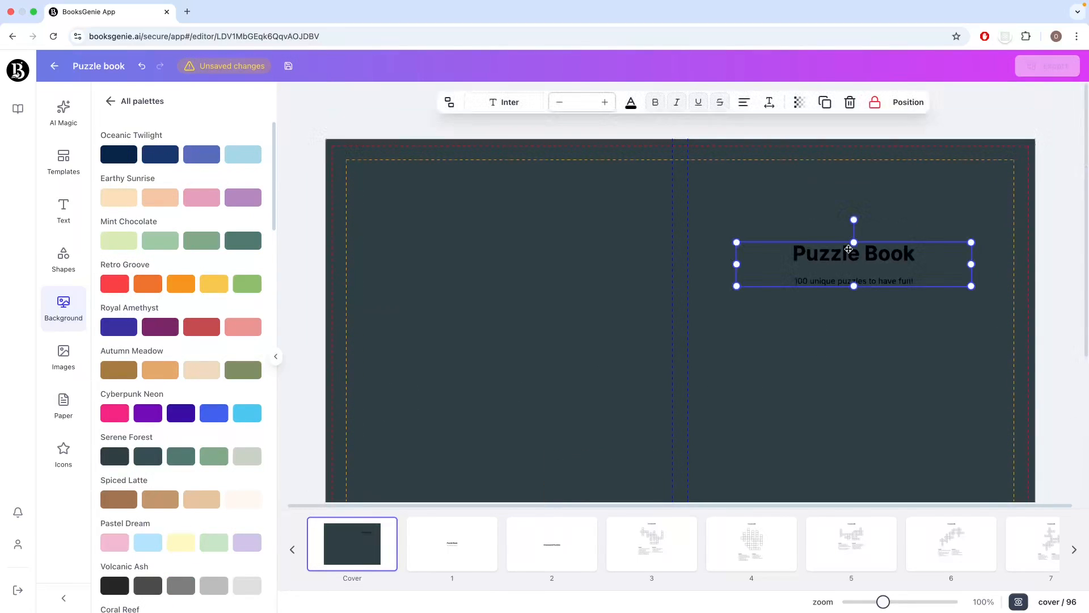
left_click(631, 103)
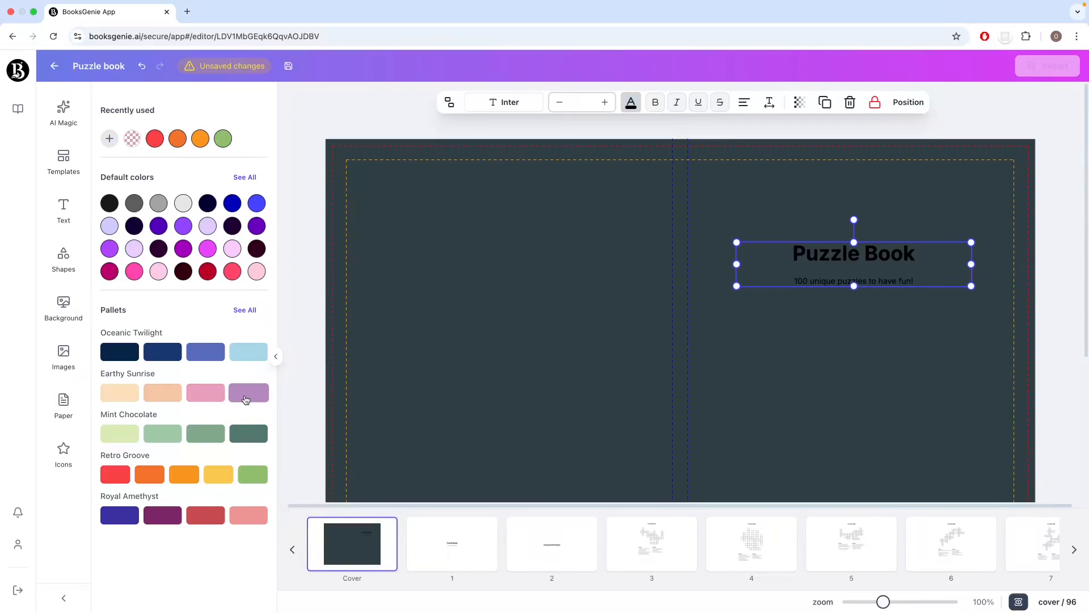
left_click(245, 309)
scroll(205, 451, "down", 10)
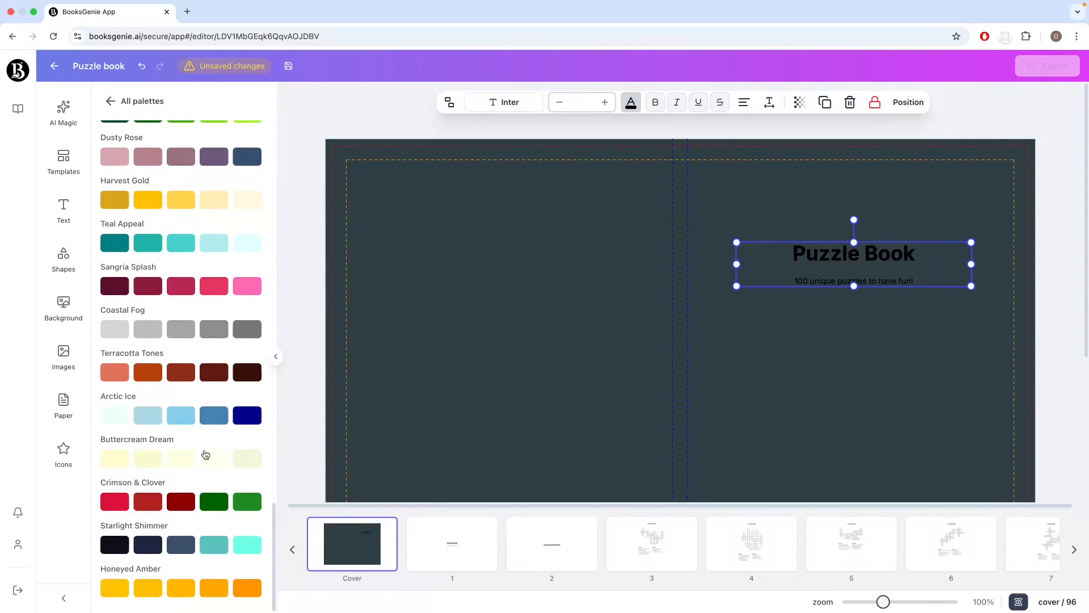
scroll(212, 454, "down", 5)
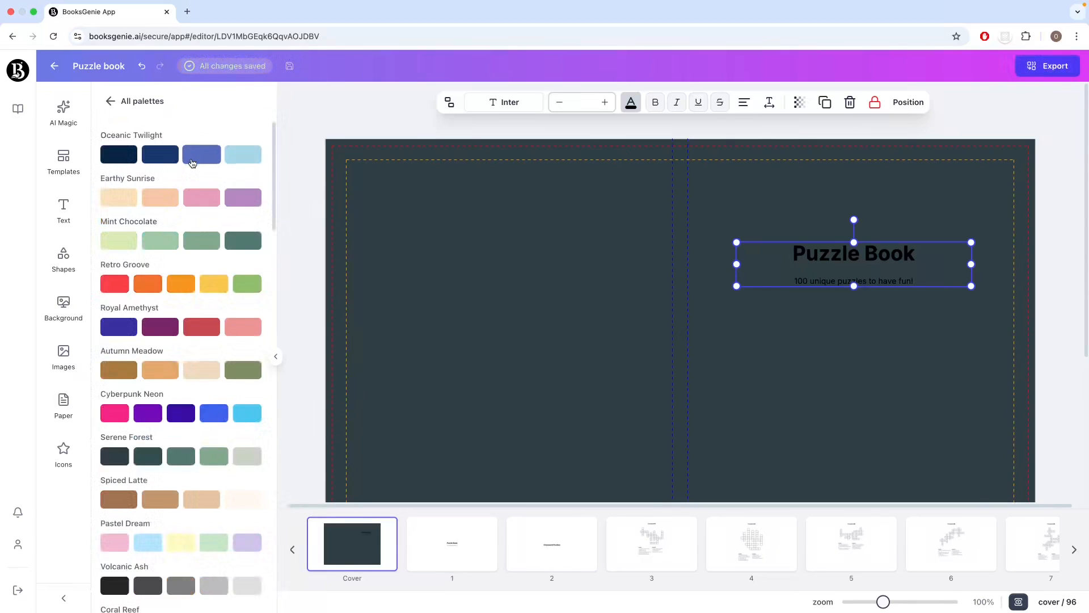
left_click(193, 163)
left_click(250, 159)
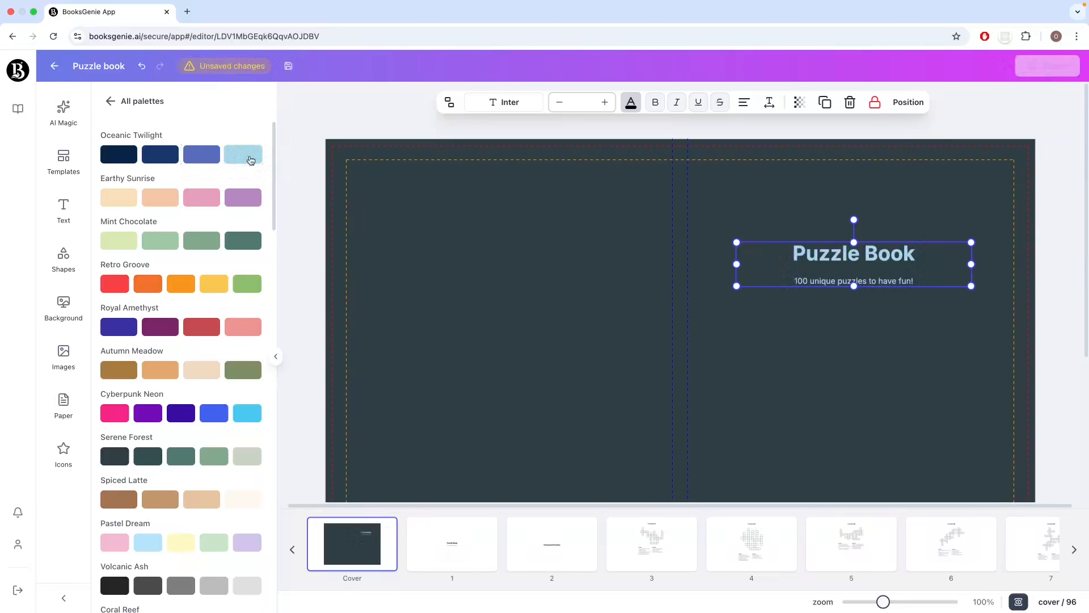
left_click(840, 353)
Step: Copy the Crossword #2 grid from page 4 onto the cover, placed at a reduced size below the title
scroll(840, 353, "down", 2)
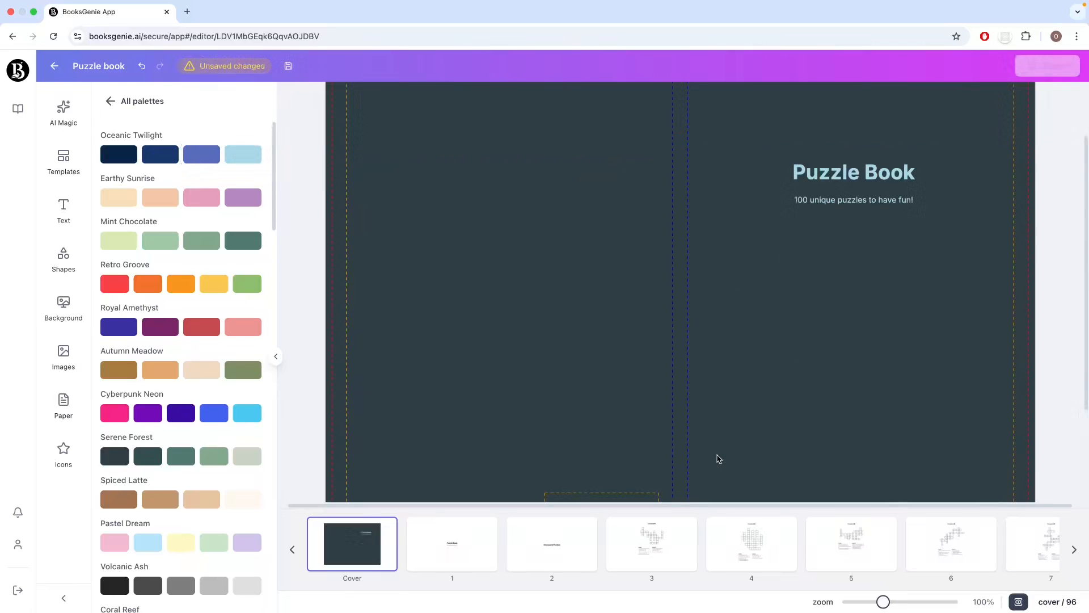
left_click(744, 546)
left_click(677, 342)
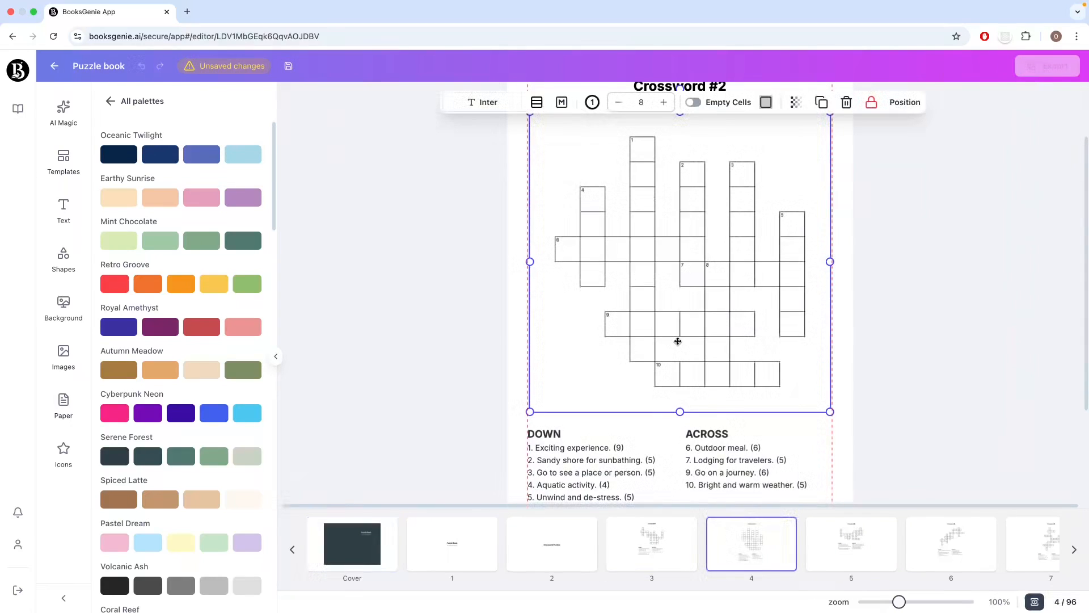
left_click(363, 541)
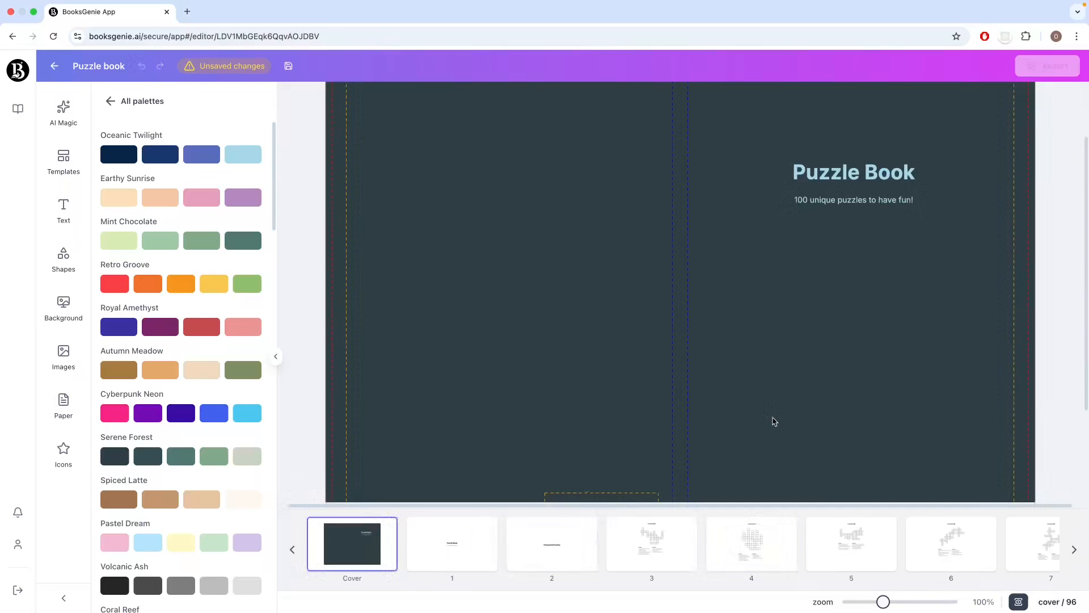
key("ctrl+v")
left_click_drag(631, 378, 866, 397)
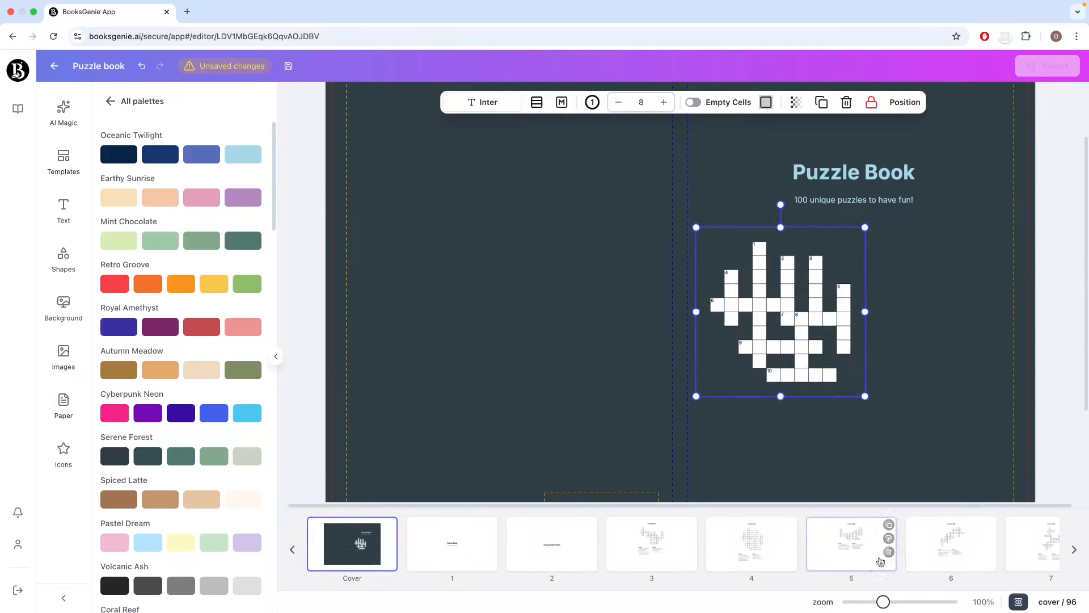
Step: Copy the WordSearch #4 letter grid from page 17 onto the cover
scroll(877, 539, "right", 15)
left_click(747, 549)
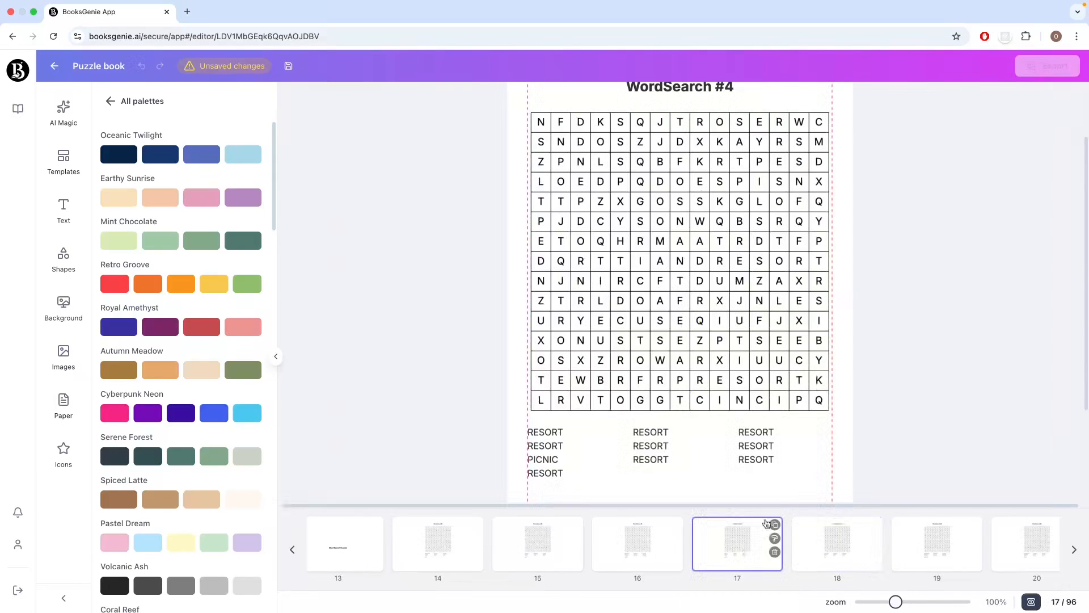
left_click(744, 340)
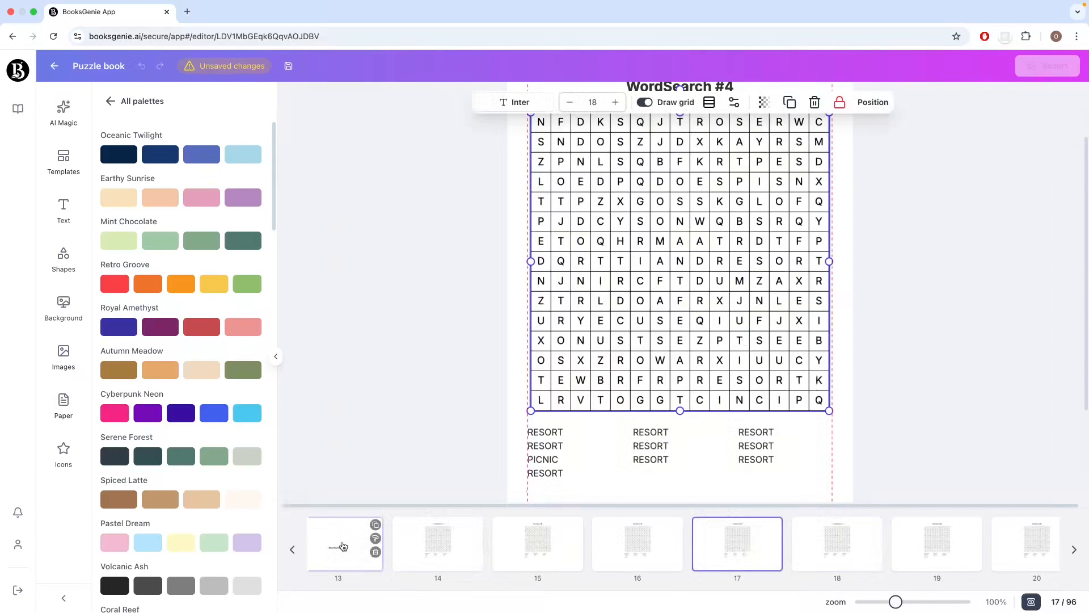
scroll(352, 548, "left", 10)
scroll(376, 551, "left", 5)
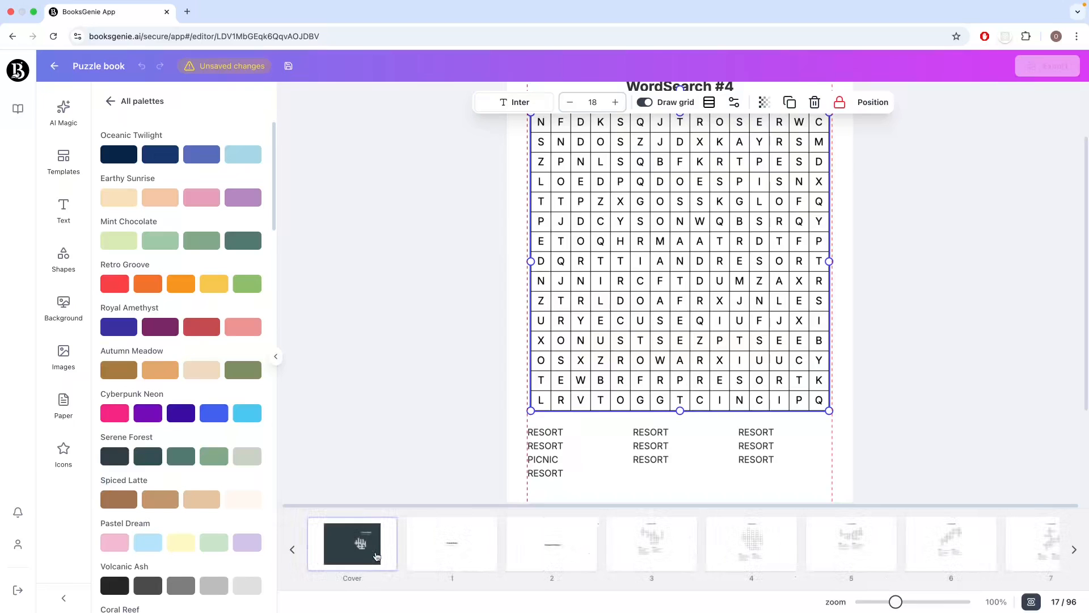
left_click(376, 552)
key("super+v")
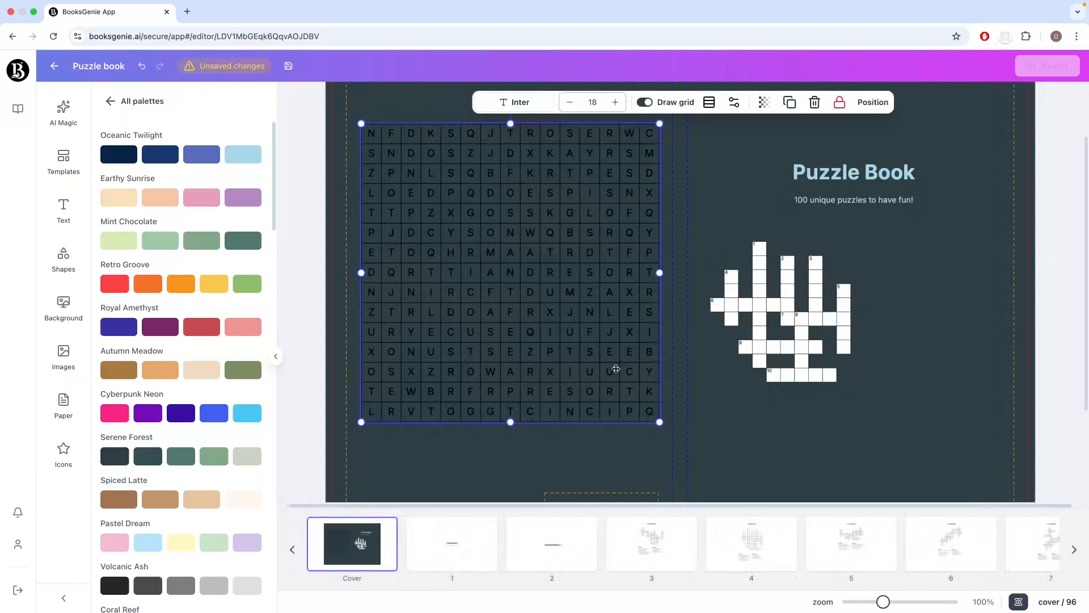
Step: Shrink the word search grid, place it to the right of the crossword on the front cover, and reduce its font size
left_click_drag(661, 424, 494, 245)
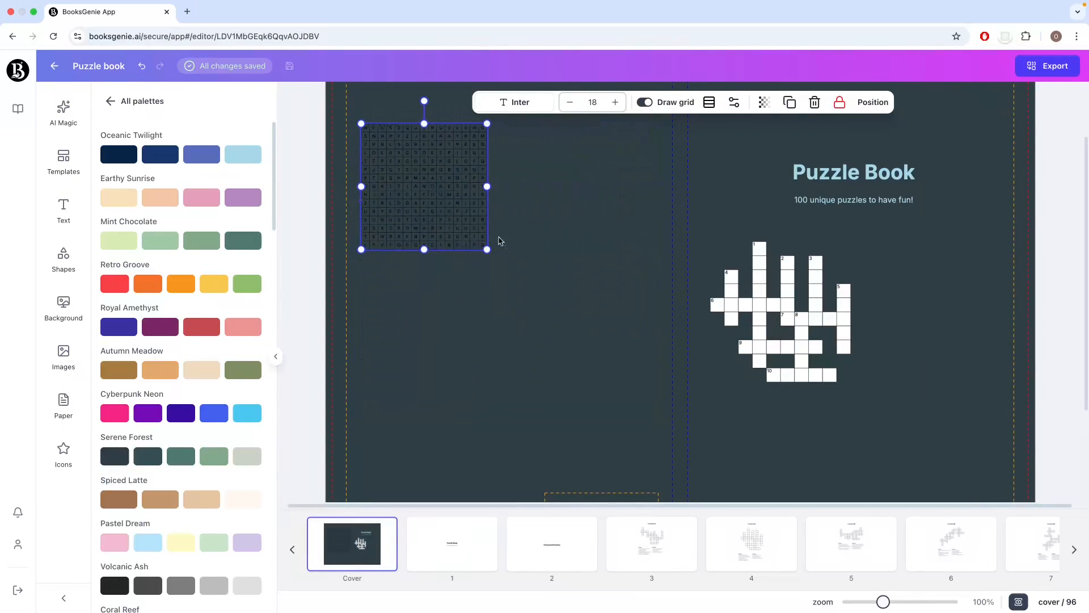
left_click_drag(450, 204, 959, 324)
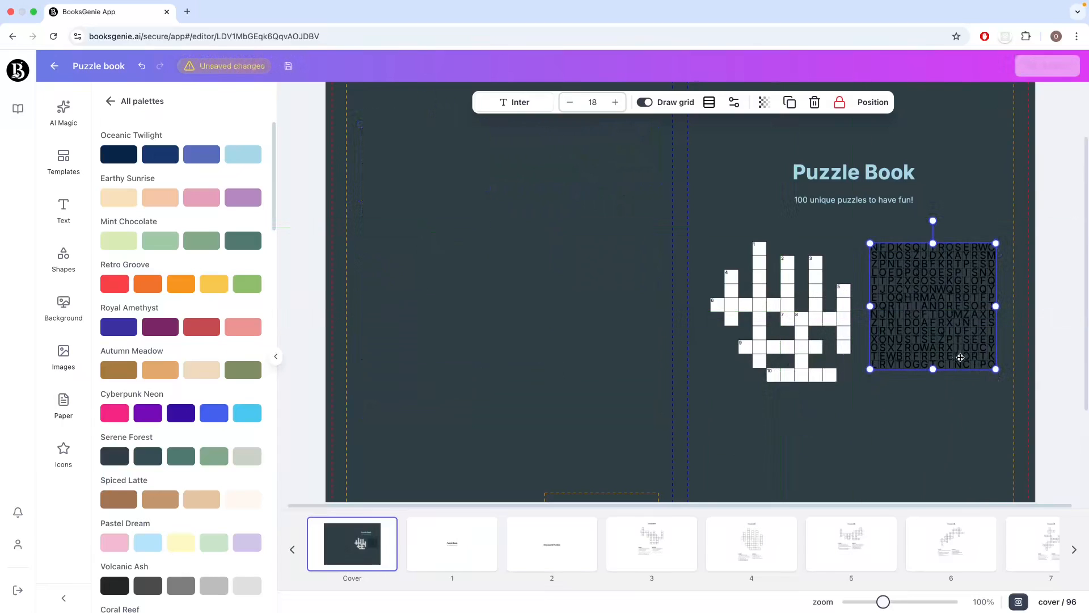
left_click(571, 107)
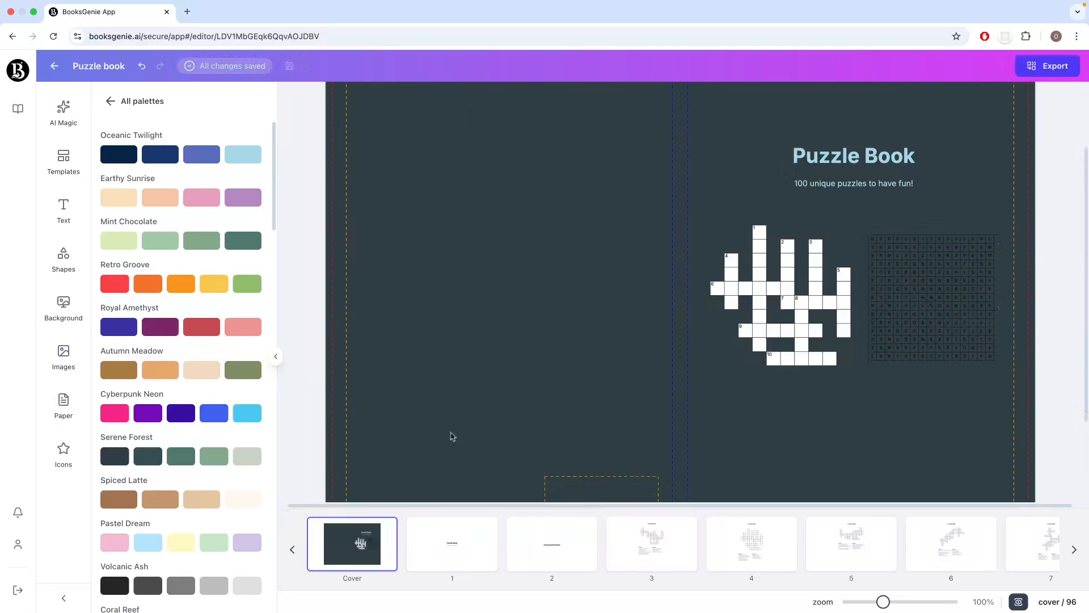
Step: Copy the Sudoku grid from page 36 onto the cover
scroll(858, 541, "right", 20)
scroll(860, 543, "right", 20)
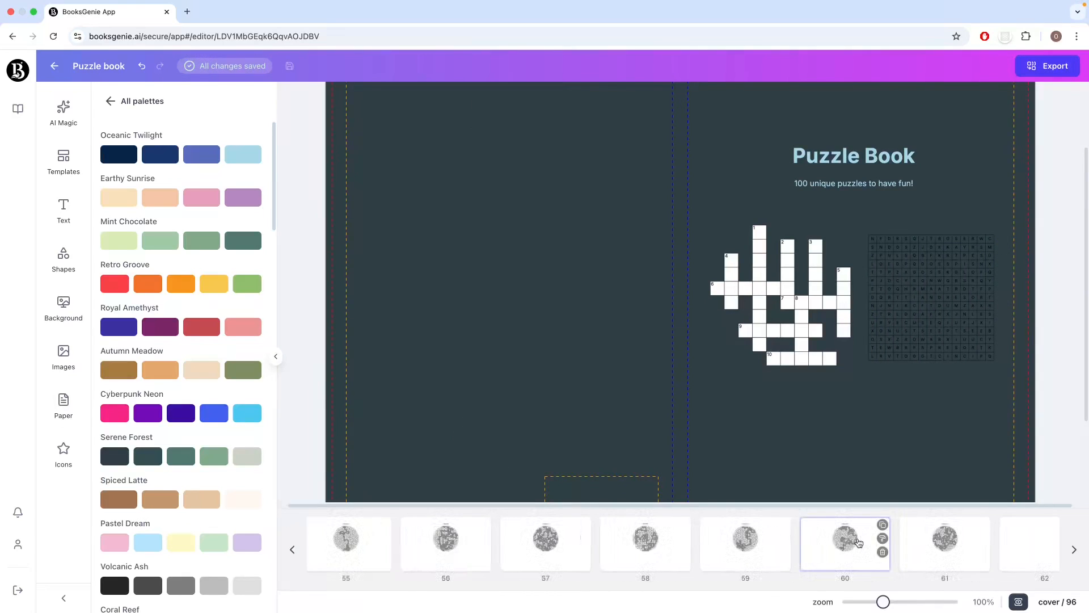
scroll(582, 547, "left", 10)
scroll(582, 546, "left", 15)
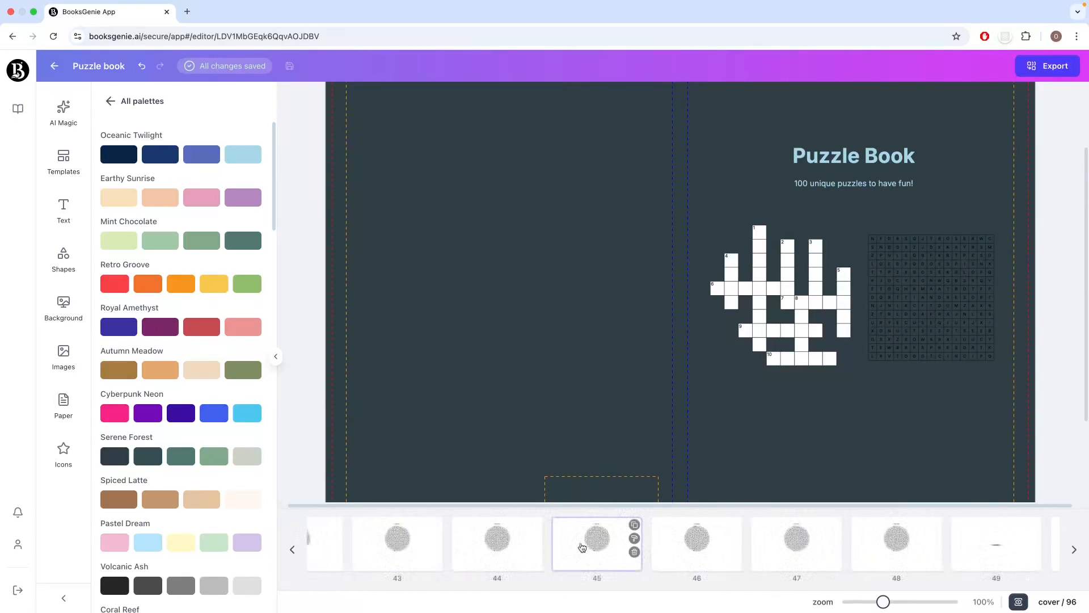
left_click(426, 548)
left_click(691, 335)
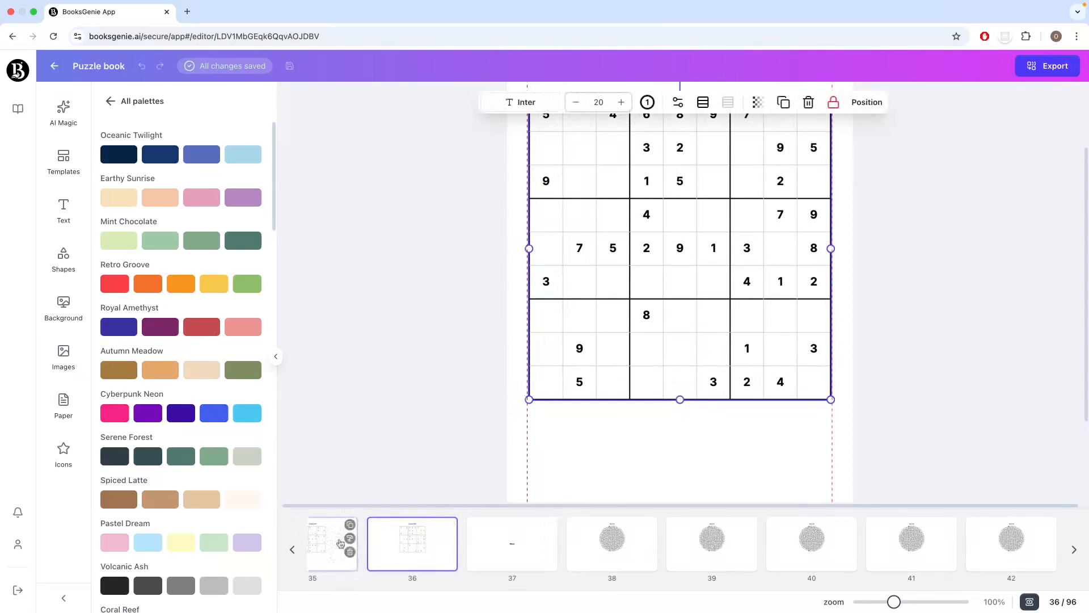
scroll(352, 544, "left", 20)
left_click(353, 544)
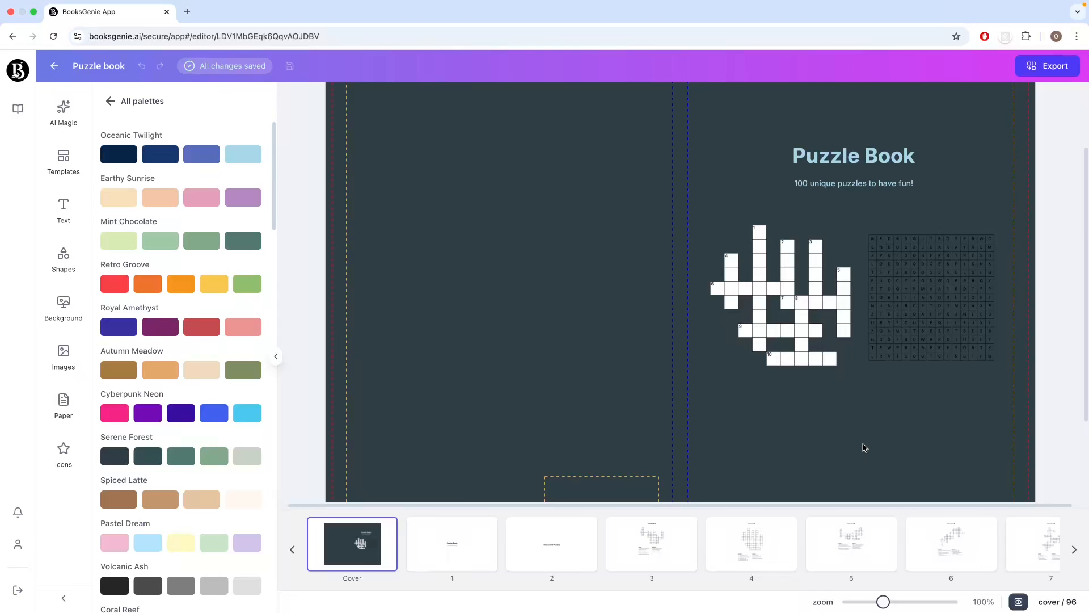
key("ctrl+v")
Step: Shrink the Sudoku grid, place it below the other puzzles on the front cover, and set its font size to 8
left_click_drag(661, 411, 491, 243)
left_click_drag(442, 177, 899, 456)
left_click(575, 103)
left_click(575, 102)
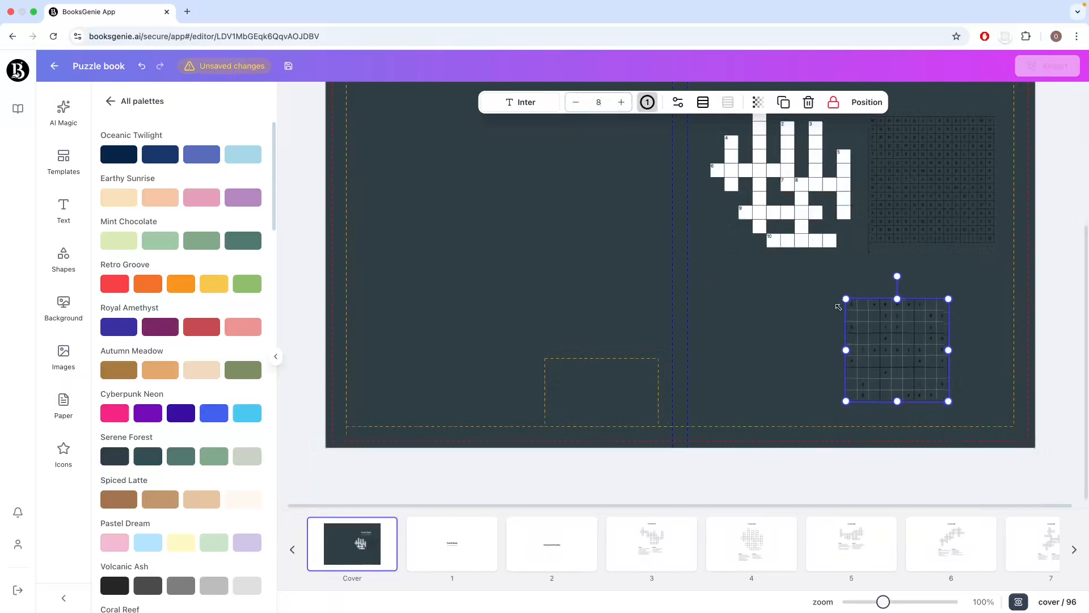
Step: Shrink the Sudoku, word search and crossword on the front cover, and set the word search font size to 6
left_click_drag(839, 306, 842, 311)
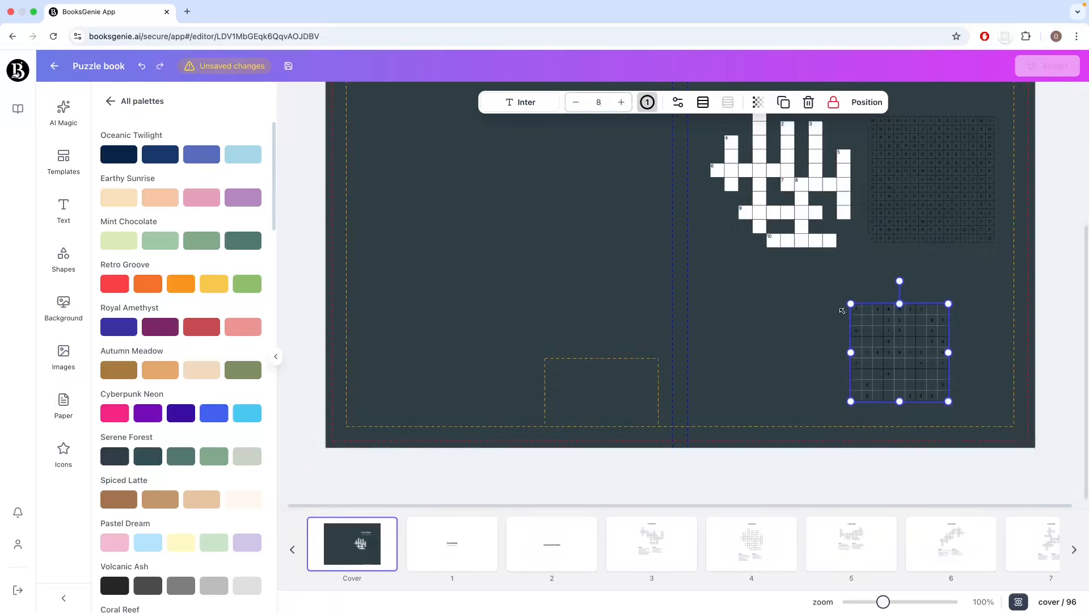
left_click(920, 216)
left_click_drag(994, 243, 950, 196)
left_click(570, 103)
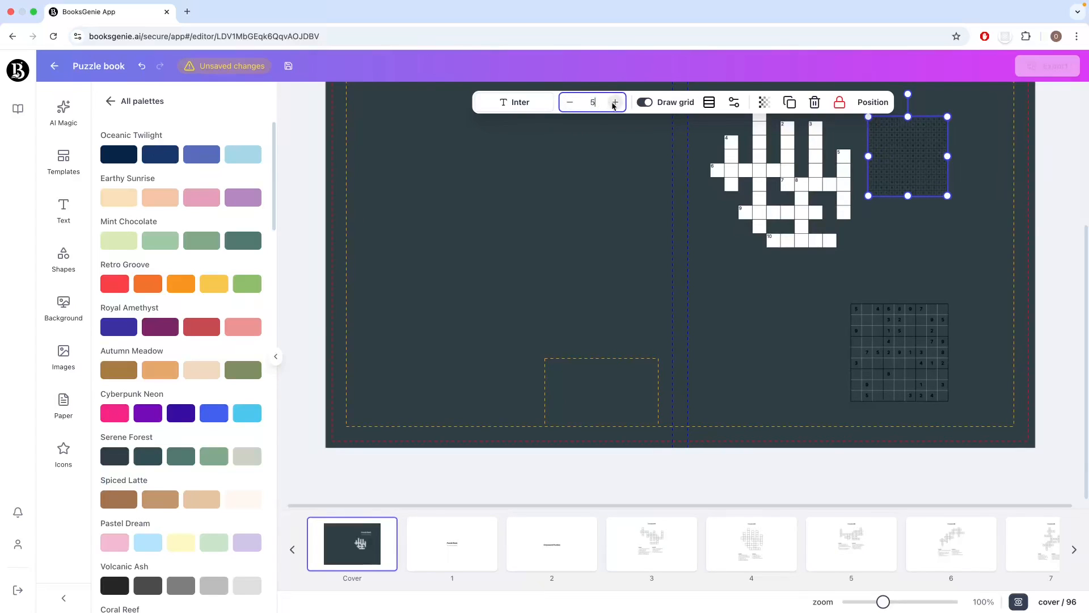
left_click(777, 195)
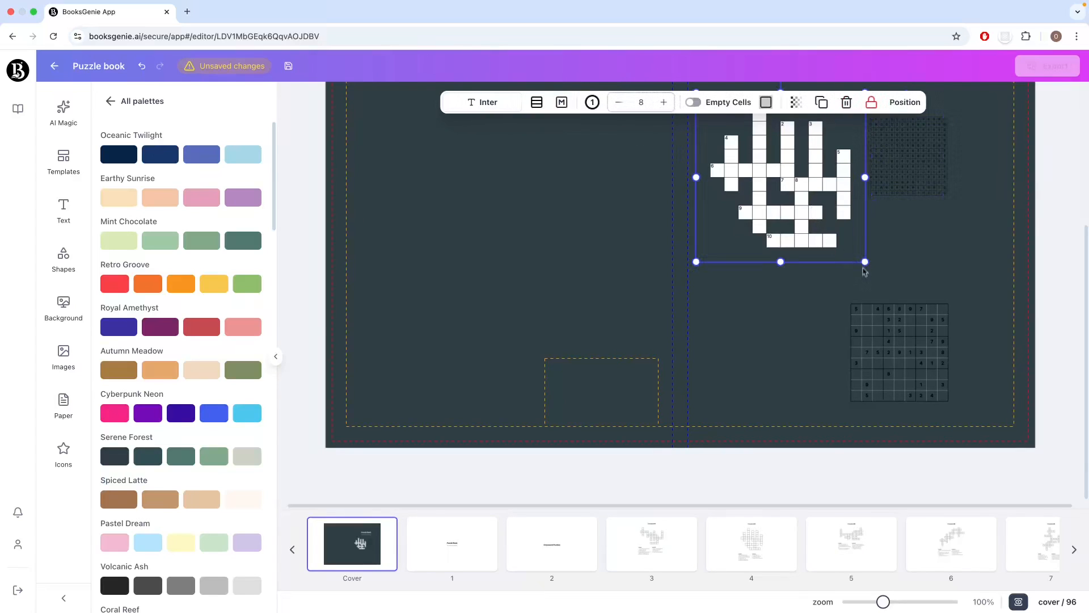
left_click_drag(865, 263, 824, 222)
Step: Copy the circular maze from page 57 onto the cover and place it, reduced, beneath the crossword beside the Sudoku
scroll(887, 542, "right", 20)
scroll(895, 542, "left", 10)
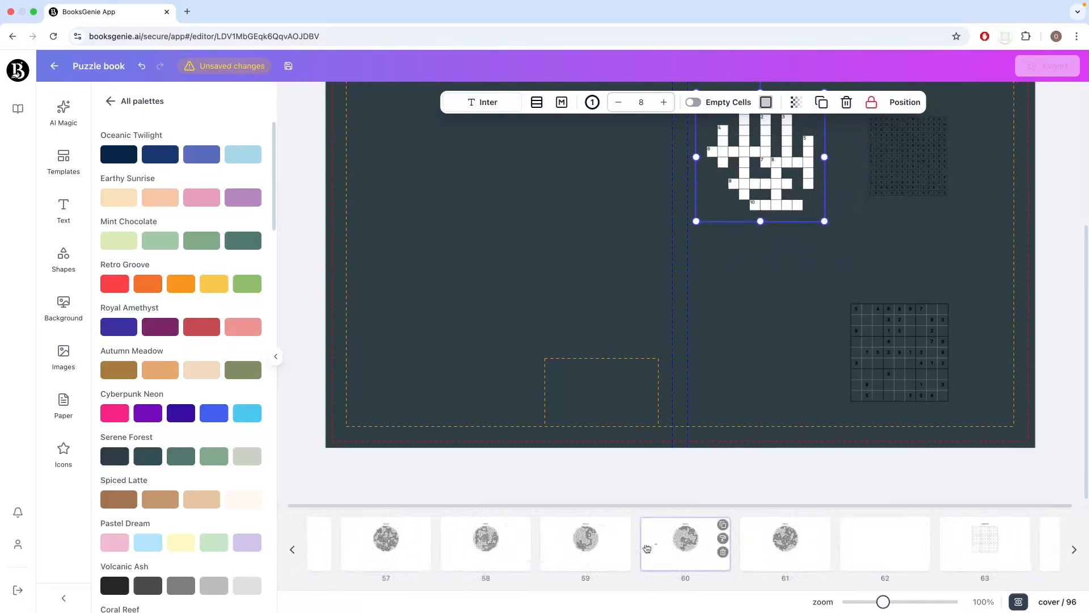
left_click(412, 543)
left_click(723, 216)
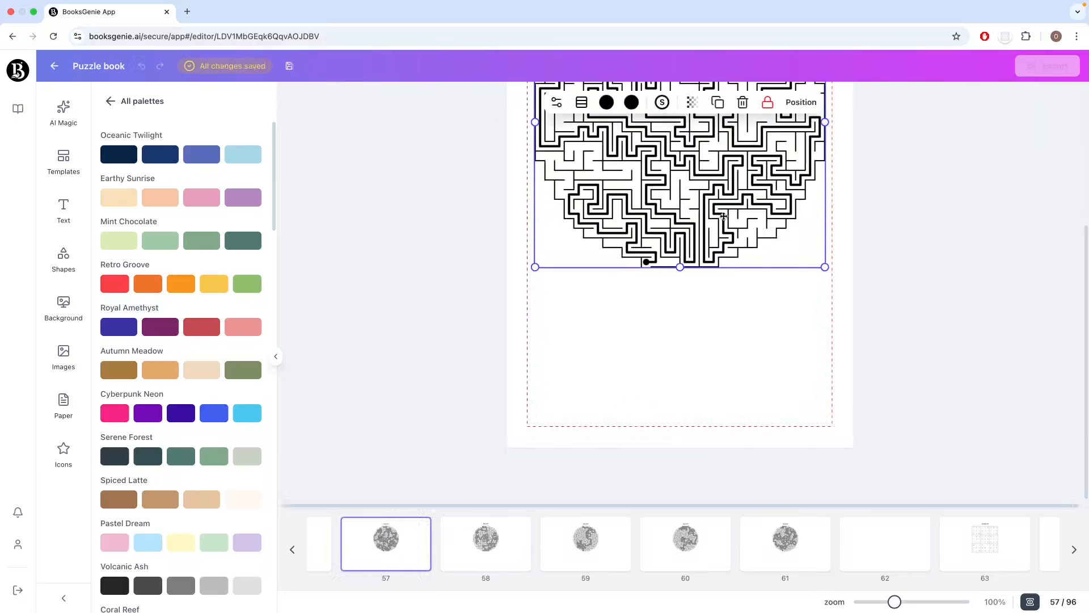
scroll(386, 544, "left", 20)
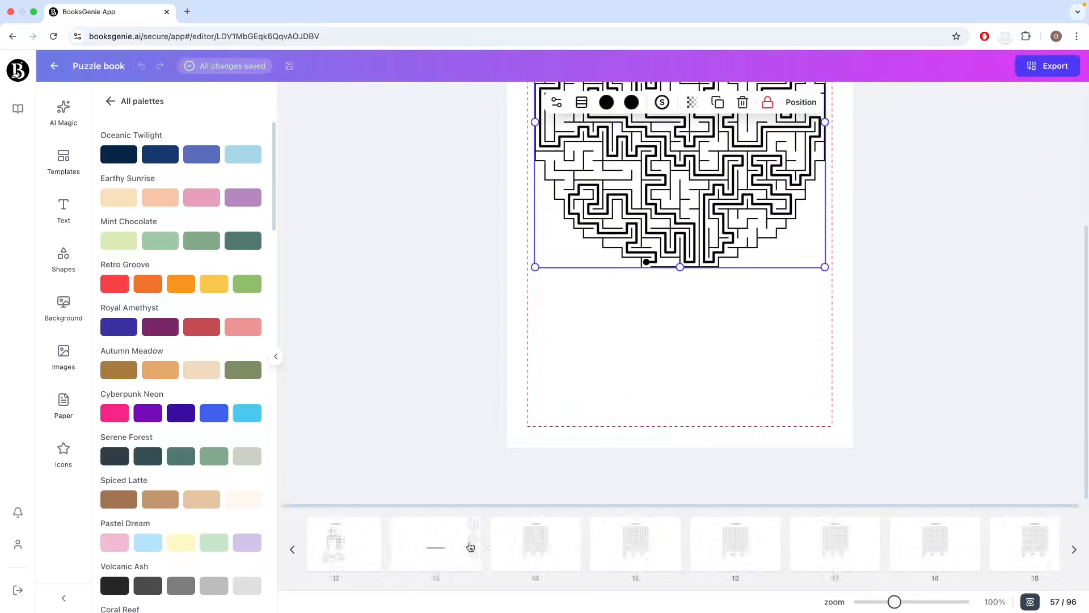
left_click(382, 553)
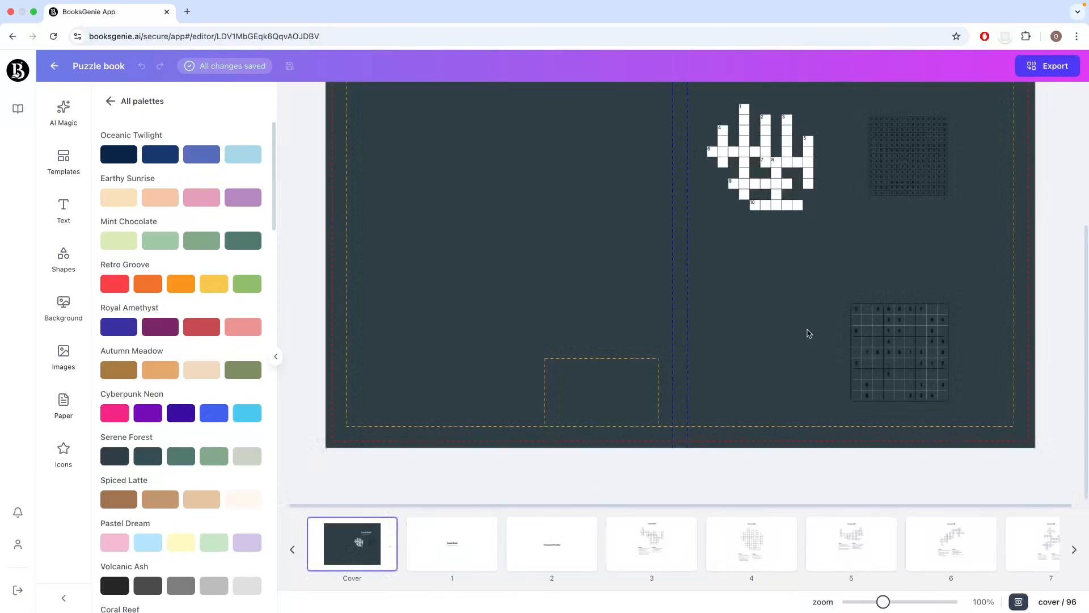
key("ctrl+v")
left_click_drag(656, 278, 793, 355)
Step: Add a square below the front cover's subtitle, enlarge it over the puzzle area, and round its corners
scroll(776, 381, "up", 2)
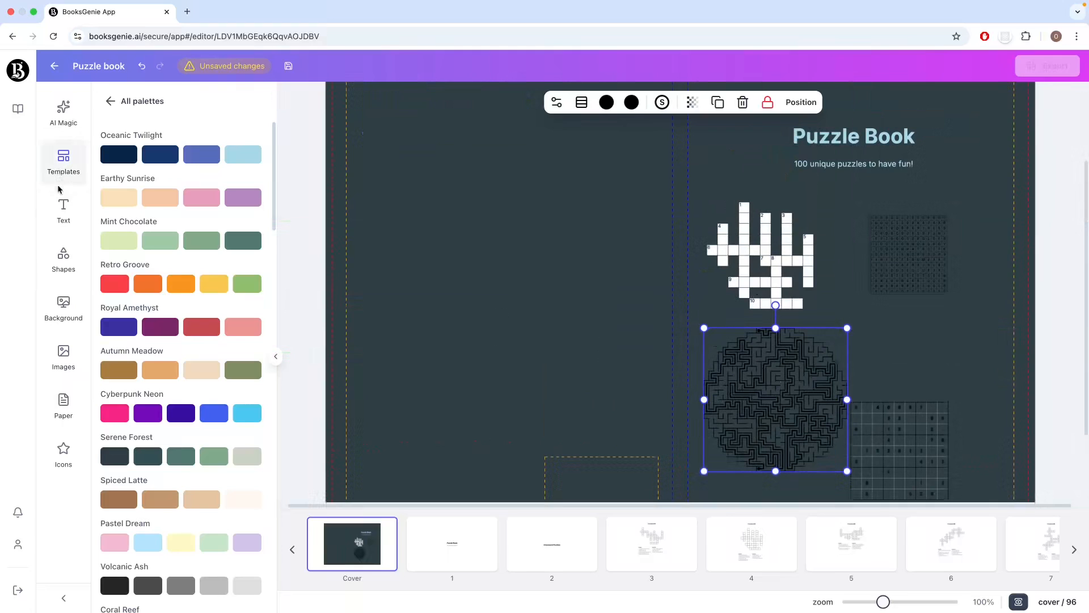
left_click(63, 259)
left_click(143, 148)
left_click_drag(408, 110, 998, 478)
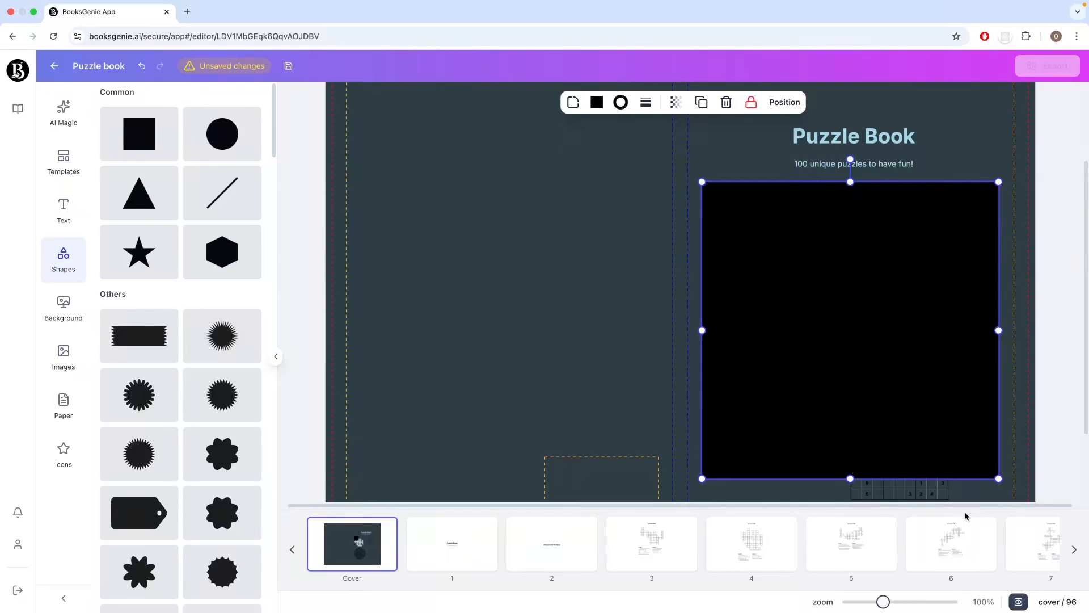
left_click(577, 108)
left_click_drag(505, 149, 546, 153)
left_click(868, 305)
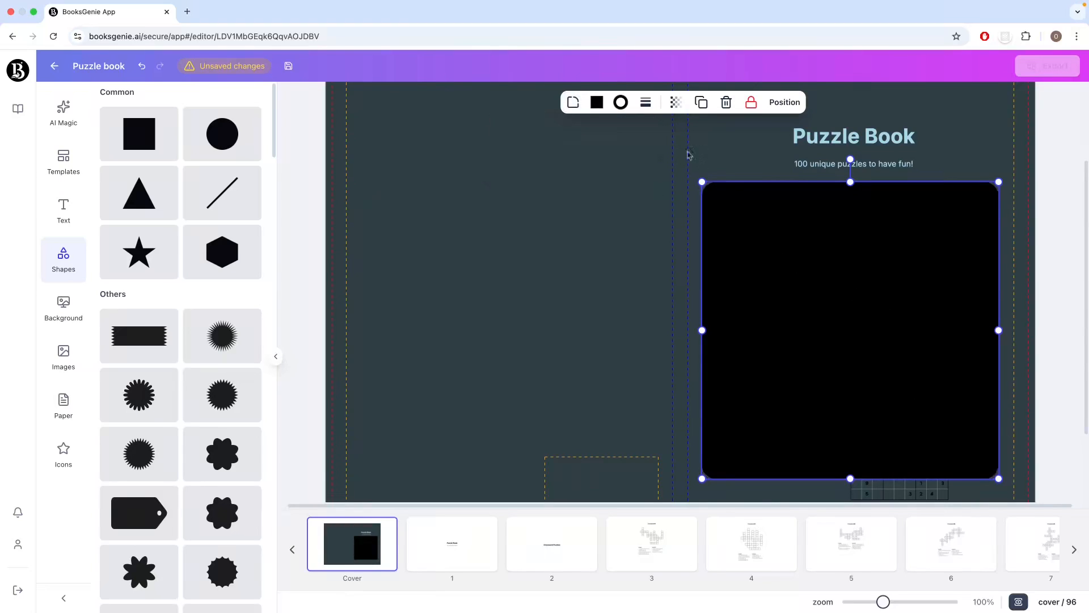
Step: Fill the rounded square on the front cover with white
left_click(599, 104)
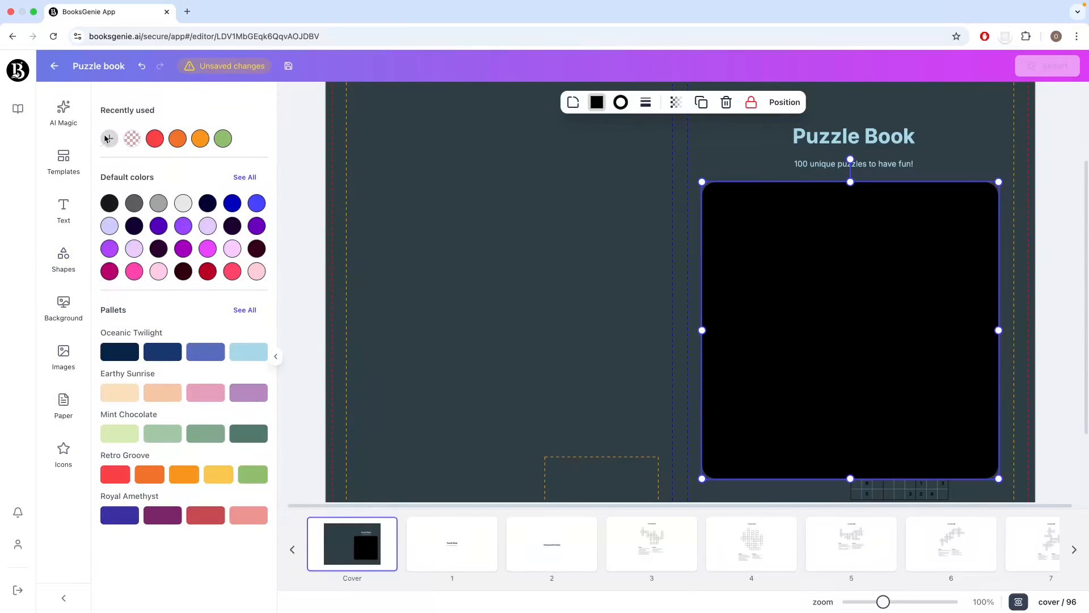
left_click(108, 139)
left_click(245, 389)
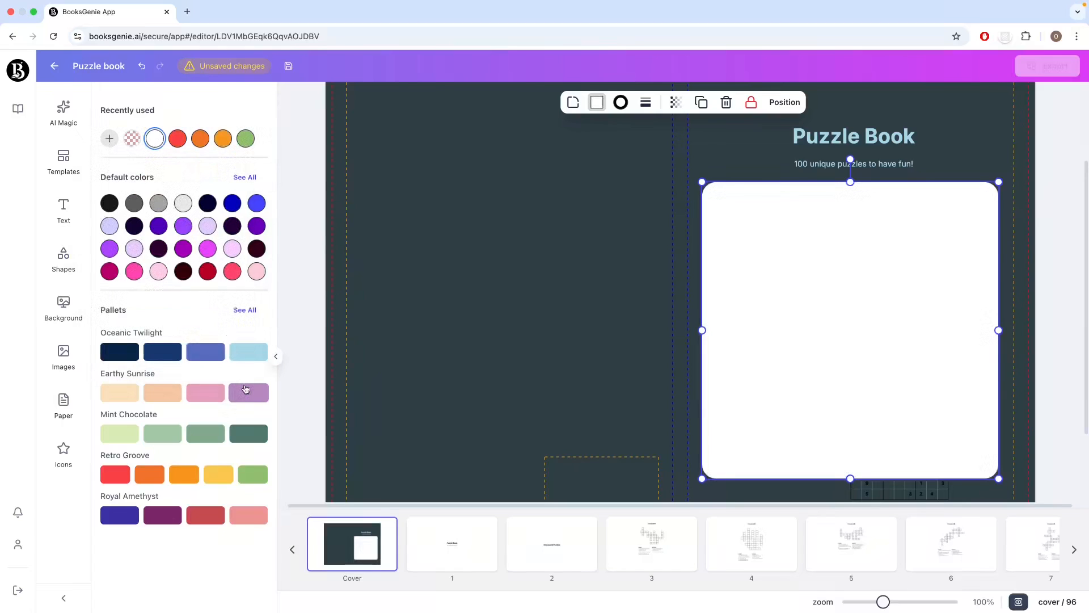
left_click(640, 337)
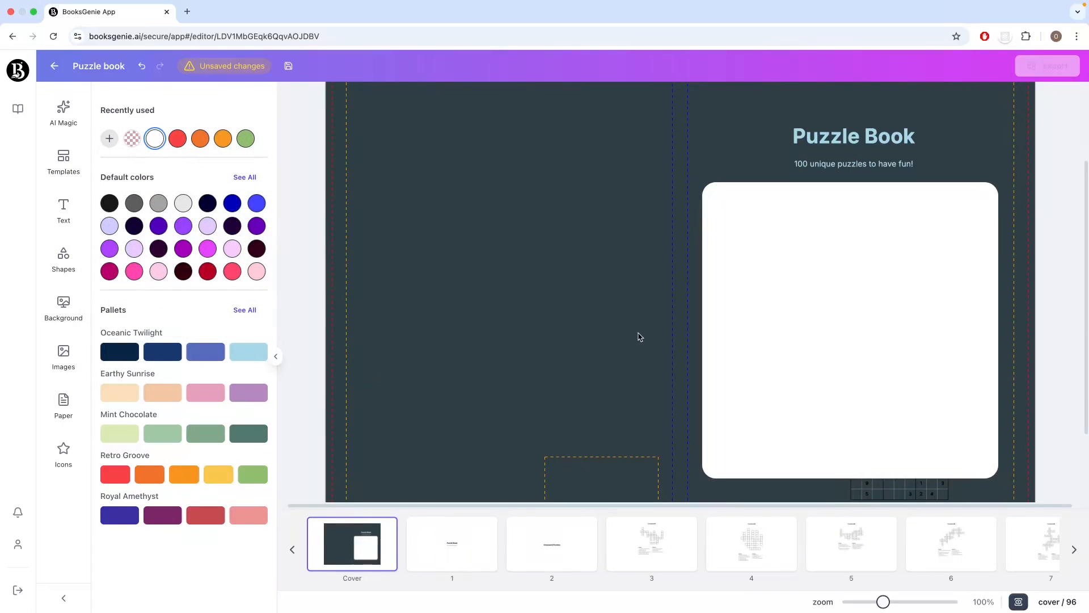
Step: Send the white rounded square to the back so it sits behind all the puzzles
right_click(805, 338)
mouse_move(888, 541)
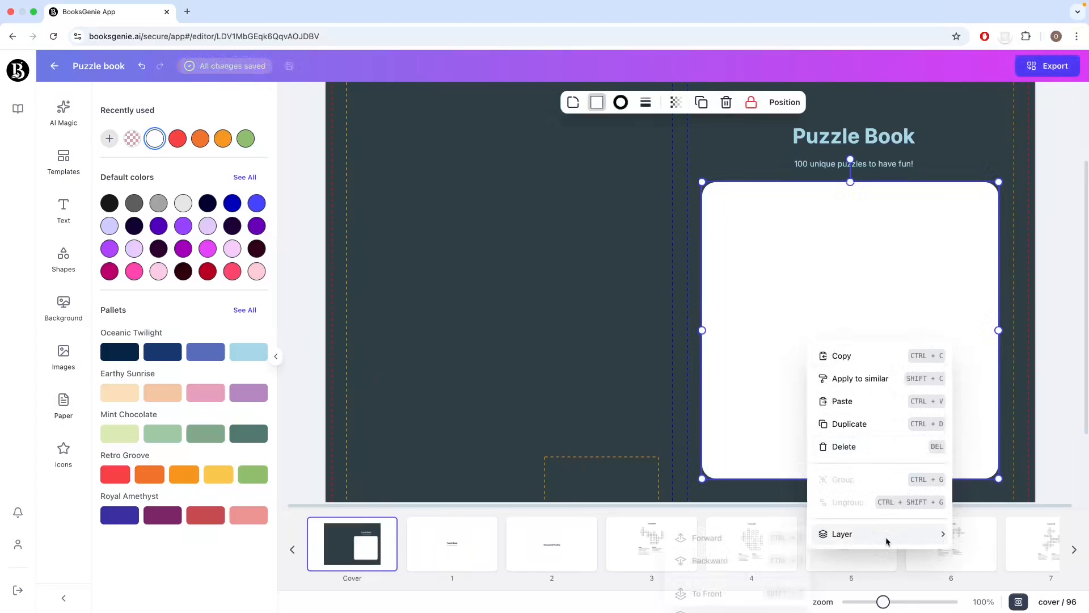
left_click(724, 560)
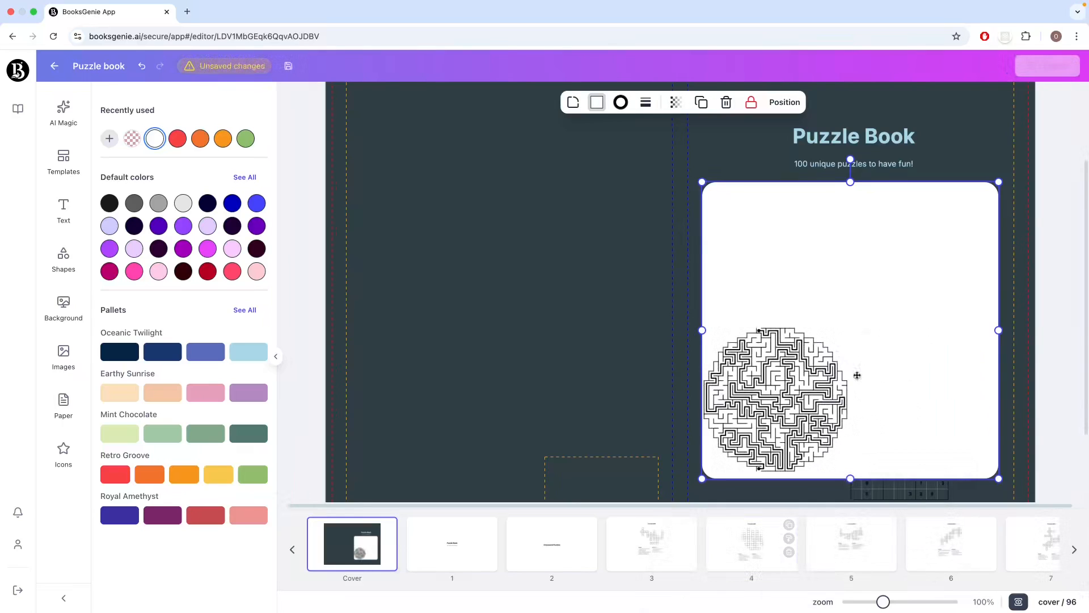
right_click(898, 322)
mouse_move(968, 516)
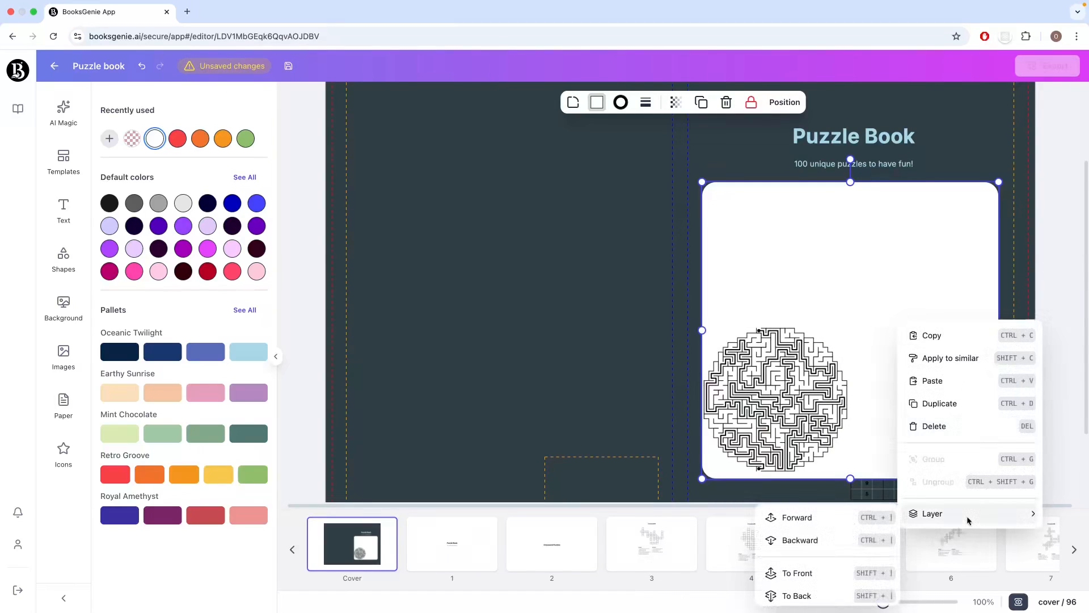
left_click(825, 596)
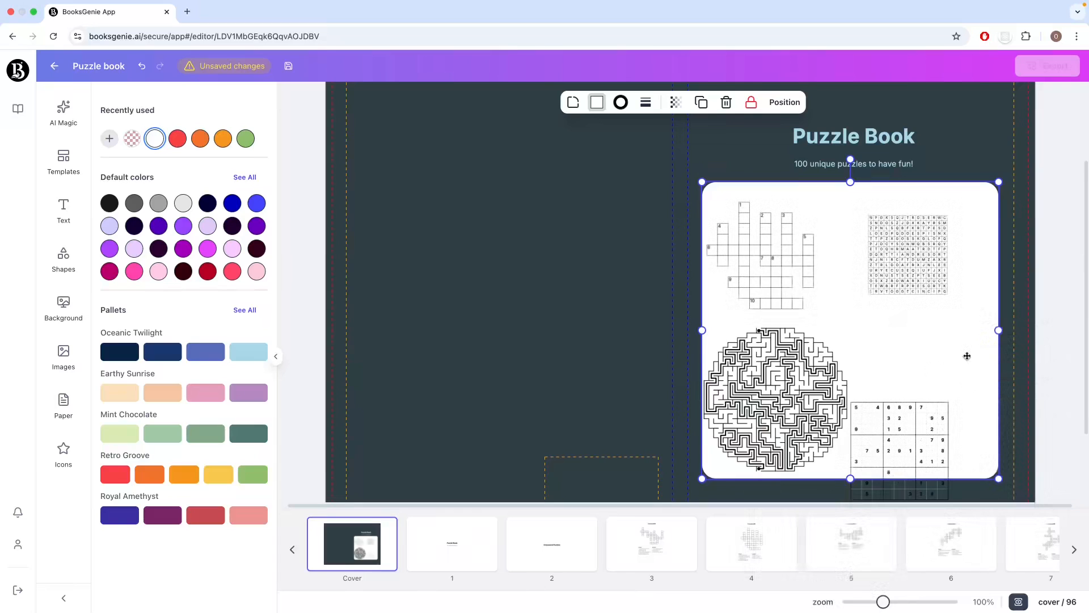
Step: Fit the crossword, a smaller maze and a slightly larger Sudoku inside the white panel in a two-by-two layout
left_click(804, 285)
left_click_drag(804, 285, 829, 289)
left_click(800, 402)
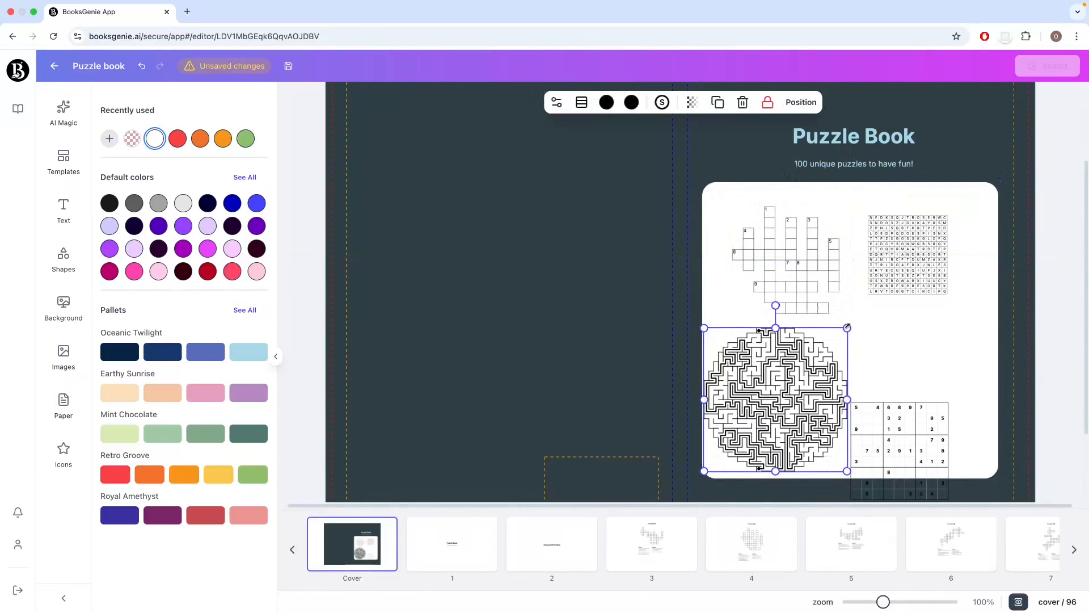
left_click_drag(847, 327, 817, 358)
left_click_drag(761, 422, 784, 394)
left_click_drag(904, 452, 922, 378)
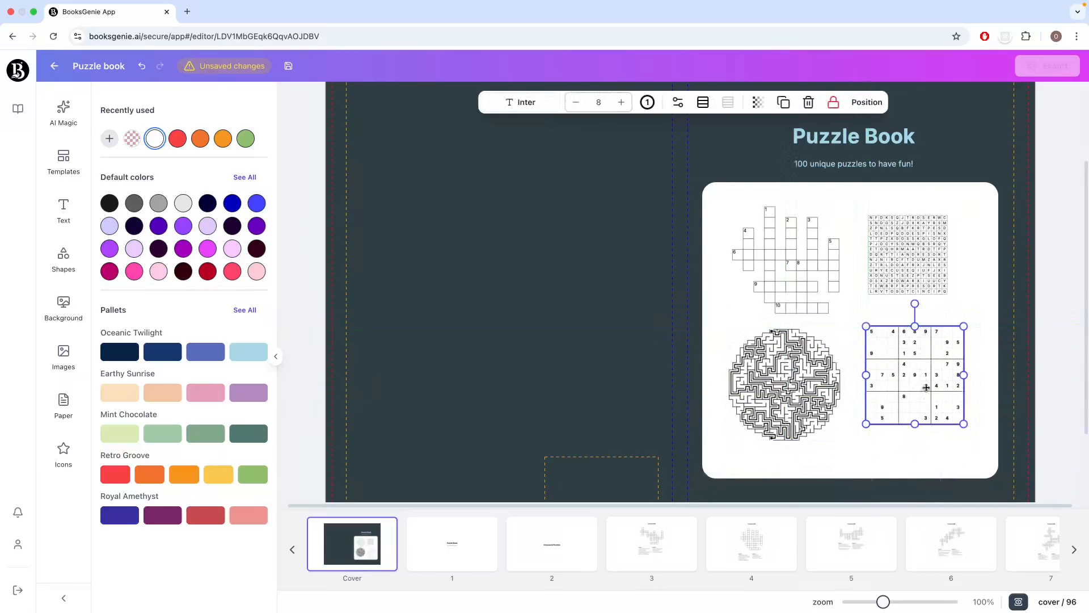
left_click_drag(964, 424, 978, 438)
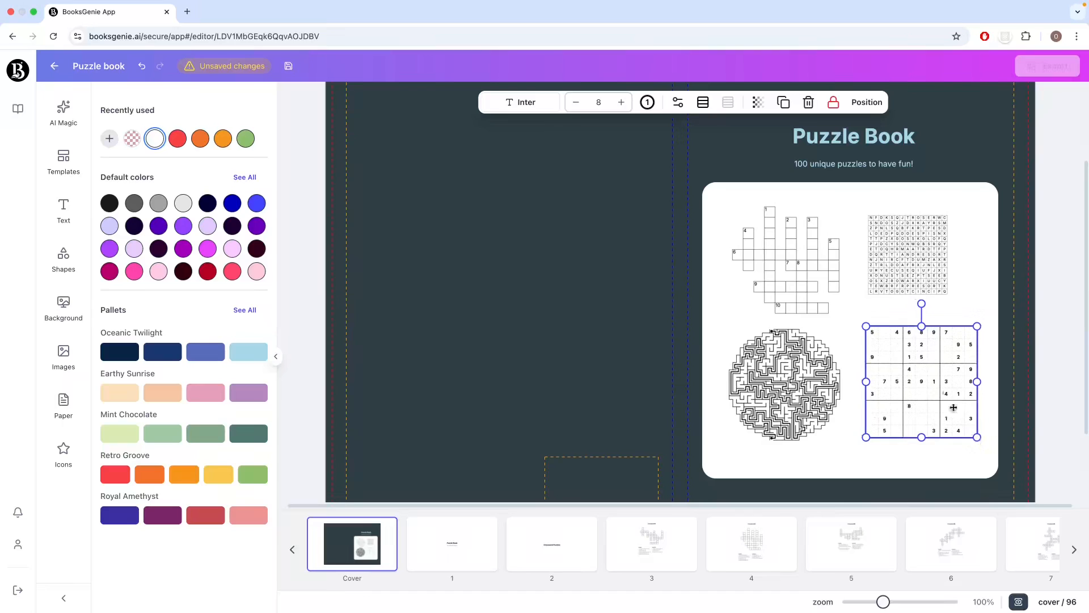
Step: Enlarge the word search to the Sudoku's width, nudge the crossword left, and slightly enlarge and shift the Sudoku beneath the word search
left_click(908, 273)
mouse_move(948, 294)
left_mouse_down()
mouse_move(975, 321)
mouse_move(931, 281)
left_mouse_up()
left_click_drag(974, 310, 980, 319)
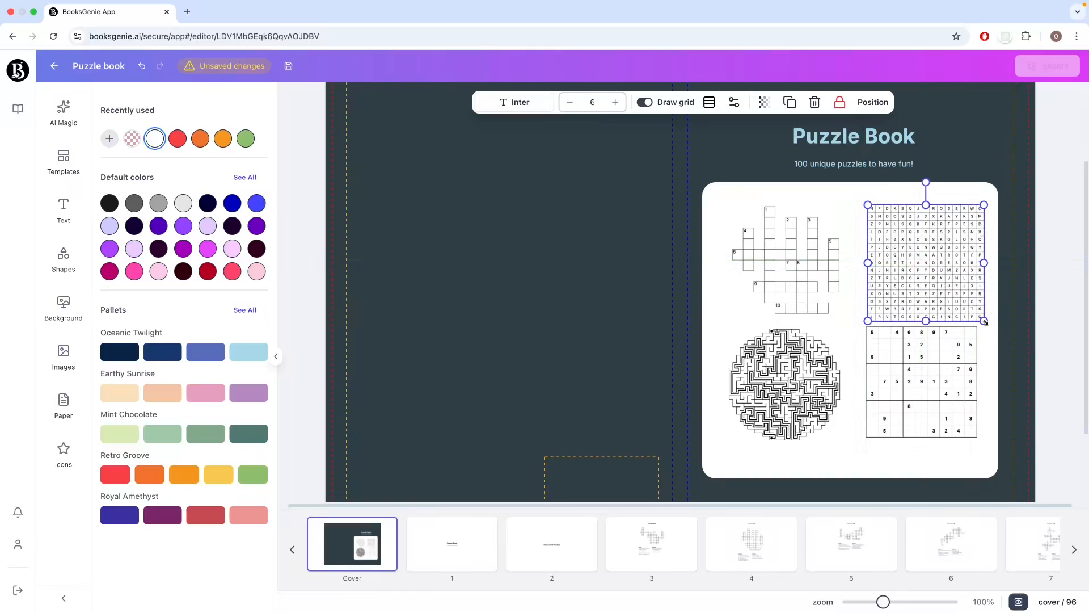
left_click_drag(795, 299, 786, 296)
left_click(931, 290)
left_click_drag(930, 289, 934, 289)
left_click_drag(937, 377, 943, 378)
left_click_drag(982, 442, 987, 447)
left_click(947, 467)
Step: Enlarge the maze slightly and centre it below the crossword
left_click(789, 418)
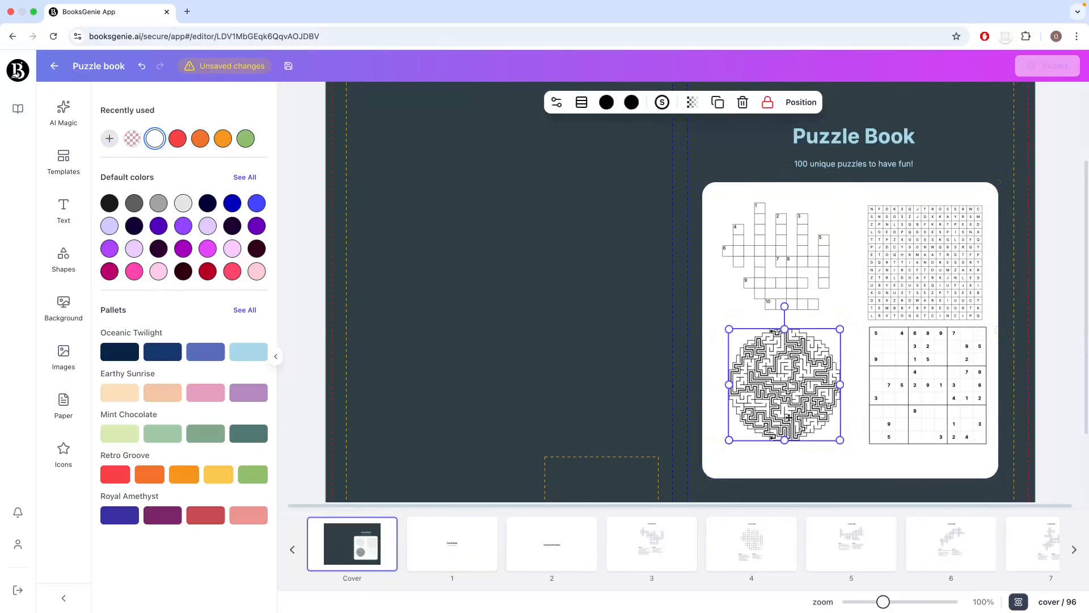
left_click_drag(842, 441, 853, 453)
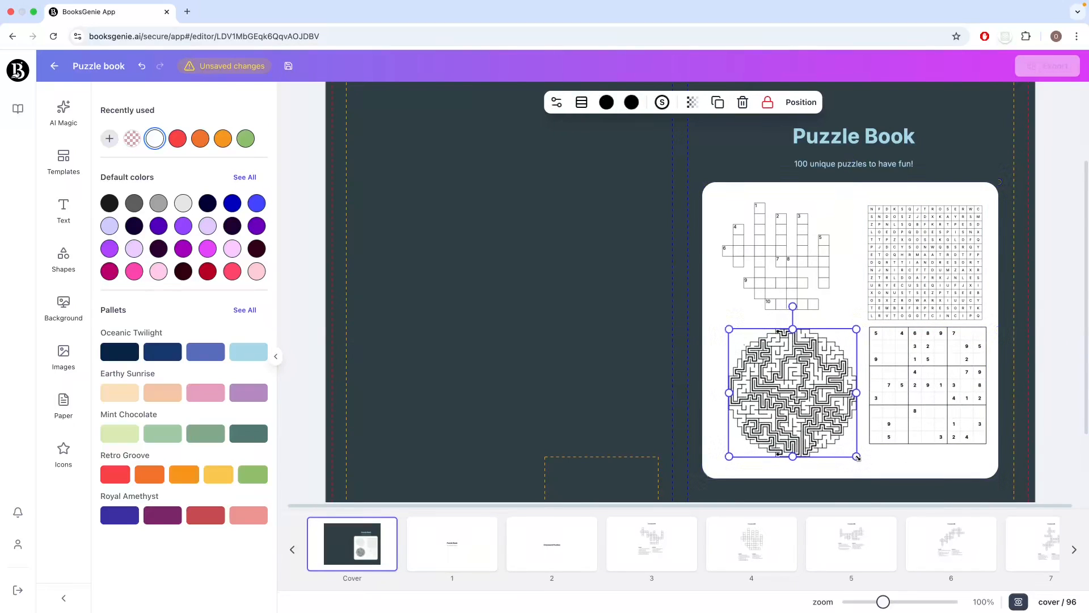
left_click_drag(775, 409, 763, 403)
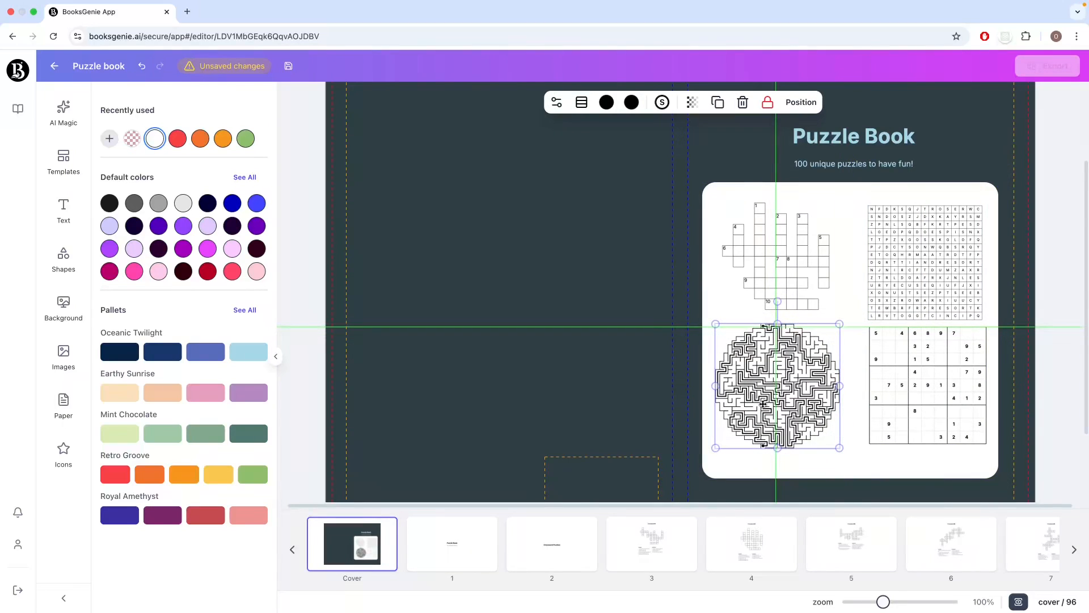
left_click(587, 400)
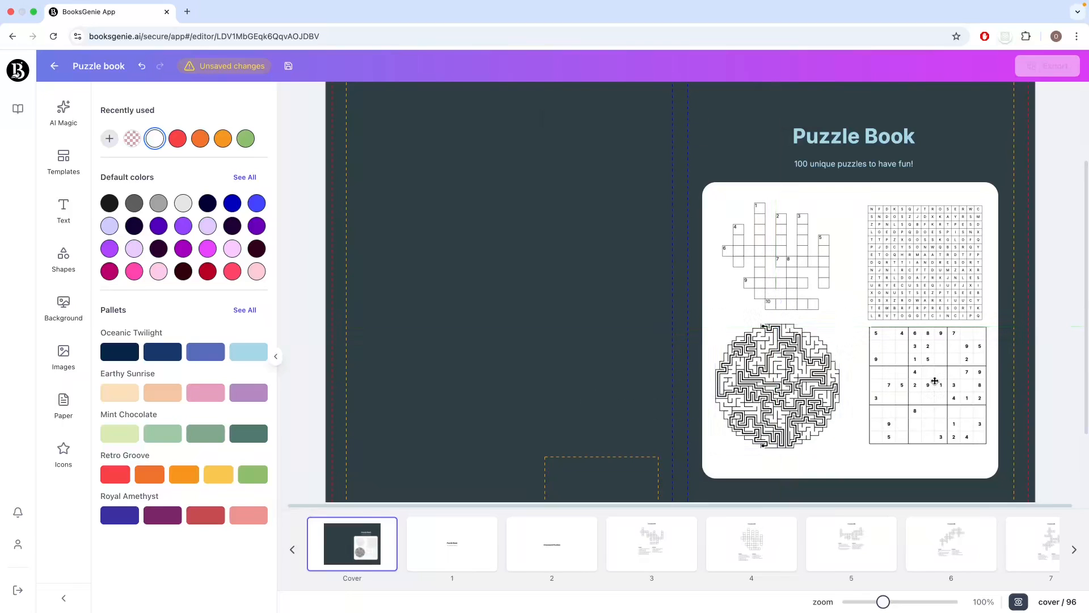
Step: Swap the positions of the maze and Sudoku on the white panel, and move the title block further above it
left_click_drag(791, 397, 953, 402)
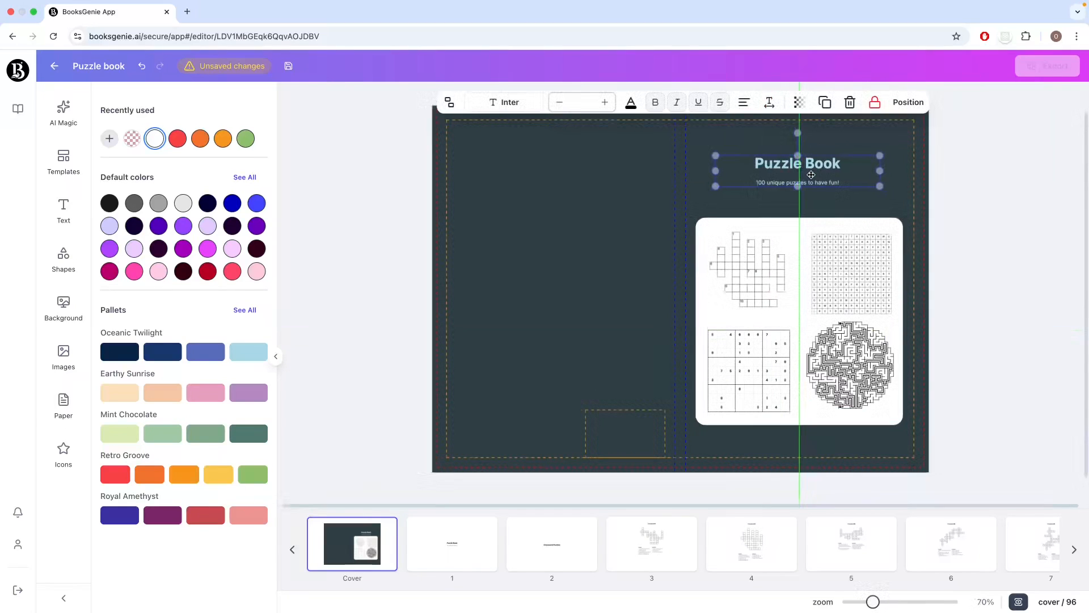
left_click_drag(823, 187, 826, 194)
left_click(943, 236)
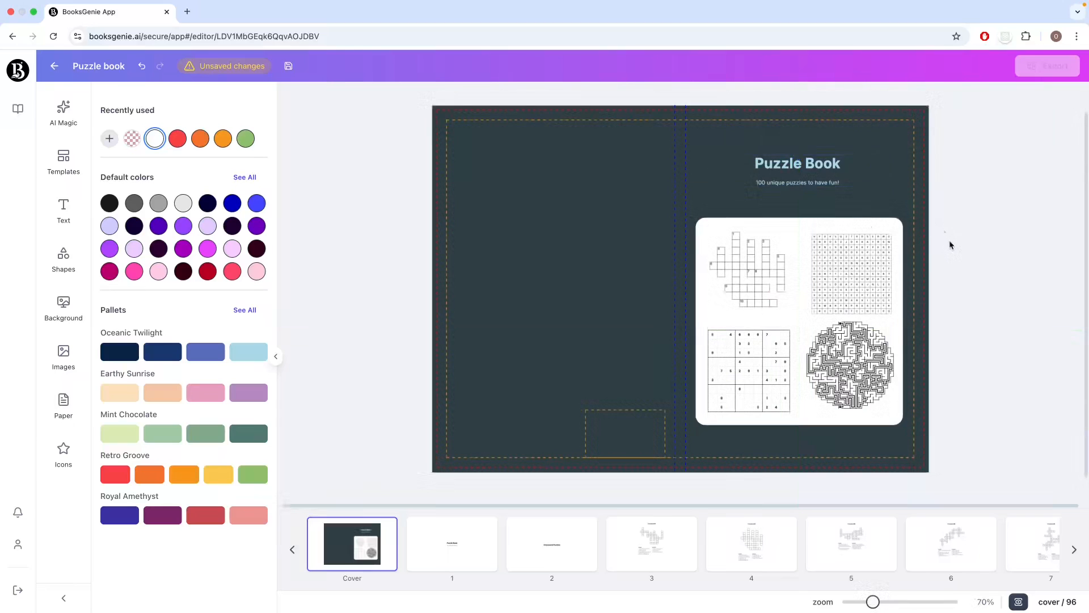
Step: Nudge the word search up within the white panel and enlarge the maze below it slightly
left_click(763, 291)
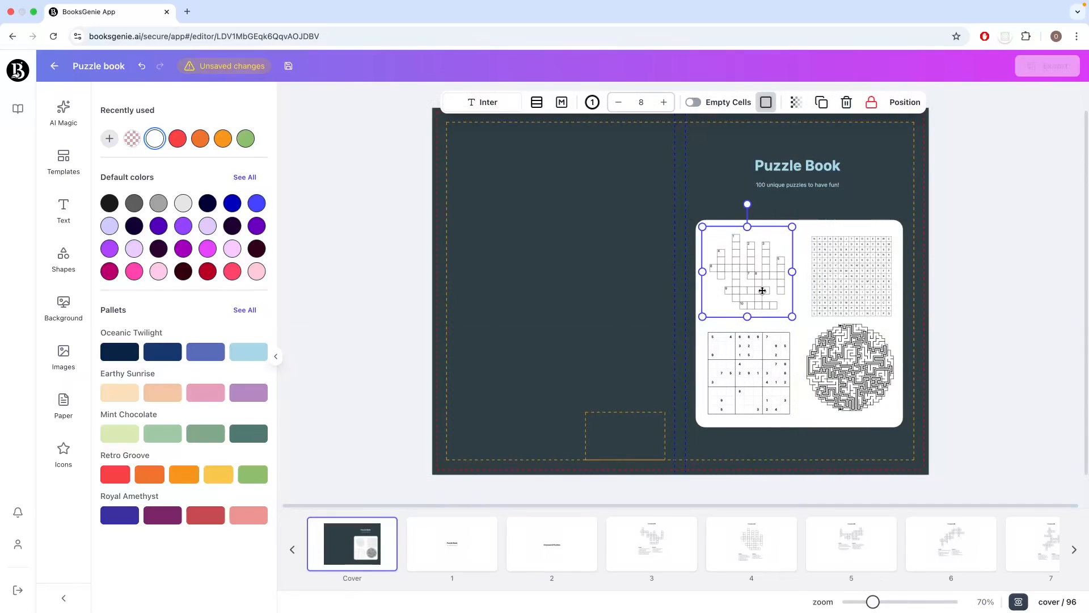
left_click(856, 263)
left_click_drag(857, 262, 859, 262)
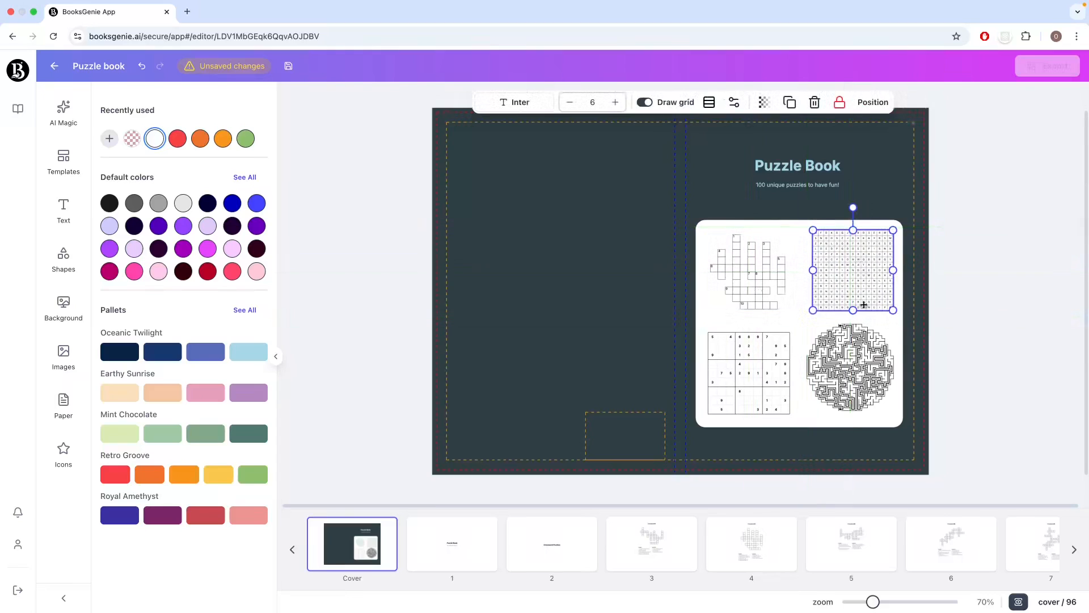
left_click(862, 373)
left_click_drag(895, 414, 903, 420)
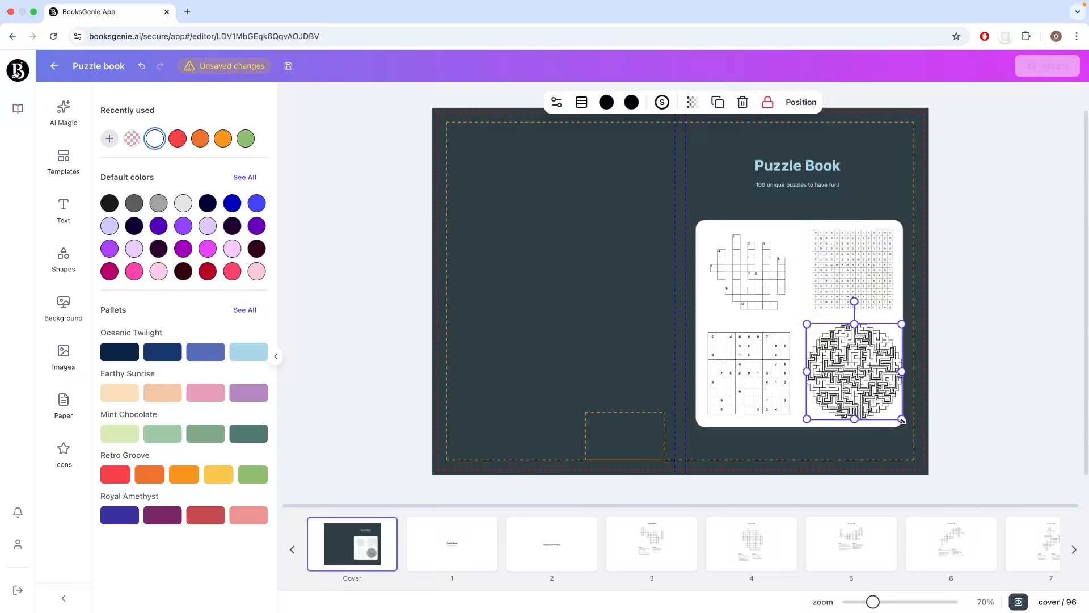
Step: Change the front cover's title and subtitle text colour to white
left_click(805, 167)
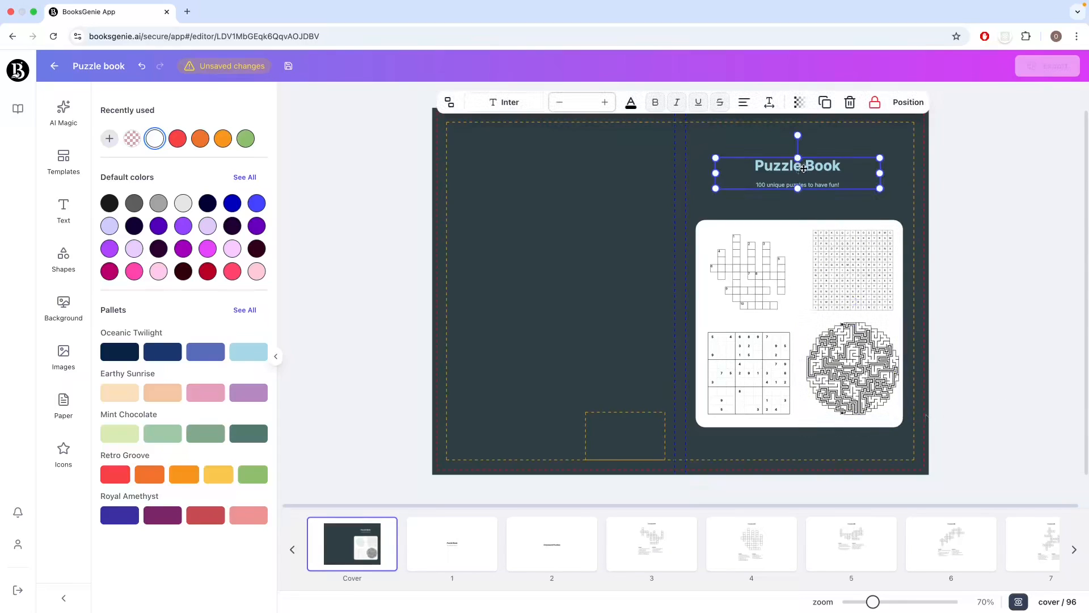
left_click(631, 103)
left_click(151, 146)
left_click(900, 216)
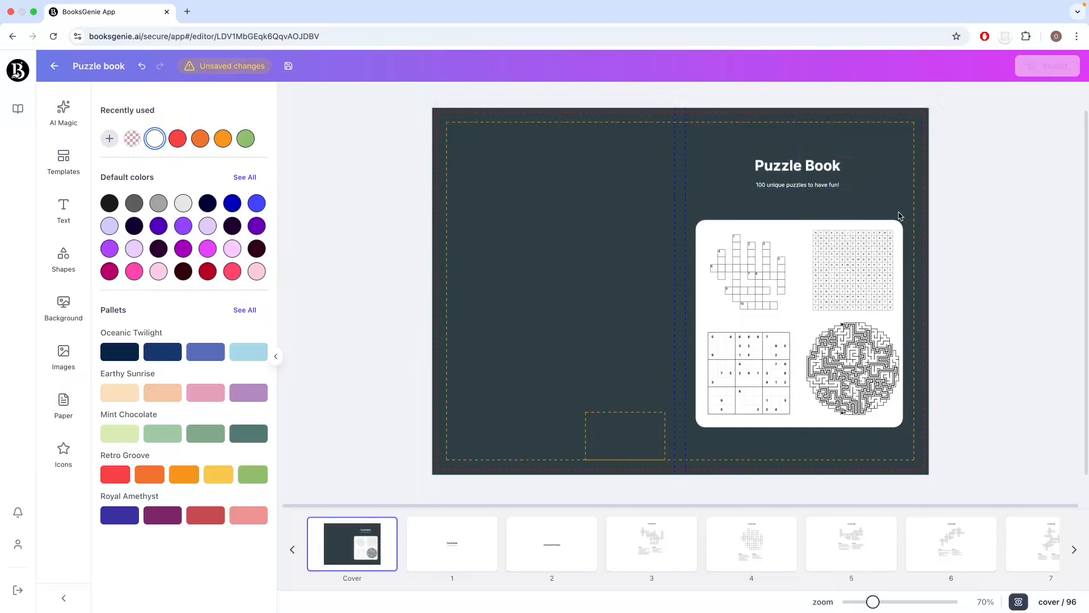
Step: Add a starburst badge shape to the cover and place it in the front's upper right corner beside the title
scroll(943, 268, "up", 1)
scroll(943, 268, "down", 1)
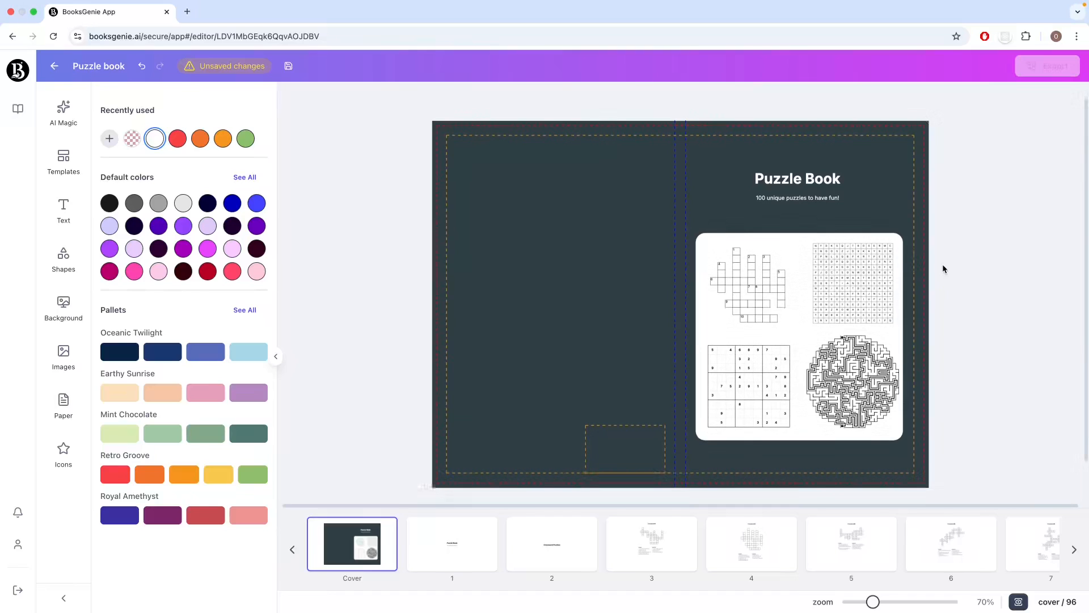
left_click(60, 266)
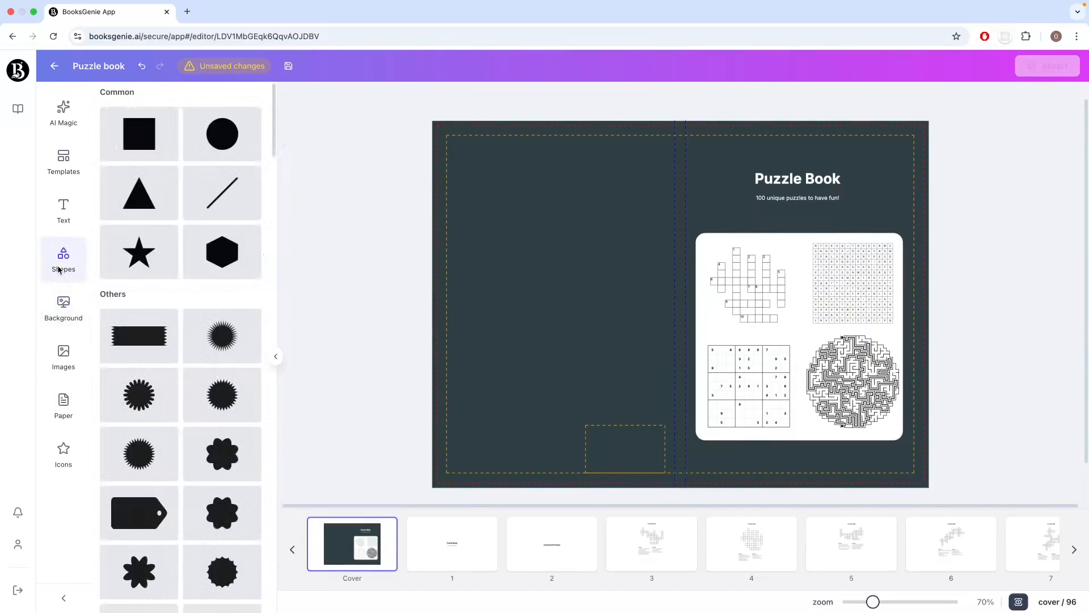
left_click(238, 404)
left_click_drag(688, 307, 889, 186)
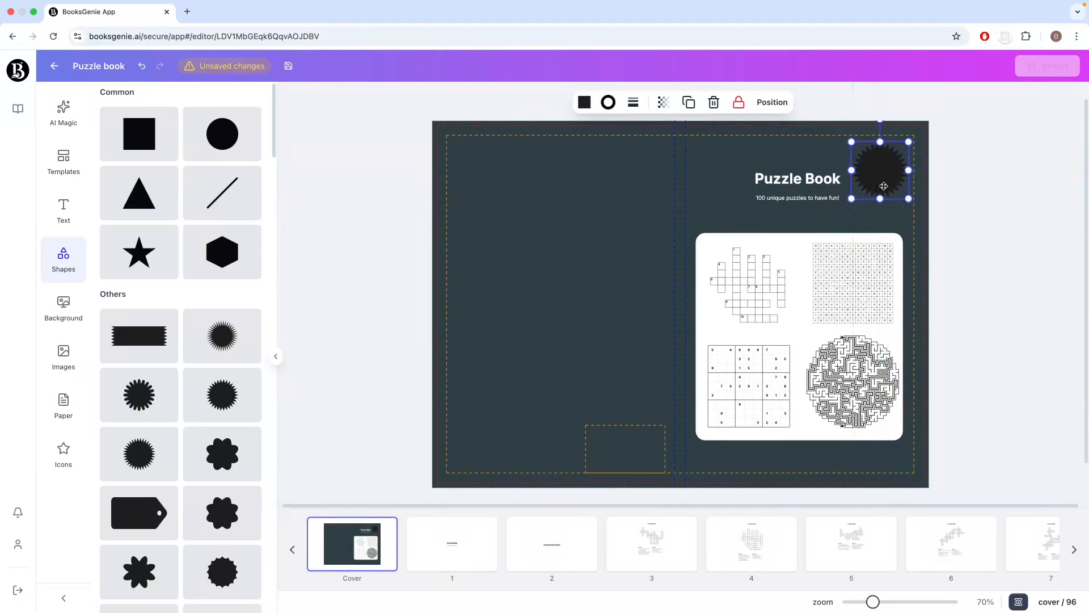
Step: Fill the cover's starburst badge with the light green colour and nudge it slightly into place beside the title
left_click(584, 102)
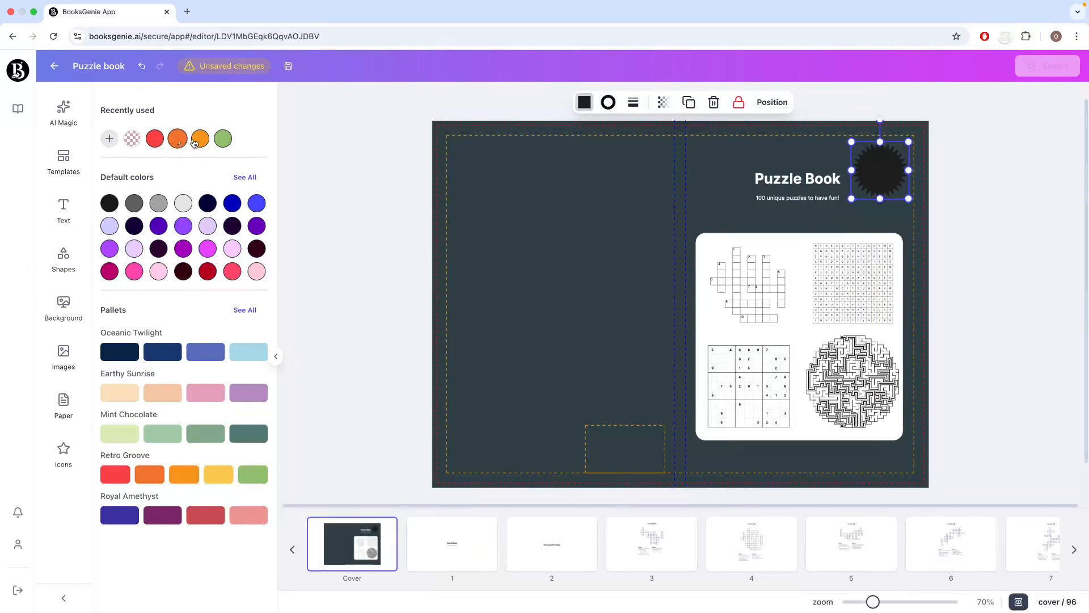
left_click(222, 140)
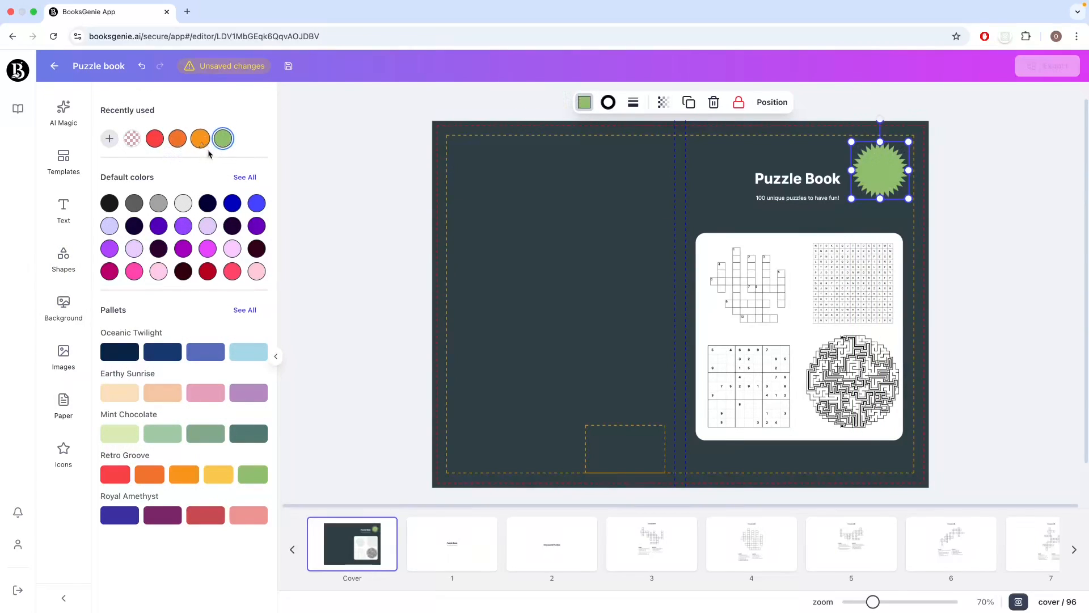
left_click(980, 233)
left_click_drag(862, 184, 841, 185)
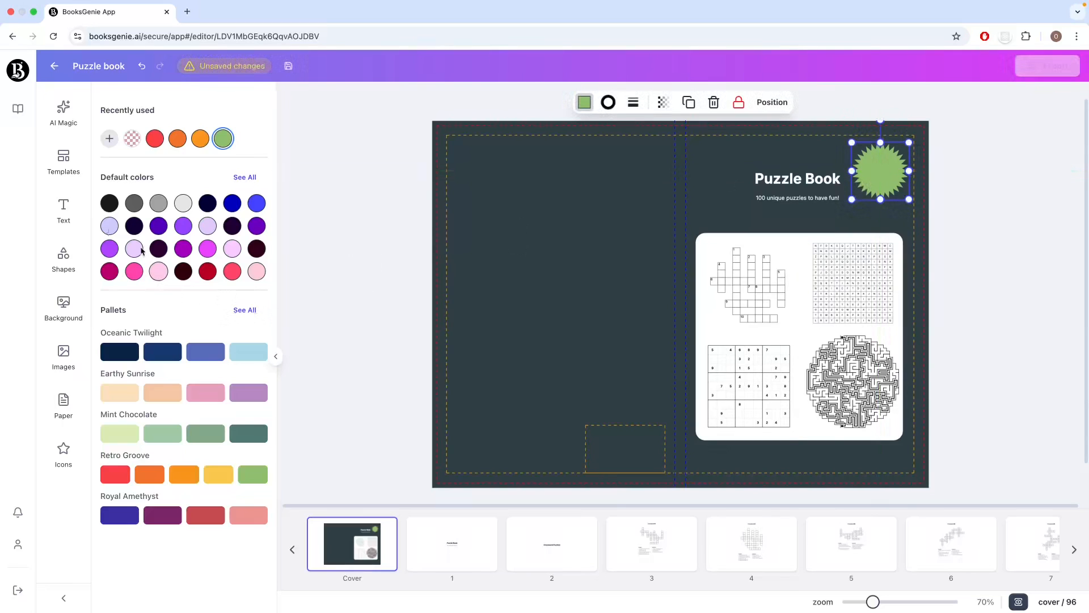
Step: Add a subheading text reading "100+" to the cover and place it at the centre of the green badge
left_click(61, 211)
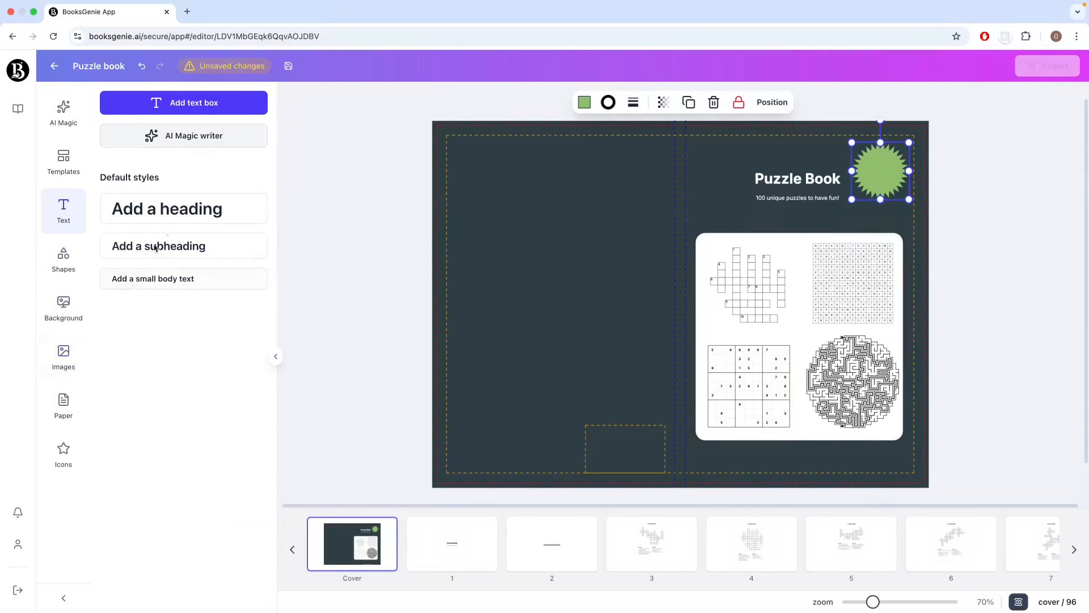
left_click(181, 247)
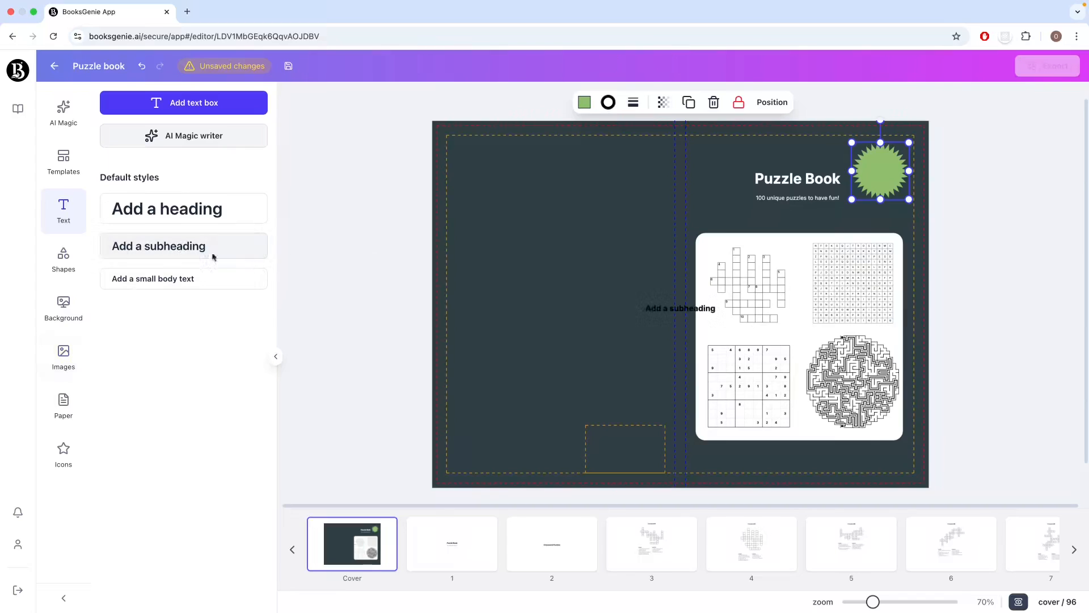
double_click(691, 309)
left_click_drag(724, 308, 618, 303)
key("BackSpace")
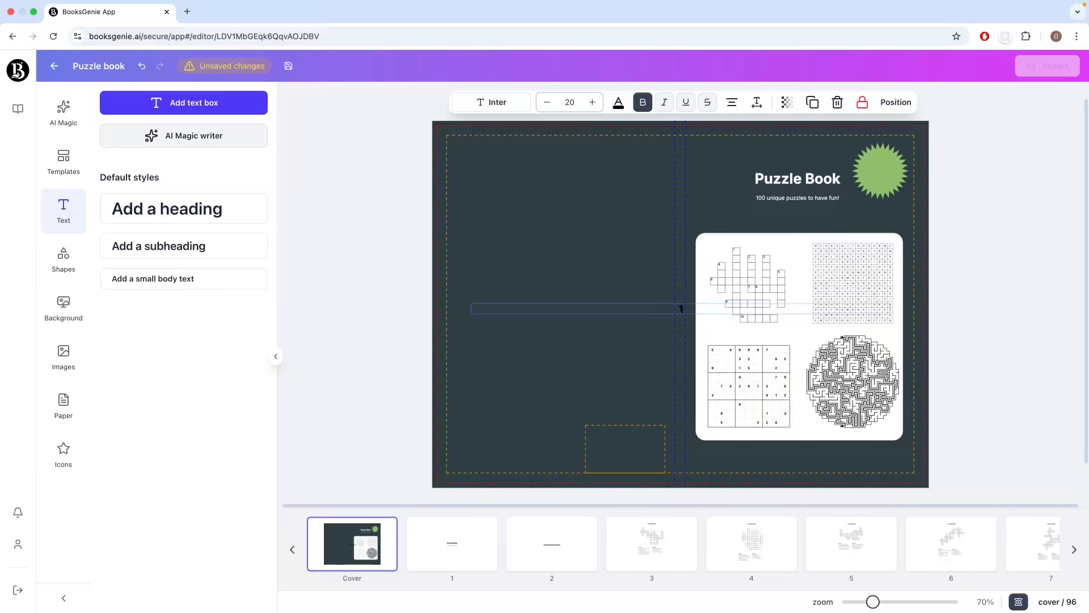
left_click(677, 311)
left_click_drag(473, 309, 887, 170)
left_click(928, 212)
left_click(882, 171)
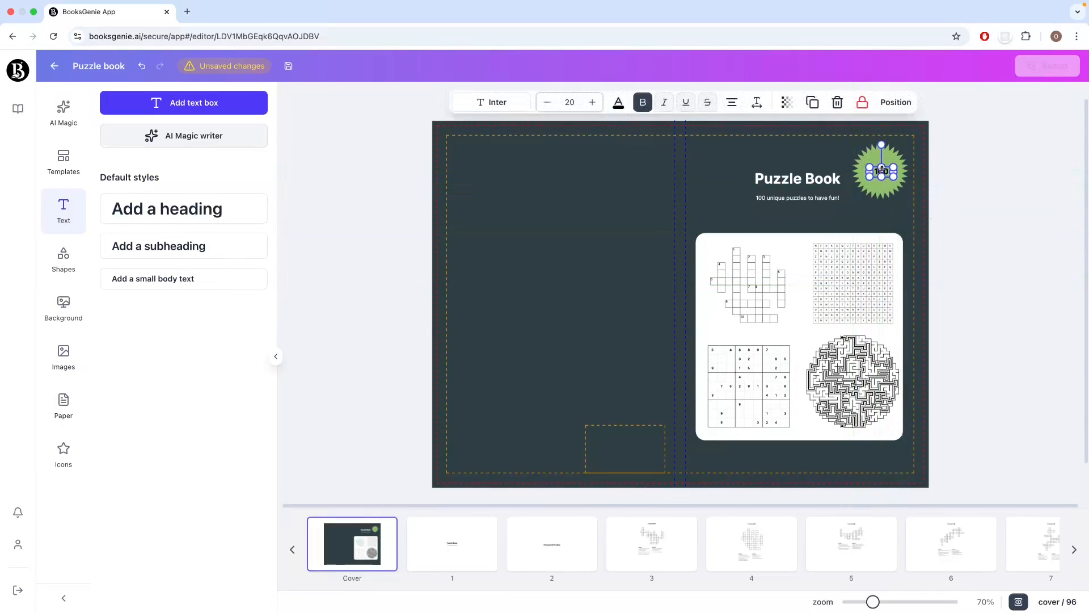
double_click(888, 173)
type("+")
left_click(955, 200)
Step: Change the badge text's colour to white
left_click(878, 171)
left_click(618, 103)
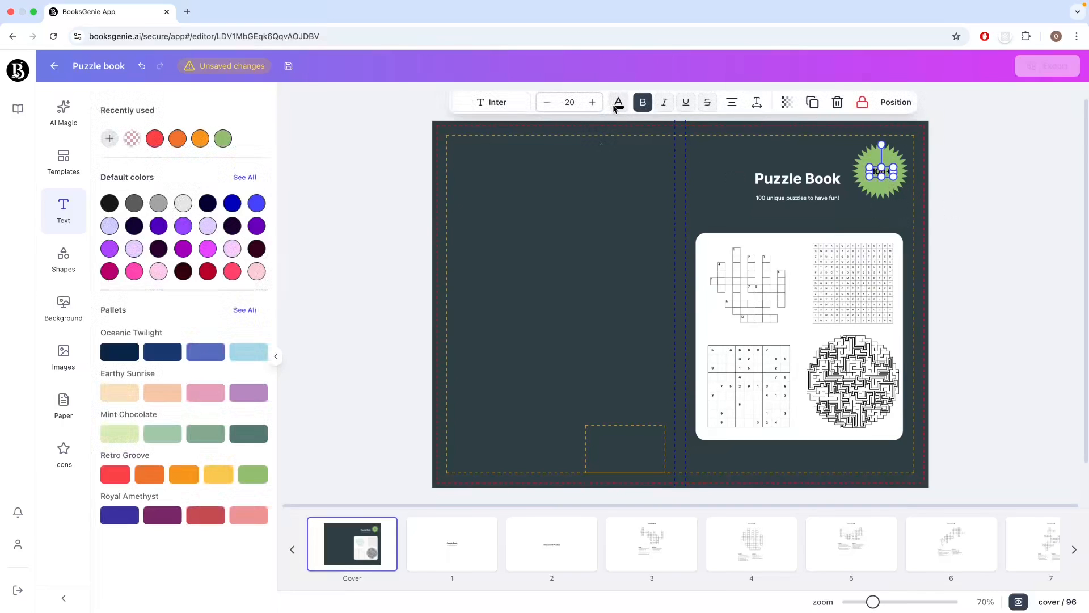
left_click(109, 139)
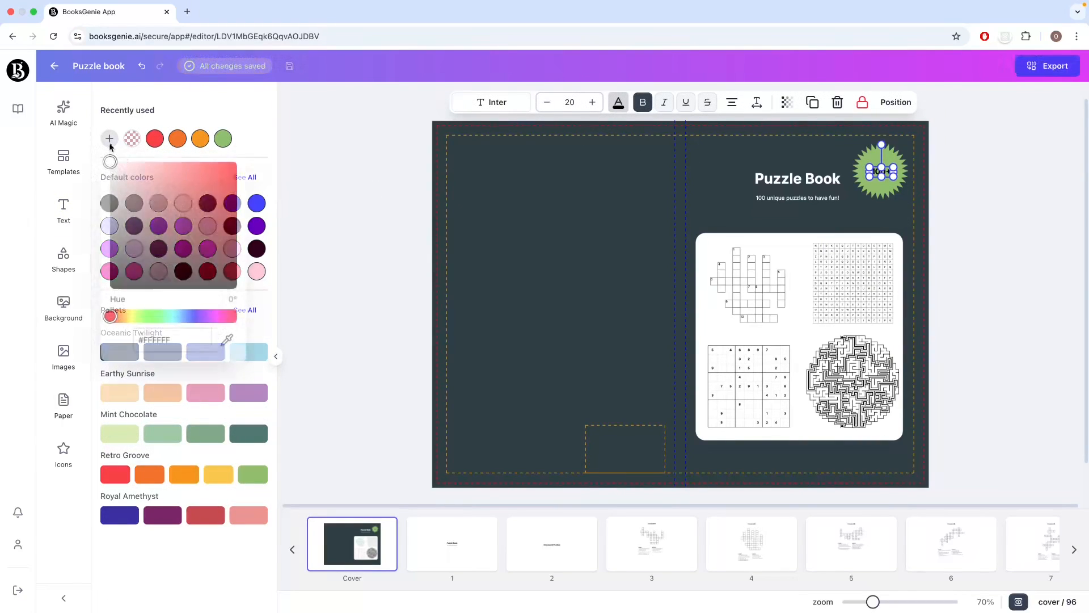
left_click(375, 291)
left_click(965, 196)
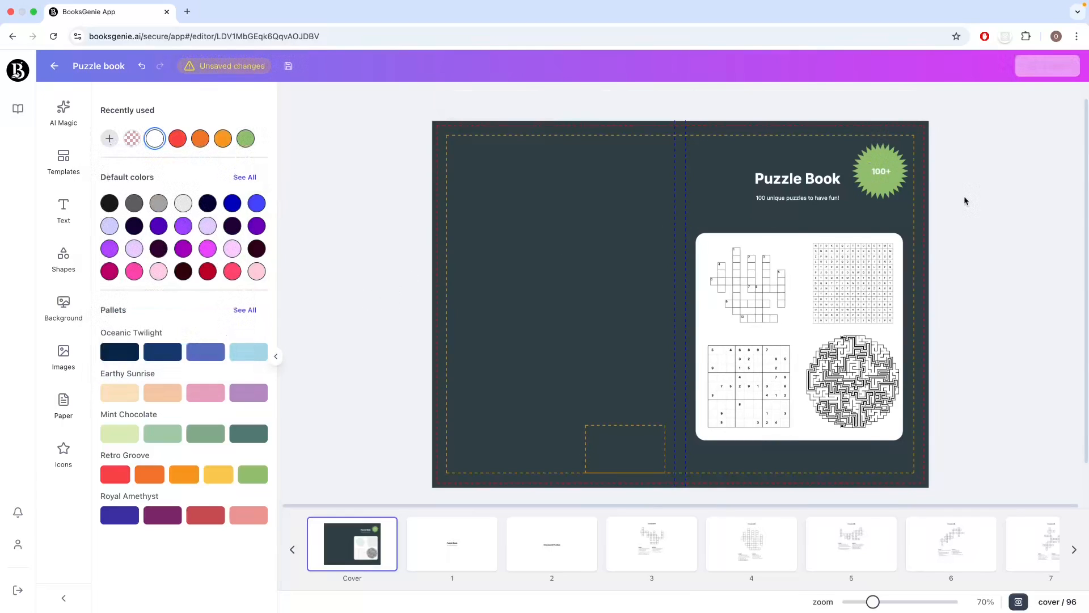
Step: Set the badge text's font size to 30 and recentre it on the starburst
left_click(881, 172)
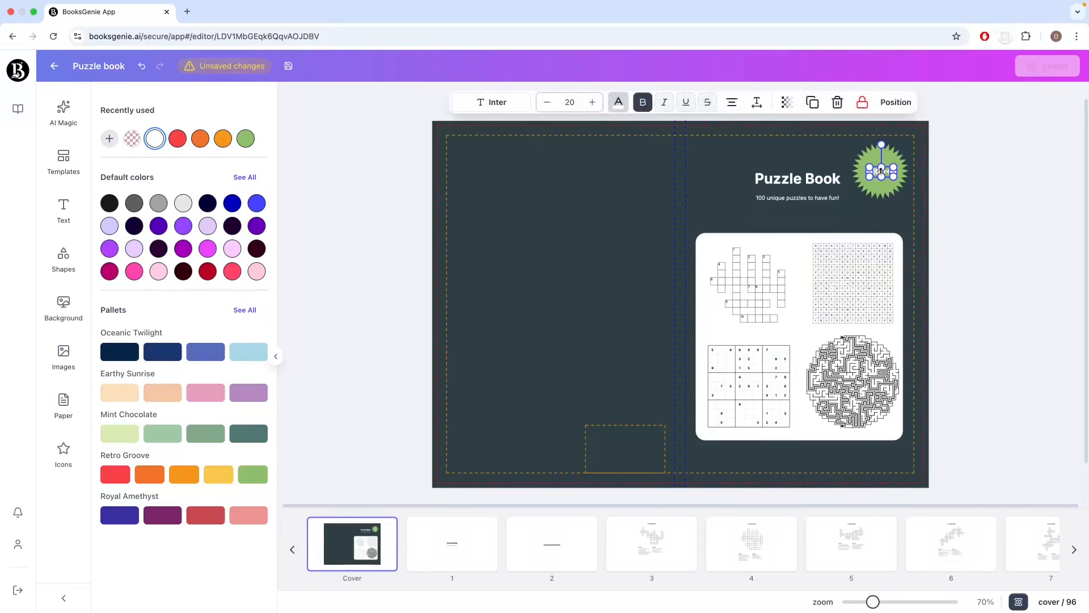
left_click(594, 106)
left_click(594, 107)
left_click(594, 107)
left_click(594, 106)
left_click(594, 106)
left_click(594, 106)
left_click(594, 106)
left_click(594, 107)
left_click(1027, 218)
left_click_drag(887, 171, 887, 171)
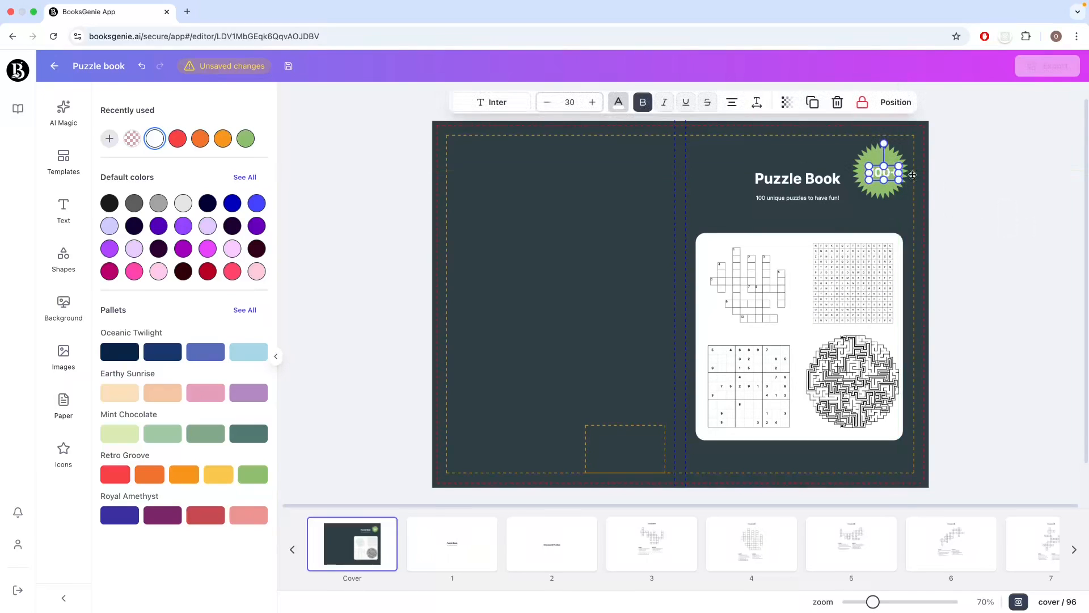
left_click(1006, 206)
Step: Nudge the front cover's subtitle up closer to the title
left_click(825, 200)
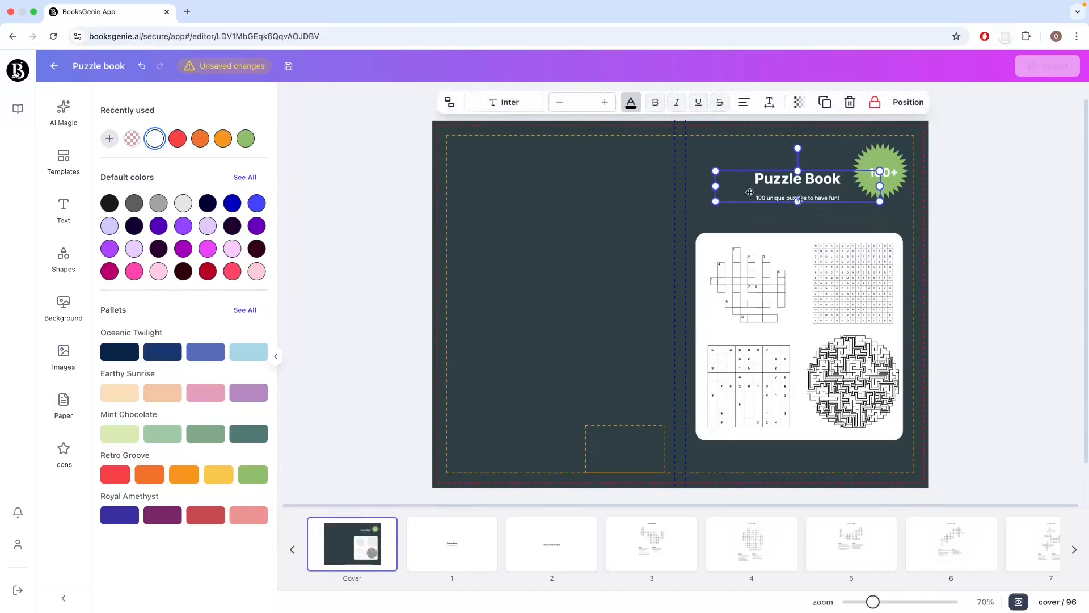
left_click(629, 205)
left_click_drag(790, 198, 790, 194)
Step: Enlarge the "Puzzle Book" title on the front cover and move it up and toward the spine, clear of the badge
left_click(755, 179)
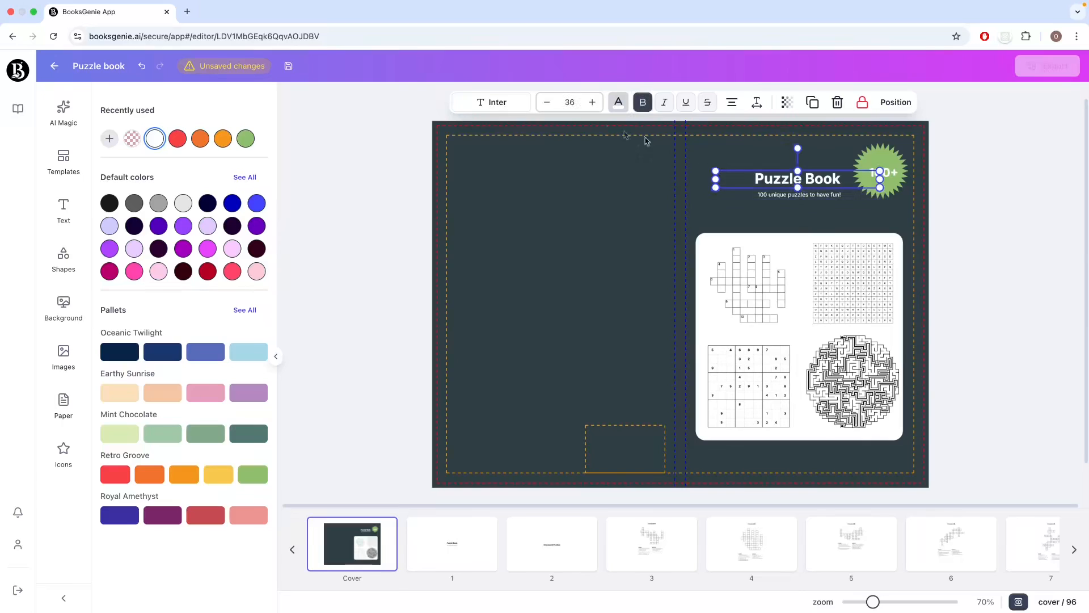
left_click(593, 102)
left_click(593, 103)
left_click(593, 102)
left_click(593, 103)
left_click(593, 103)
left_click(593, 102)
left_click_drag(784, 183, 756, 165)
left_click(794, 210)
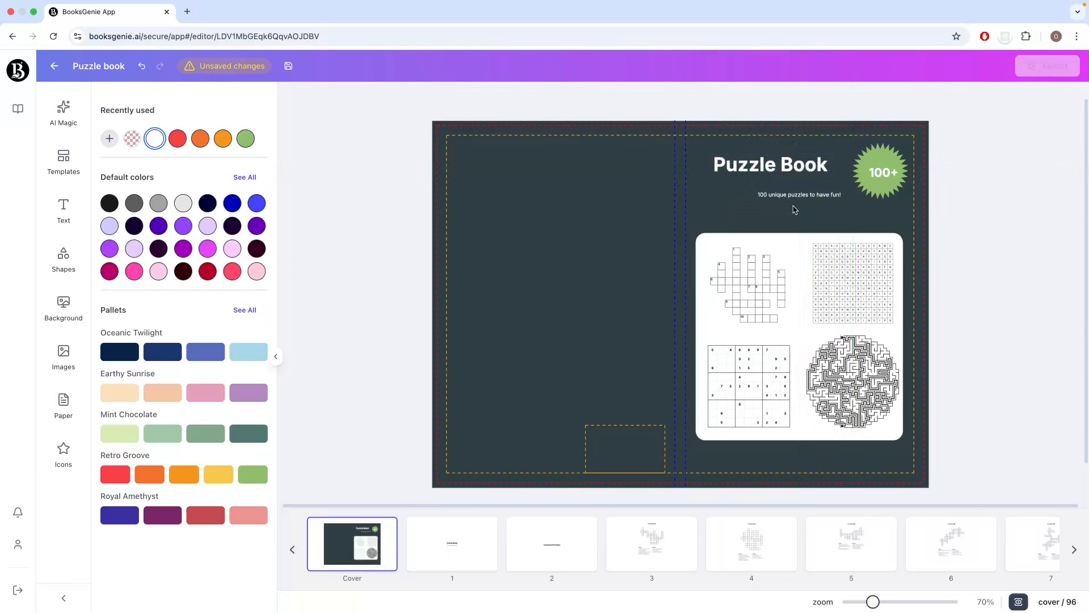
Step: Place the subtitle directly under the title's left edge and shift both toward the spine to line up with the white panel
left_click_drag(799, 197, 756, 186)
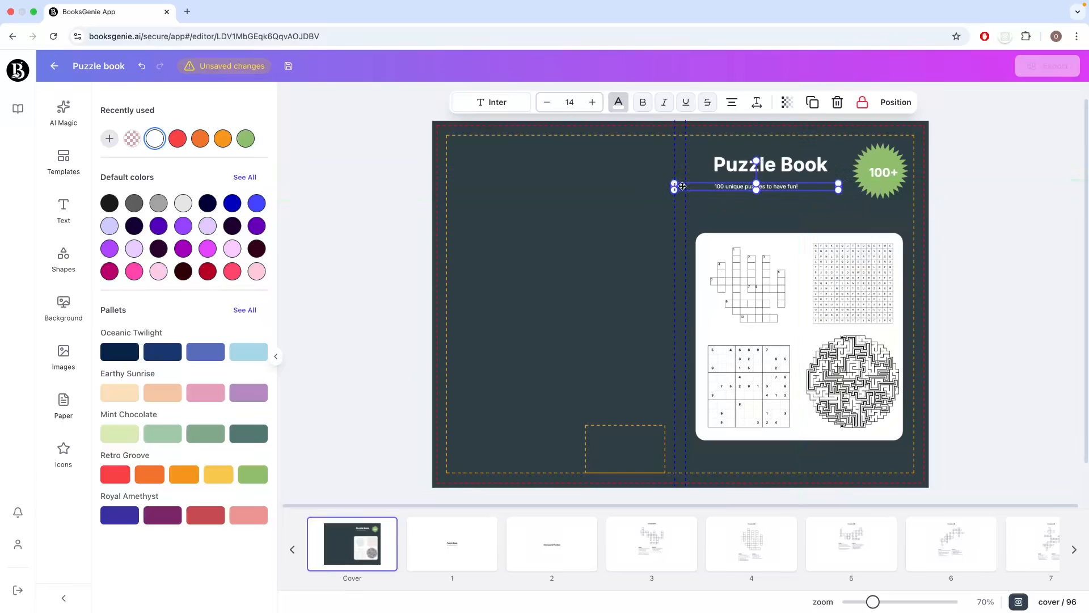
left_click(696, 218)
left_click_drag(749, 188, 752, 185)
left_click(747, 210)
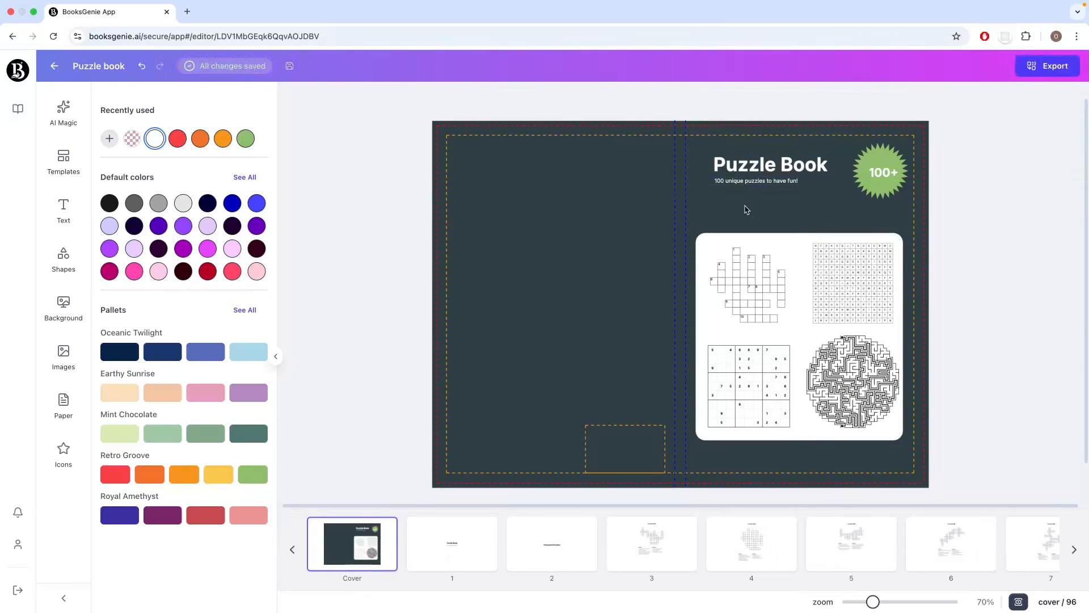
left_click_drag(704, 153, 783, 179)
left_click(817, 216)
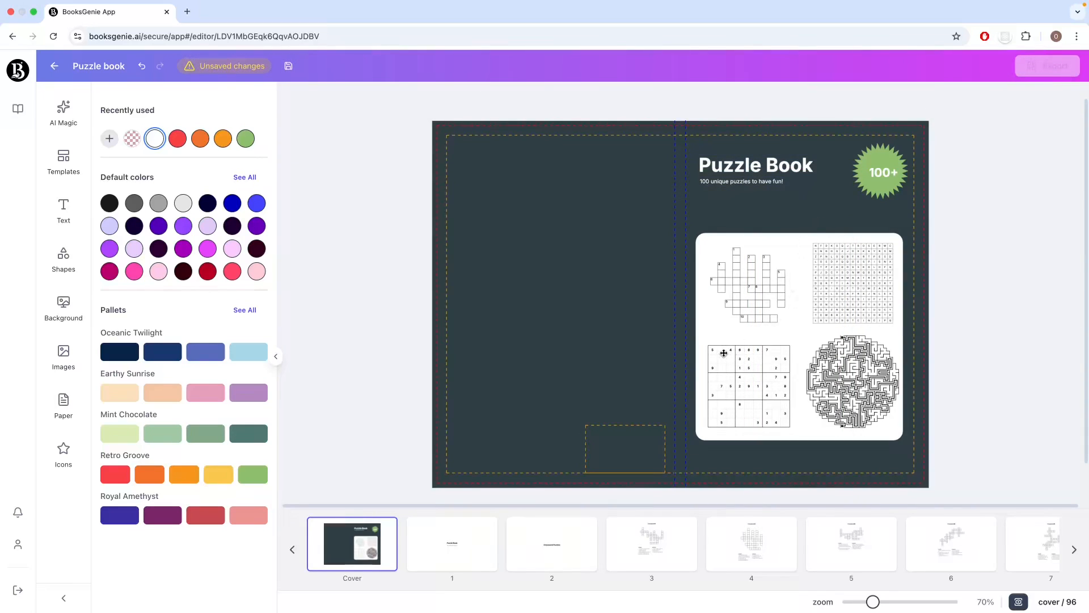
Step: Generate text with the AI writer from the prompt "Write a copyright notice for puzzle book"
scroll(655, 363, "down", 1)
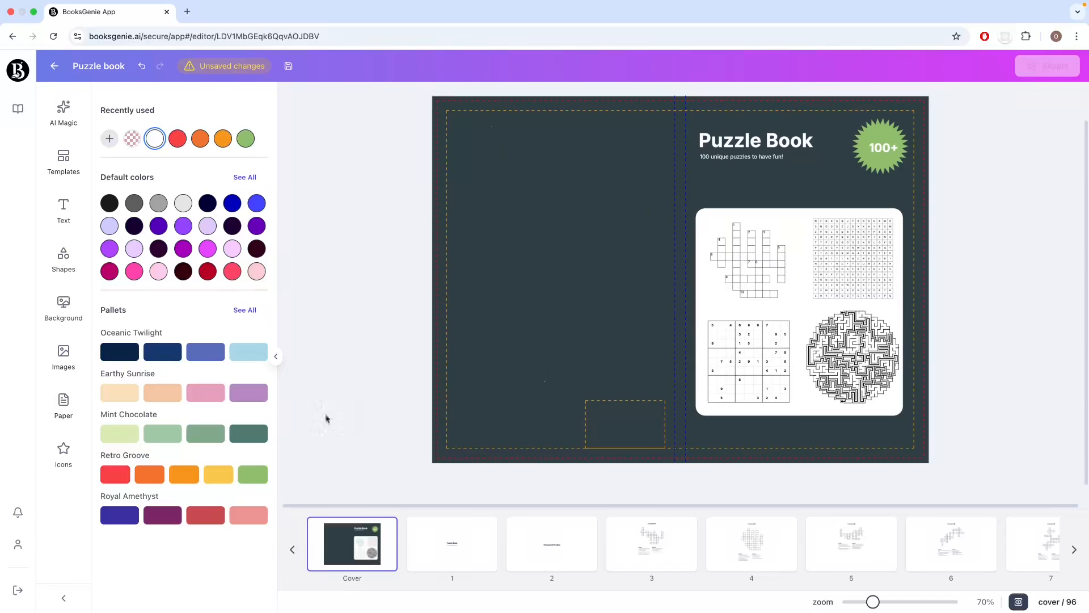
left_click(73, 219)
left_click(196, 144)
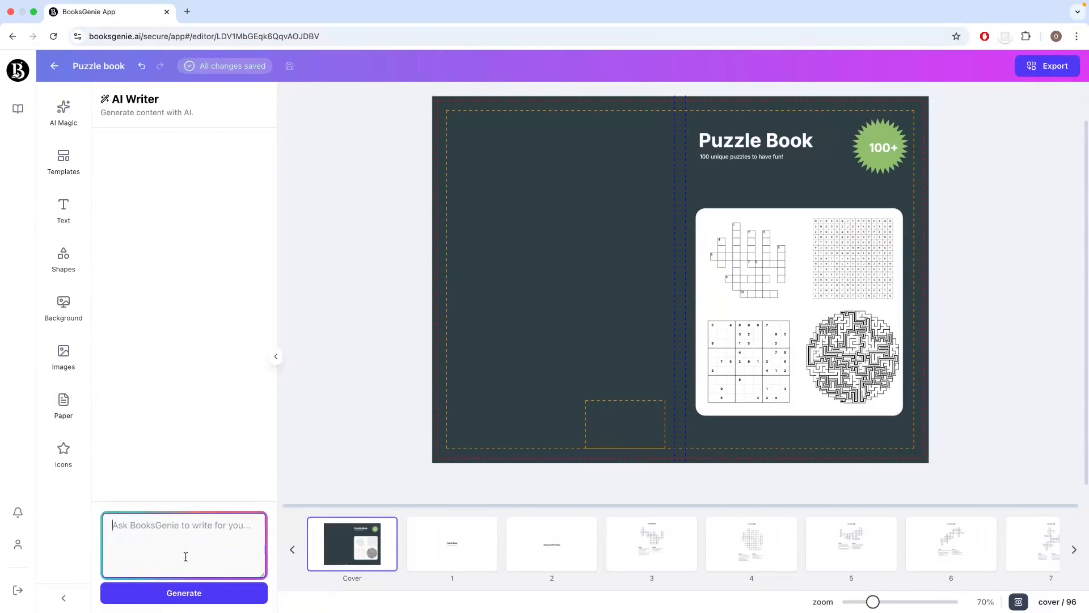
type("ri")
key("BackSpace")
key("BackSpace")
type("Write a notice")
key("BackSpace")
key("BackSpace")
key("BackSpace")
key("BackSpace")
key("BackSpace")
key("BackSpace")
type("copyright notice for puzzle book")
left_click(172, 590)
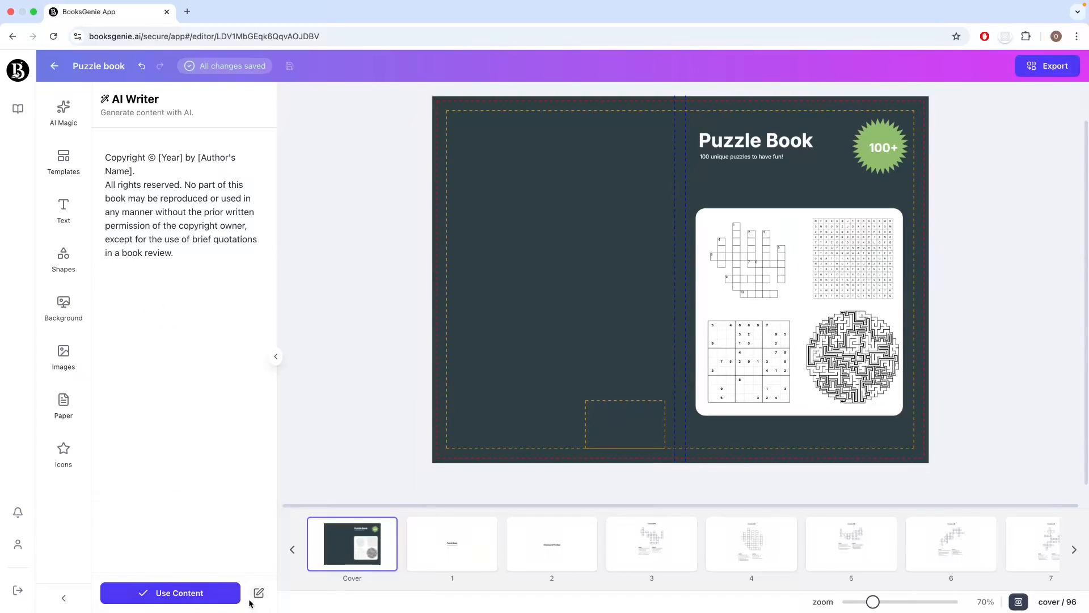
Step: Insert the generated copyright notice on the cover, narrow its text box and place it in the upper part of the back cover
left_click(187, 594)
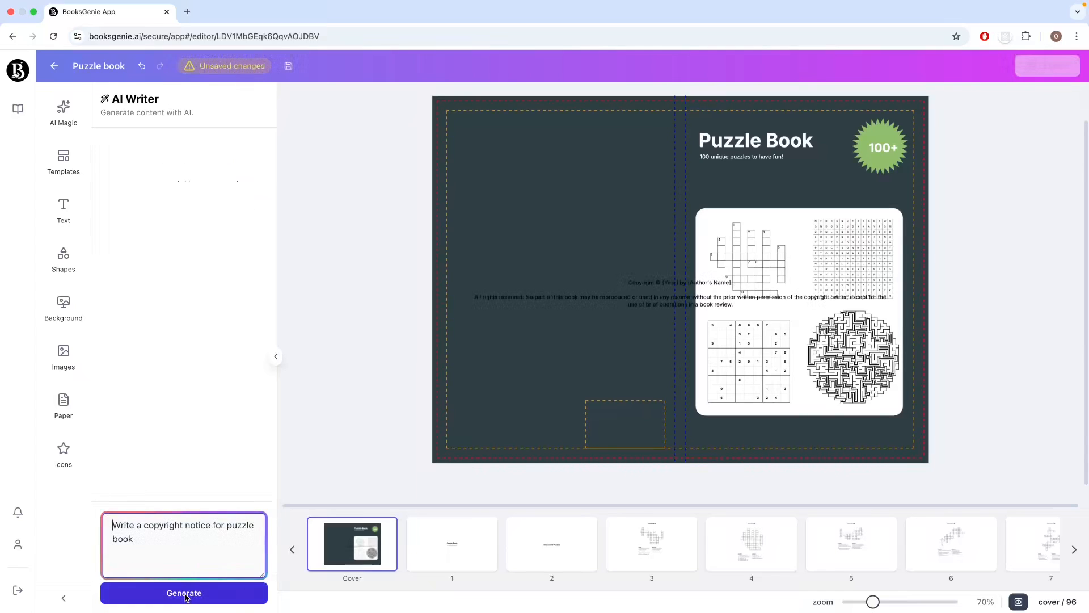
left_click(665, 310)
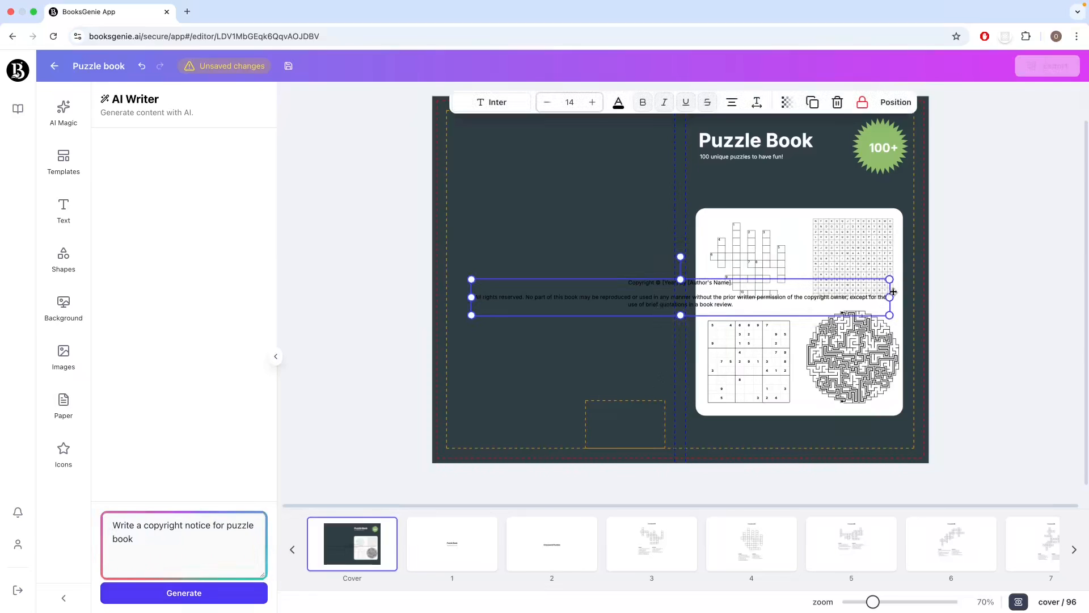
left_click_drag(890, 297, 595, 208)
left_click(547, 308)
scroll(369, 349, "up", 1)
left_click_drag(558, 248, 550, 213)
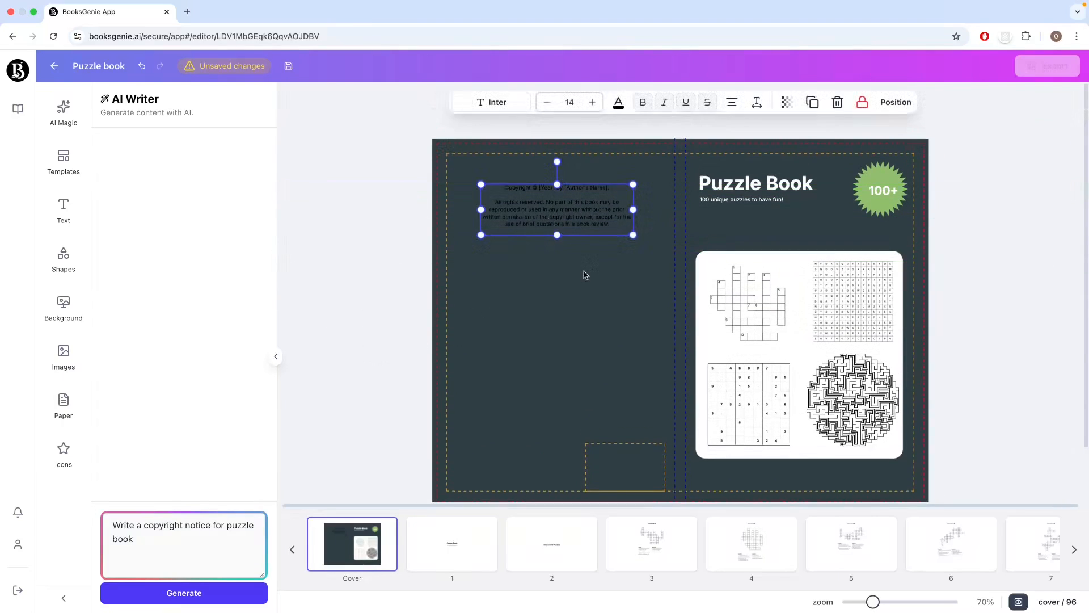
Step: Change the copyright notice's text colour to light grey
left_click(620, 104)
left_click(182, 203)
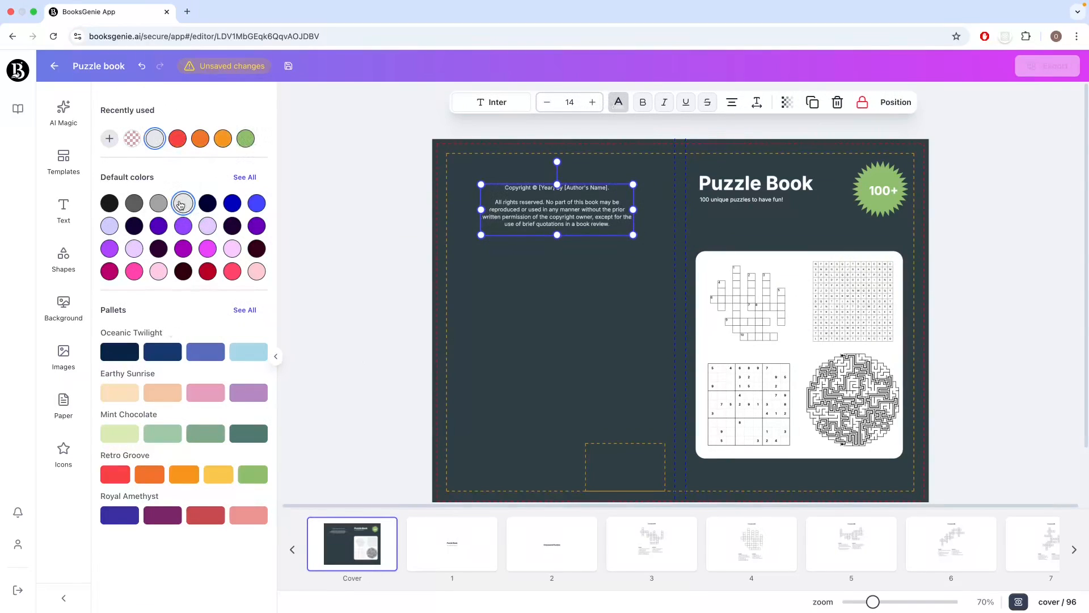
left_click(366, 282)
Step: Replace the copyright notice's year placeholder with 2025 and its author placeholder with "Puzzle Publishing"
left_click(587, 209)
double_click(556, 192)
left_click_drag(539, 190, 556, 189)
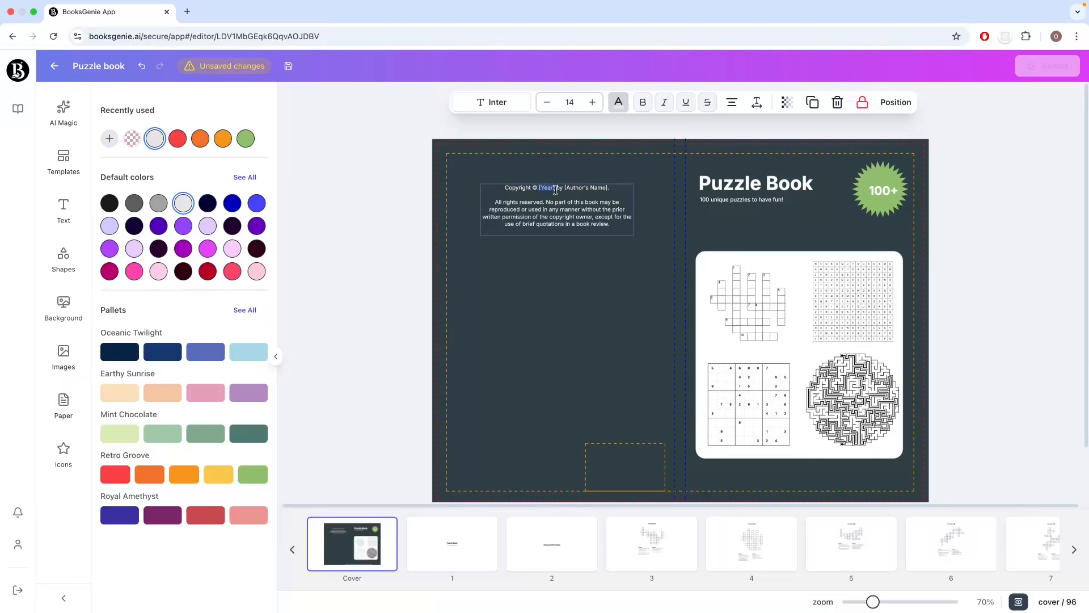
type("2025")
left_click_drag(565, 187, 610, 188)
type("Puzzle Publishing")
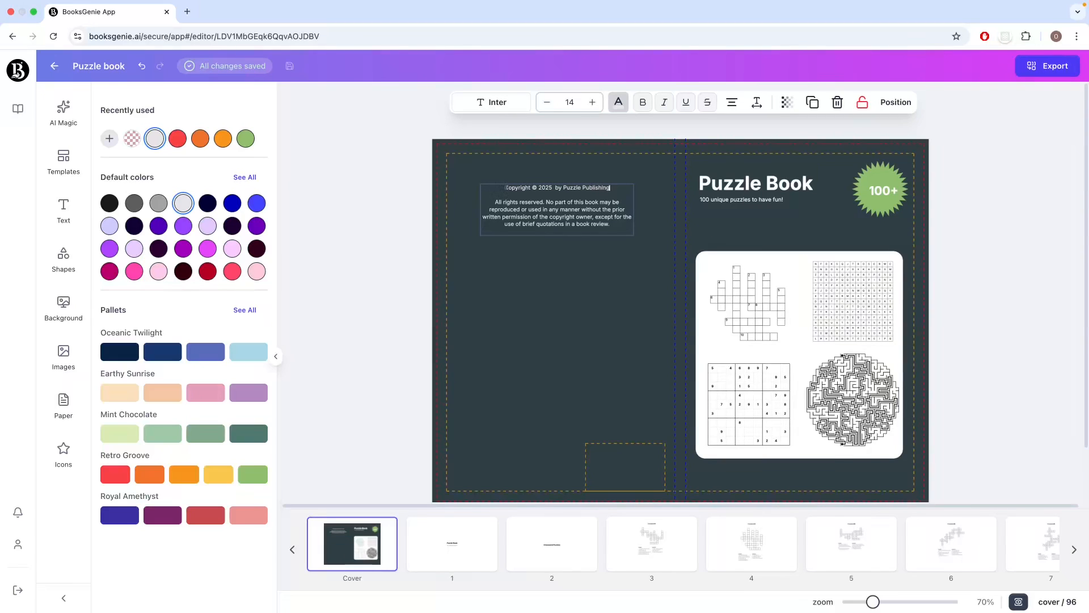
left_click(399, 271)
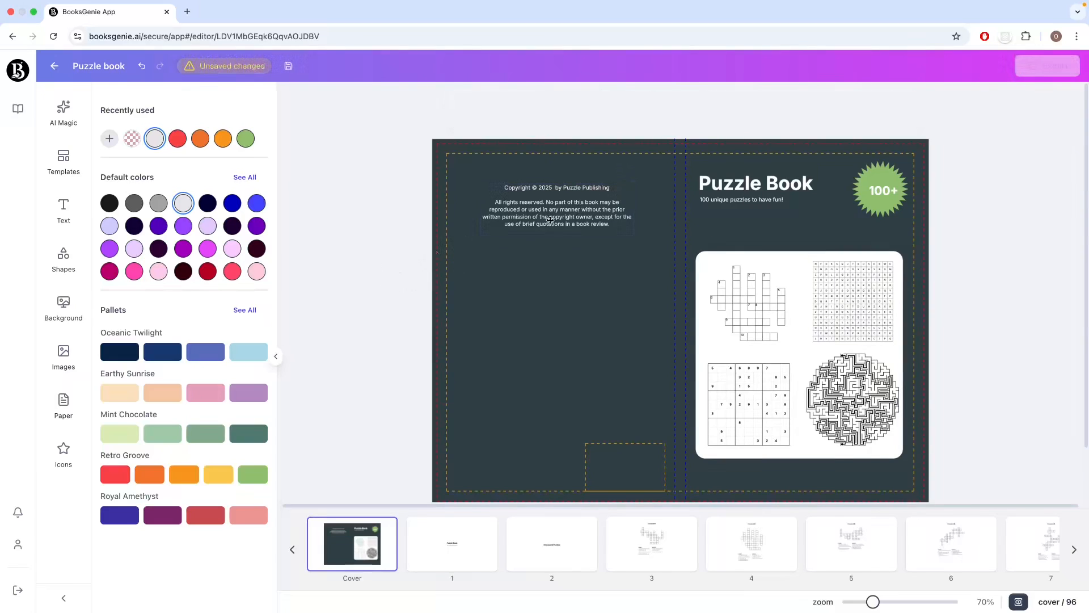
Step: Move the copyright notice to the lower left of the back cover, above the barcode area, and left-align its text
left_click(550, 219)
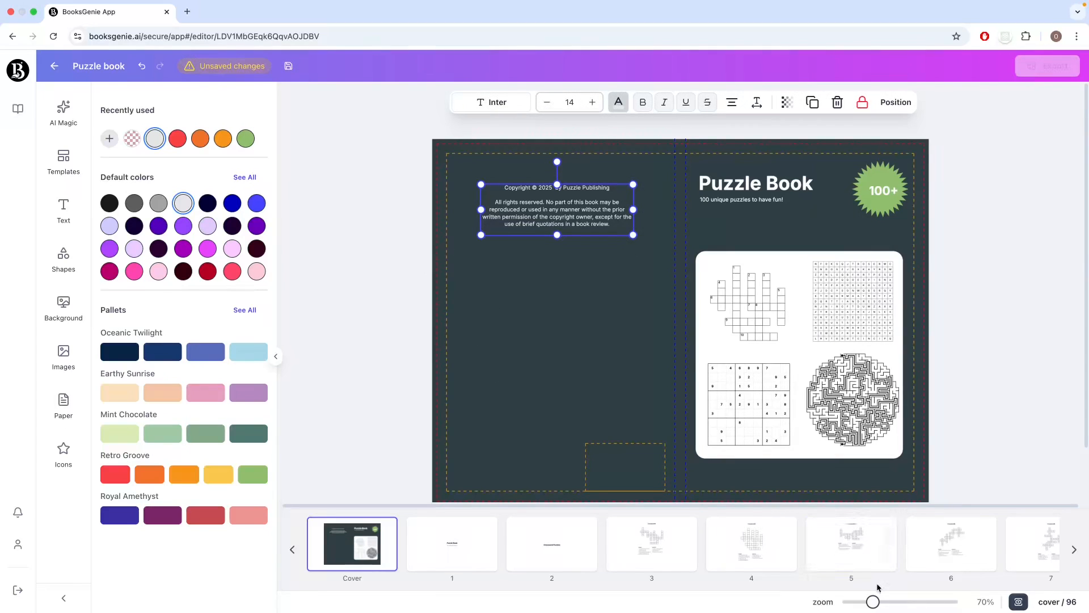
left_click_drag(876, 605, 885, 604)
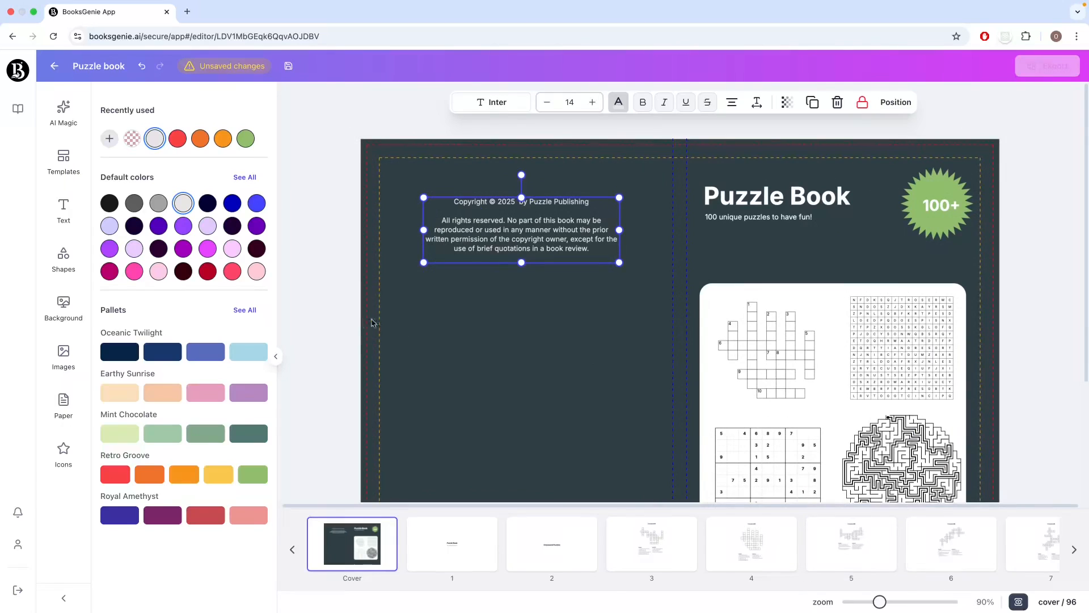
left_click(314, 324)
scroll(334, 323, "down", 3)
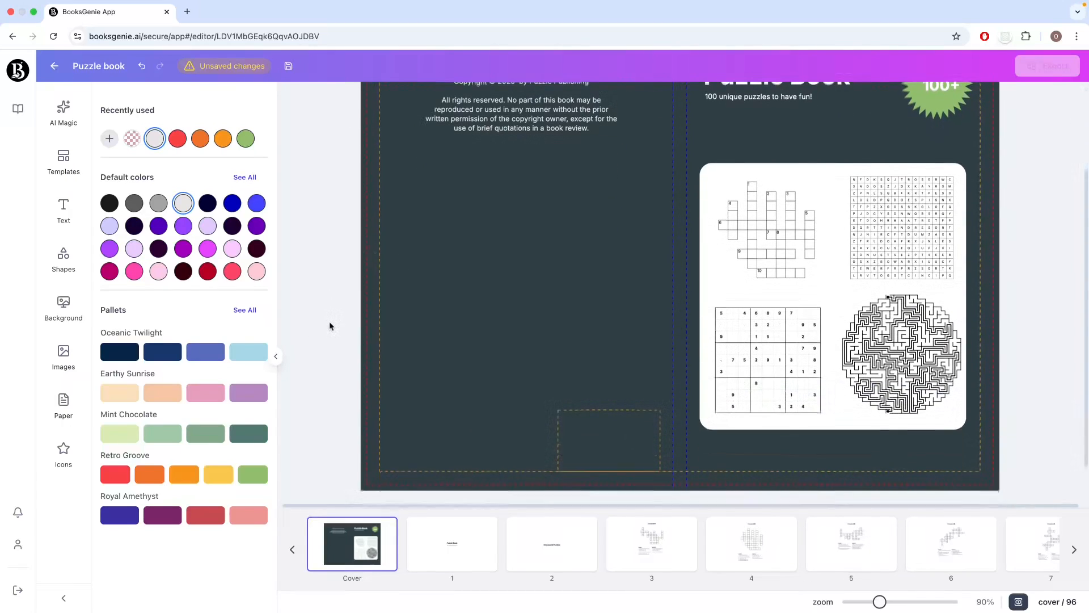
left_click_drag(498, 122, 521, 369)
left_click(732, 102)
left_click(732, 102)
left_click(337, 375)
Step: Review the whole cover and browse through the book's page thumbnails
scroll(340, 384, "up", 2)
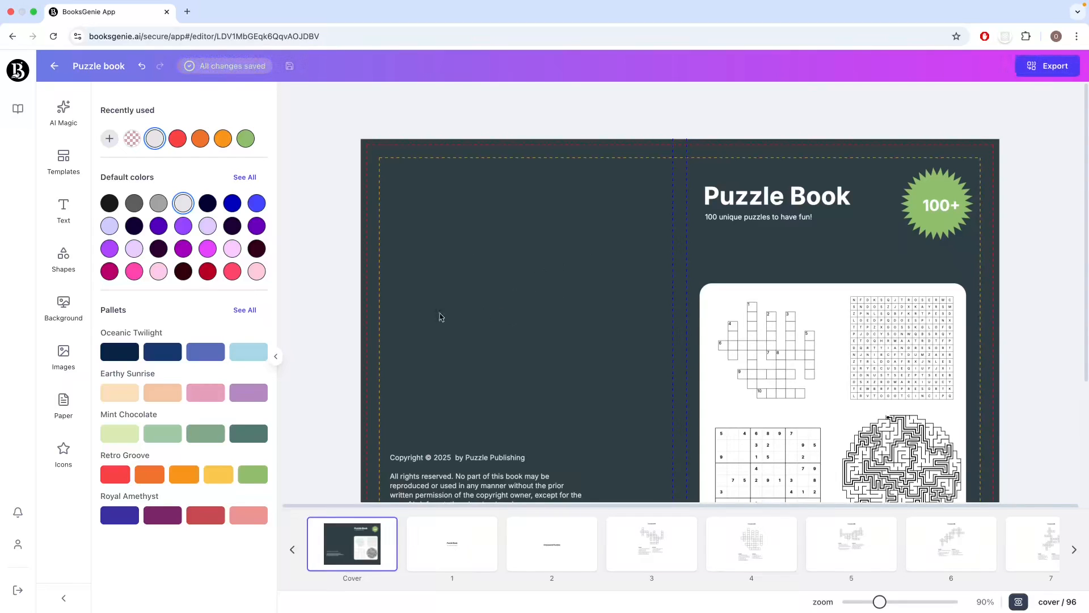
scroll(887, 368, "up", 2)
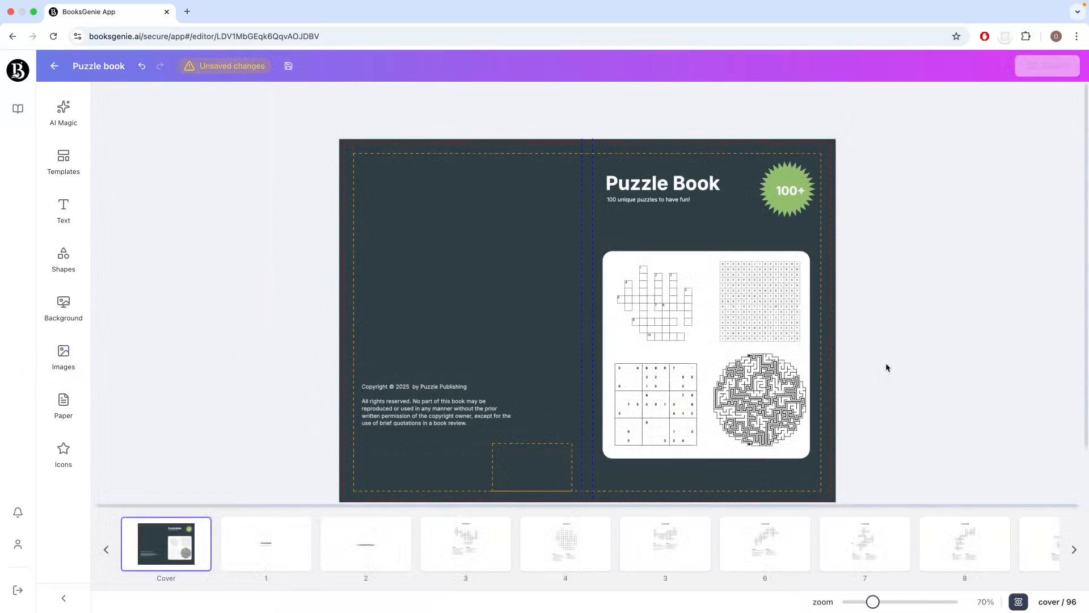
scroll(887, 367, "down", 1)
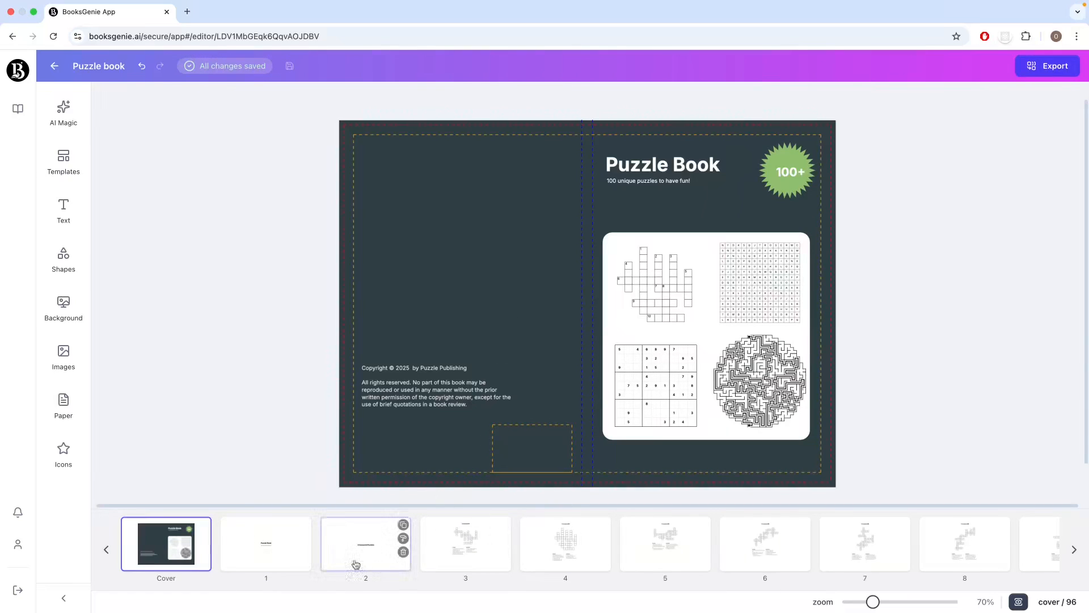
scroll(956, 559, "right", 10)
scroll(956, 559, "right", 8)
scroll(956, 559, "left", 10)
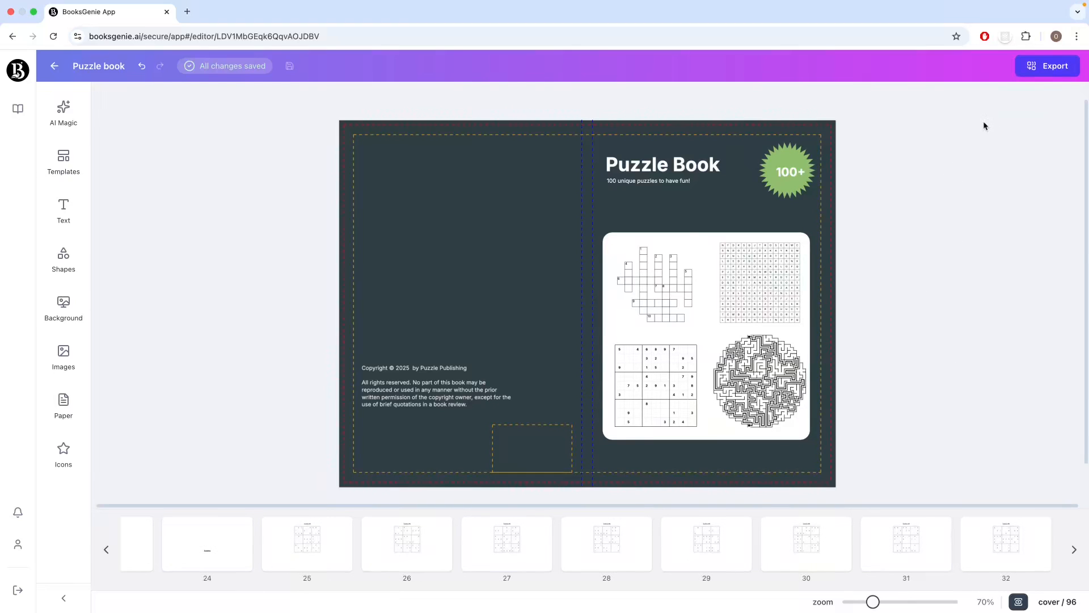
Step: Export the finished puzzle book and save the downloaded archive in the KDP Projects folder
left_click(1047, 68)
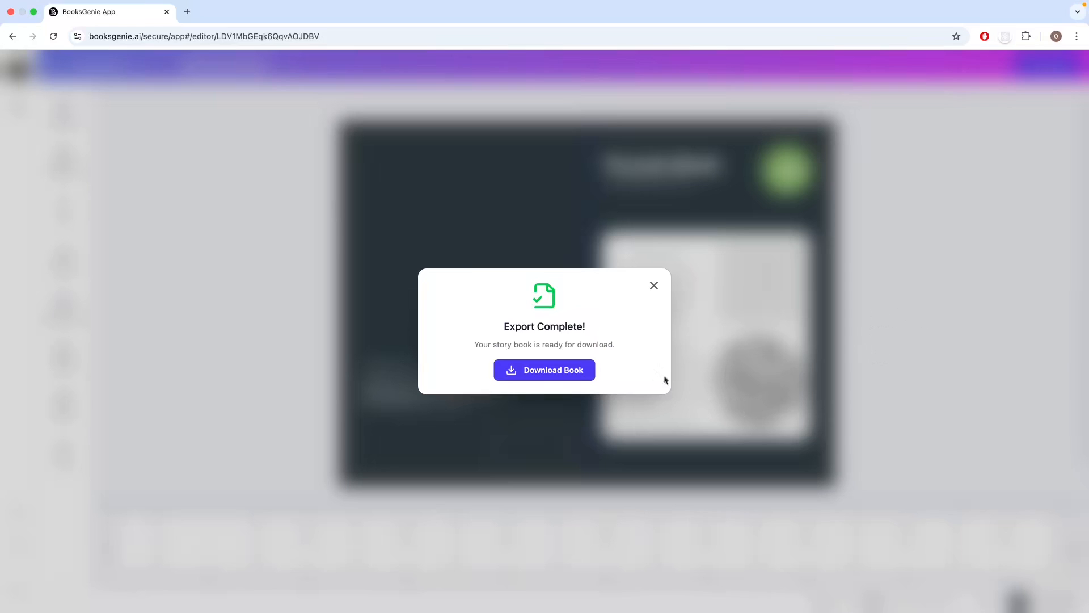
left_click(548, 377)
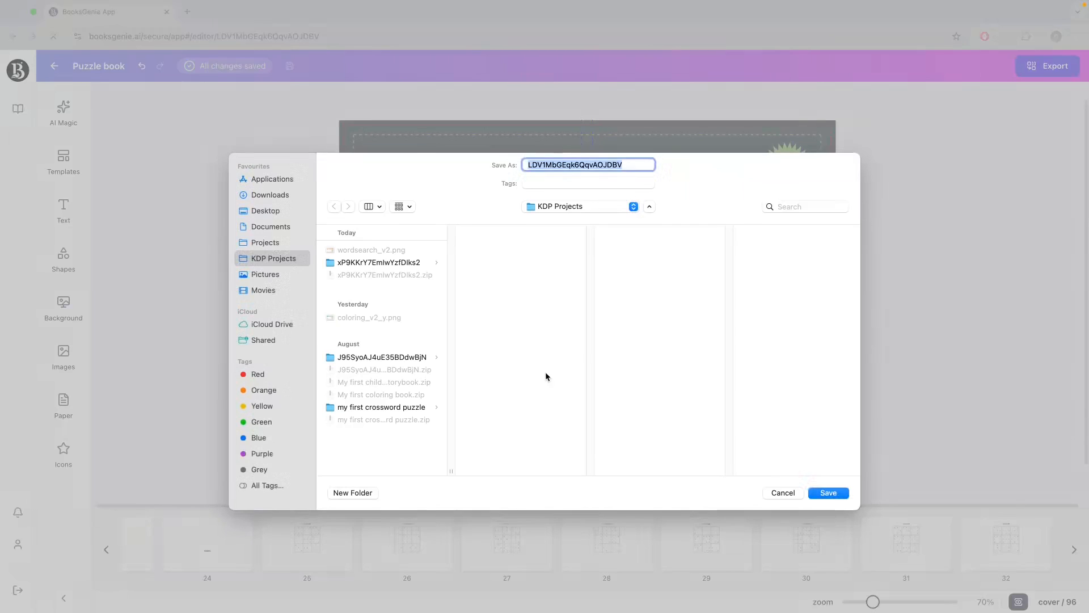
left_click(833, 494)
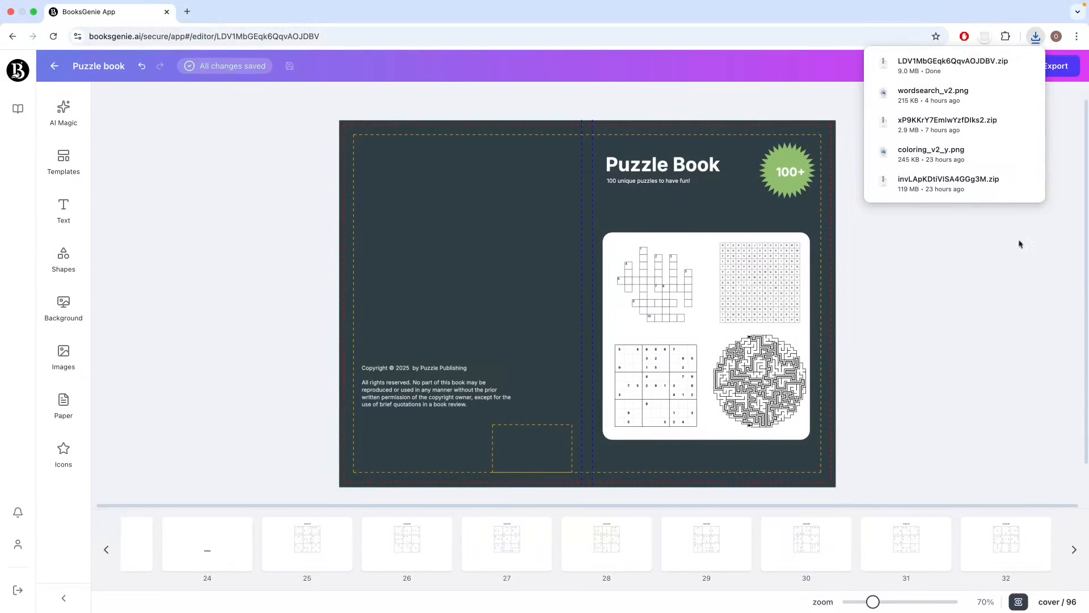
Step: Open the downloaded archive, examine the exported cover.pdf from top to bottom in an enlarged window, and close it
left_click(1007, 63)
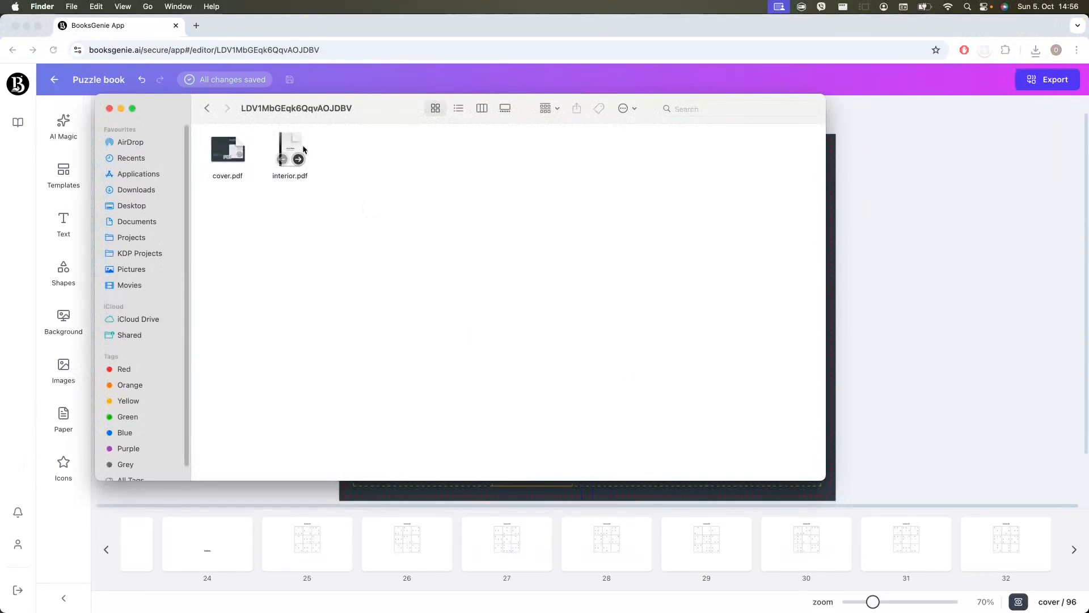
left_click(230, 151)
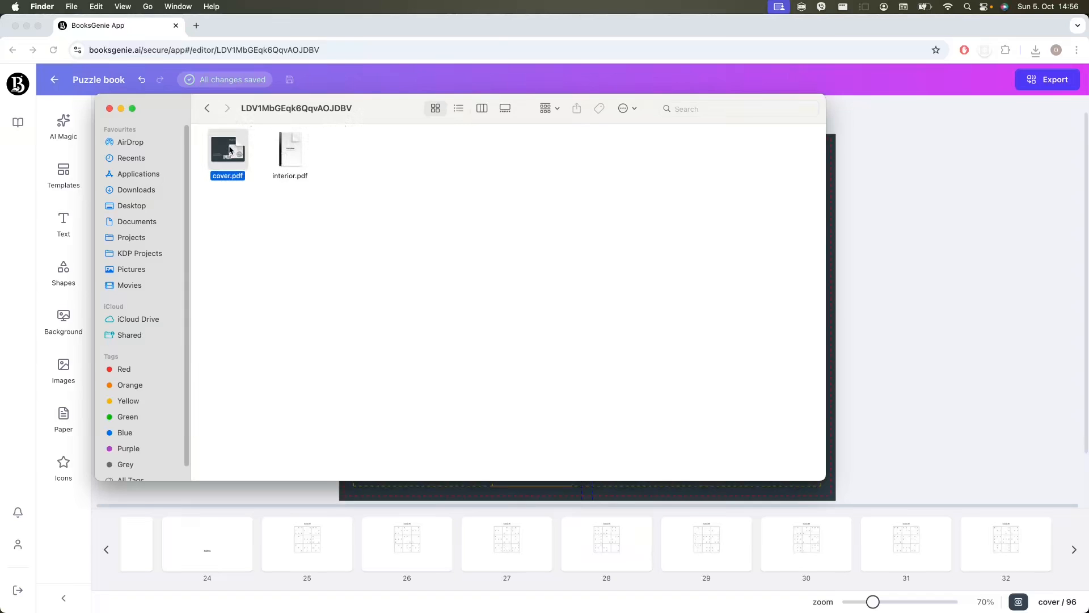
double_click(229, 149)
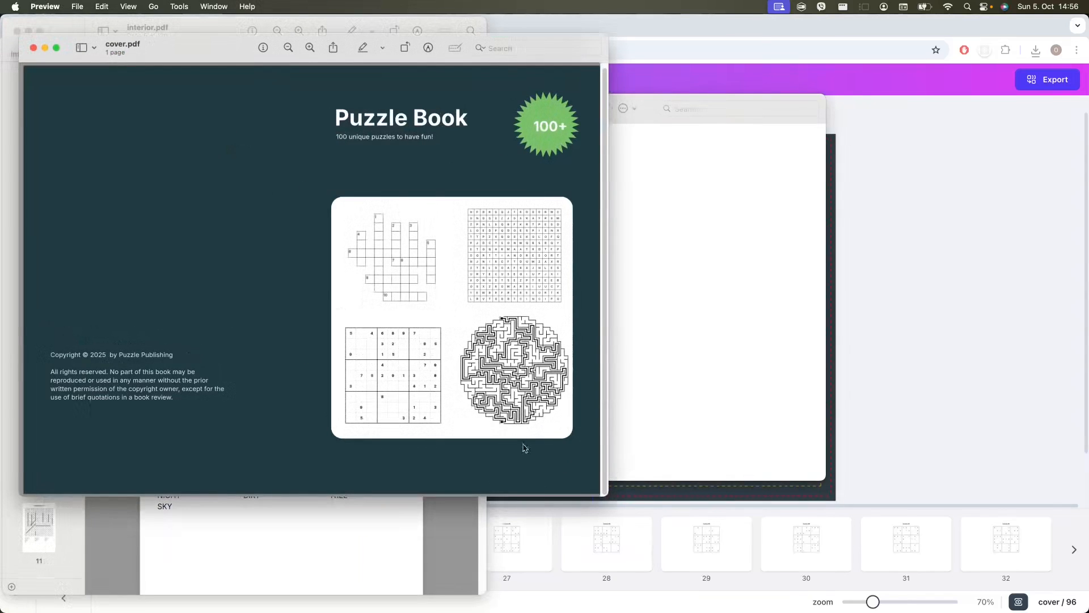
left_click_drag(611, 498, 842, 513)
scroll(728, 434, "up", 5)
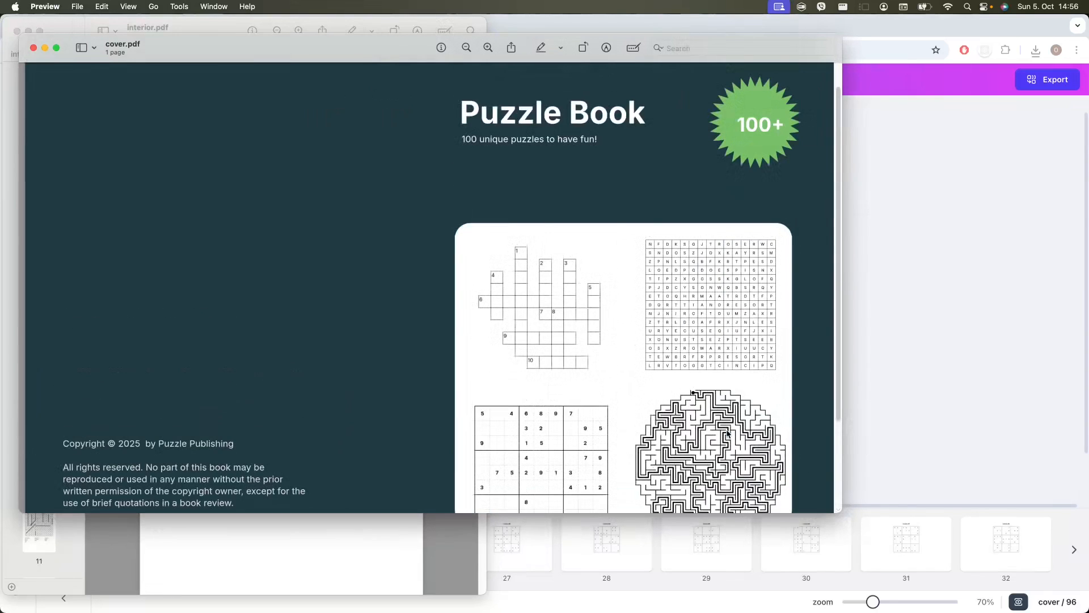
scroll(634, 402, "up", 2)
scroll(632, 403, "down", 3)
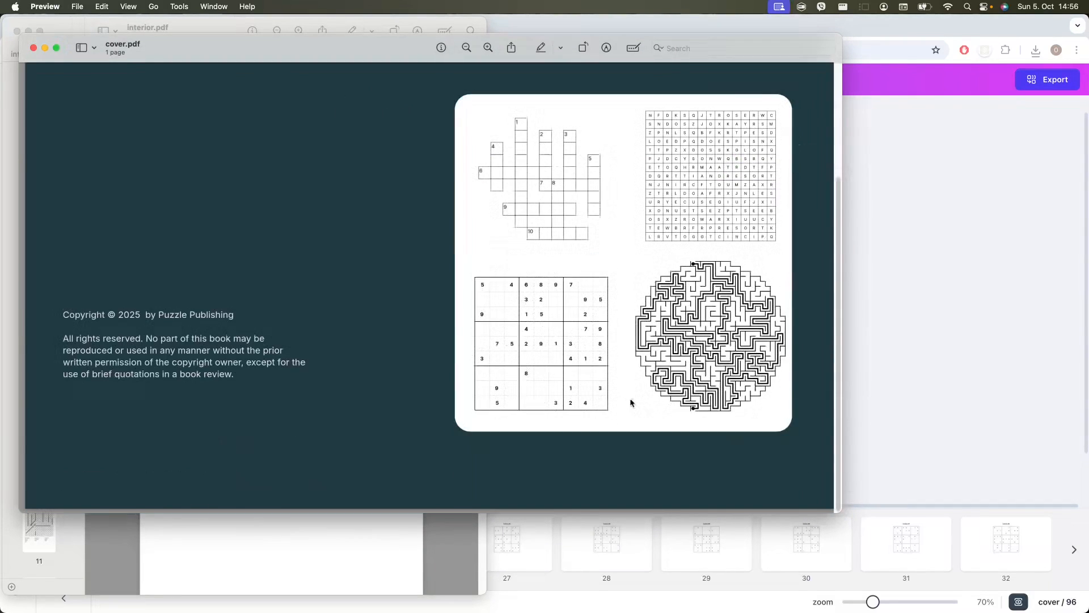
scroll(629, 406, "up", 3)
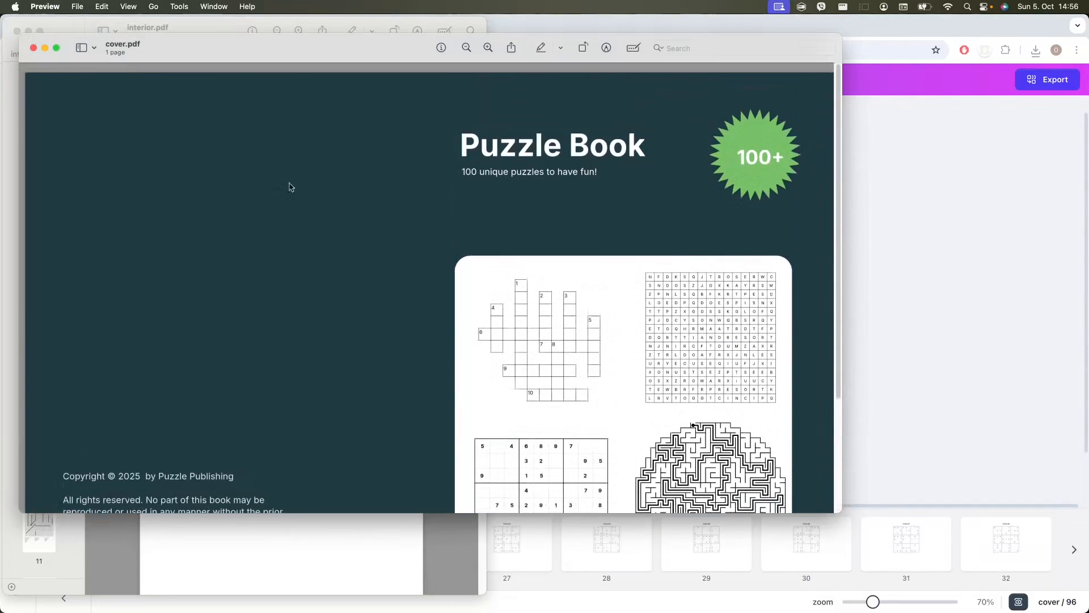
left_click(33, 48)
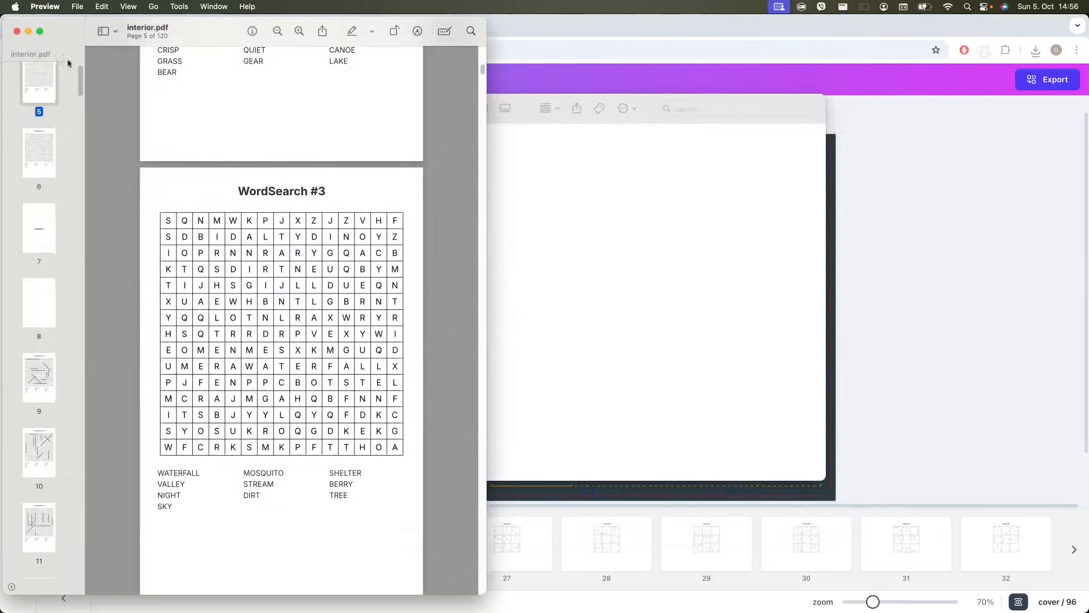
Step: Close the old interior.pdf, open the newly exported interior.pdf and review its title page and crossword section
left_click(17, 31)
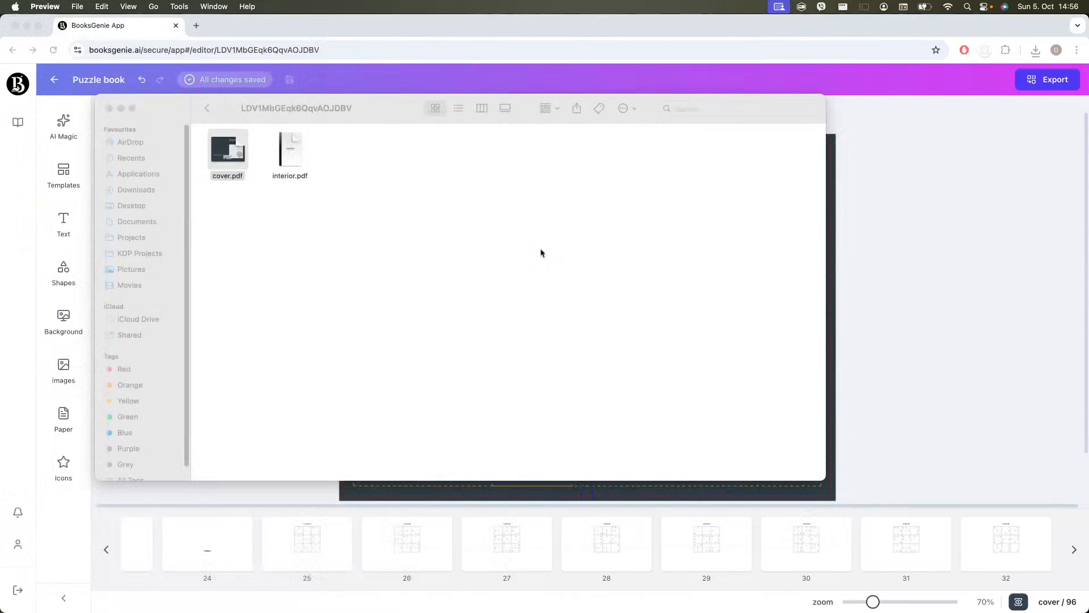
double_click(284, 147)
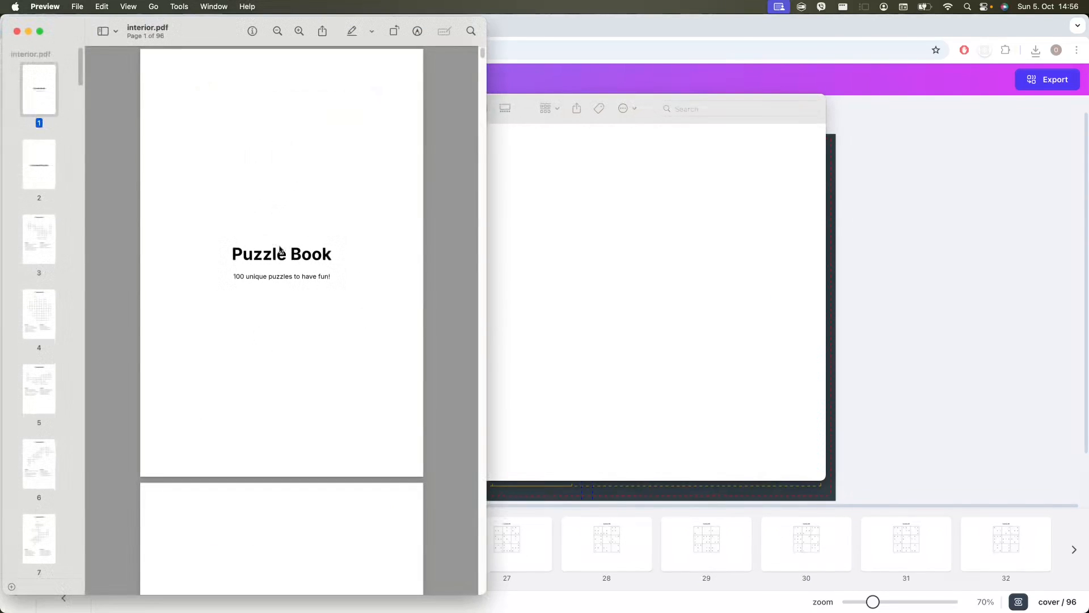
left_click(39, 174)
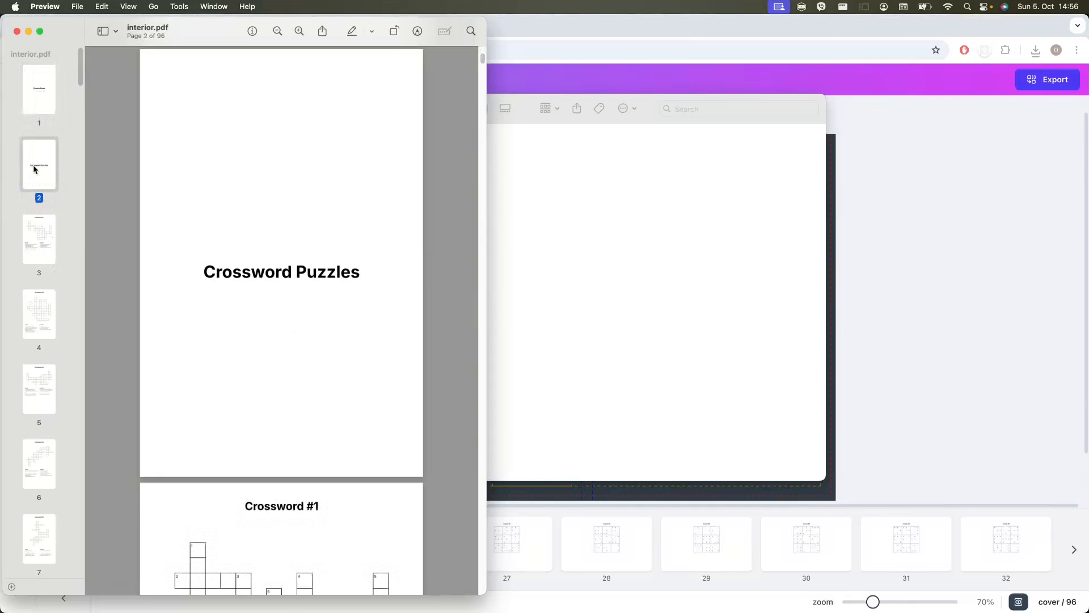
scroll(314, 338, "down", 10)
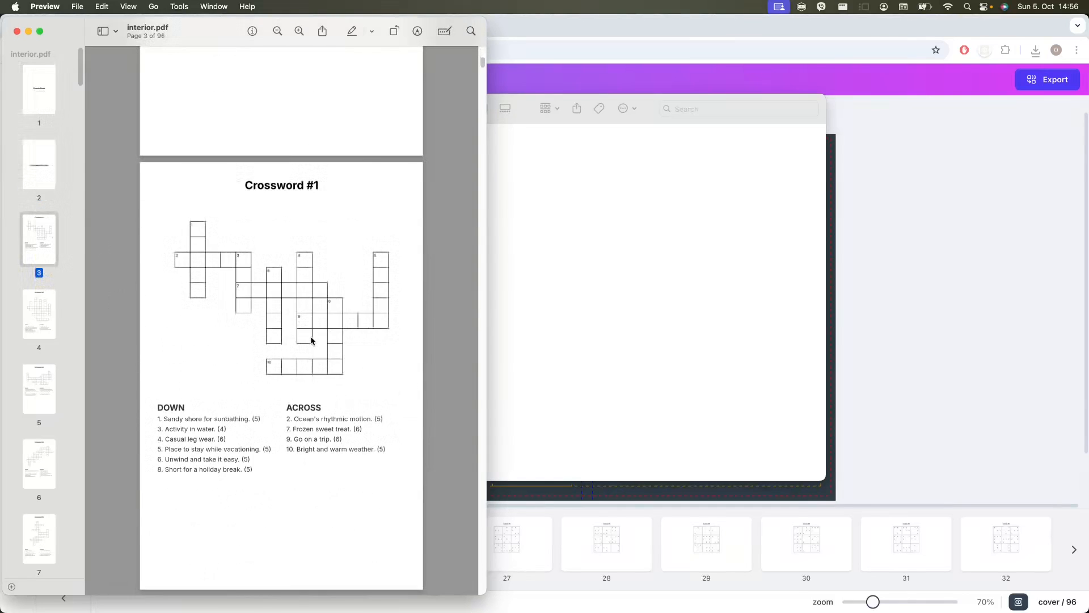
scroll(312, 341, "down", 10)
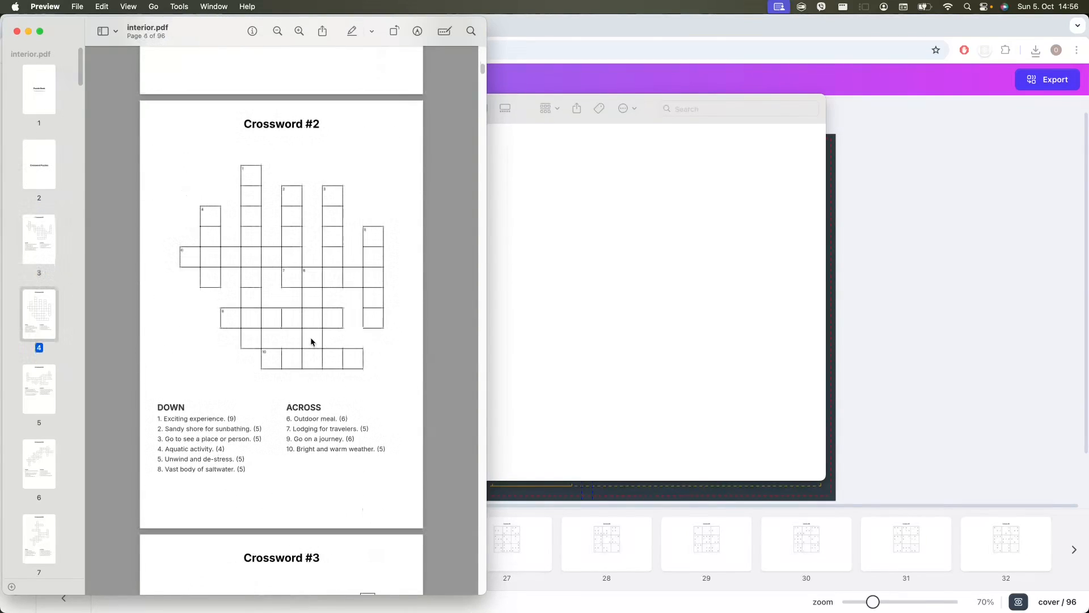
scroll(350, 406, "down", 20)
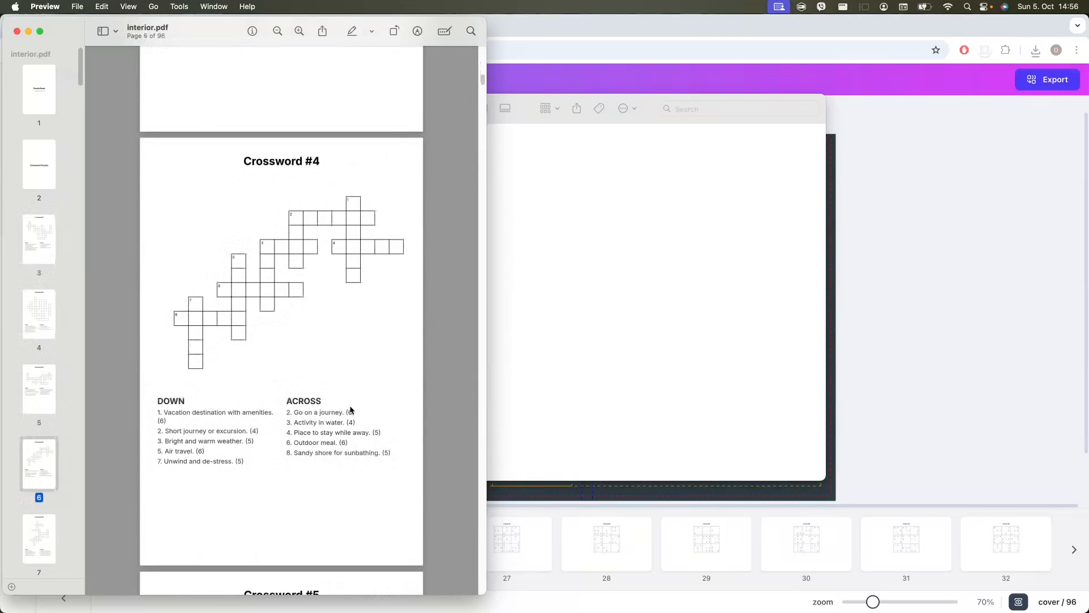
scroll(346, 406, "down", 20)
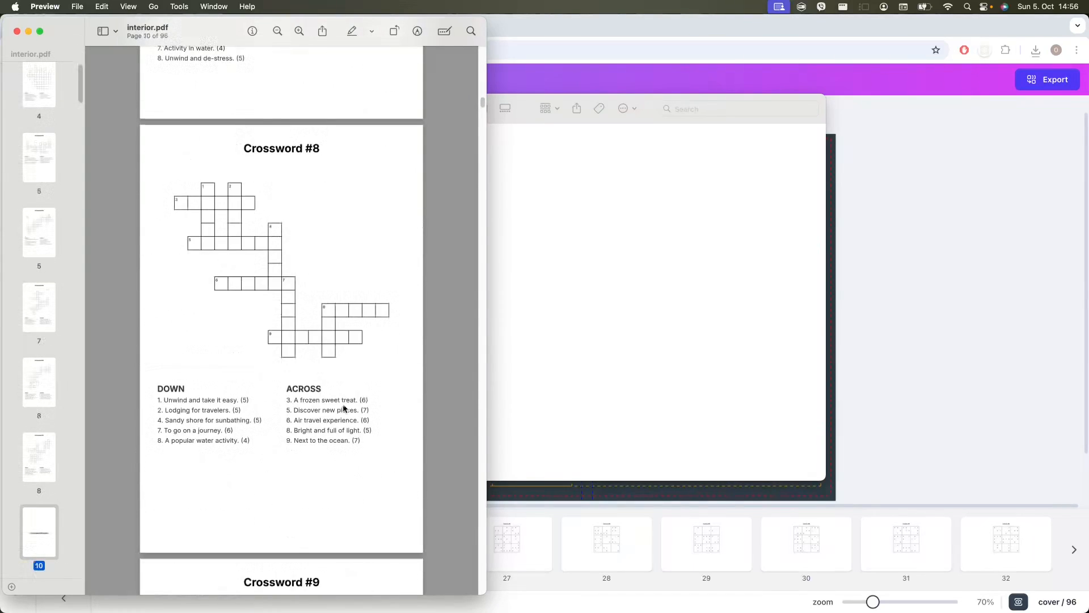
scroll(343, 409, "down", 15)
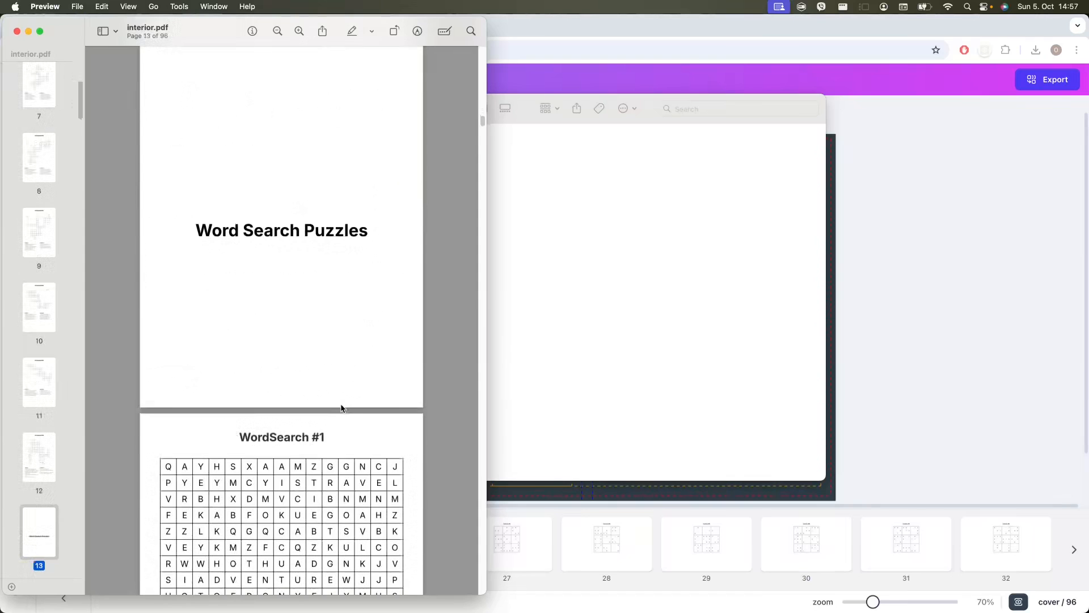
Step: Examine the "Word Search Puzzles" section title page in the exported interior, highlighting its heading text
scroll(272, 299, "down", 3)
scroll(341, 370, "up", 5)
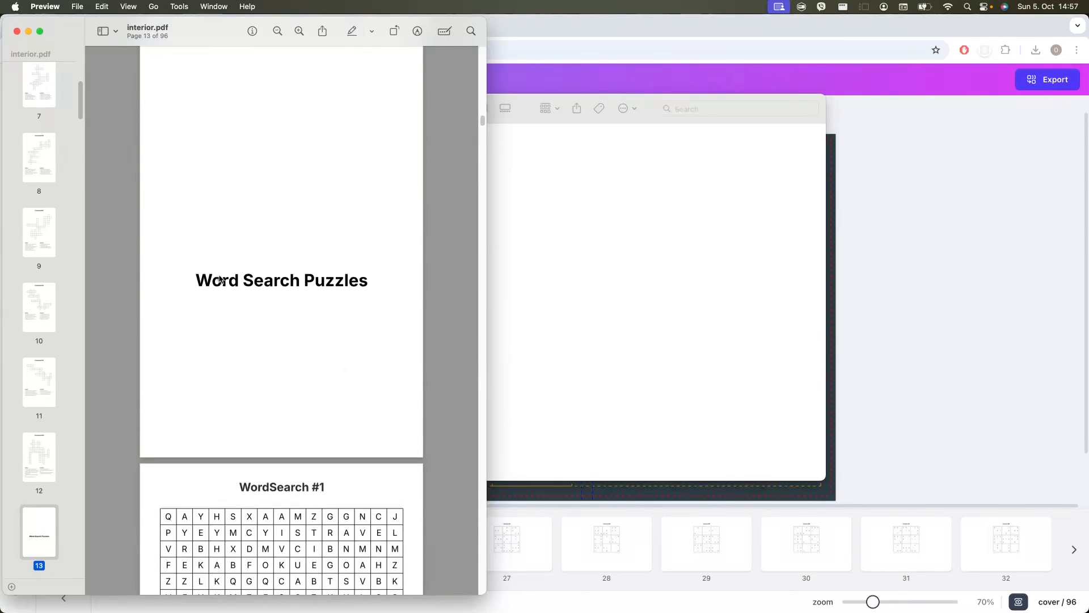
left_click_drag(196, 282, 380, 288)
left_click(292, 287)
scroll(326, 321, "up", 3)
left_click_drag(194, 382, 363, 373)
left_click(374, 373)
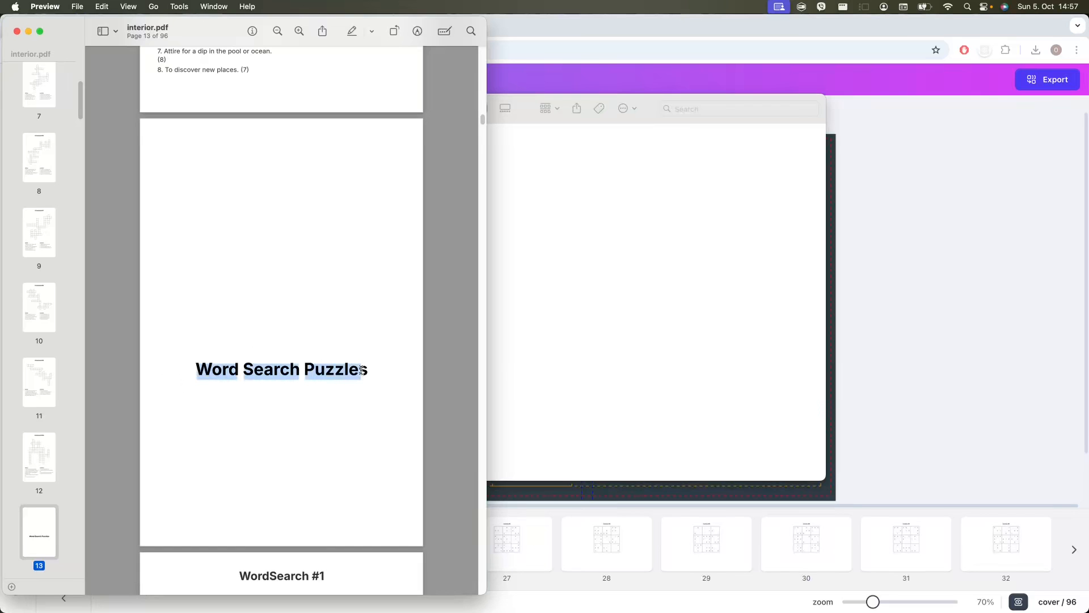
left_click(324, 338)
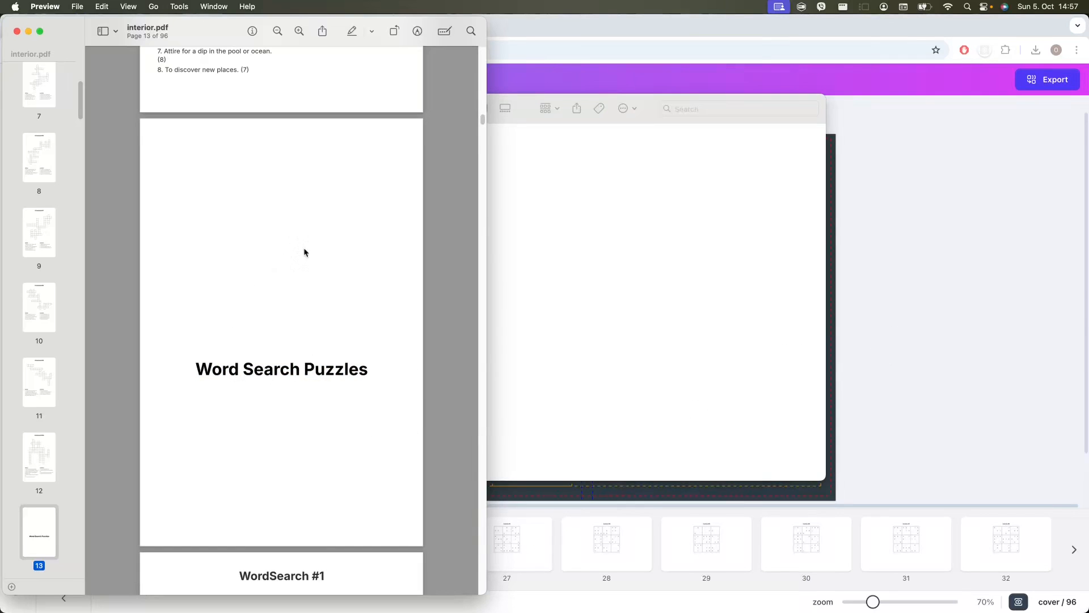
Step: Review the word search pages in the exported interior, from WordSearch #1 through to the Sudoku title page
scroll(302, 386, "down", 7)
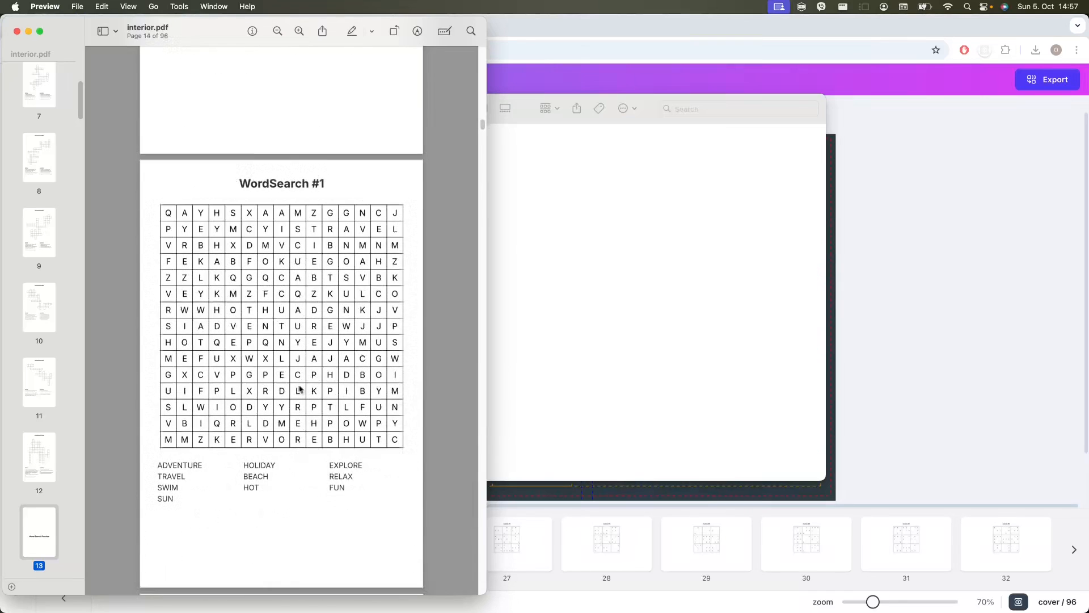
scroll(330, 307, "down", 2)
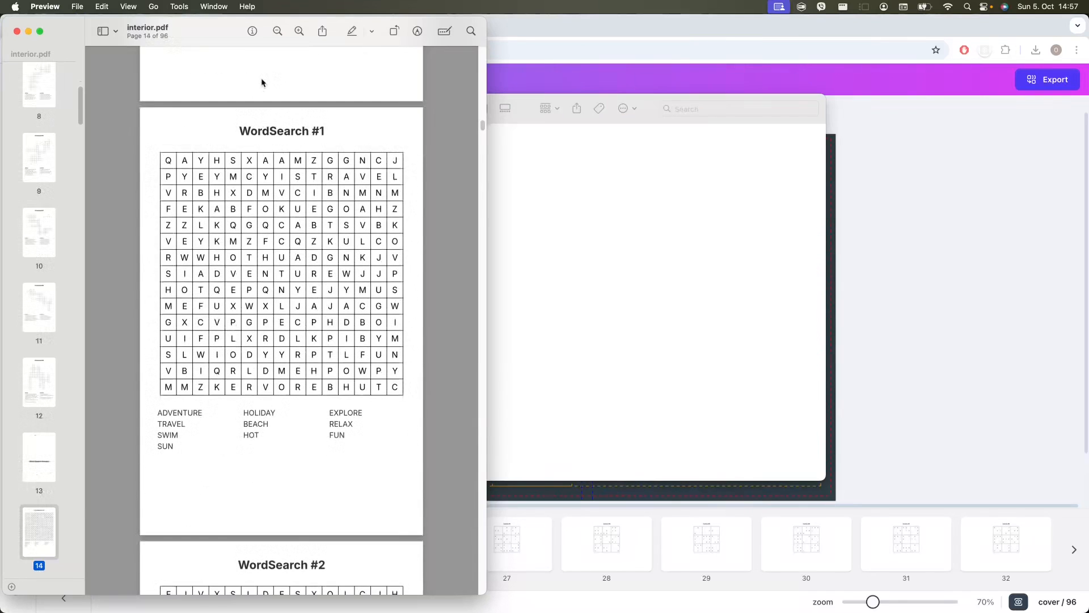
scroll(312, 316, "down", 15)
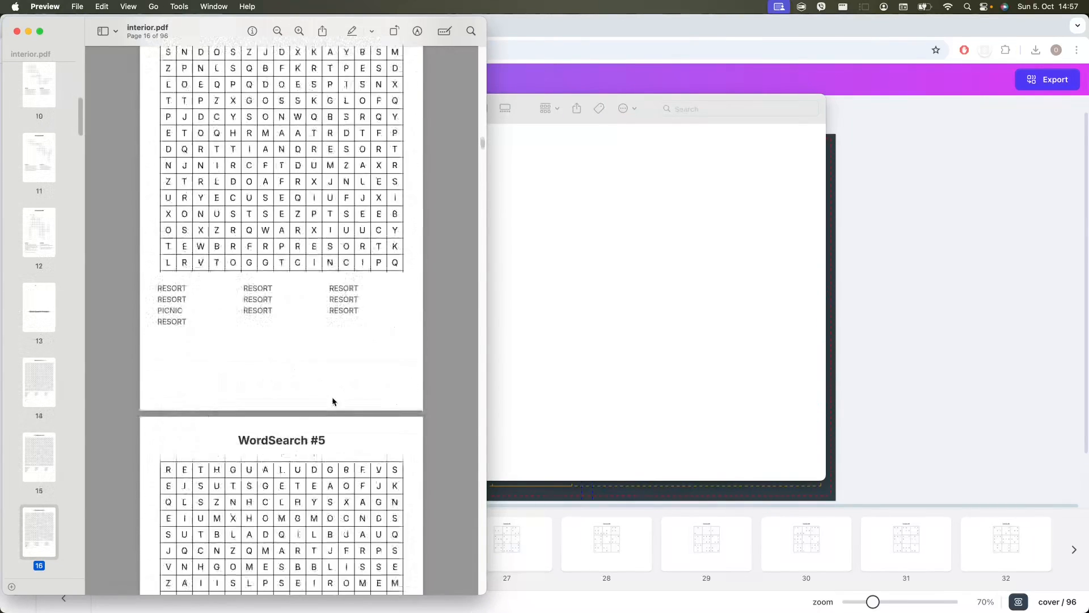
scroll(331, 400, "down", 15)
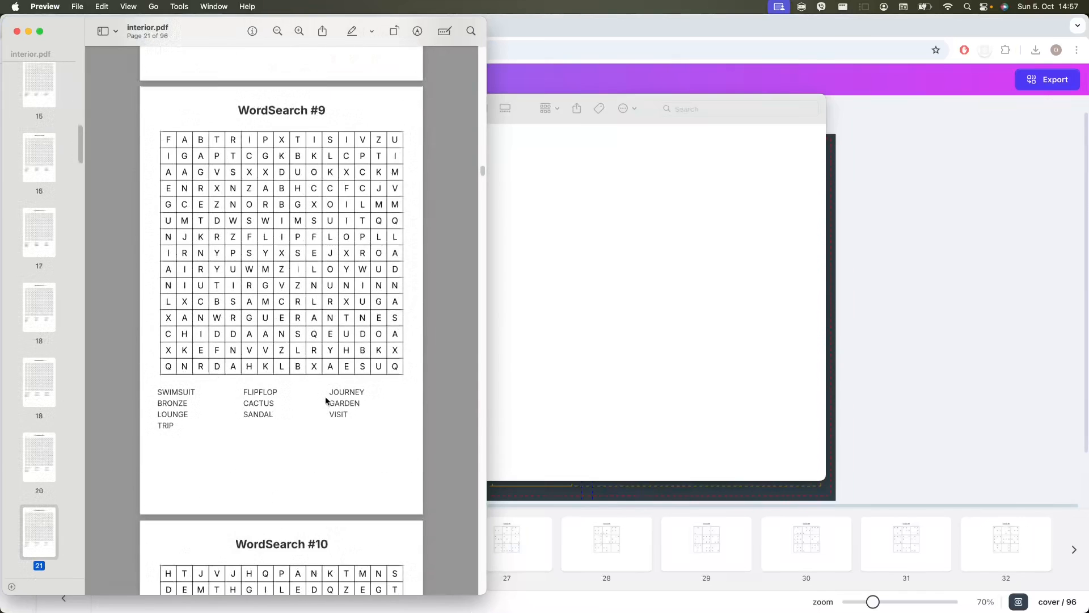
scroll(325, 401, "down", 8)
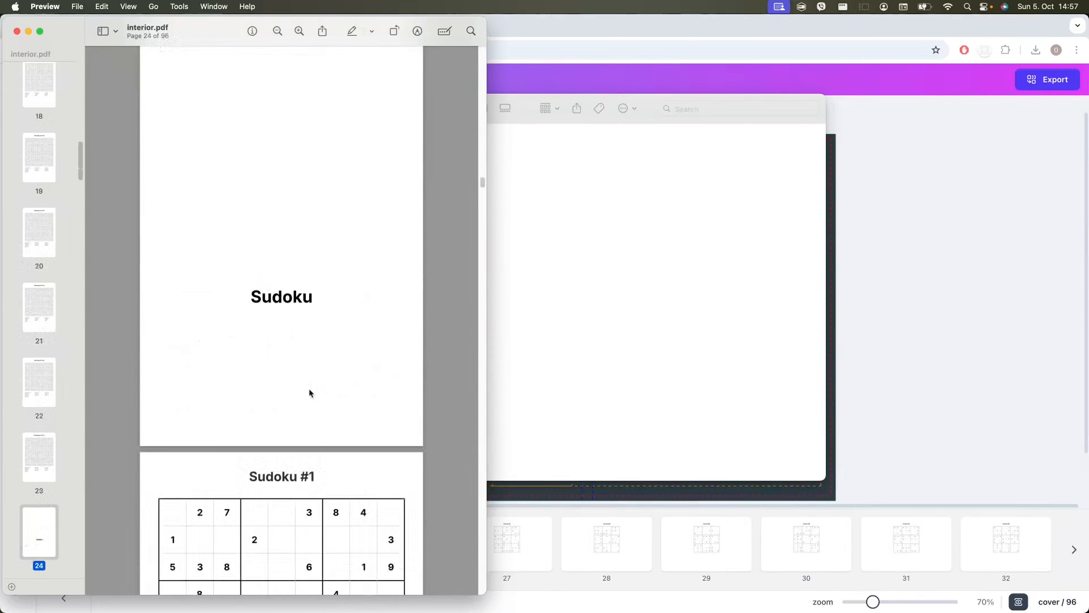
Step: Check the Sudoku section title page and review the Sudoku puzzle pages in the exported interior
scroll(339, 348, "down", 5)
scroll(307, 284, "up", 4)
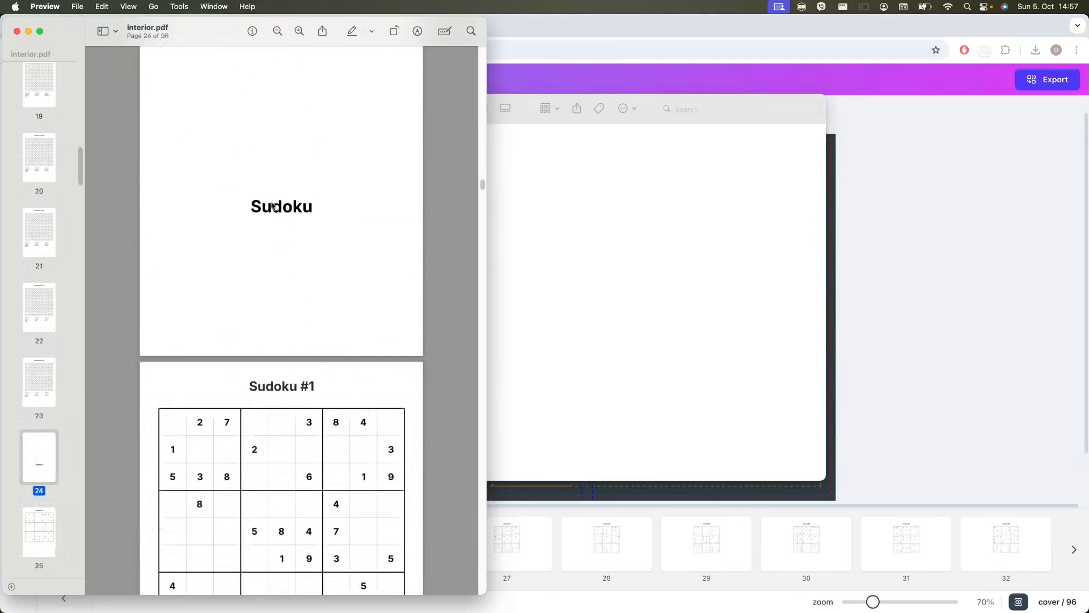
scroll(295, 147, "down", 10)
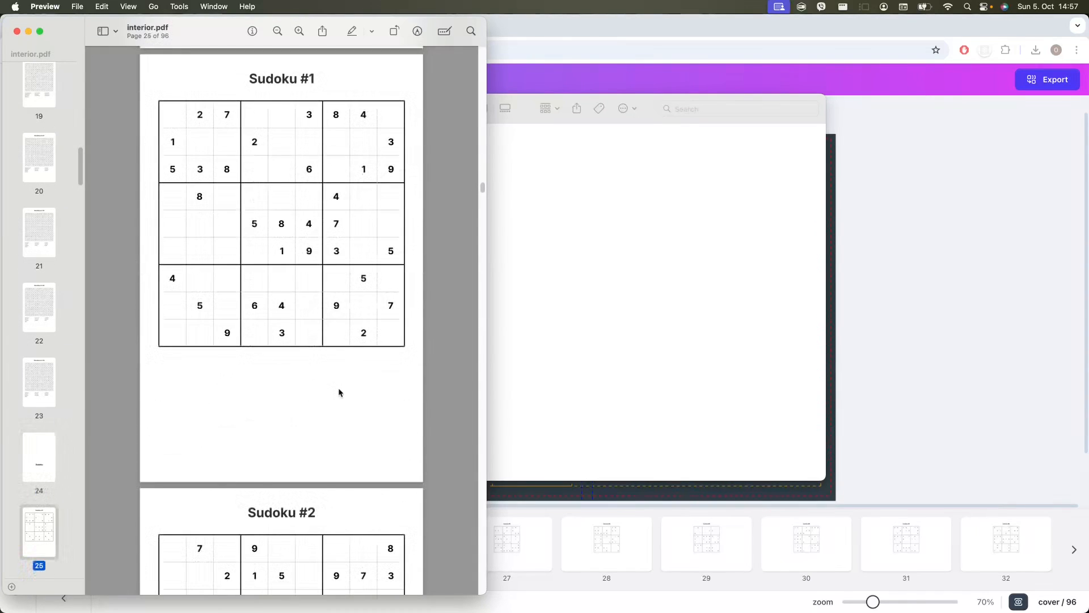
scroll(323, 398, "down", 14)
scroll(328, 404, "down", 20)
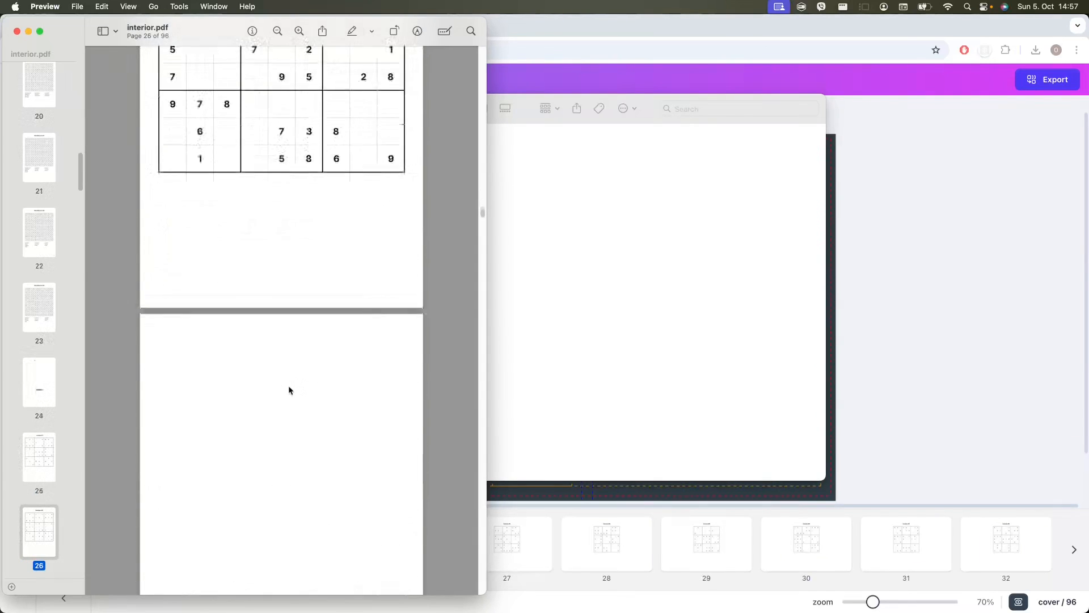
scroll(325, 396, "down", 20)
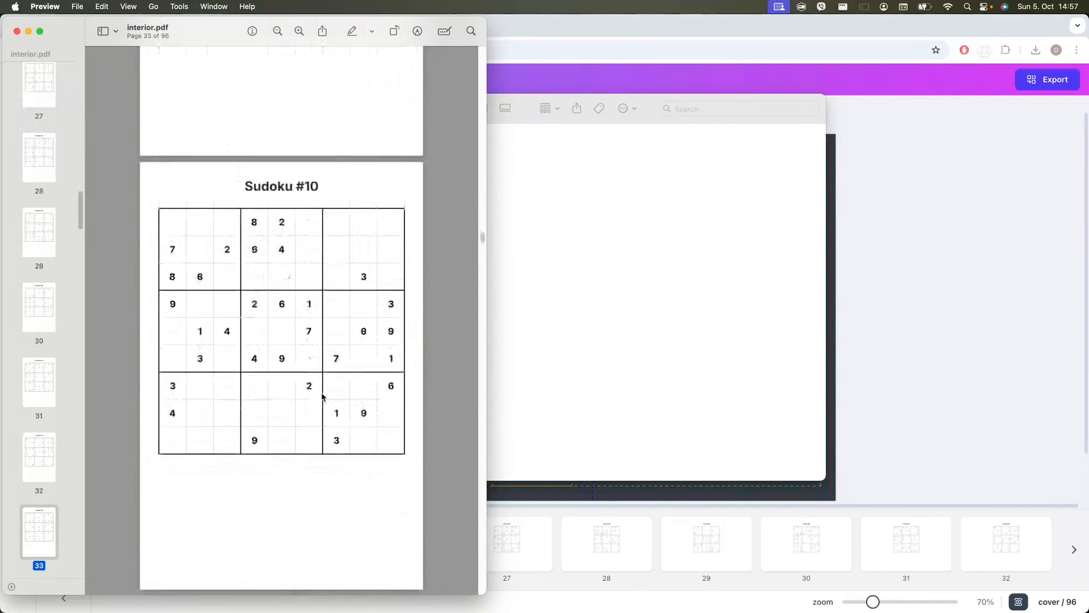
Step: Review the Maze title page and the unsolved maze pages in the exported interior, up to the Solutions page
scroll(315, 396, "down", 15)
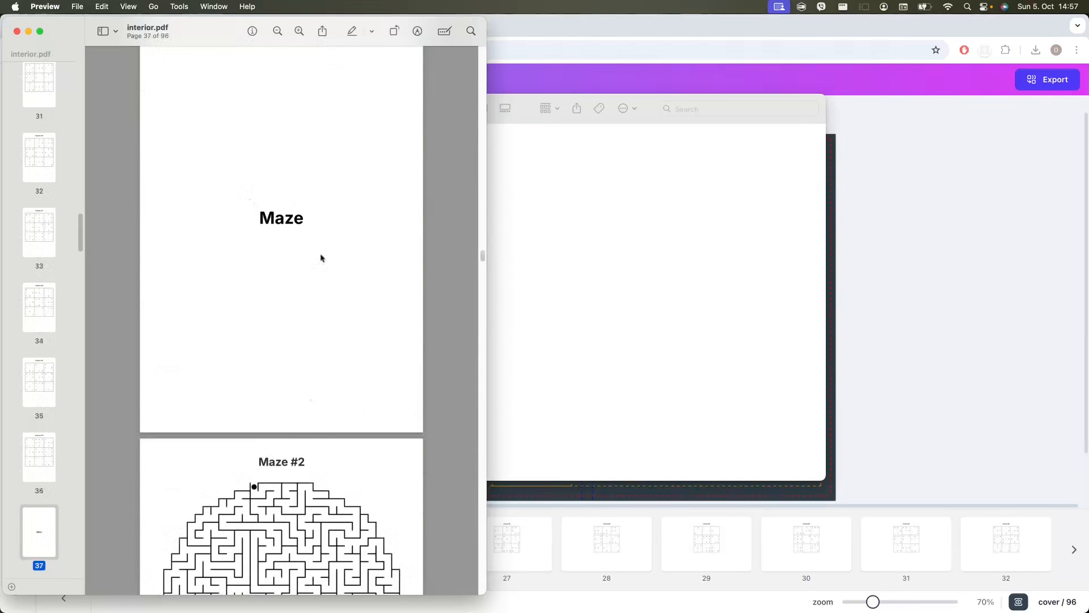
scroll(339, 302, "down", 10)
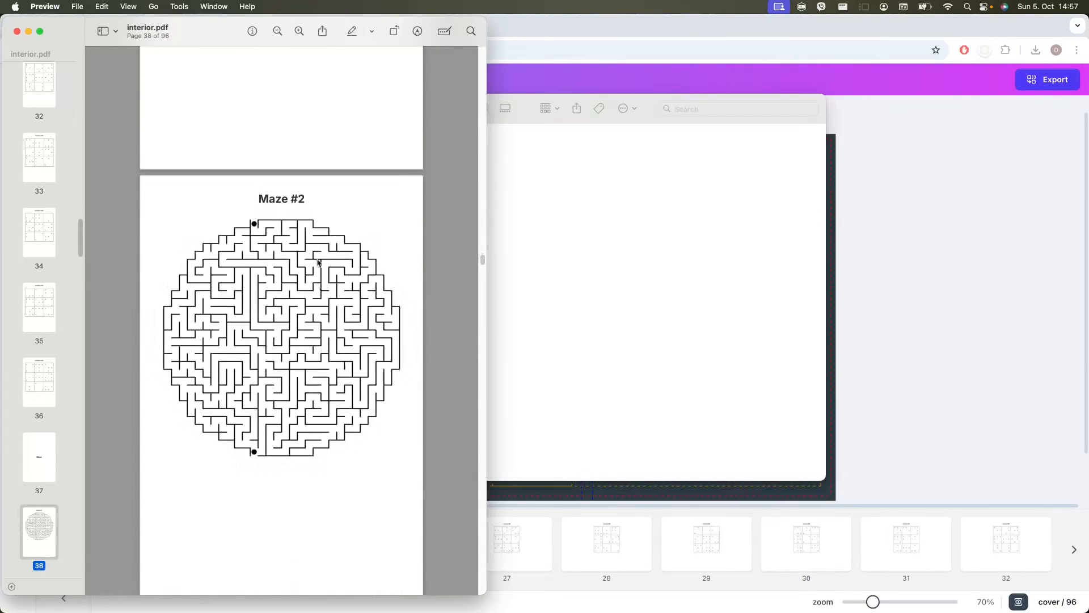
scroll(326, 428, "down", 20)
scroll(326, 429, "down", 20)
scroll(329, 426, "down", 20)
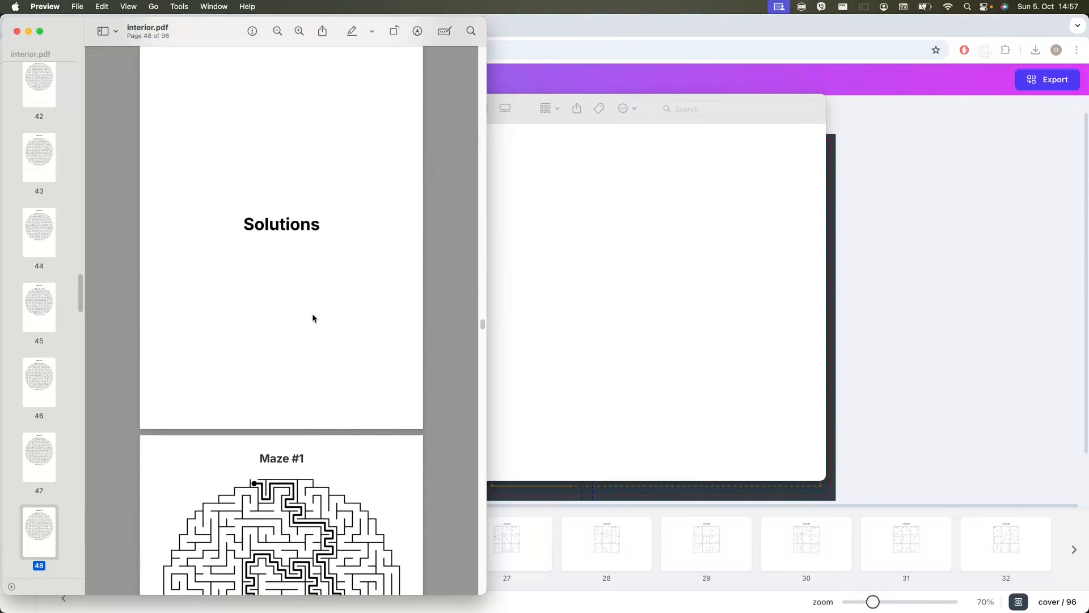
Step: Review the maze and Sudoku solution pages in the exported interior, and return to the BooksGenie editor
scroll(331, 333, "down", 5)
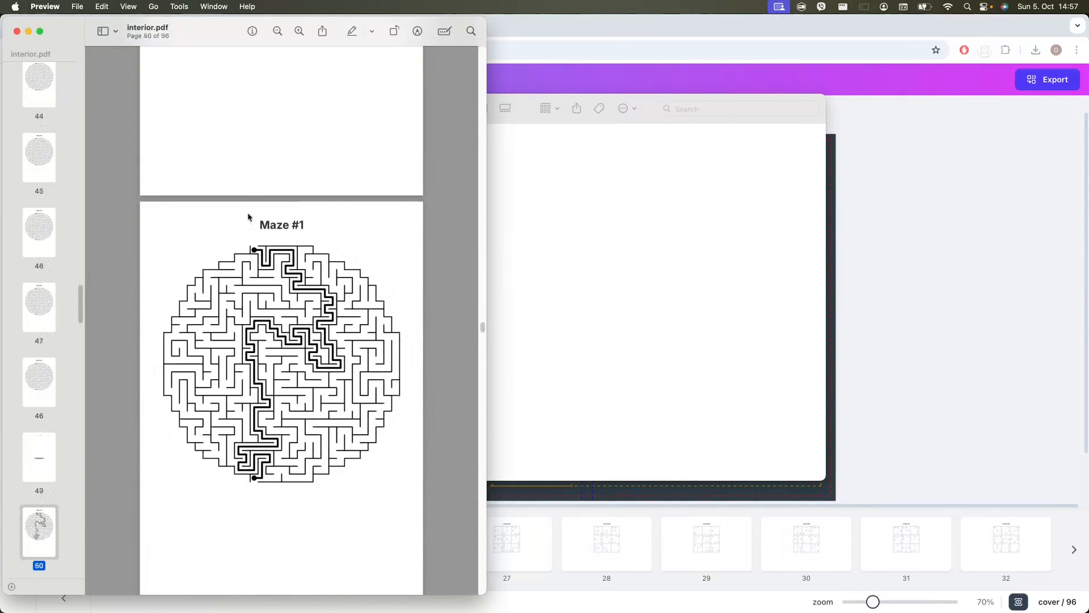
scroll(273, 333, "down", 15)
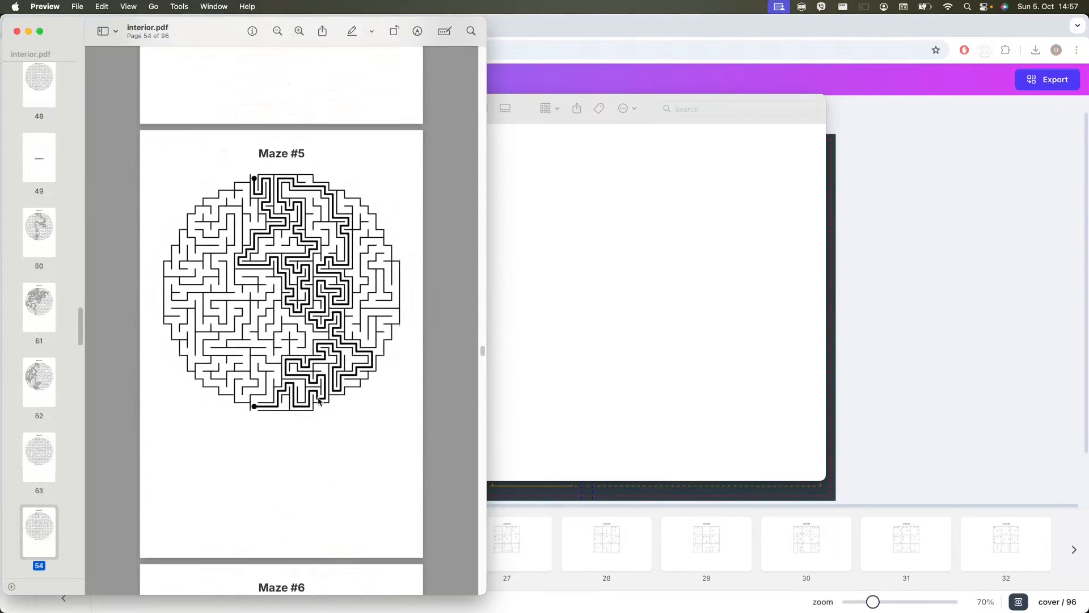
scroll(329, 403, "down", 15)
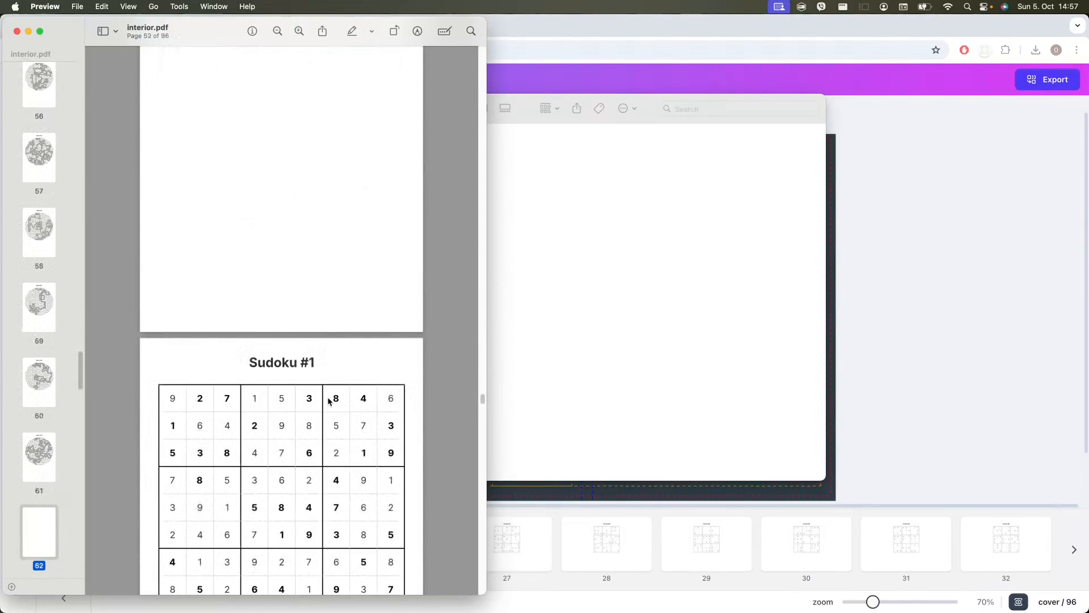
scroll(294, 421, "down", 15)
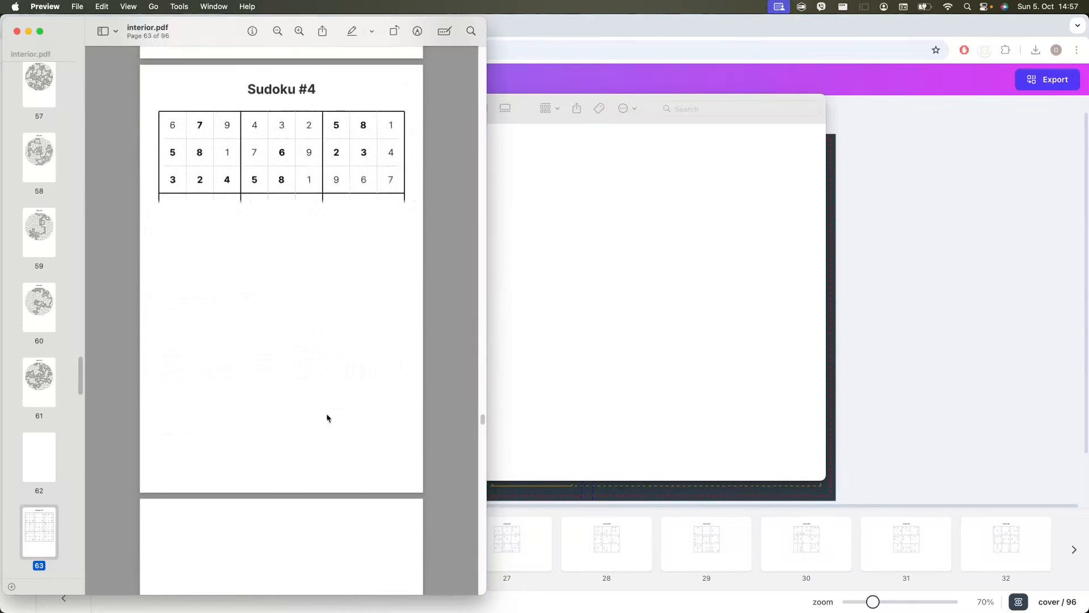
left_click(867, 349)
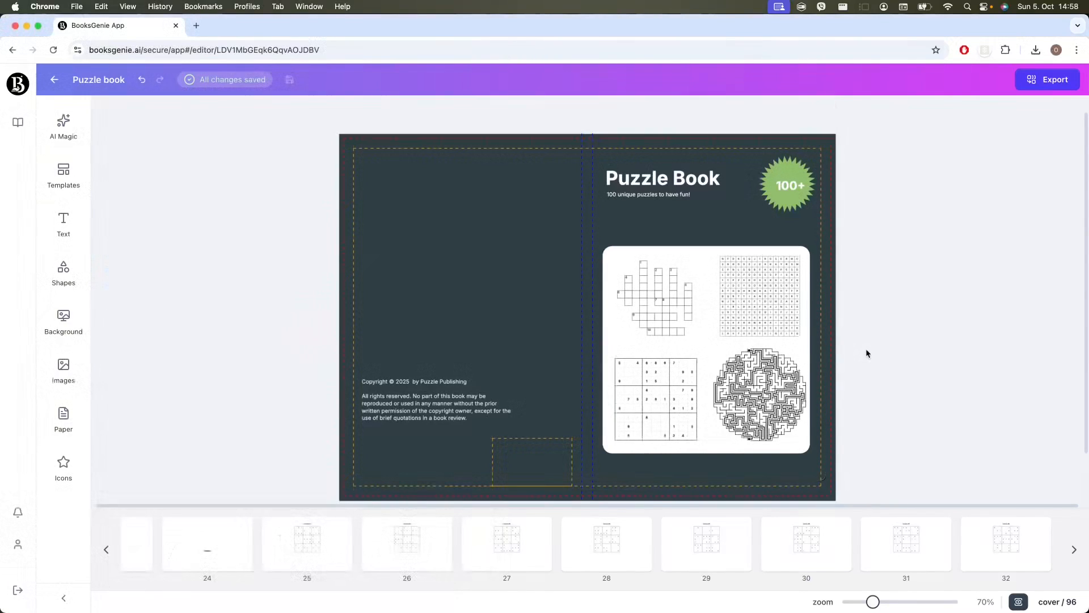